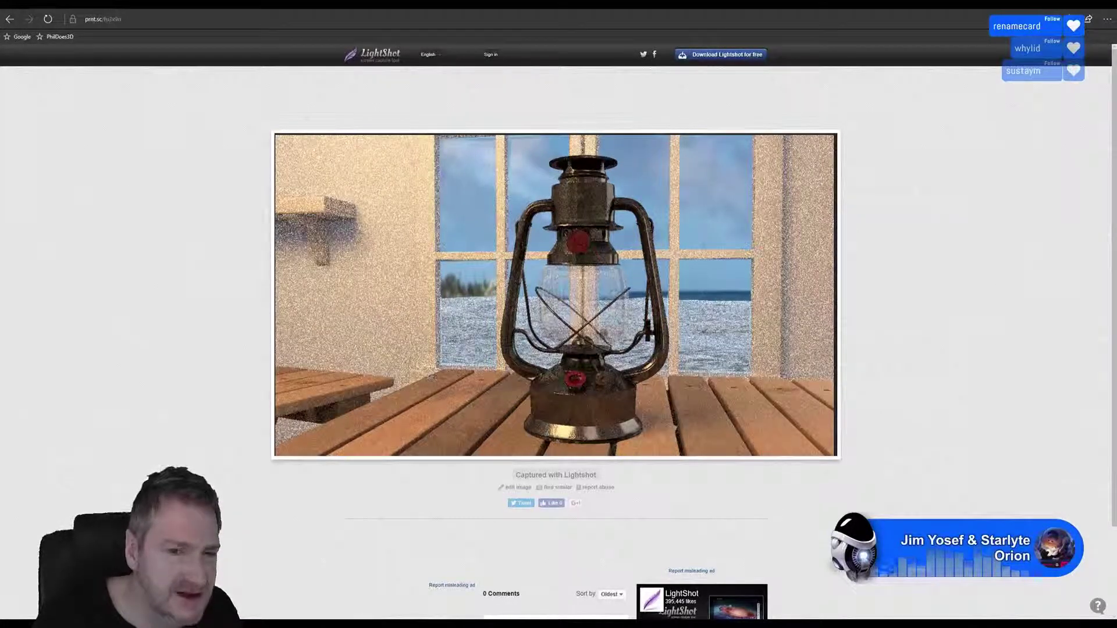
Switch to Unreal Editor, duplicate the red door-top trim above the blue window, and lower the copy across the middle of the window
key(alt+Left)
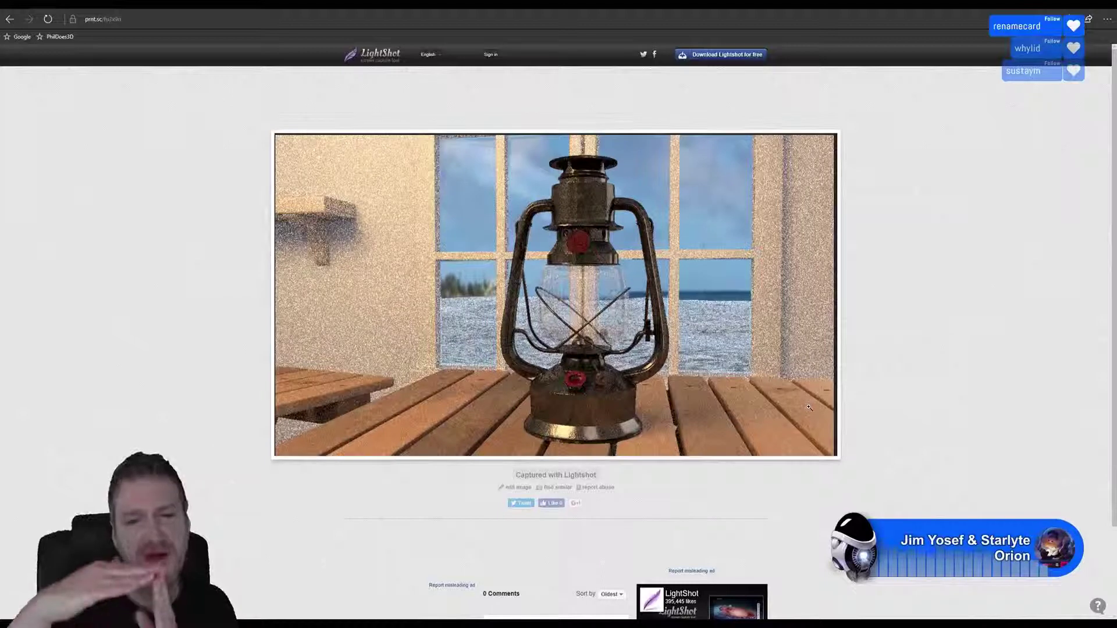
key(alt+Left)
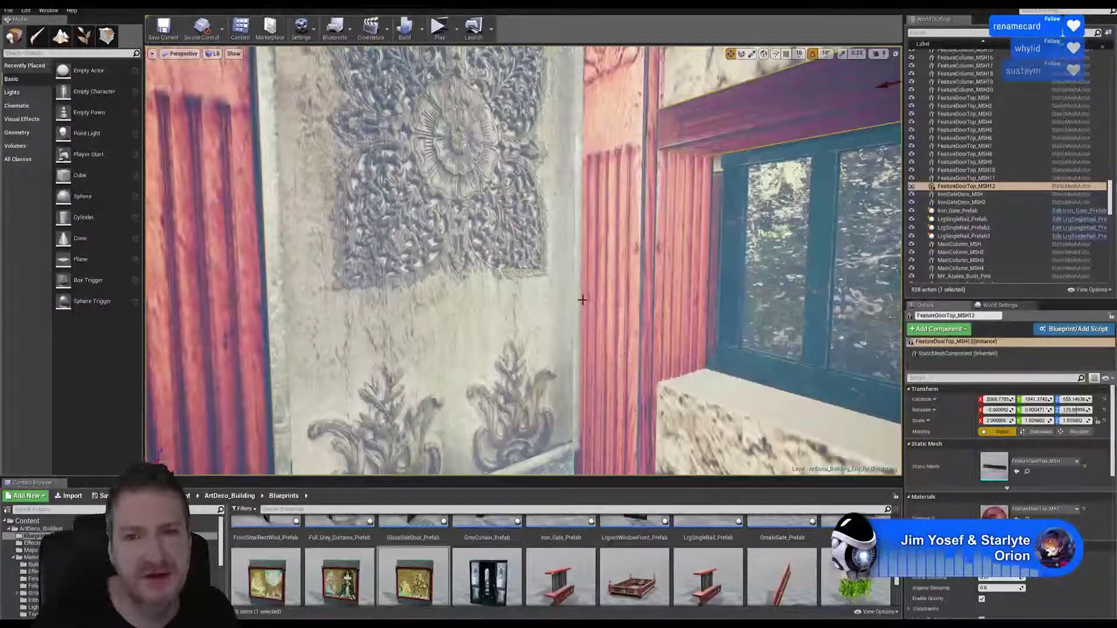
right_drag(583, 300, 642, 300)
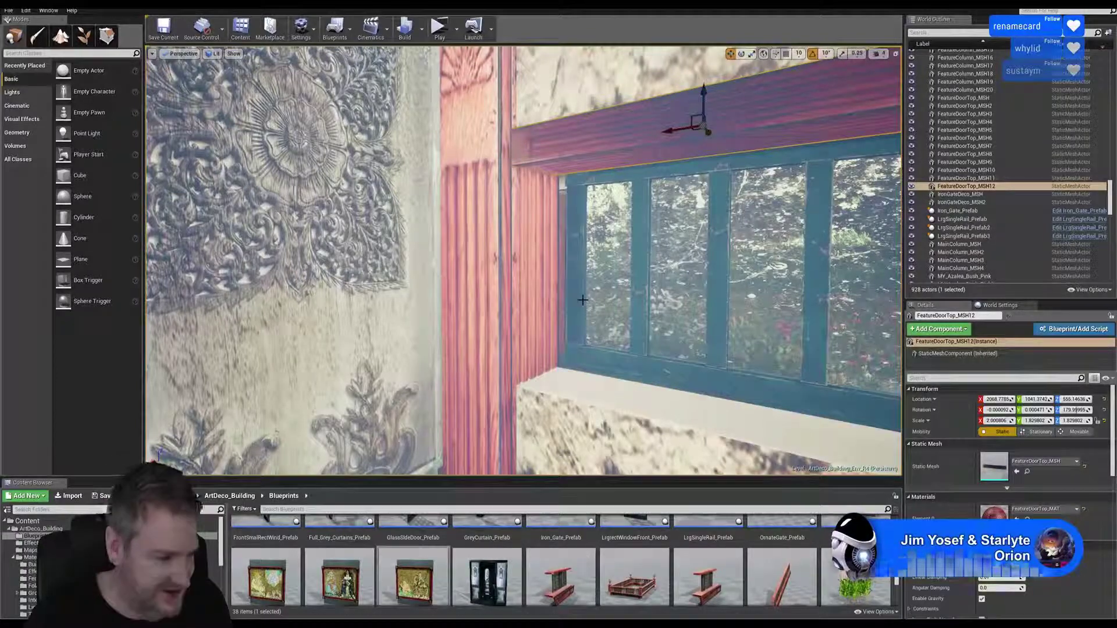
right_drag(612, 390, 674, 378)
right_click(585, 144)
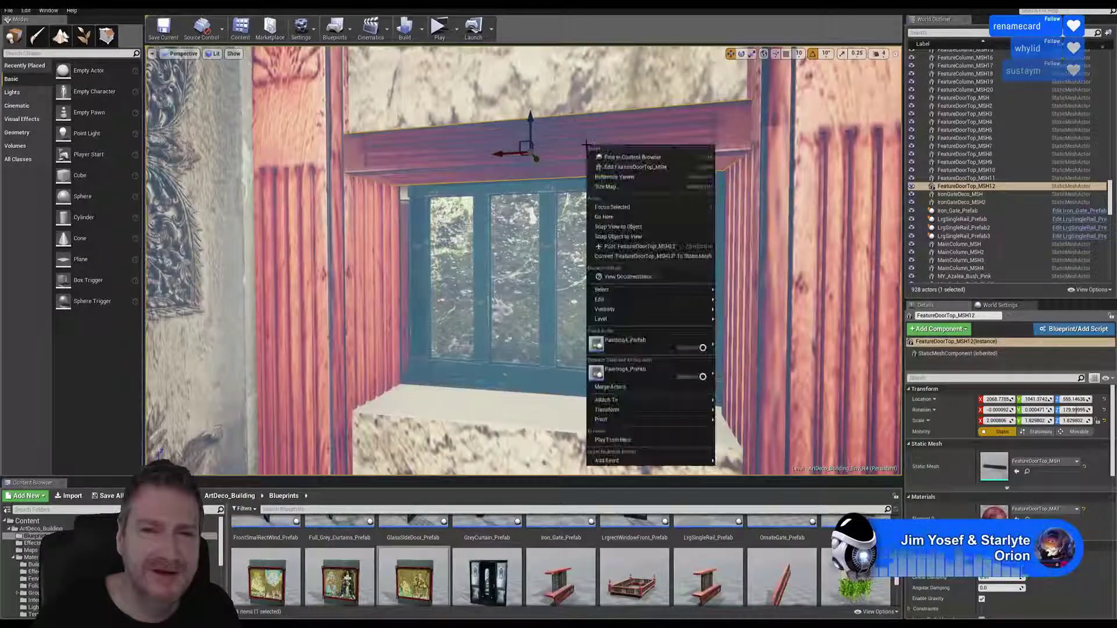
mouse_move(625, 309)
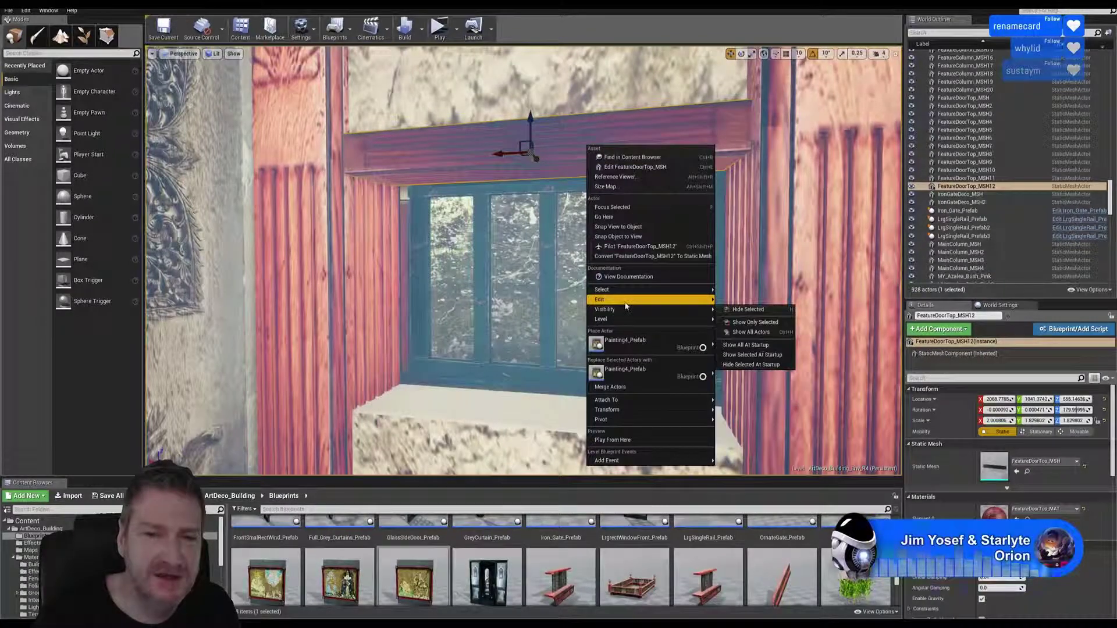
click(749, 338)
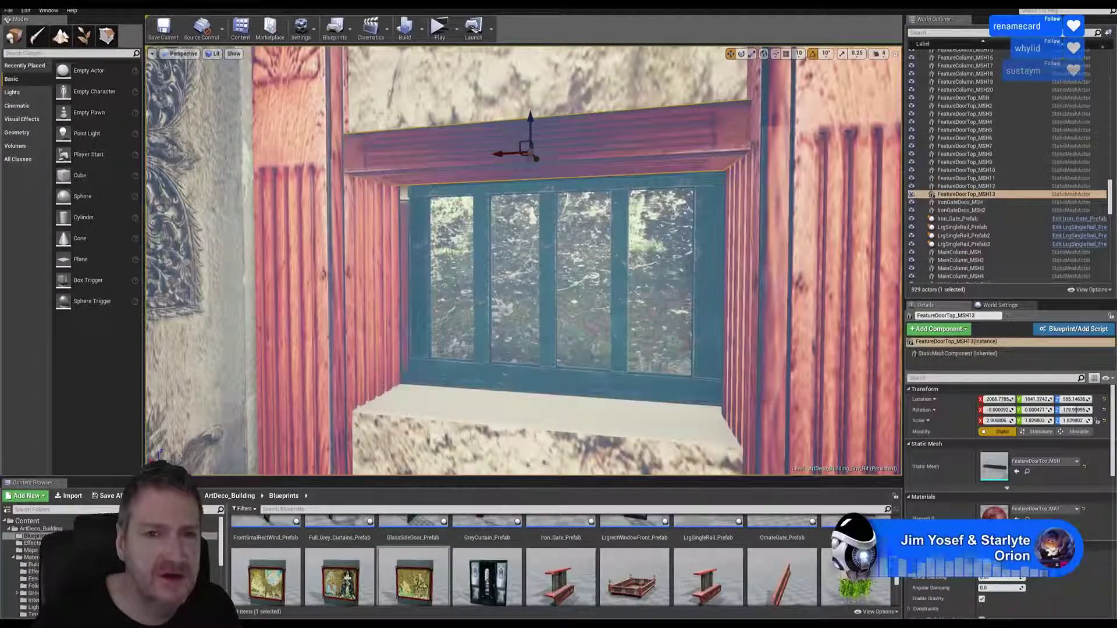
drag(530, 131, 530, 271)
Rotate the duplicated door-top trim 180 degrees so that it is turned upside down
click(741, 53)
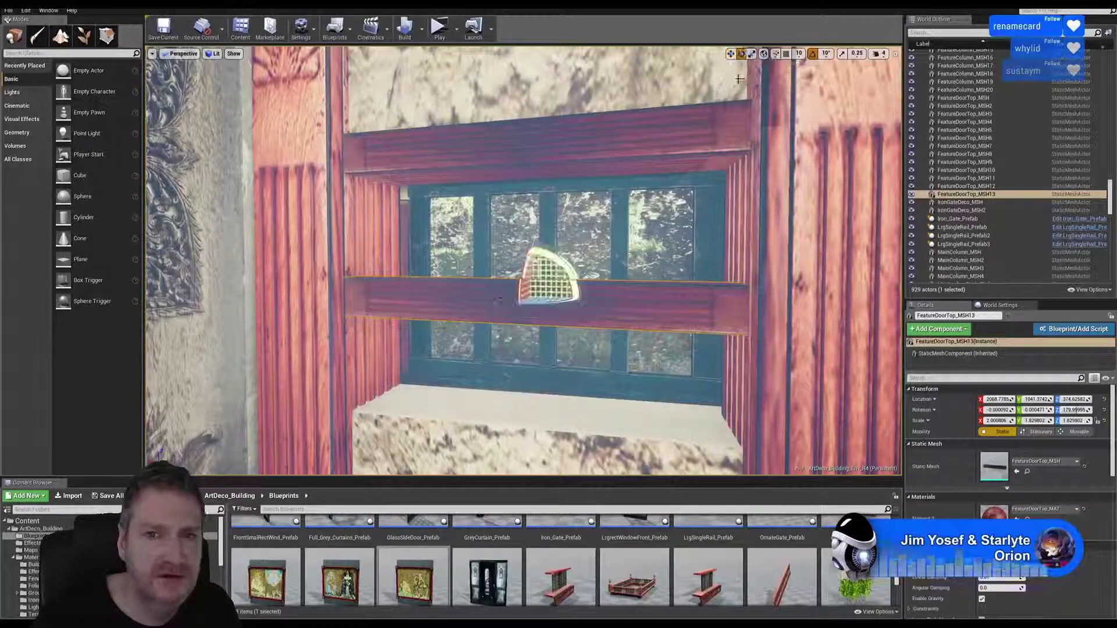
mouse_move(556, 260)
mouse_down()
mouse_move(547, 274)
mouse_move(555, 256)
mouse_move(582, 289)
mouse_move(575, 268)
mouse_up()
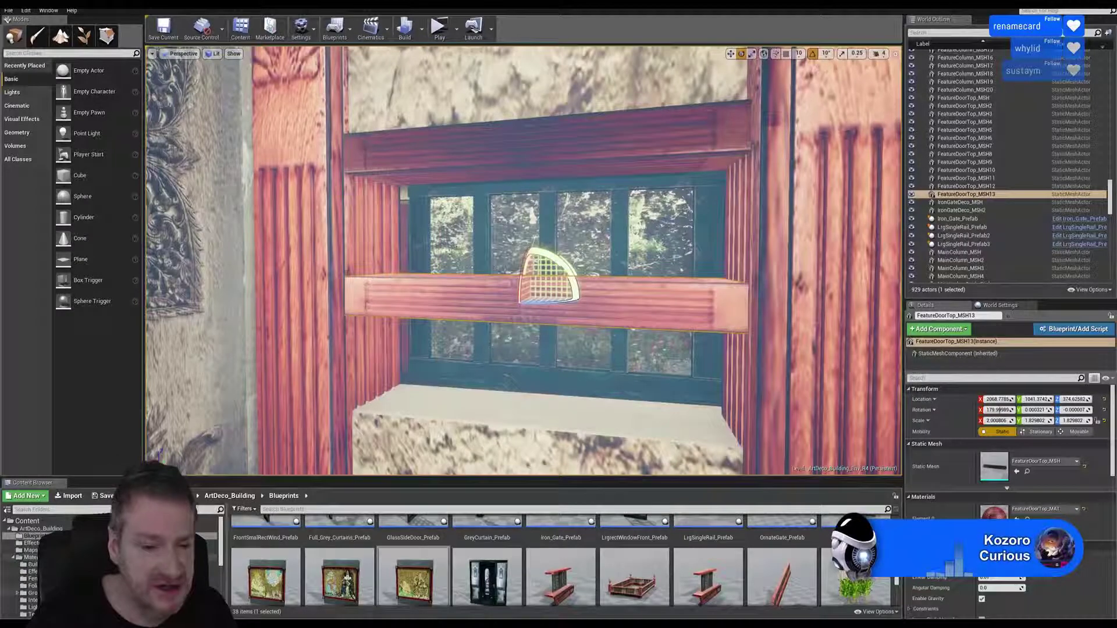
key(alt+Tab)
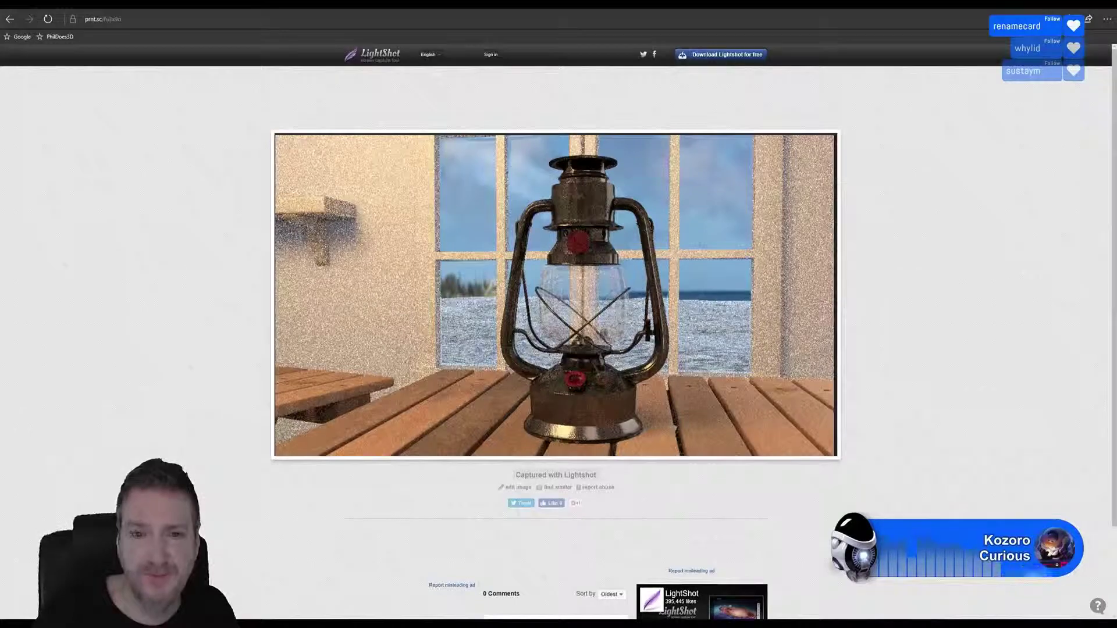
key(alt+Tab)
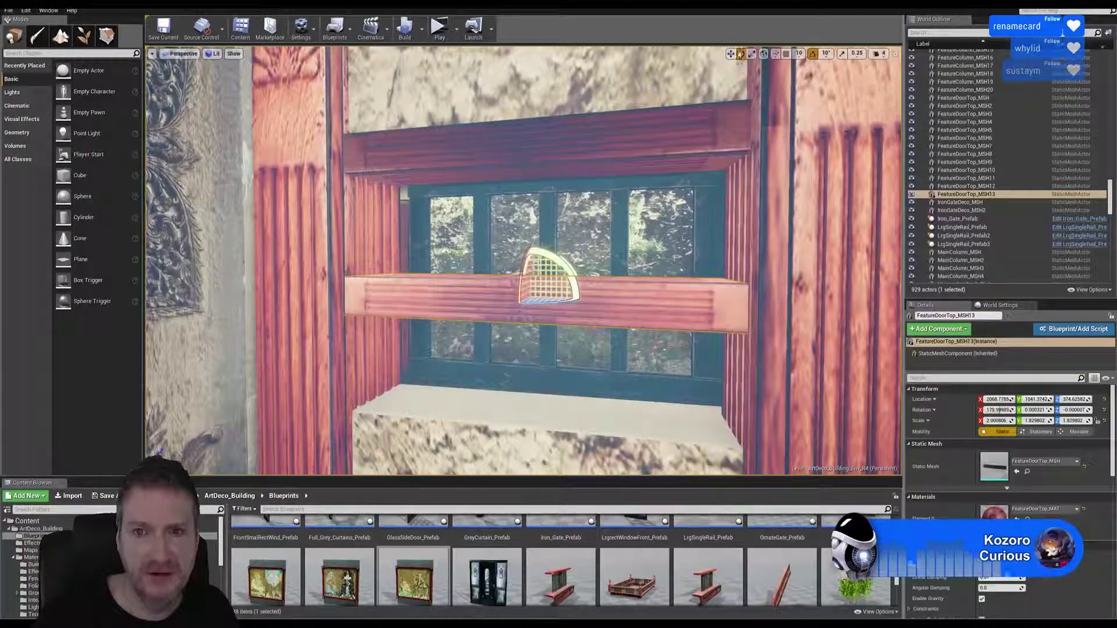
Lower the flipped trim onto the stone ledge below the blue window as a sill and clear the selection
click(730, 53)
right_drag(712, 167, 656, 185)
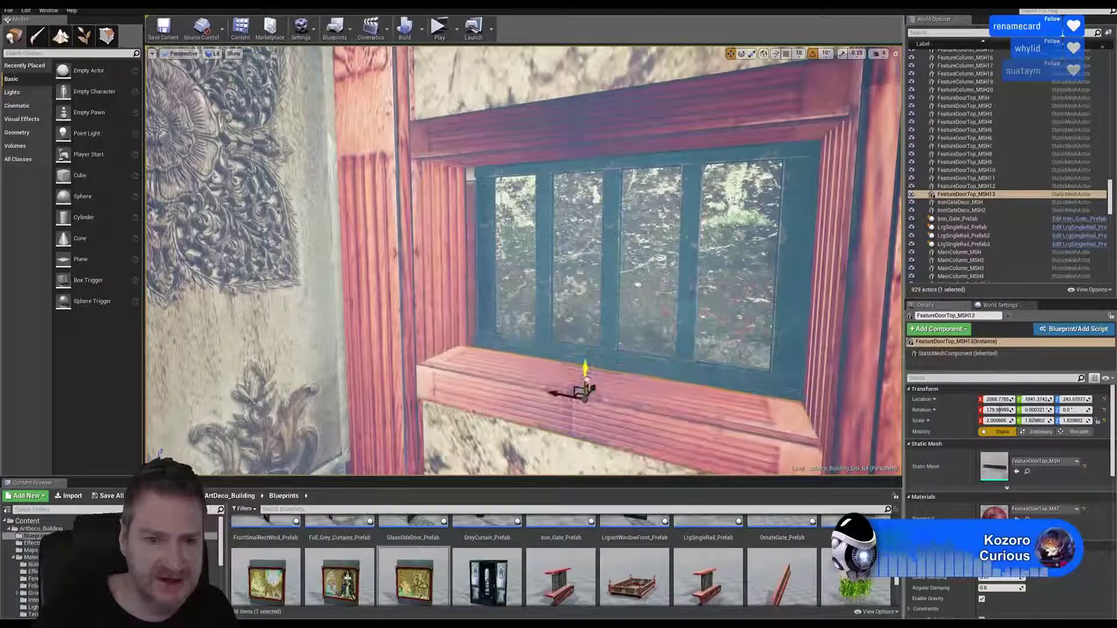
drag(586, 391, 586, 386)
right_drag(728, 389, 581, 378)
key(Escape)
Browse the meshes in the ArtDeco_Building Models > Building folder for the parts of the painting above the door
mouse_move(670, 387)
right_down()
mouse_move(672, 376)
mouse_move(593, 376)
mouse_move(494, 407)
mouse_move(524, 349)
mouse_move(599, 296)
right_up()
right_drag(589, 372, 590, 368)
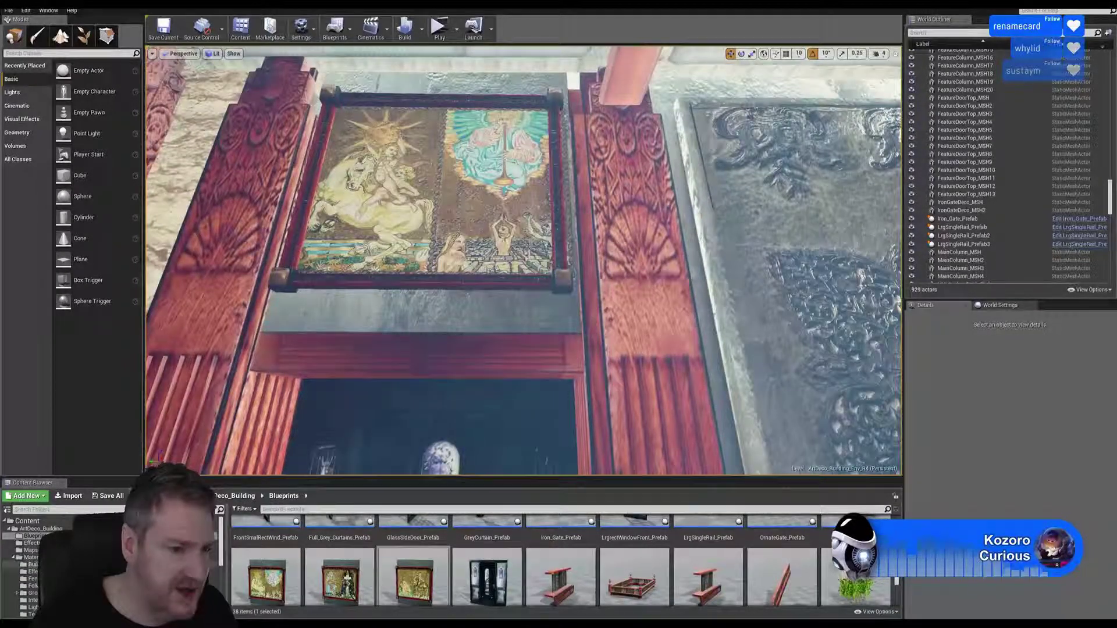
click(32, 564)
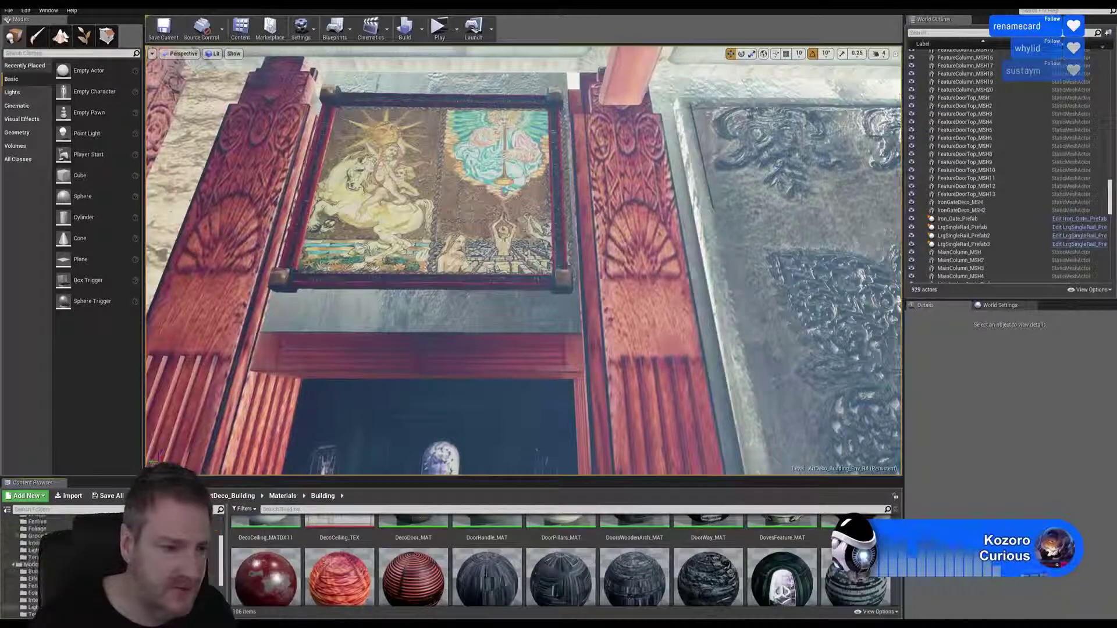
click(32, 571)
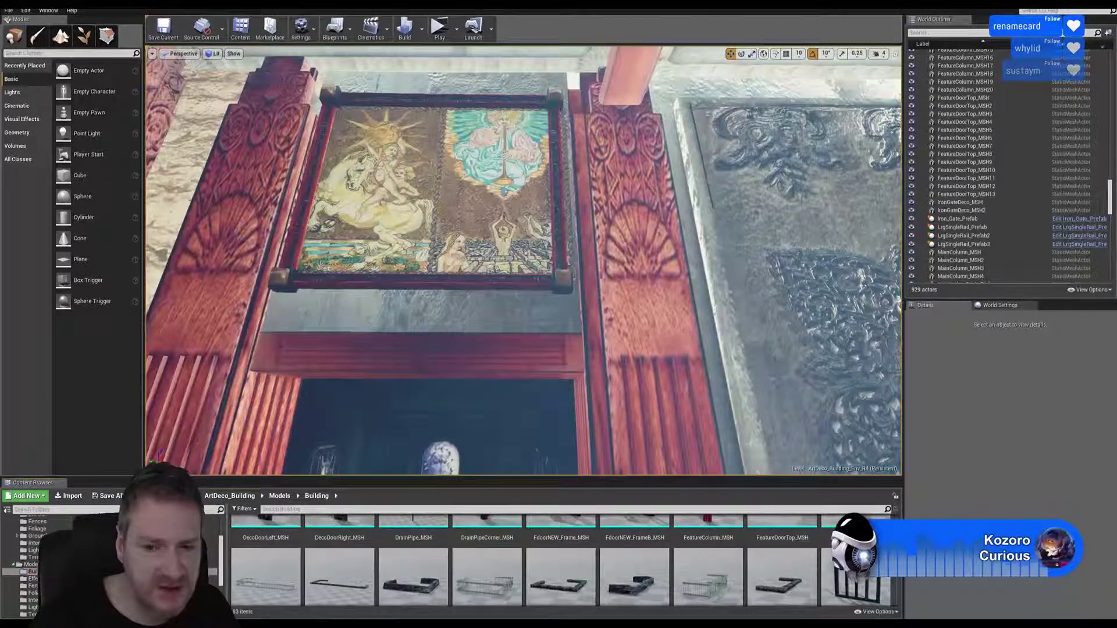
scroll(870, 588, down, 5)
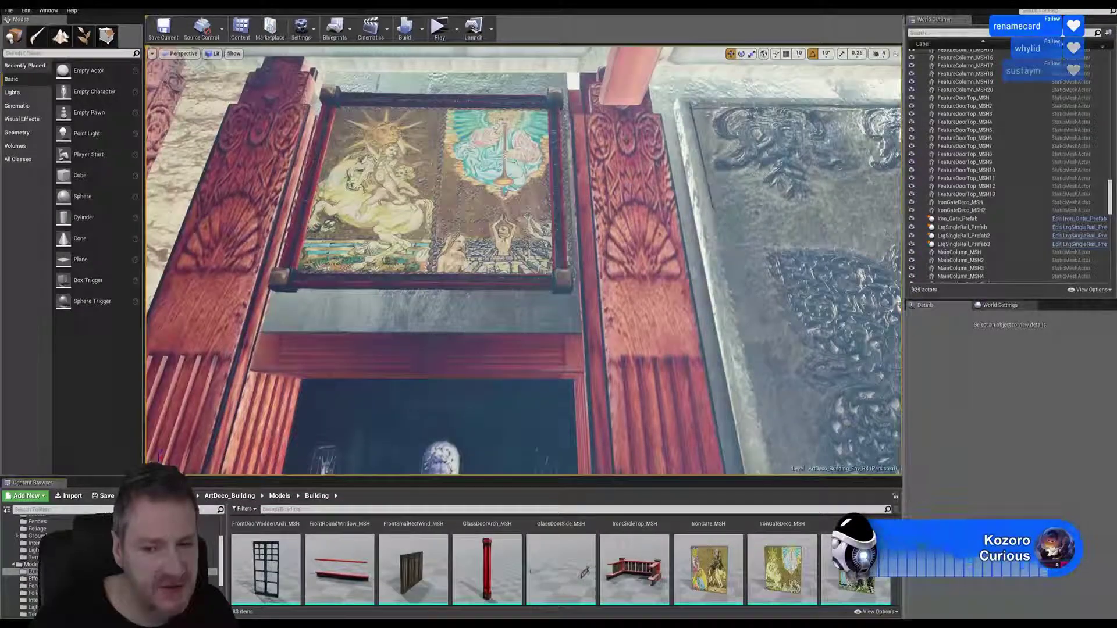
scroll(871, 588, down, 3)
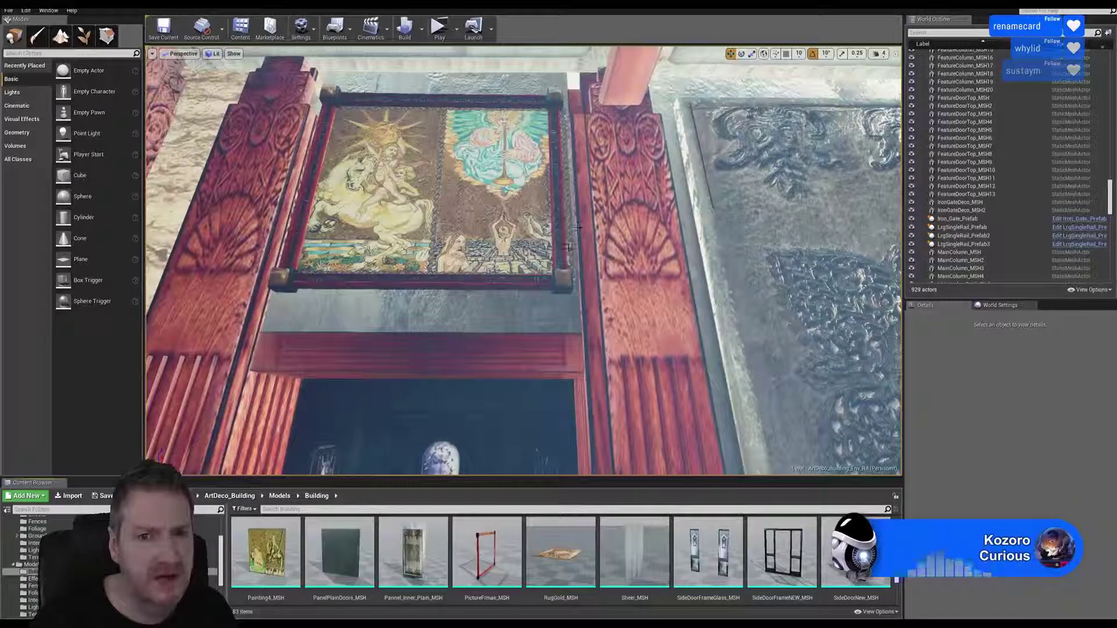
Shift the painting mesh inside Painting2_Prefab slightly sideways within its frame and clear the selection
mouse_move(506, 256)
right_down()
mouse_move(505, 290)
mouse_move(521, 232)
mouse_move(501, 189)
mouse_move(496, 200)
right_up()
click(460, 232)
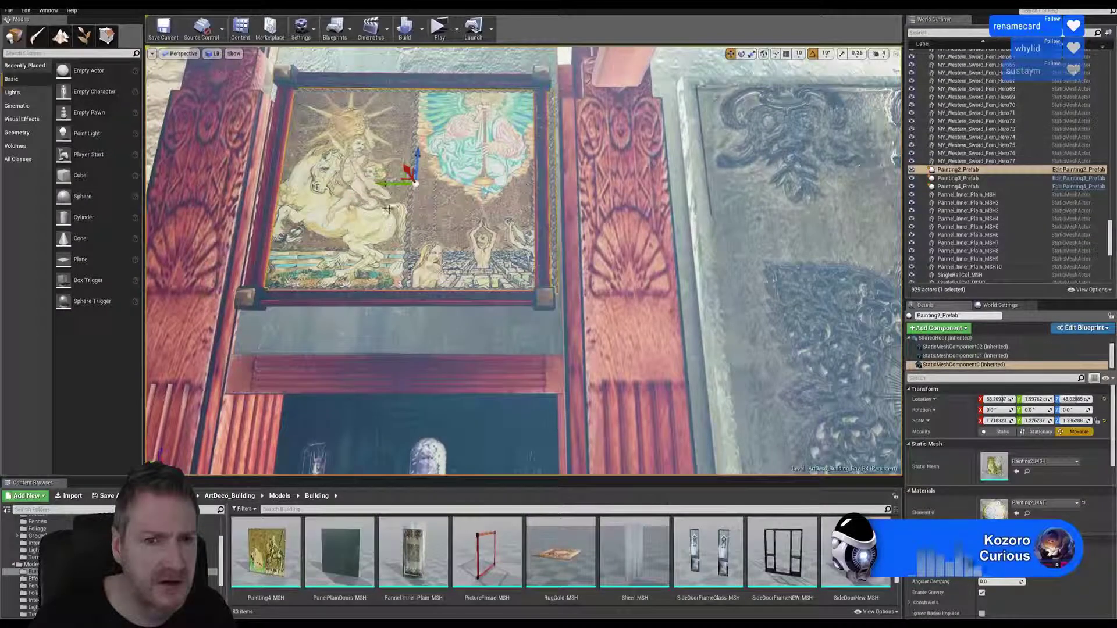
drag(388, 183, 381, 184)
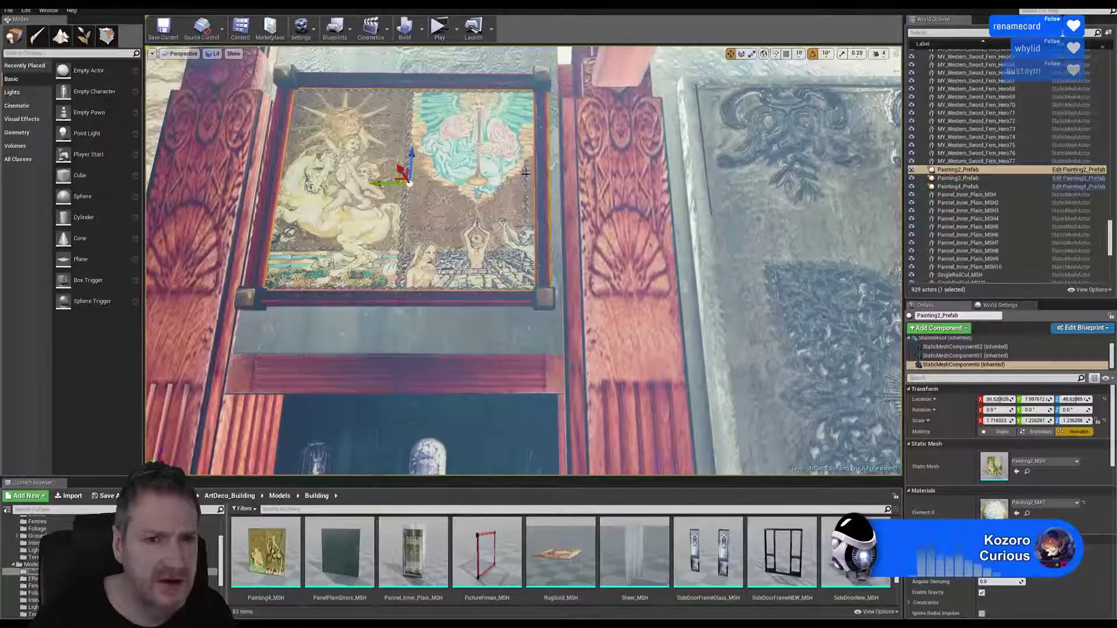
key(Escape)
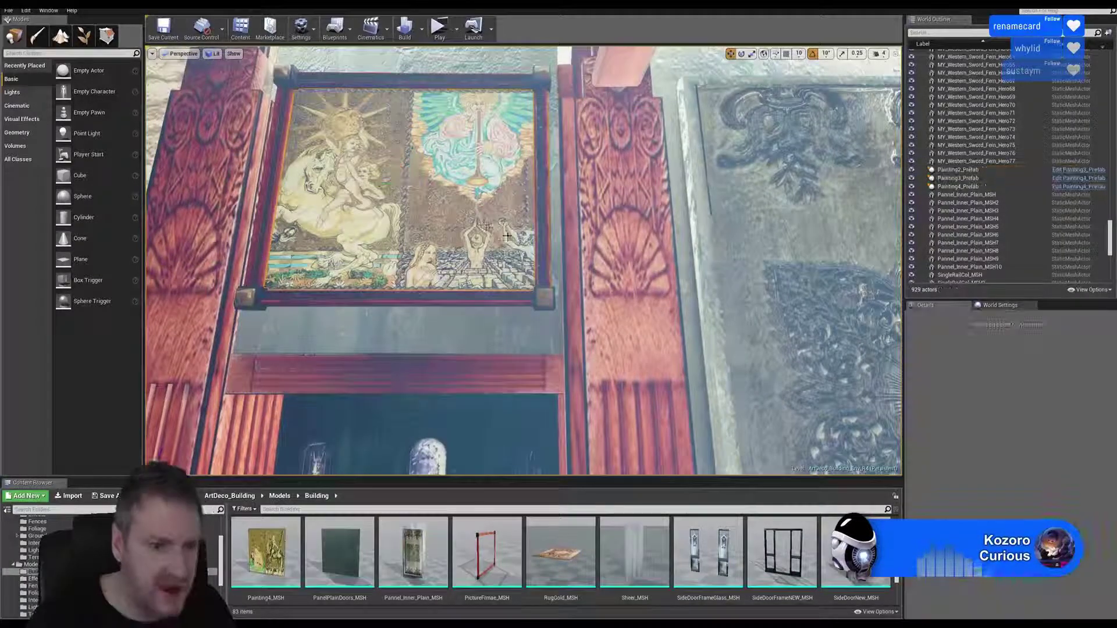
Open the PanelPlainDoors_MSH mesh and examine the plain panel in its preview
mouse_move(524, 261)
right_down()
mouse_move(698, 297)
mouse_move(526, 259)
mouse_move(529, 276)
mouse_move(466, 291)
mouse_move(494, 320)
mouse_move(489, 244)
right_up()
key(w)
click(350, 541)
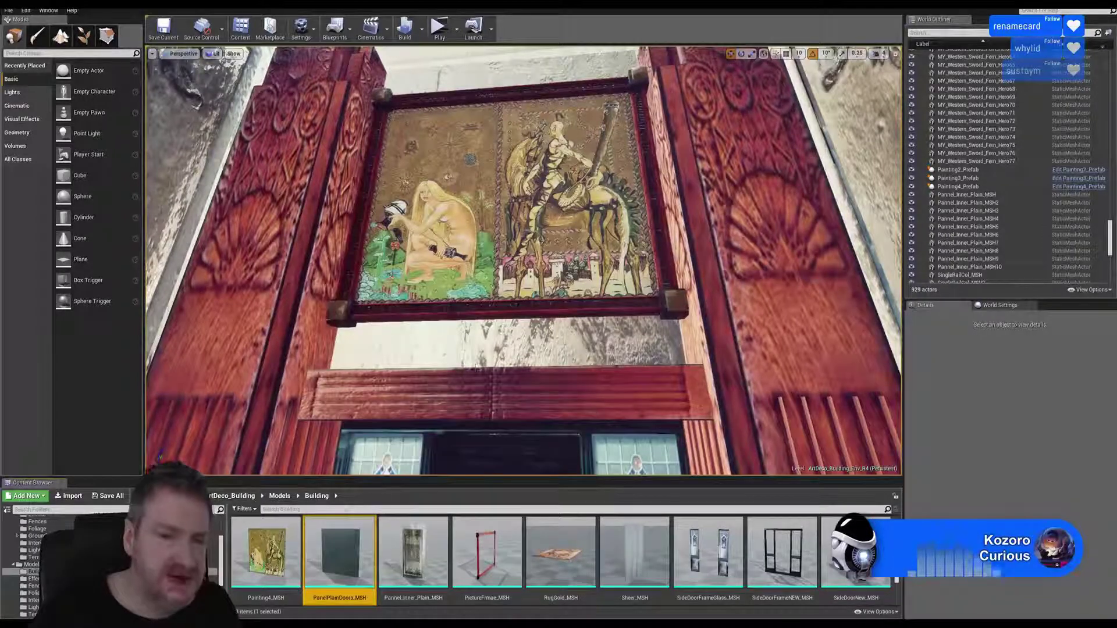
double_click(350, 541)
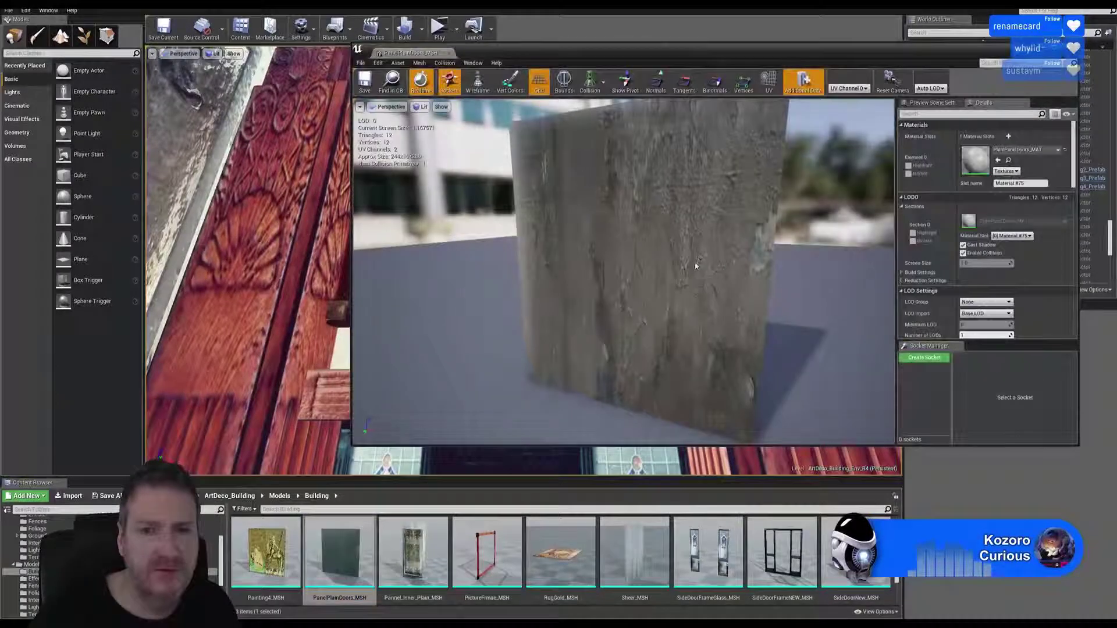
drag(643, 329, 653, 308)
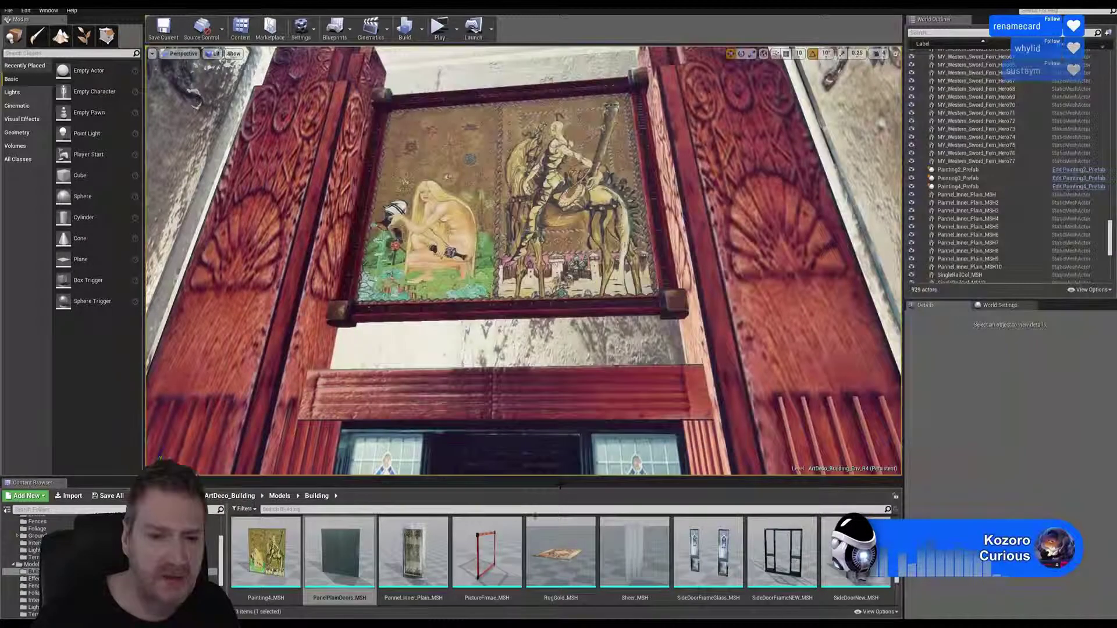
Examine the picture frame mesh from the Building models folder in the mesh preview, then close it
double_click(482, 547)
drag(469, 426, 779, 291)
scroll(787, 291, up, 5)
scroll(624, 271, down, 4)
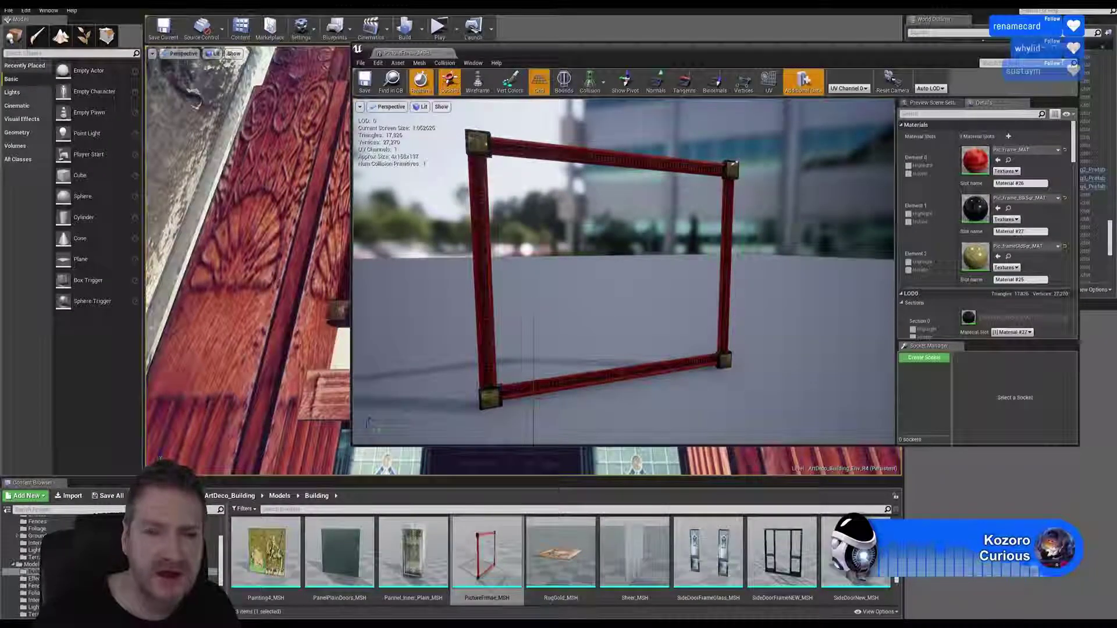
click(1068, 48)
Inspect the Painting4_MSH mesh in the mesh preview and close it
double_click(262, 556)
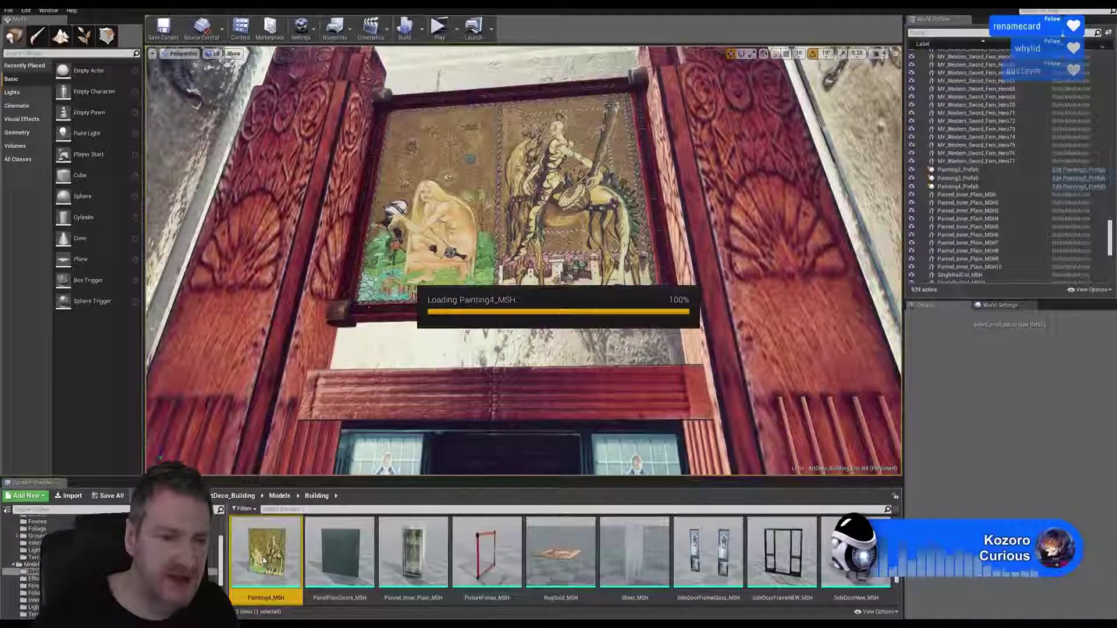
mouse_move(623, 272)
mouse_down()
mouse_move(750, 233)
mouse_move(624, 256)
mouse_move(698, 244)
mouse_move(712, 203)
mouse_move(628, 256)
mouse_move(686, 207)
mouse_move(623, 256)
mouse_up()
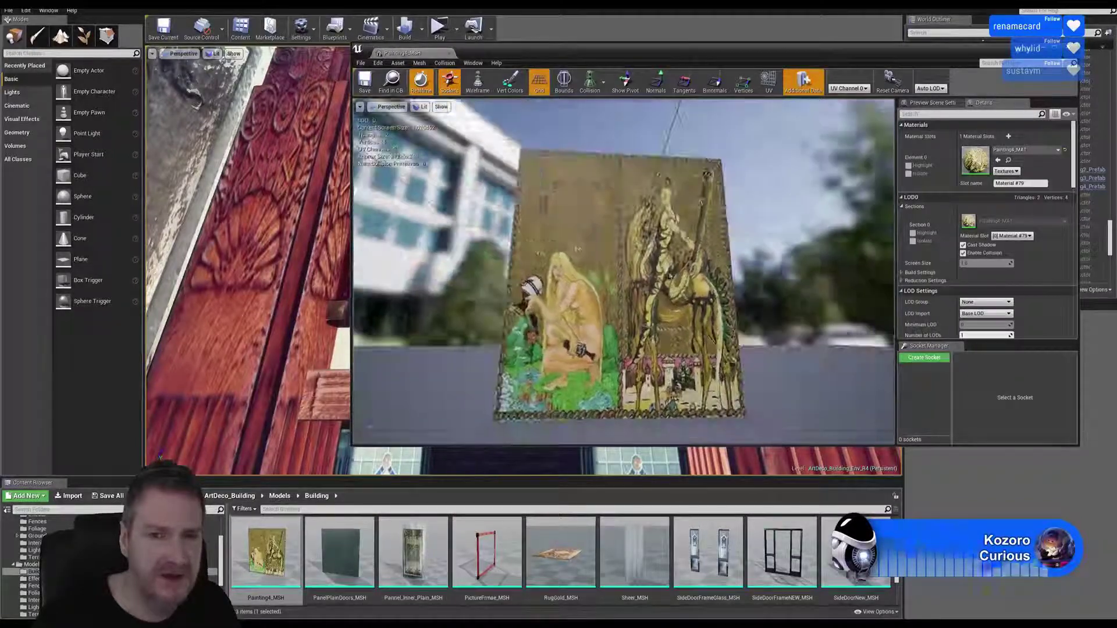
click(1069, 48)
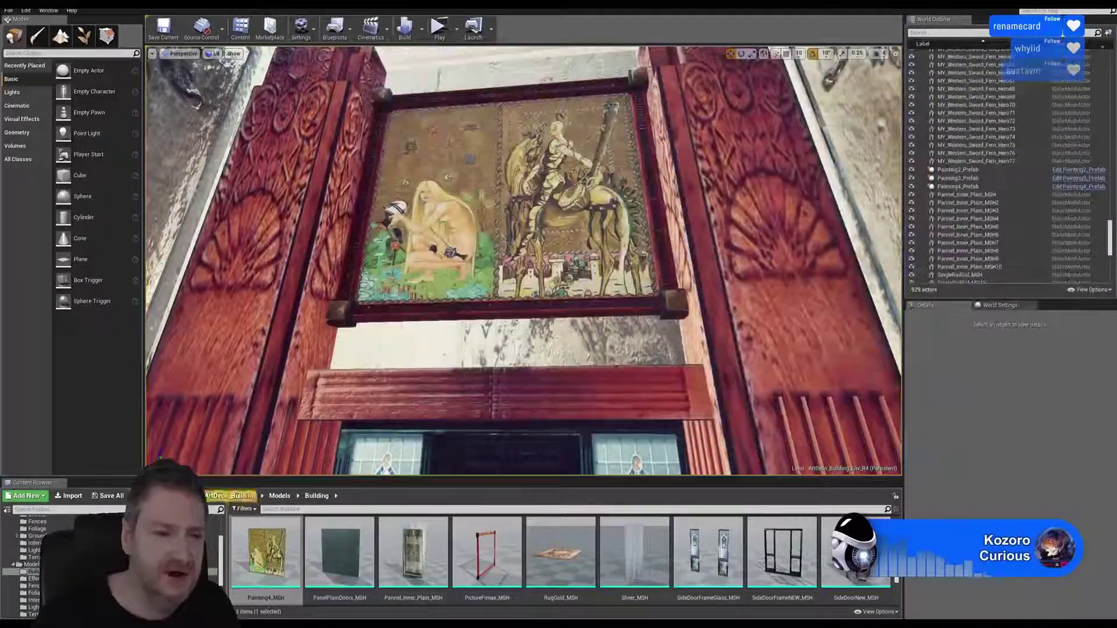
Open Painting3_Prefab from the Blueprints folder and examine the assembled painting, frame and panel in its 3D view
scroll(221, 557, up, 3)
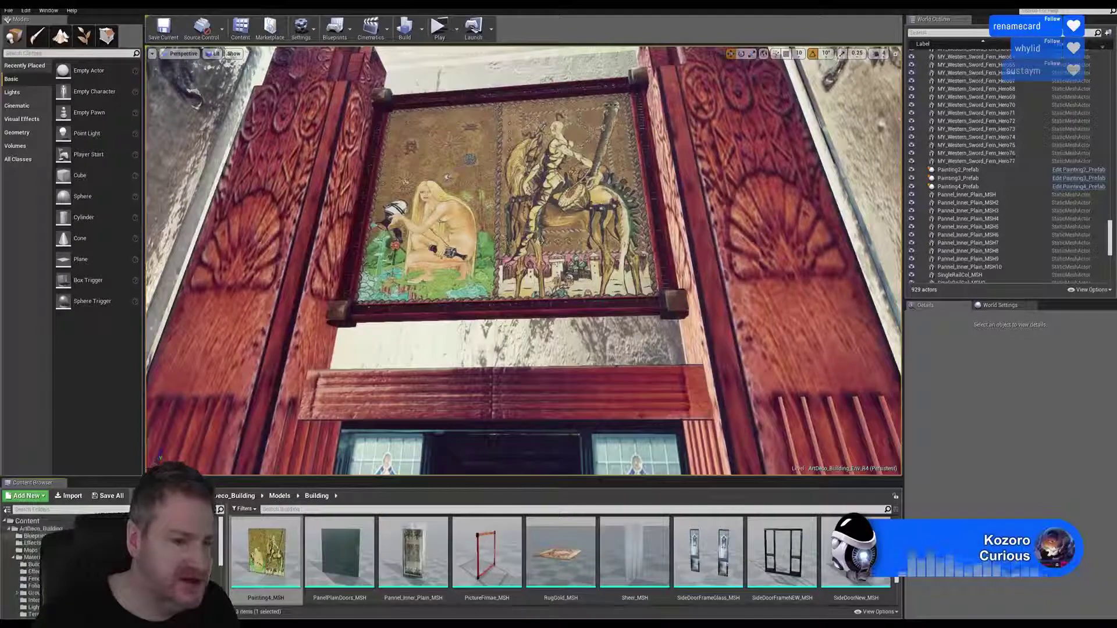
click(35, 536)
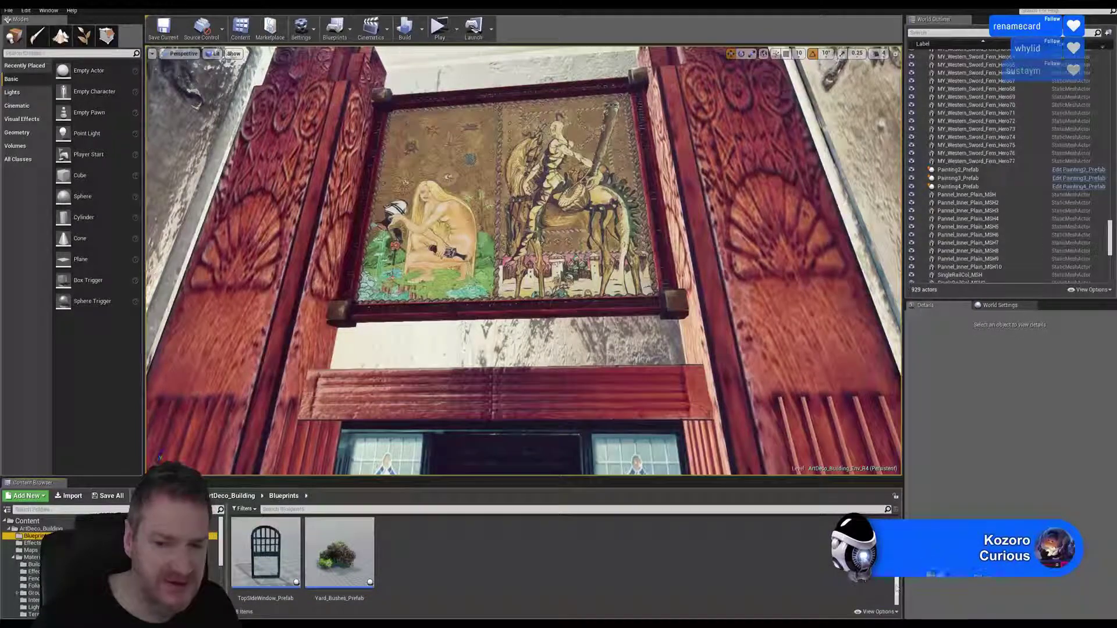
scroll(558, 561, up, 3)
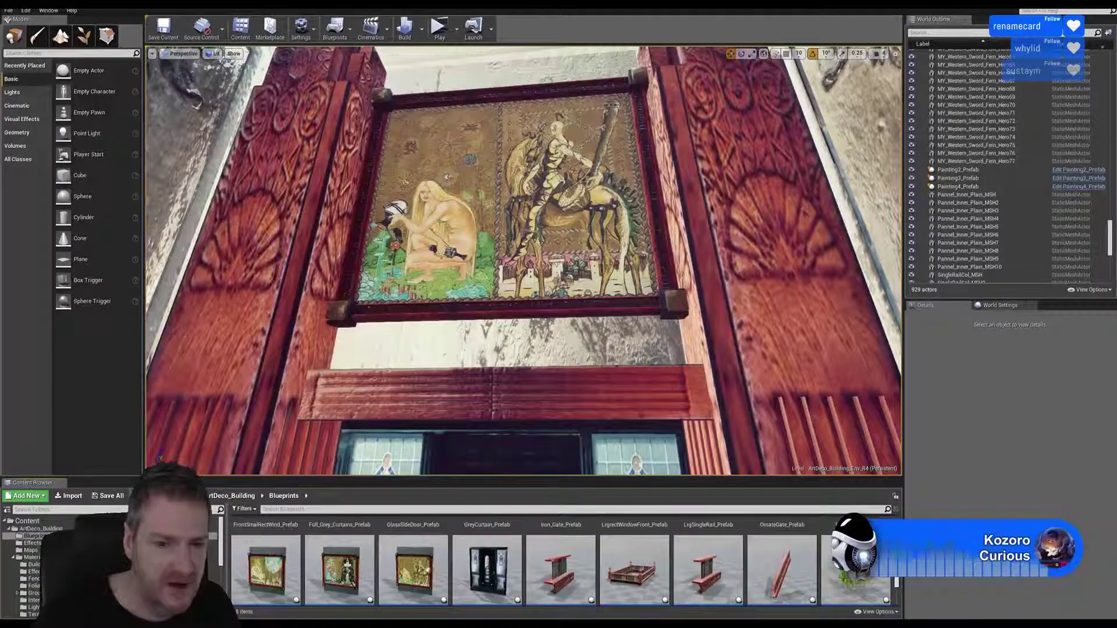
double_click(340, 570)
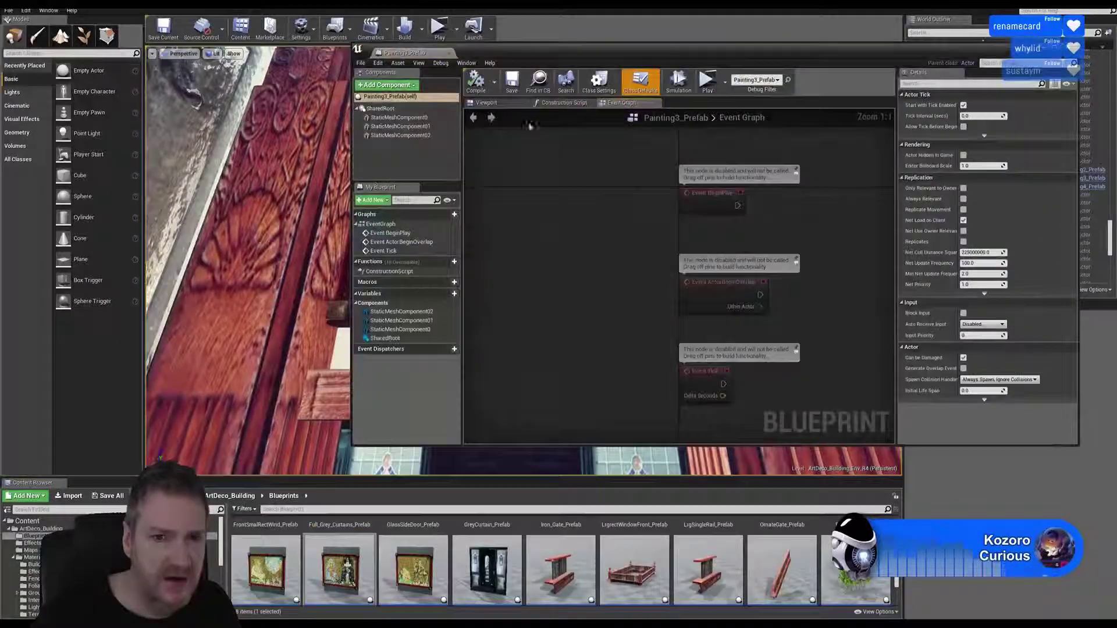
click(486, 102)
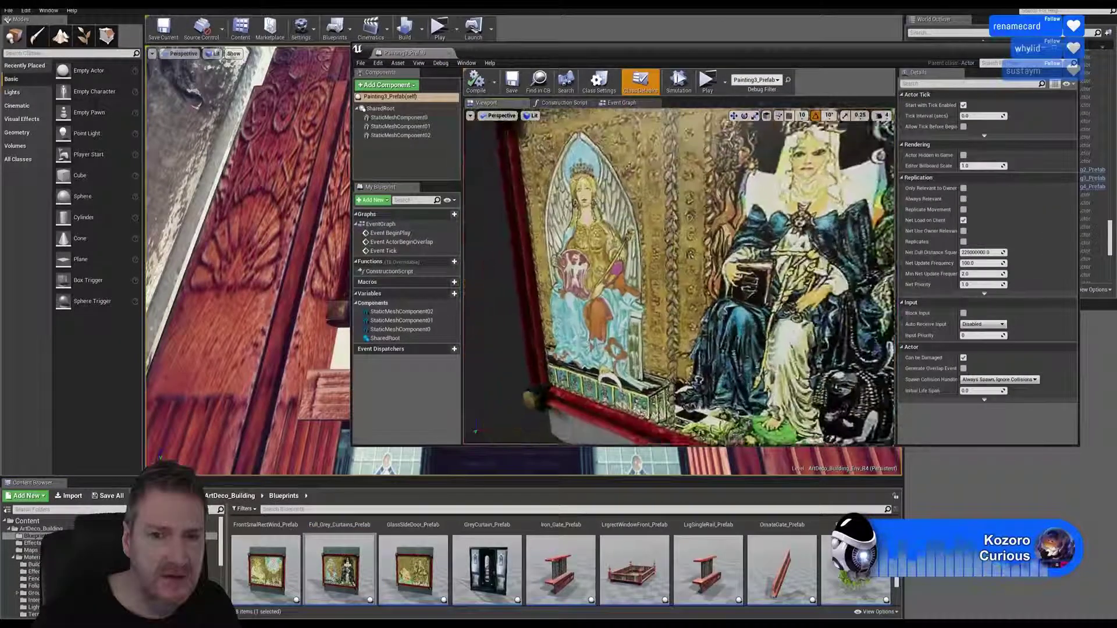
scroll(678, 276, down, 5)
alt+drag(679, 276, 715, 276)
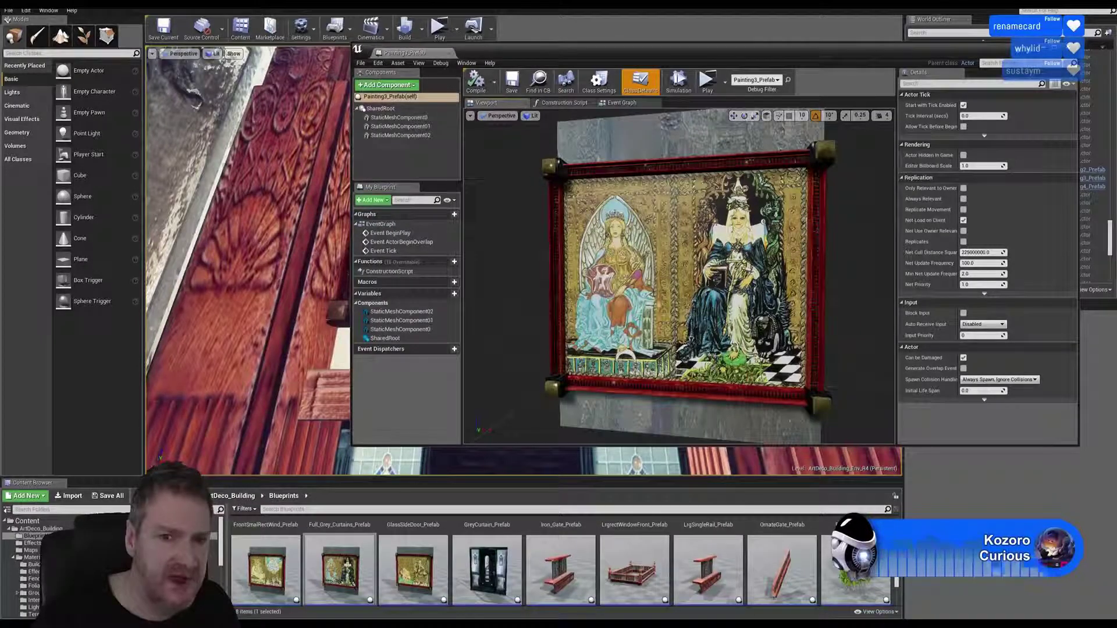
mouse_move(672, 236)
alt+mouse_down()
mouse_move(715, 236)
mouse_move(692, 236)
alt+mouse_up()
scroll(673, 236, down, 2)
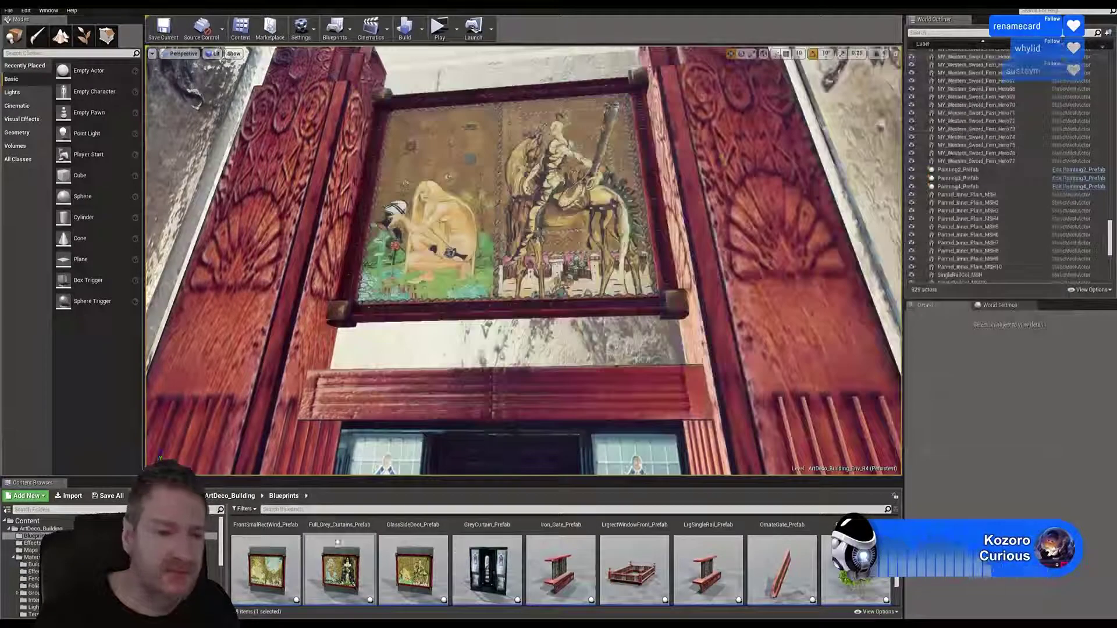
Place Painting1_Prefab from the Blueprints folder on the floor in front of the dark double door
scroll(29, 564, down, 3)
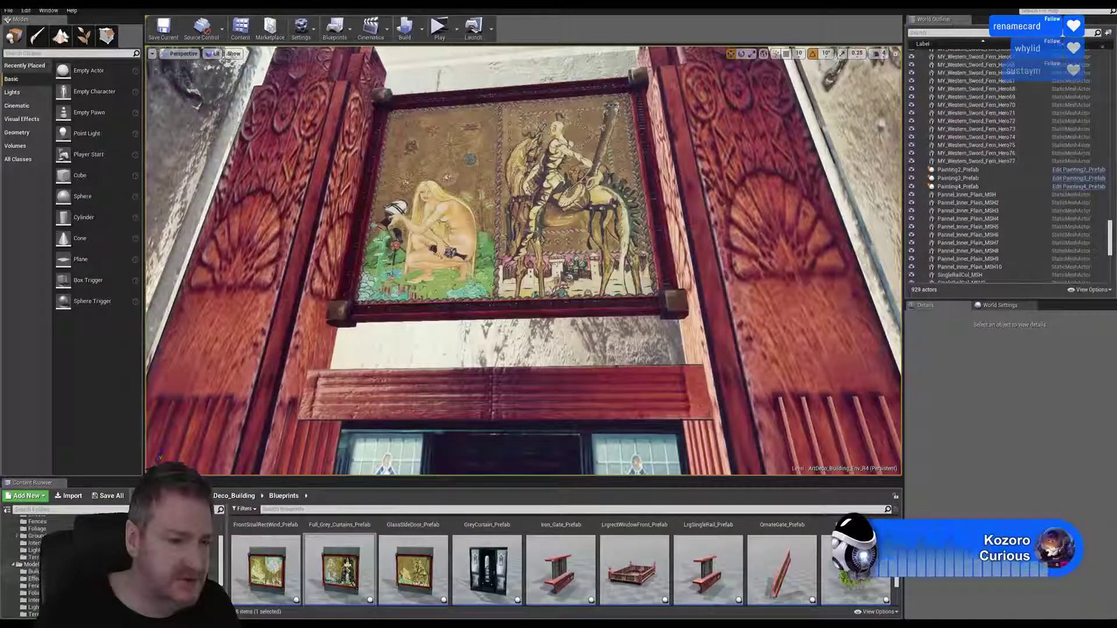
click(30, 571)
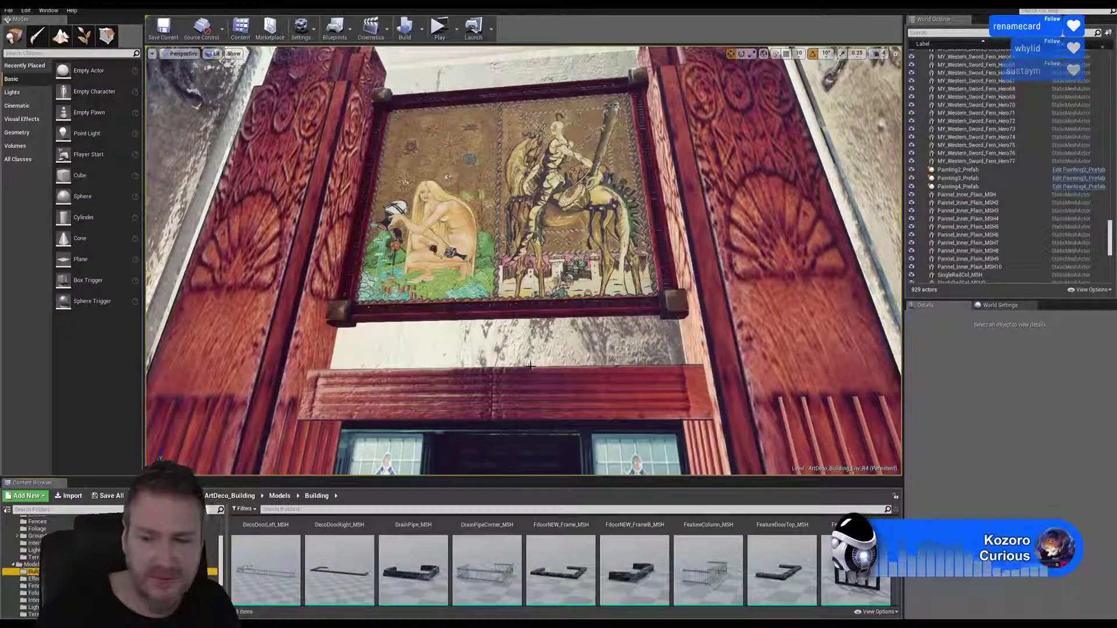
mouse_move(532, 350)
right_down()
mouse_move(512, 343)
mouse_move(616, 372)
mouse_move(524, 325)
right_up()
right_drag(524, 262, 523, 262)
right_drag(540, 420, 540, 419)
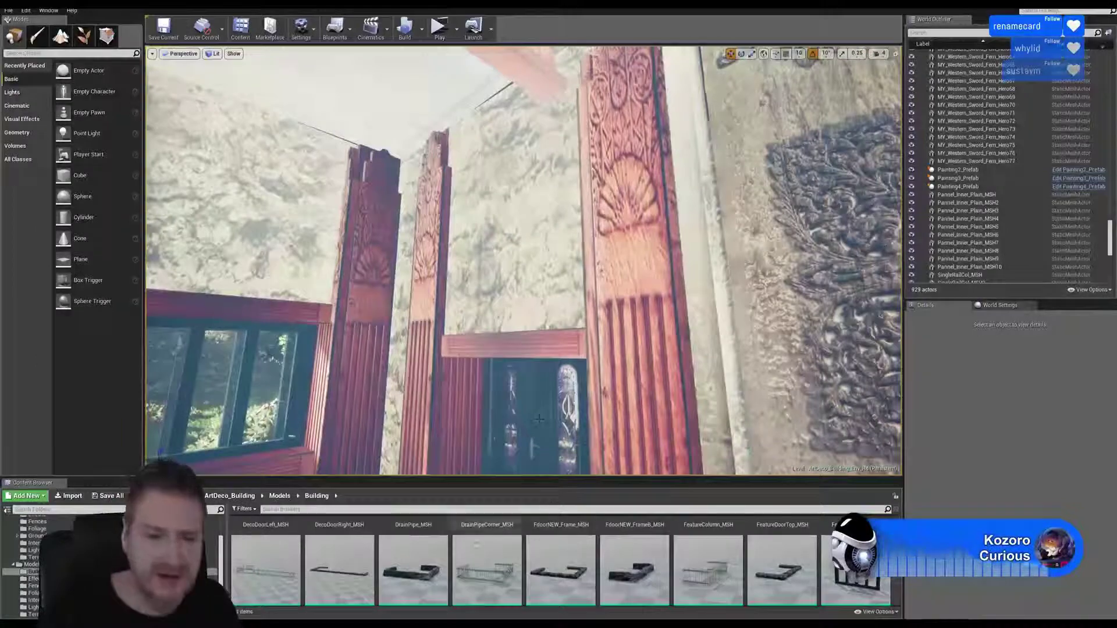
scroll(12, 544, up, 3)
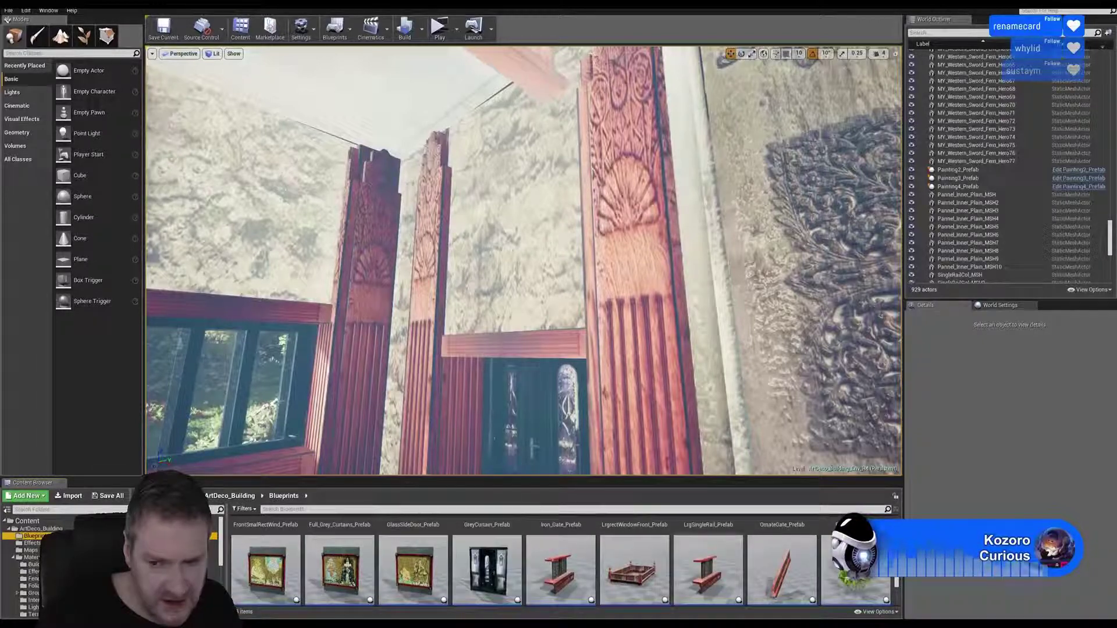
scroll(560, 555, up, 2)
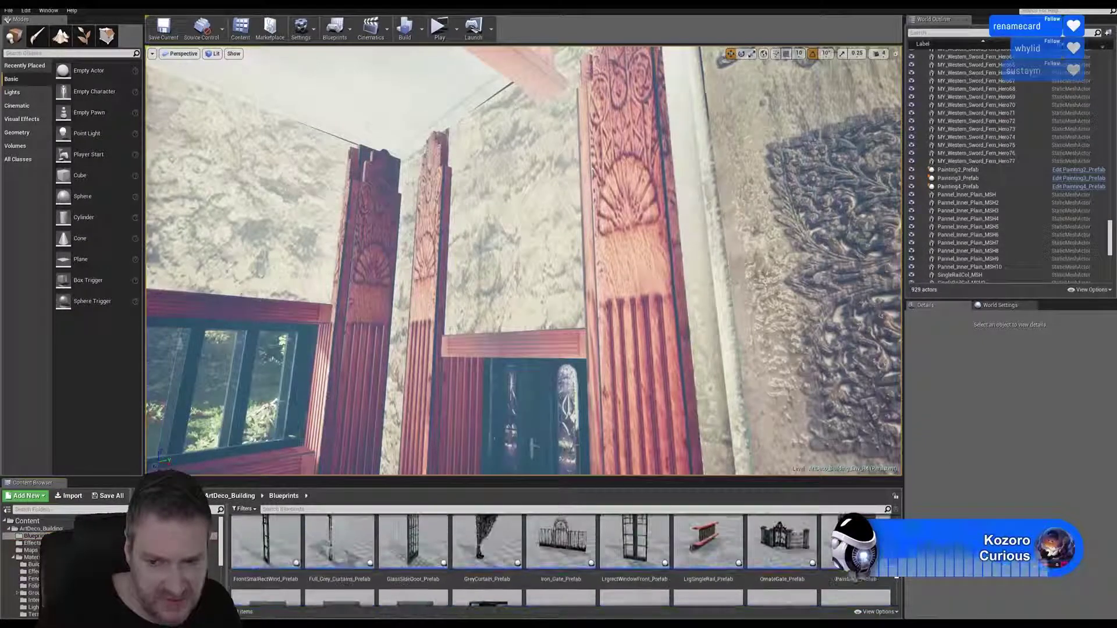
right_drag(715, 421, 695, 456)
right_drag(524, 274, 523, 279)
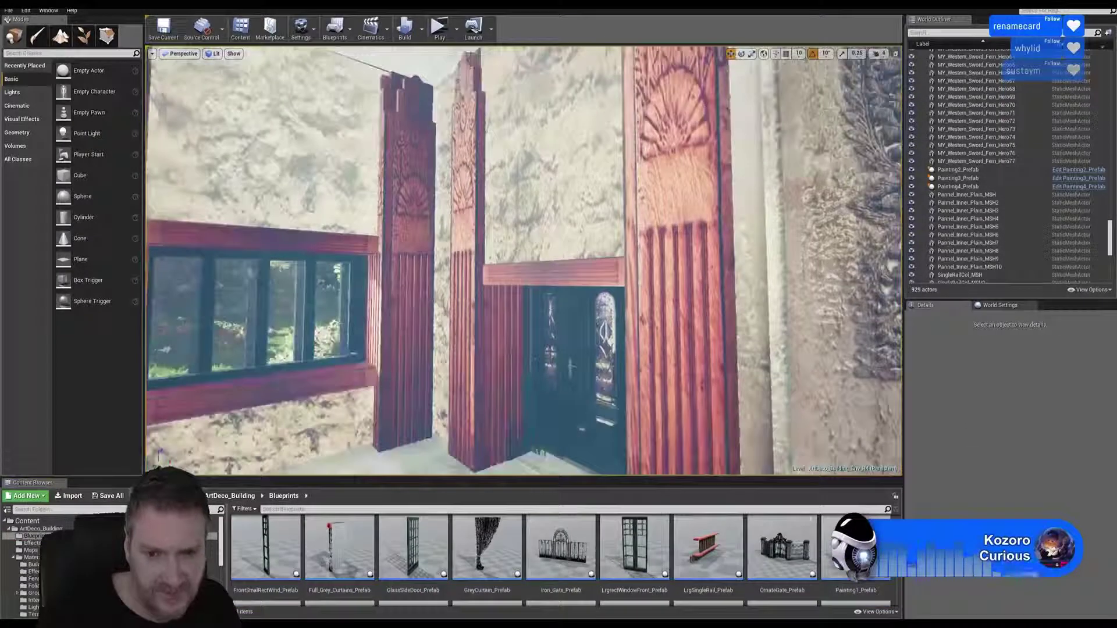
mouse_move(855, 550)
mouse_down()
mouse_move(719, 497)
mouse_move(546, 460)
mouse_move(431, 483)
mouse_up()
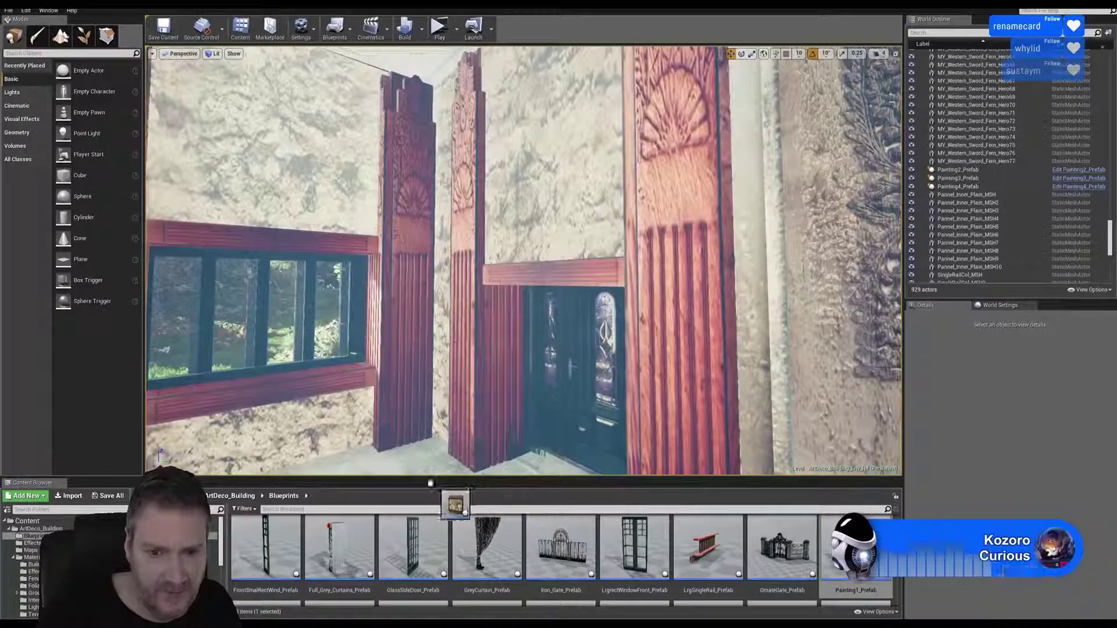
drag(494, 424, 432, 438)
right_drag(432, 438, 372, 438)
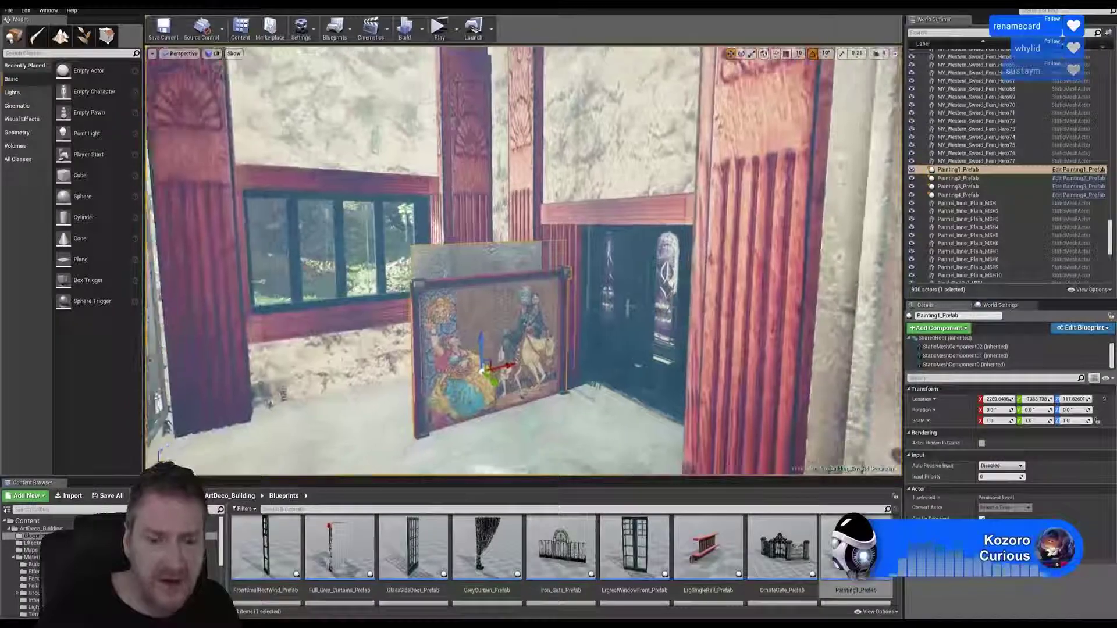
Rotate Painting1_Prefab 90 degrees around the vertical axis so it lines up with the door wall
mouse_move(616, 315)
right_down()
mouse_move(560, 343)
mouse_move(605, 302)
mouse_move(599, 290)
right_up()
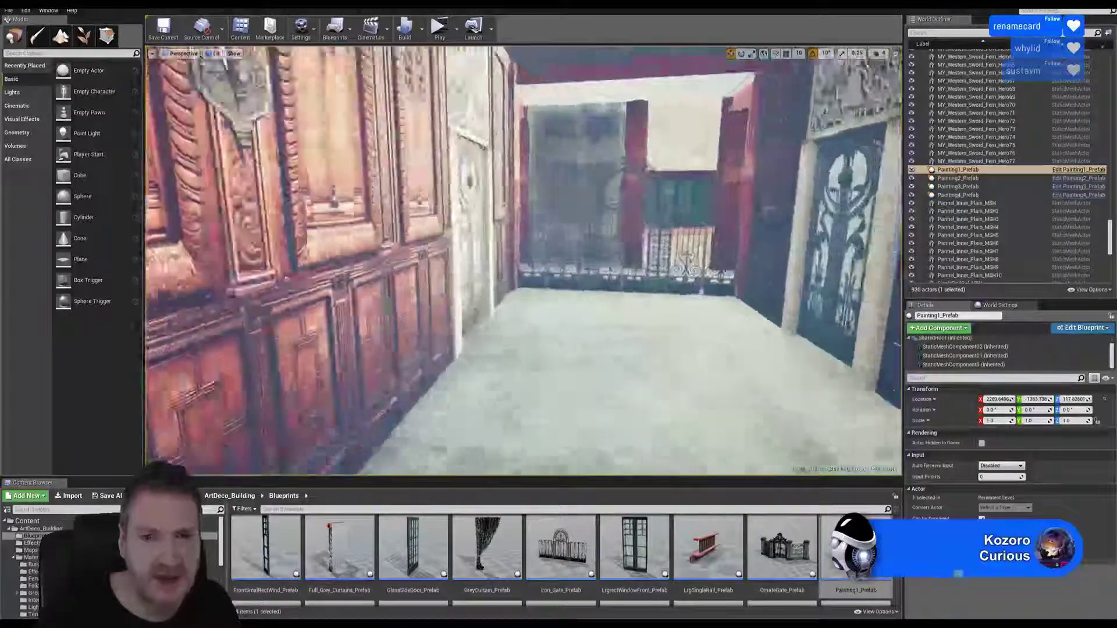
right_drag(523, 262, 605, 262)
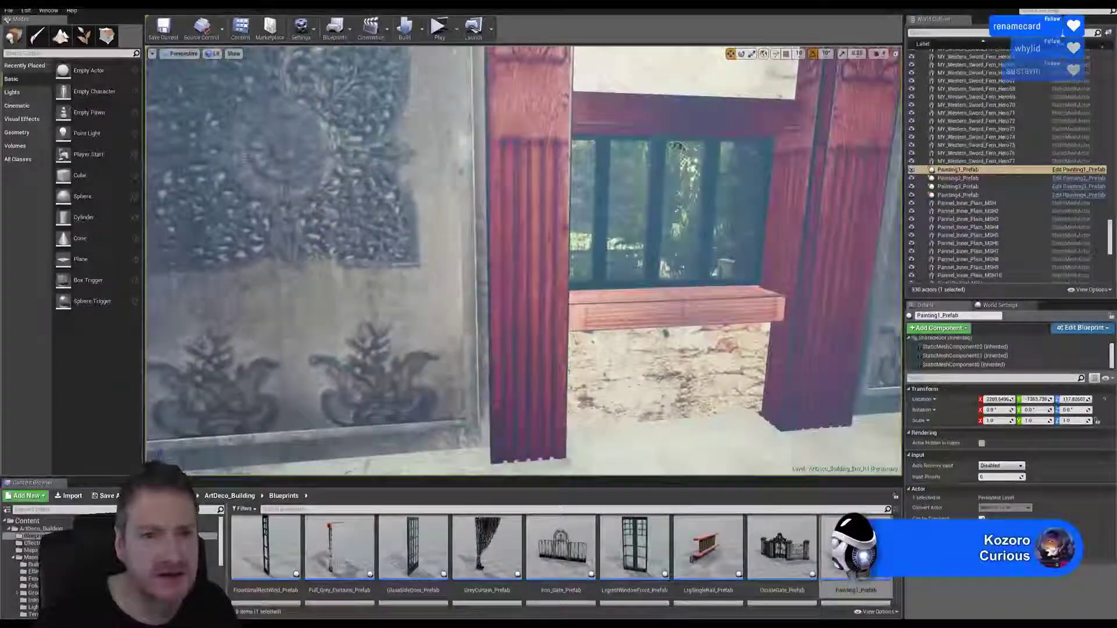
mouse_move(523, 261)
right_down()
mouse_move(372, 256)
mouse_move(559, 203)
mouse_move(524, 262)
mouse_move(474, 259)
mouse_move(561, 280)
mouse_move(550, 273)
right_up()
right_drag(524, 261, 497, 253)
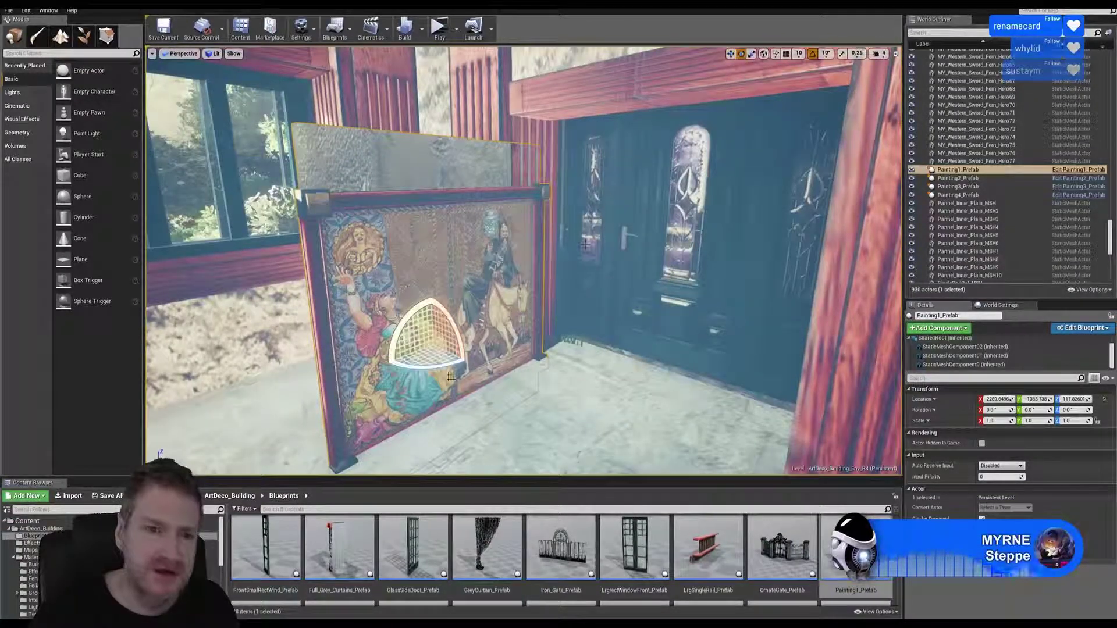
mouse_move(435, 370)
mouse_down()
mouse_move(486, 364)
mouse_move(477, 369)
mouse_up()
mouse_move(574, 282)
right_down()
mouse_move(628, 282)
mouse_move(576, 285)
mouse_move(579, 275)
right_up()
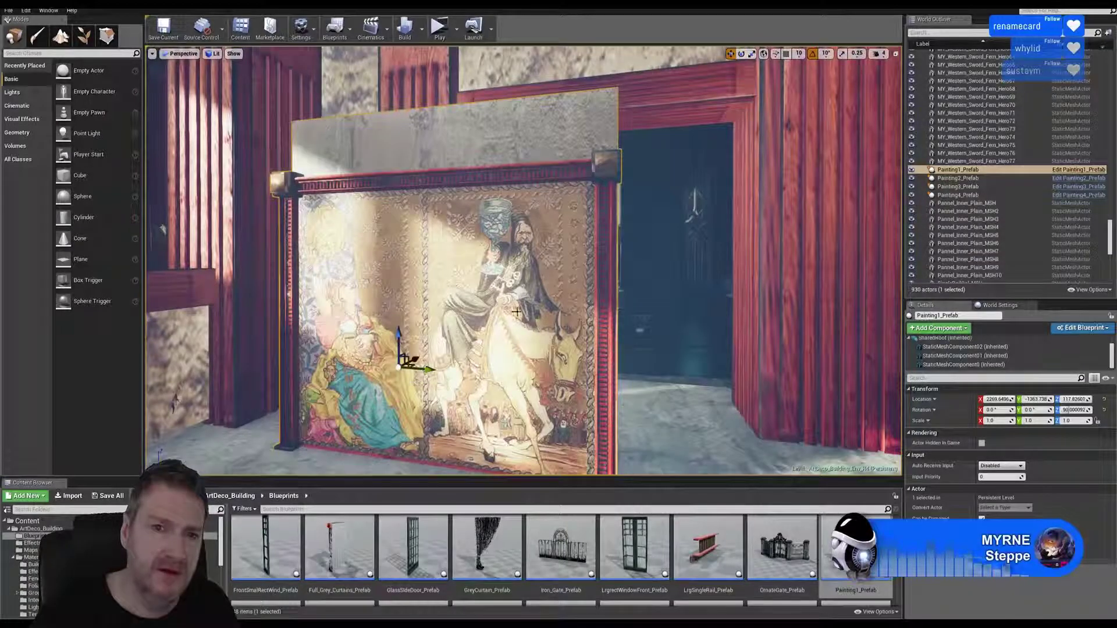
Raise Painting1_Prefab and shift it against the wall above the door, between the two carved columns
mouse_move(516, 311)
right_down()
mouse_move(488, 314)
mouse_move(460, 291)
mouse_move(468, 280)
right_up()
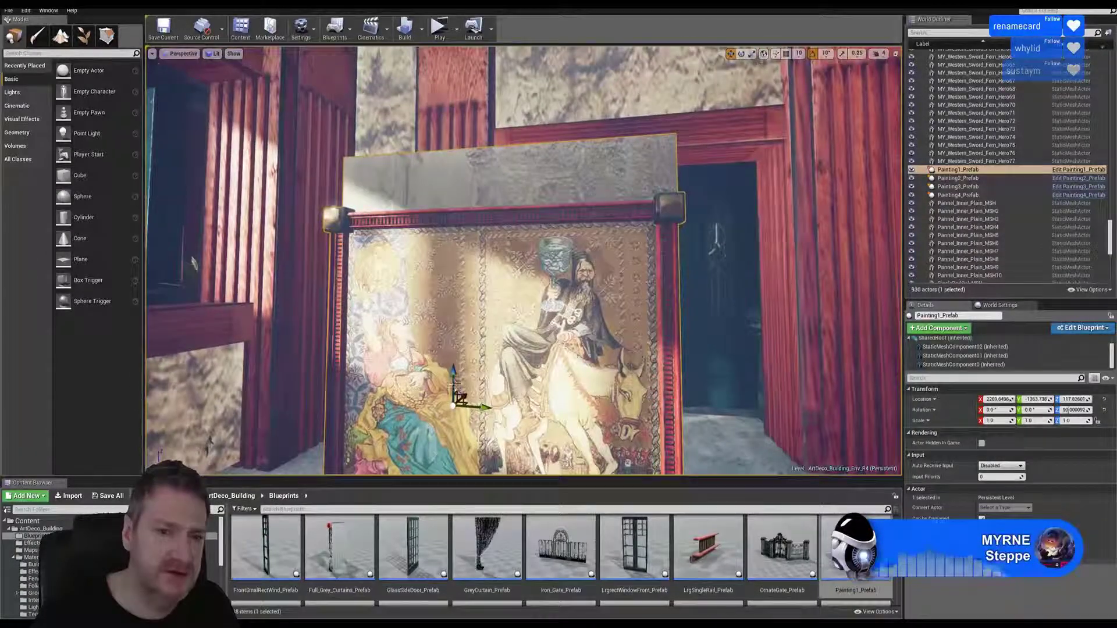
drag(454, 383, 456, 132)
mouse_move(456, 133)
right_down()
mouse_move(408, 192)
mouse_move(465, 169)
mouse_move(505, 320)
right_up()
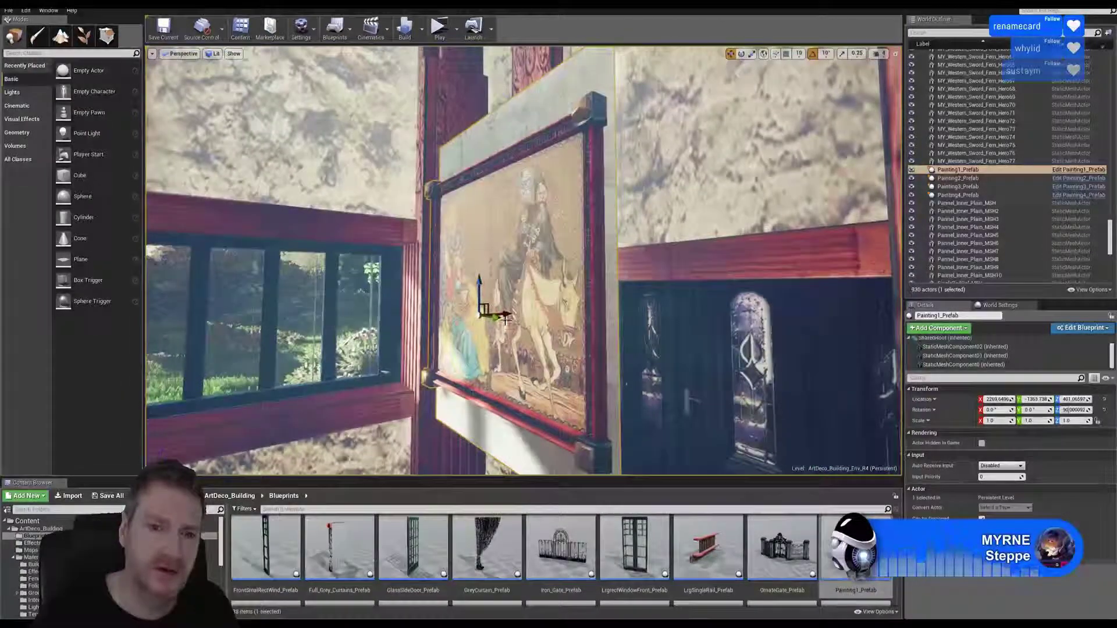
mouse_move(506, 319)
mouse_down()
mouse_move(631, 317)
mouse_move(585, 312)
mouse_up()
mouse_move(593, 308)
right_down()
mouse_move(610, 331)
mouse_move(594, 366)
right_up()
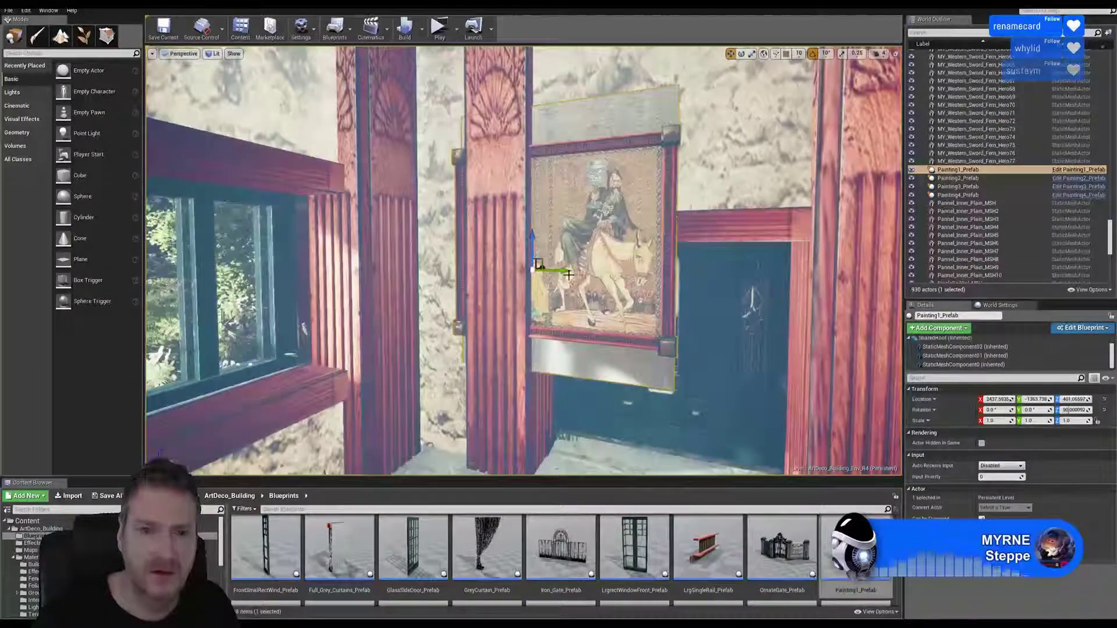
drag(669, 275, 670, 275)
mouse_move(663, 272)
right_down()
mouse_move(727, 273)
mouse_move(711, 328)
mouse_move(711, 267)
right_up()
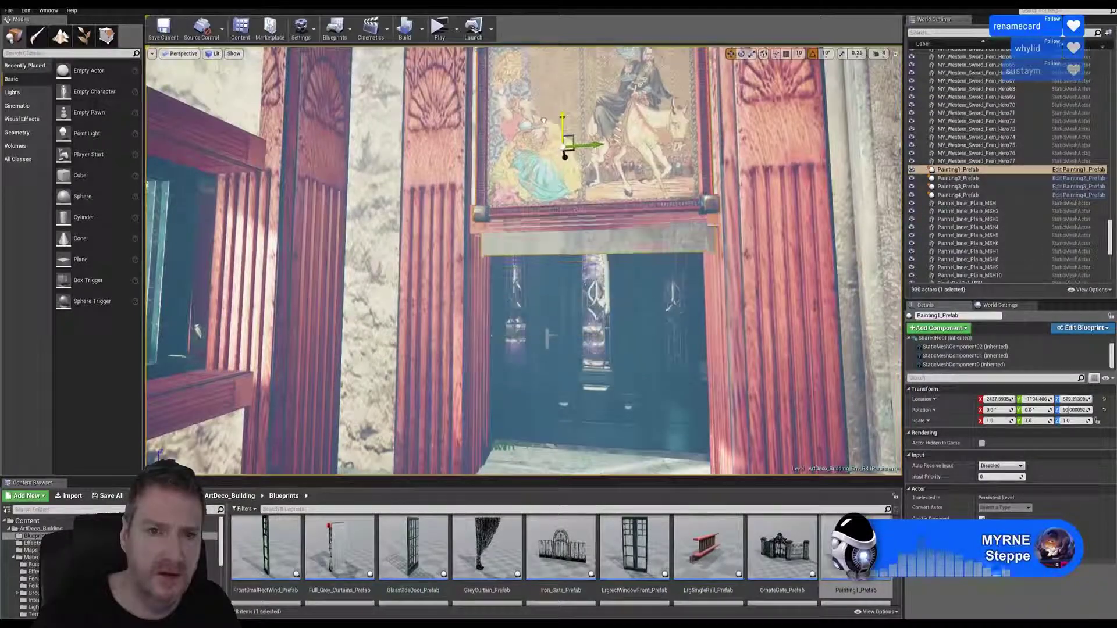
drag(543, 121, 540, 88)
mouse_move(540, 232)
right_down()
mouse_move(550, 212)
mouse_move(533, 148)
mouse_move(546, 173)
right_up()
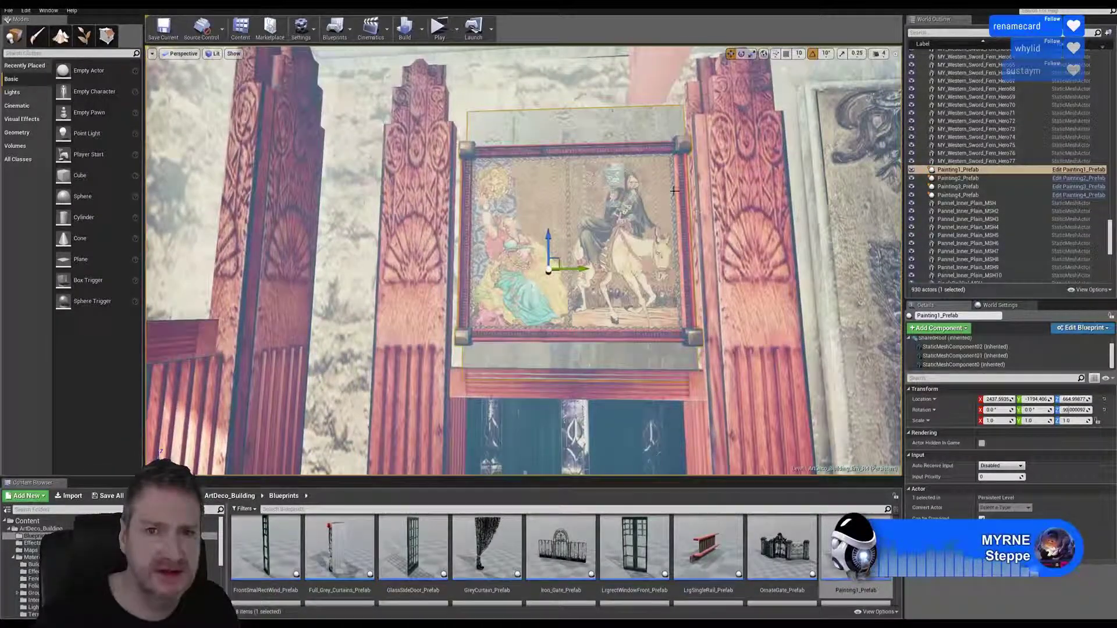
Check the painting's fit from several viewpoints and nudge Painting1_Prefab sideways to centre it between the carved columns
mouse_move(581, 88)
right_down()
mouse_move(669, 88)
mouse_move(678, 113)
mouse_move(656, 108)
mouse_move(701, 209)
right_up()
mouse_move(668, 125)
right_down()
mouse_move(669, 151)
mouse_move(669, 119)
right_up()
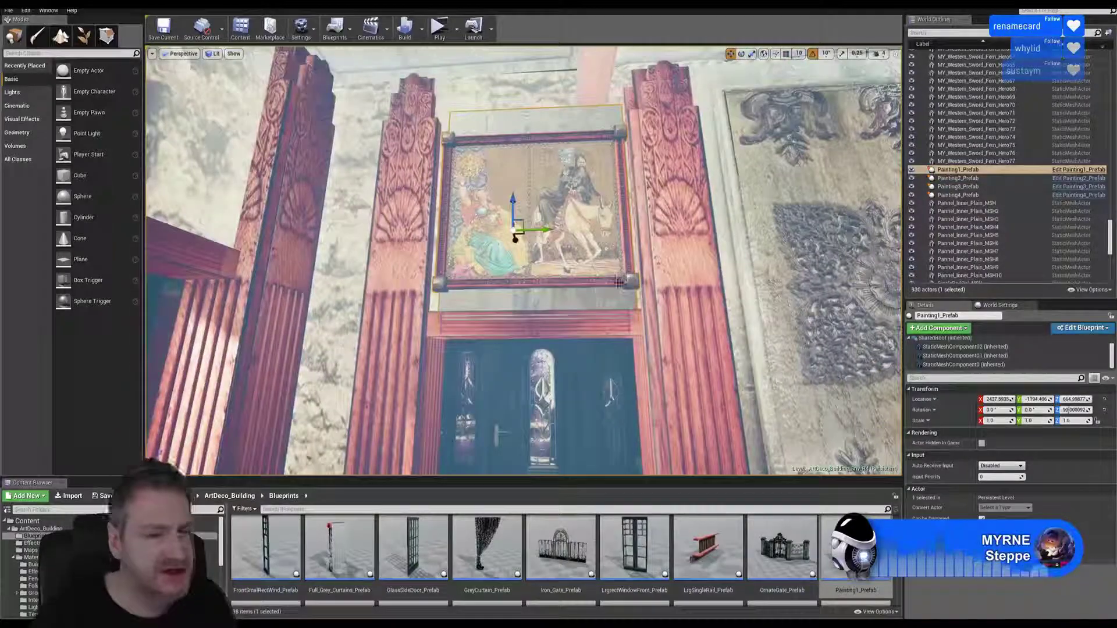
right_drag(639, 272, 656, 300)
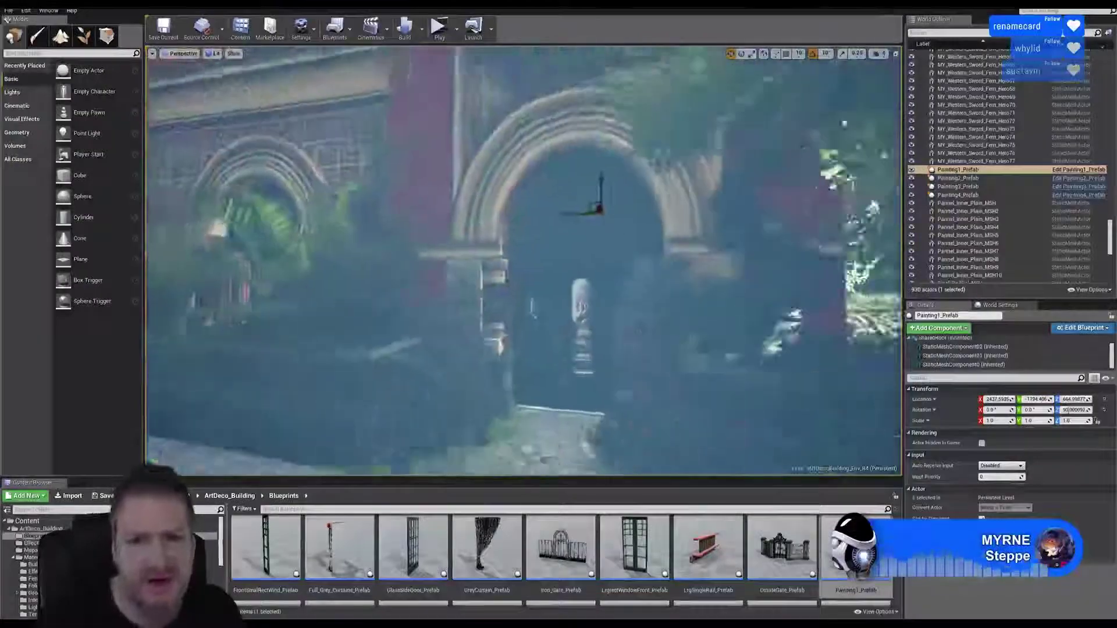
right_drag(656, 299, 718, 297)
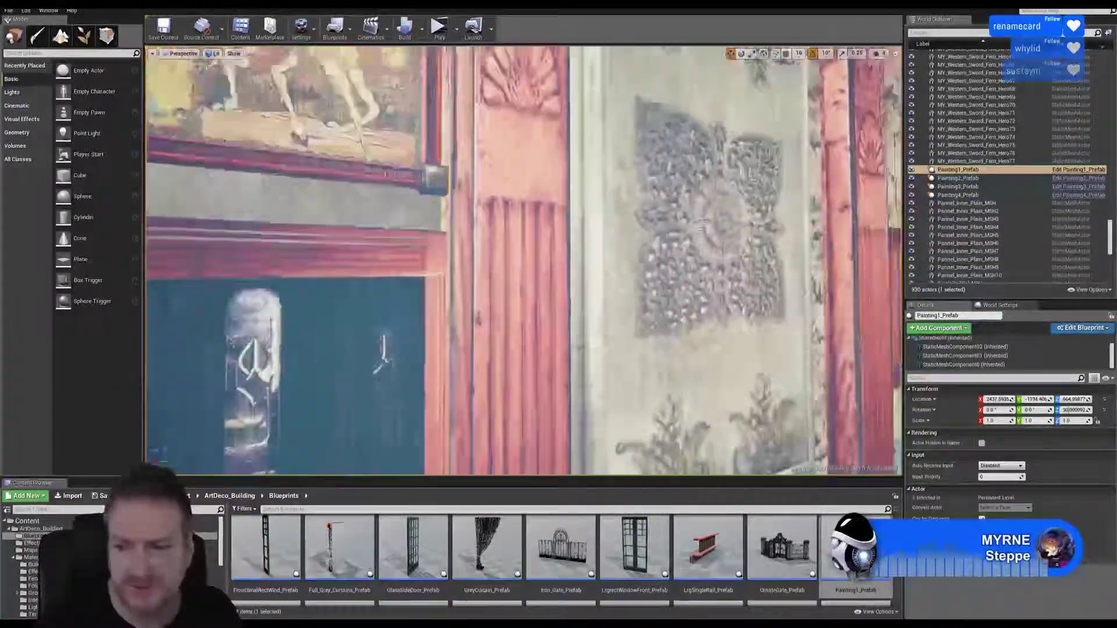
mouse_move(523, 261)
right_down()
mouse_move(523, 273)
mouse_move(576, 268)
right_up()
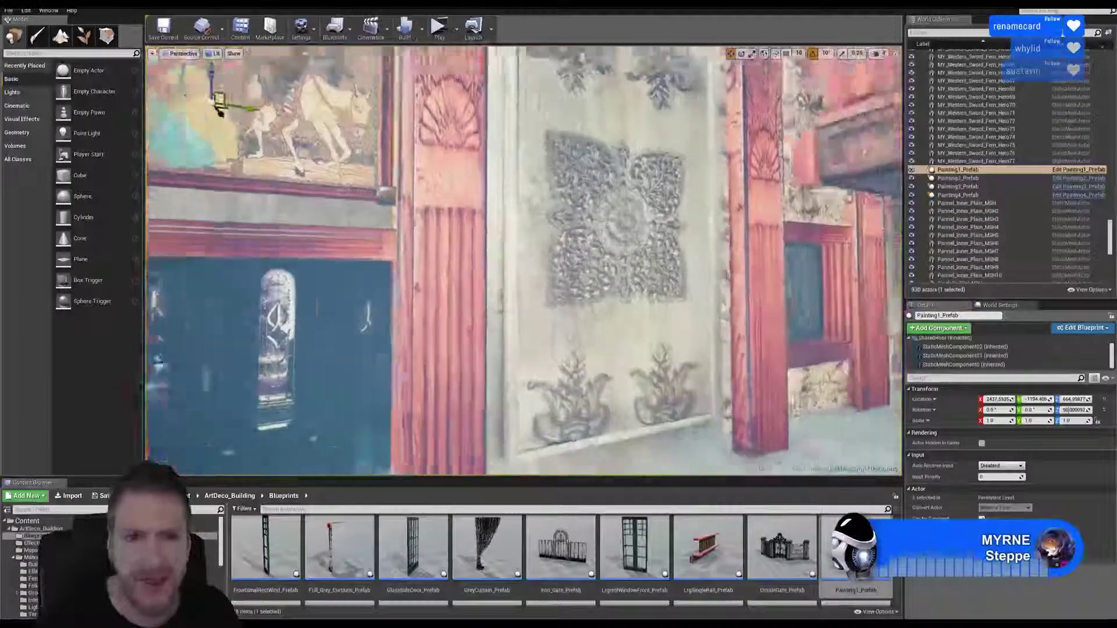
mouse_move(651, 220)
right_down()
mouse_move(599, 174)
mouse_move(651, 220)
right_up()
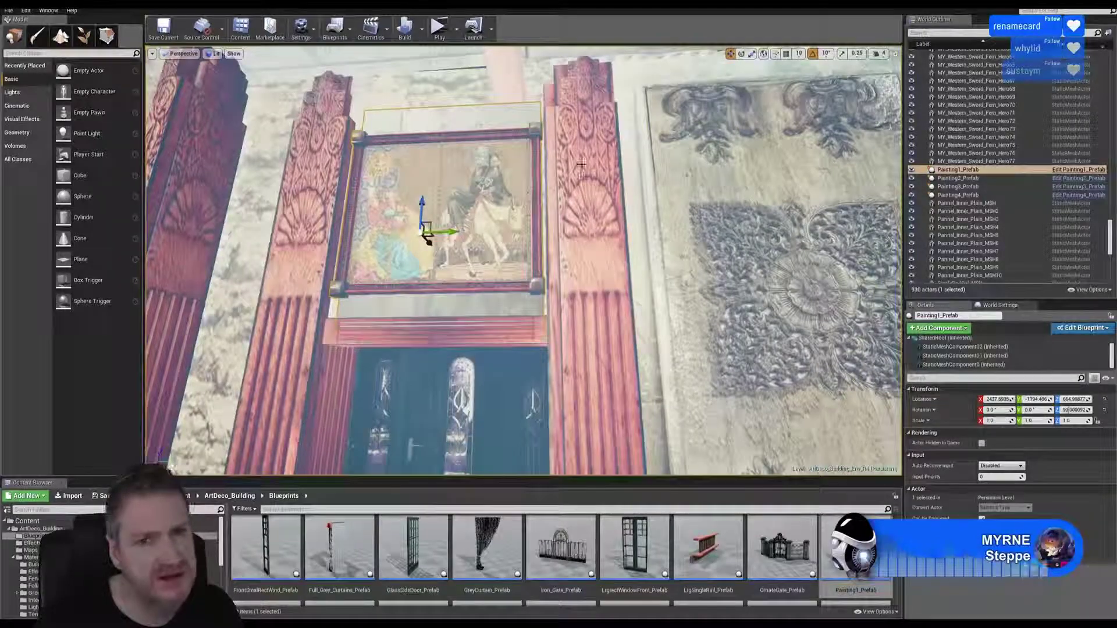
mouse_move(600, 181)
right_down()
mouse_move(640, 212)
mouse_move(584, 253)
right_up()
right_drag(523, 206, 488, 115)
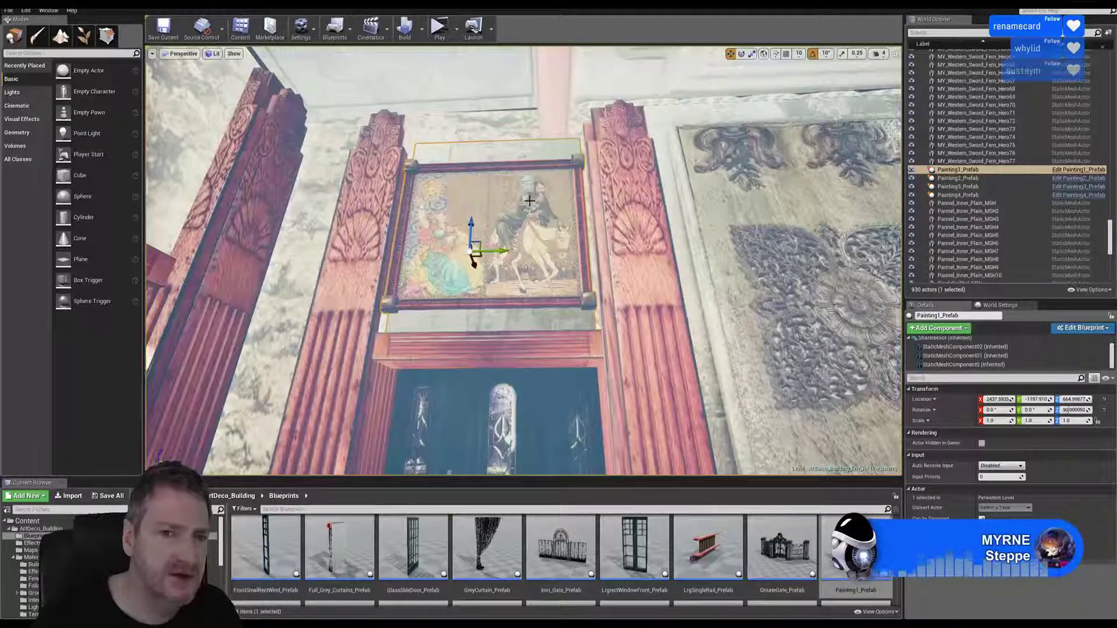
Enlarge the painting's plain back panel to scale about 1.90 on X and 2.10 on Z, and raise it to cover the wall above the door trim
click(529, 198)
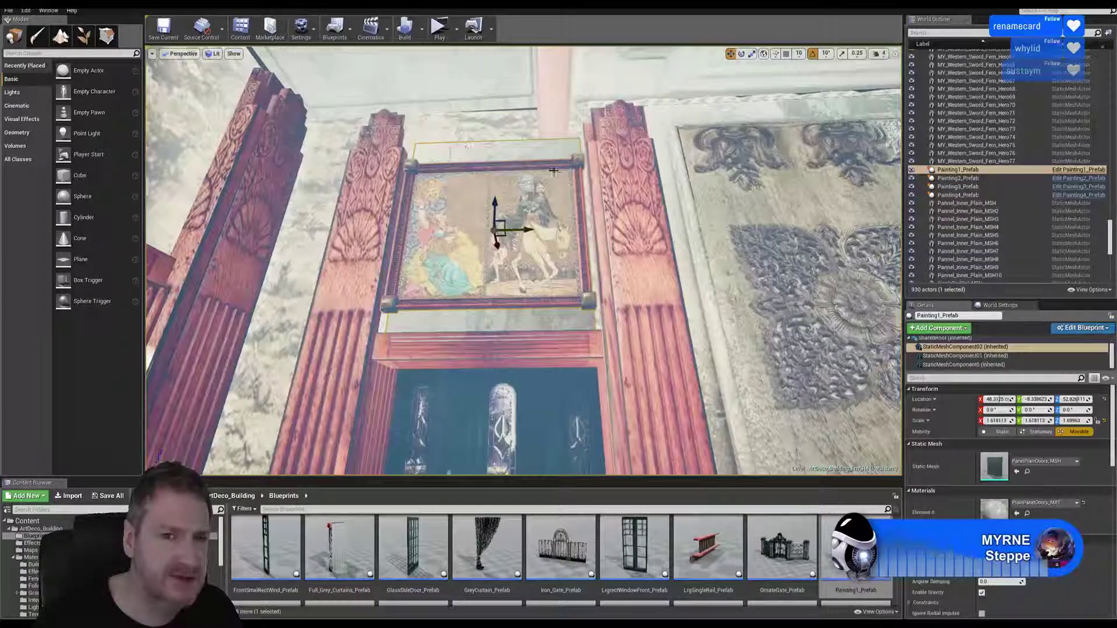
key(r)
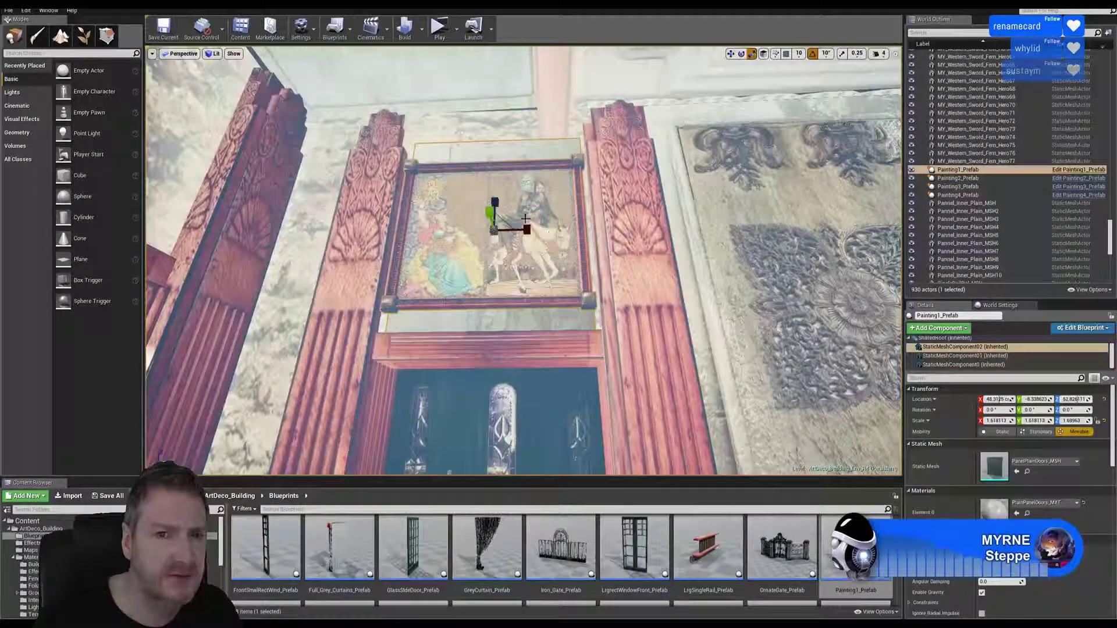
drag(527, 230, 549, 231)
drag(499, 203, 494, 183)
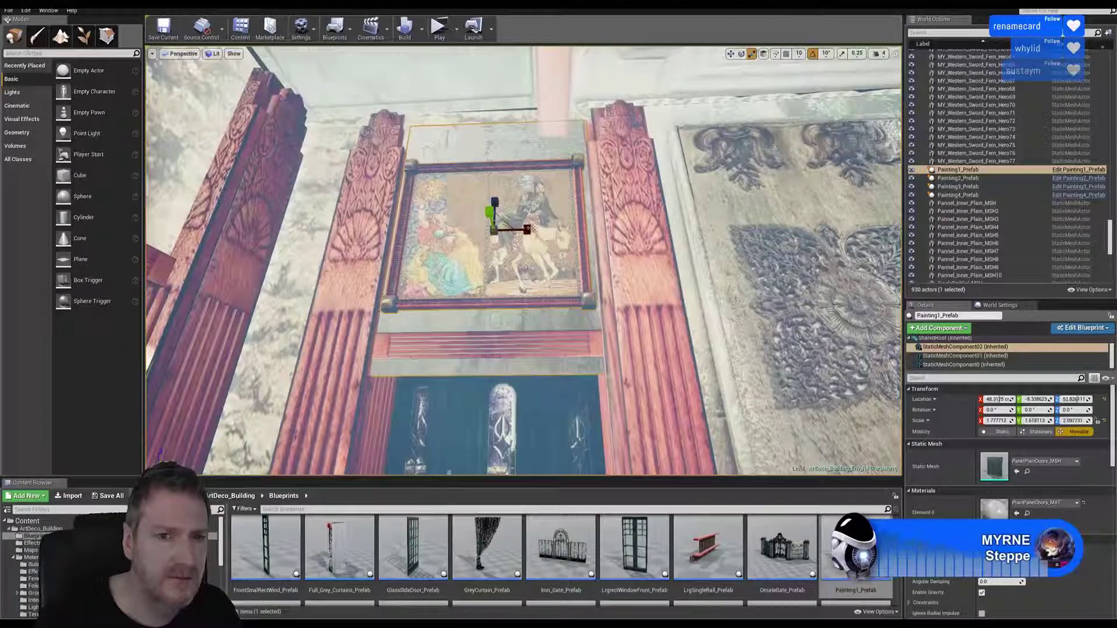
mouse_move(532, 229)
mouse_down()
mouse_move(550, 230)
mouse_move(497, 204)
mouse_move(505, 191)
mouse_up()
click(730, 54)
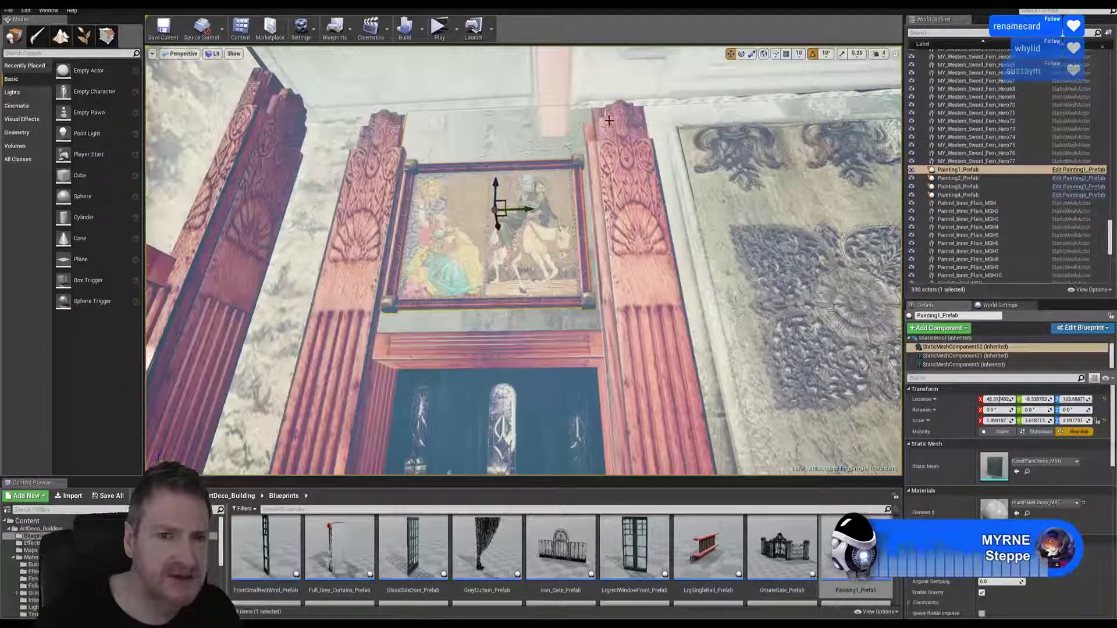
mouse_move(646, 200)
right_down()
mouse_move(623, 299)
mouse_move(682, 170)
mouse_move(680, 135)
mouse_move(616, 223)
right_up()
right_drag(516, 354, 516, 355)
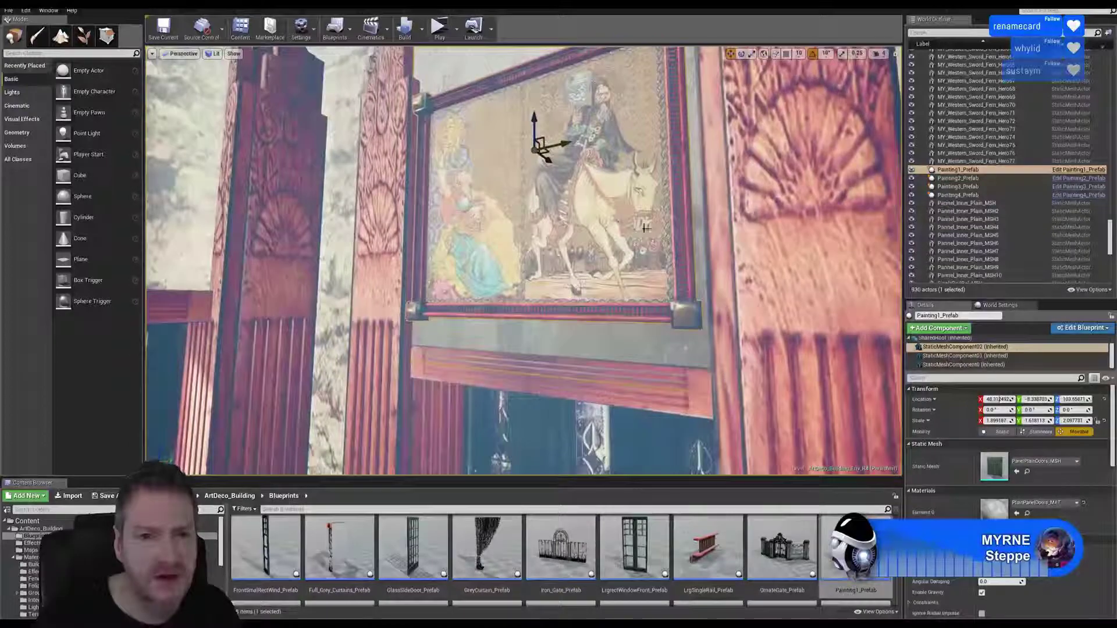
key(Escape)
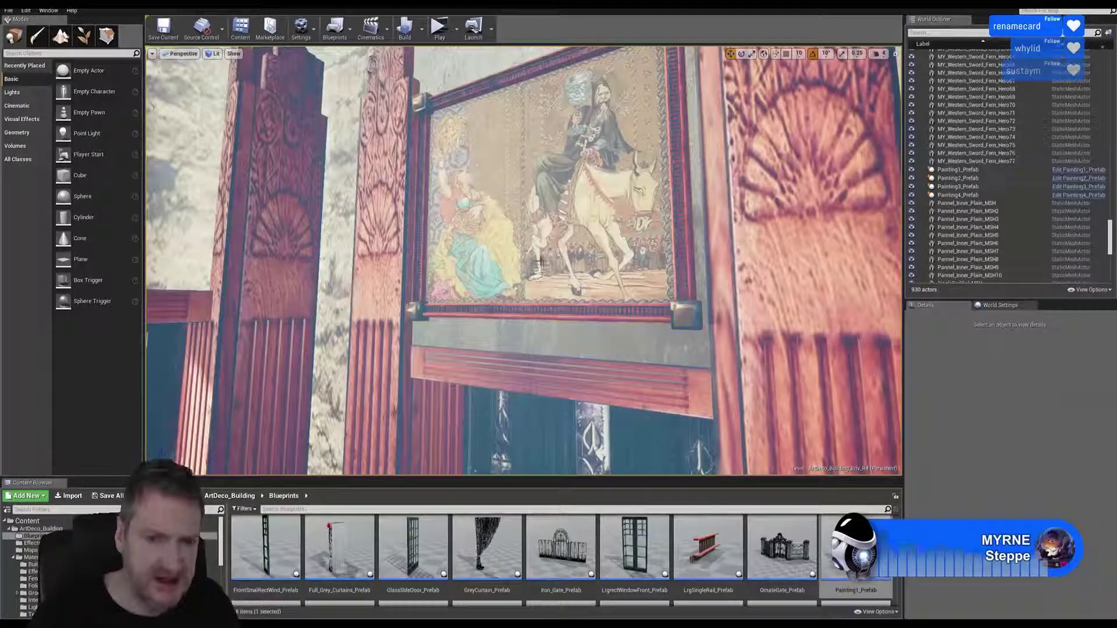
Push the whole Painting1_Prefab slightly deeper toward the door wall, to about 2442 on X, and check it against the door trim
click(539, 260)
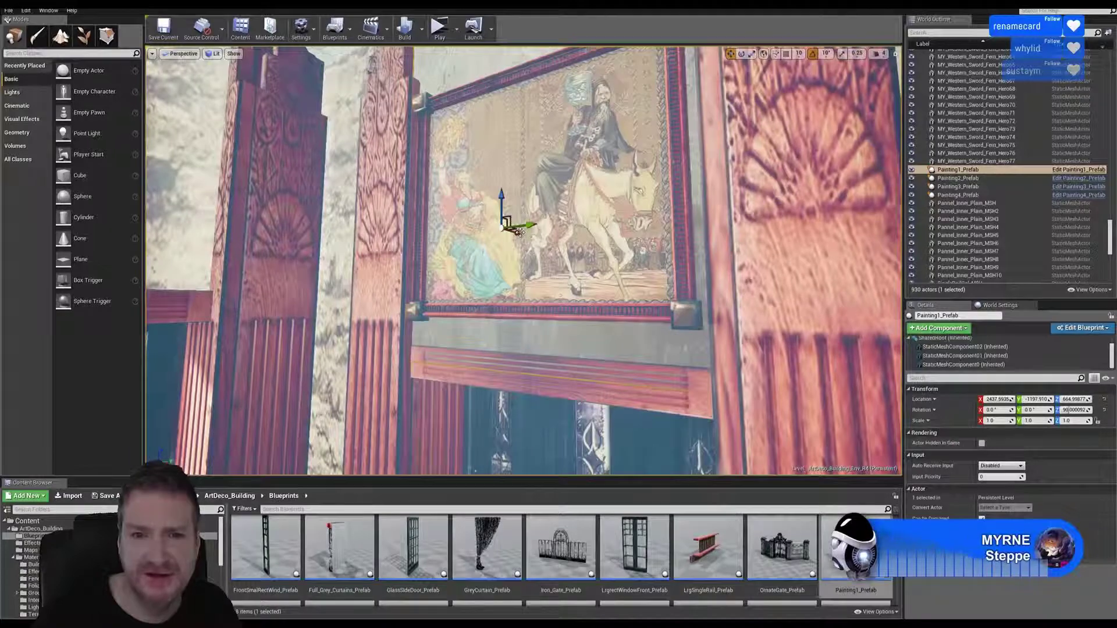
mouse_move(542, 272)
right_down()
mouse_move(516, 262)
mouse_move(557, 311)
mouse_move(542, 272)
right_up()
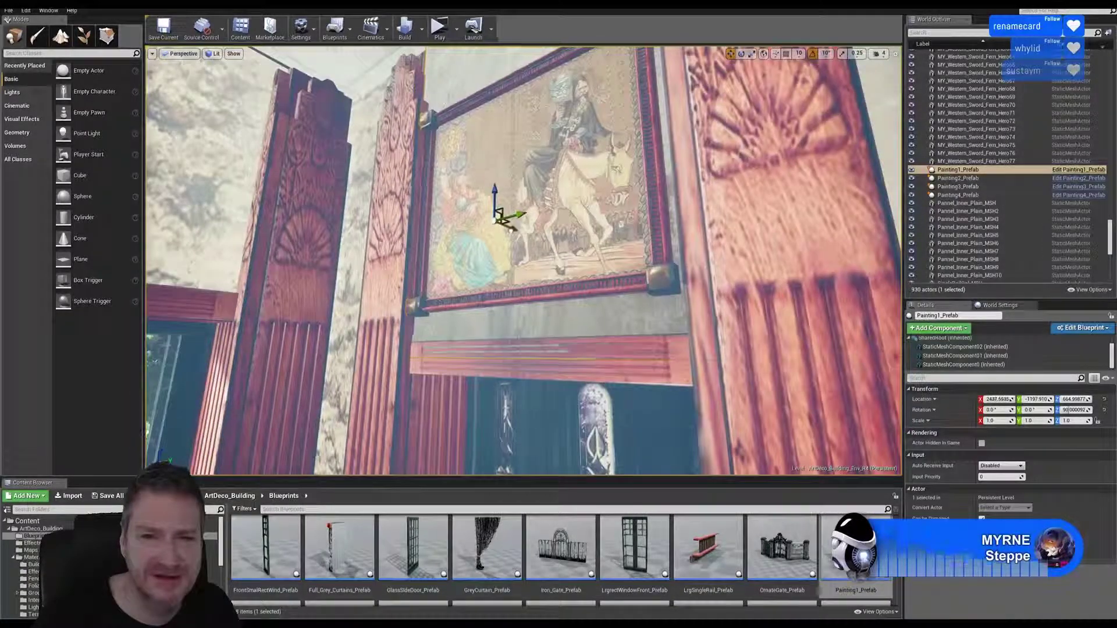
drag(509, 231, 512, 229)
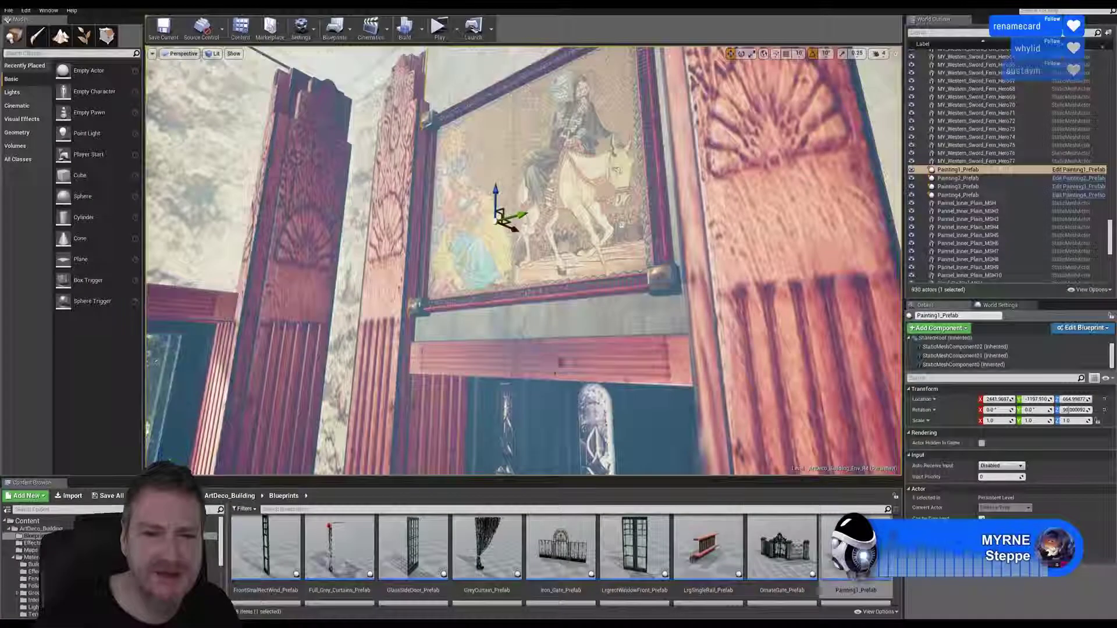
mouse_move(511, 229)
right_down()
mouse_move(552, 221)
mouse_move(477, 238)
mouse_move(486, 243)
mouse_move(466, 259)
mouse_move(460, 291)
mouse_move(576, 279)
mouse_move(518, 244)
mouse_move(408, 221)
mouse_move(250, 279)
mouse_move(163, 267)
mouse_move(326, 262)
mouse_move(419, 198)
right_up()
alt+drag(401, 221, 396, 224)
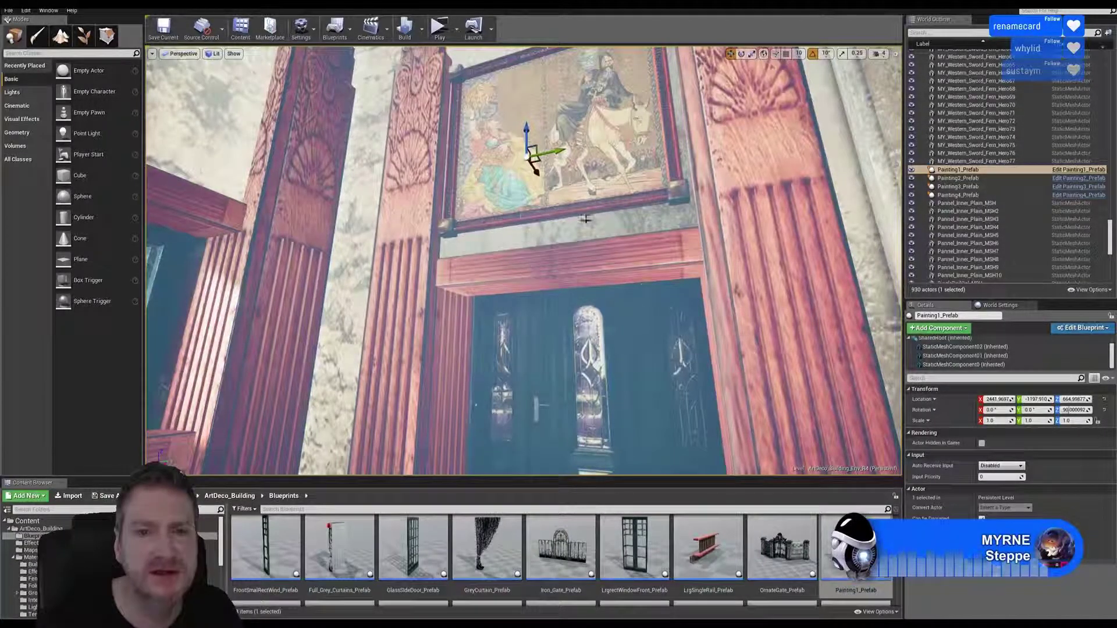
mouse_move(590, 237)
right_down()
mouse_move(622, 239)
mouse_move(590, 236)
right_up()
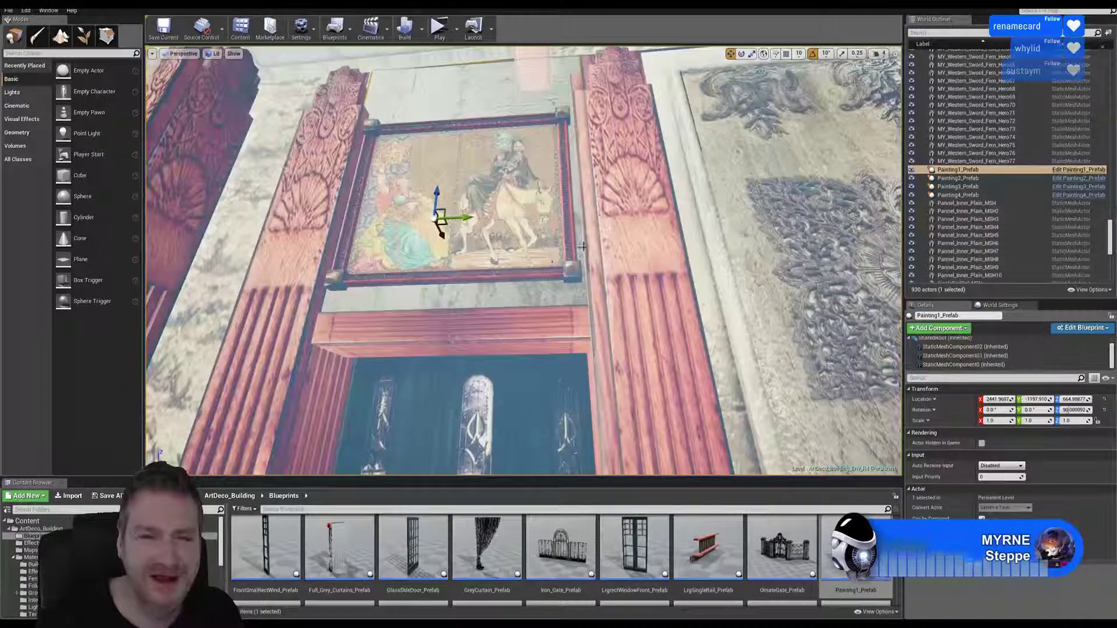
right_drag(581, 247, 524, 204)
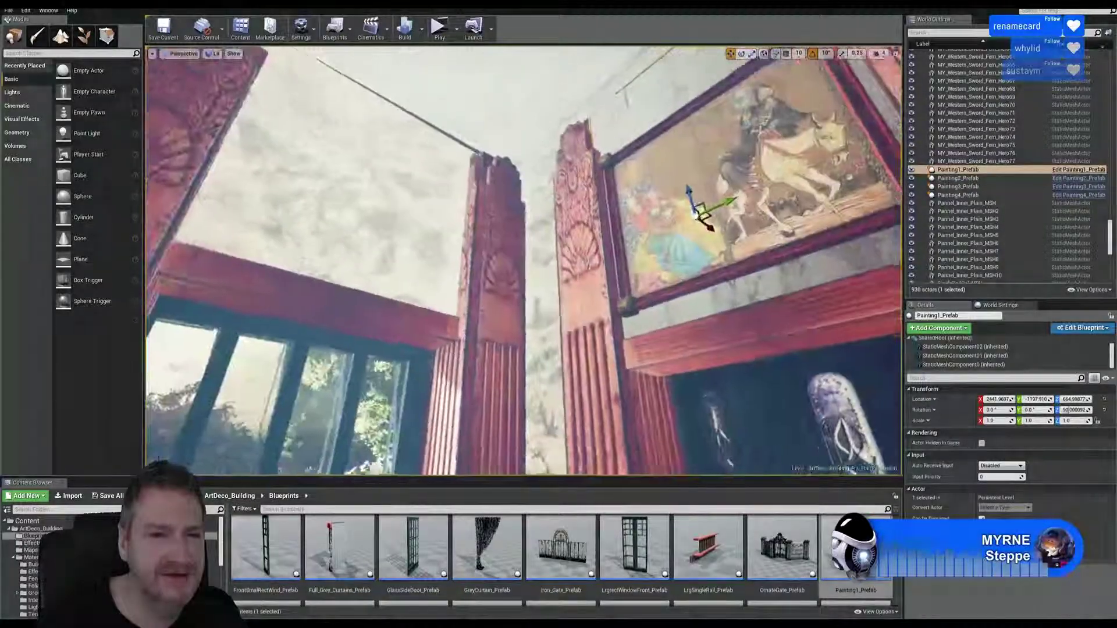
Inspect the panelled hall and its ornate side door, and view the framed painting above the entrance door from below
right_drag(364, 224, 524, 326)
right_drag(407, 277, 320, 244)
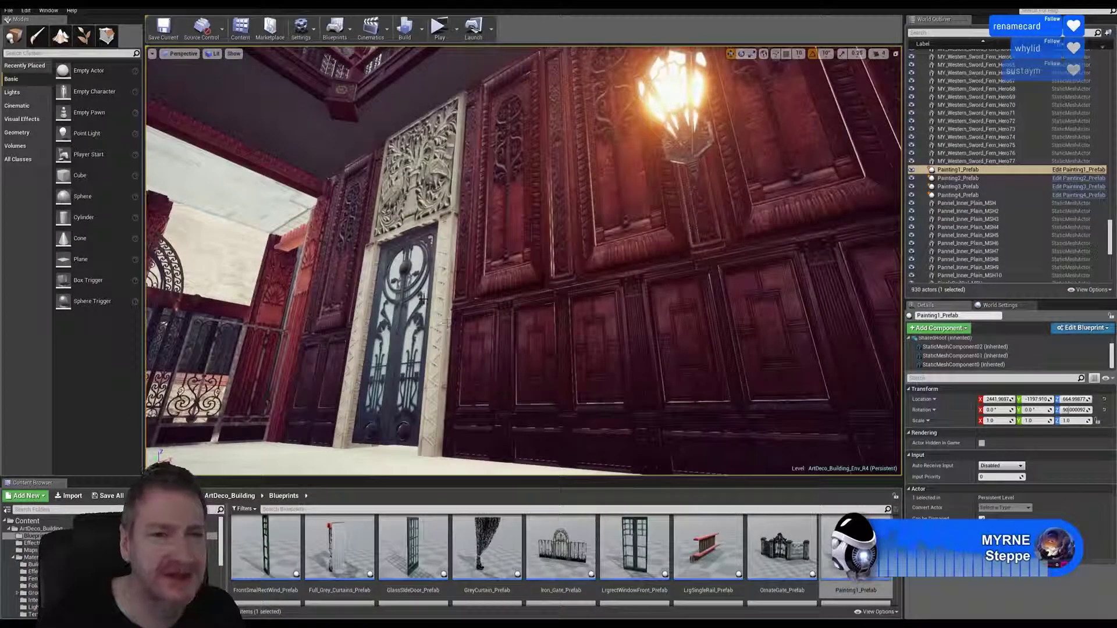
right_drag(452, 279, 383, 273)
mouse_move(523, 260)
right_down()
mouse_move(502, 250)
mouse_move(430, 256)
mouse_move(431, 314)
mouse_move(430, 267)
mouse_move(437, 302)
mouse_move(372, 291)
mouse_move(325, 303)
mouse_move(325, 317)
mouse_move(328, 326)
mouse_move(439, 273)
mouse_move(441, 307)
right_up()
key(w)
key(w)
mouse_move(518, 265)
right_down()
mouse_move(538, 237)
mouse_move(499, 241)
mouse_move(552, 253)
right_up()
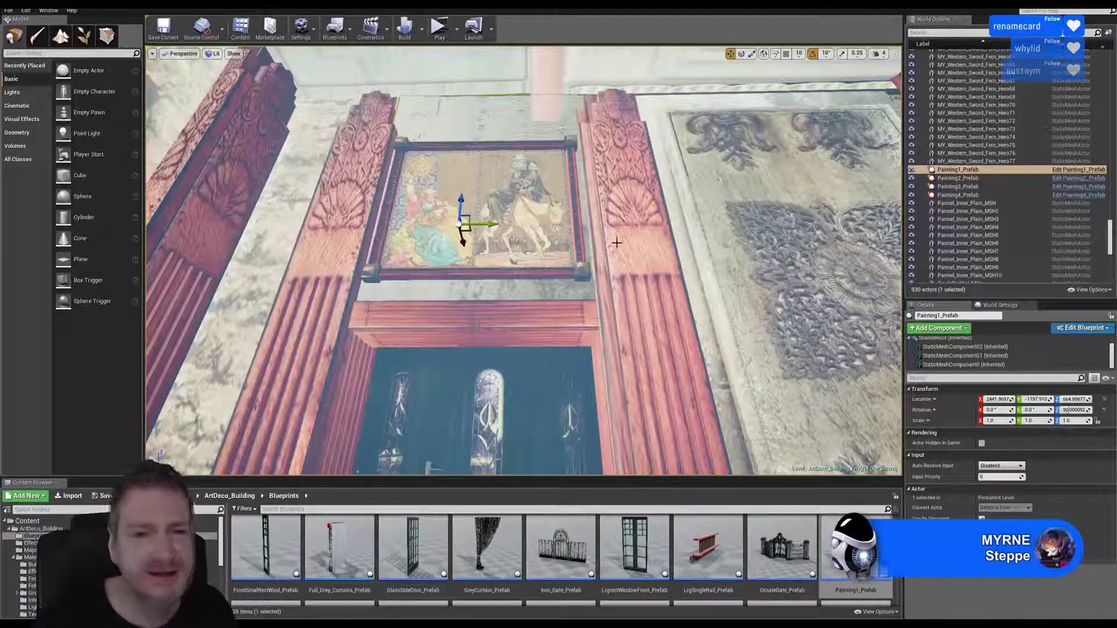
Select the canvas and frame inside Painting1_Prefab and nudge both slightly toward the right-hand carved column
click(517, 204)
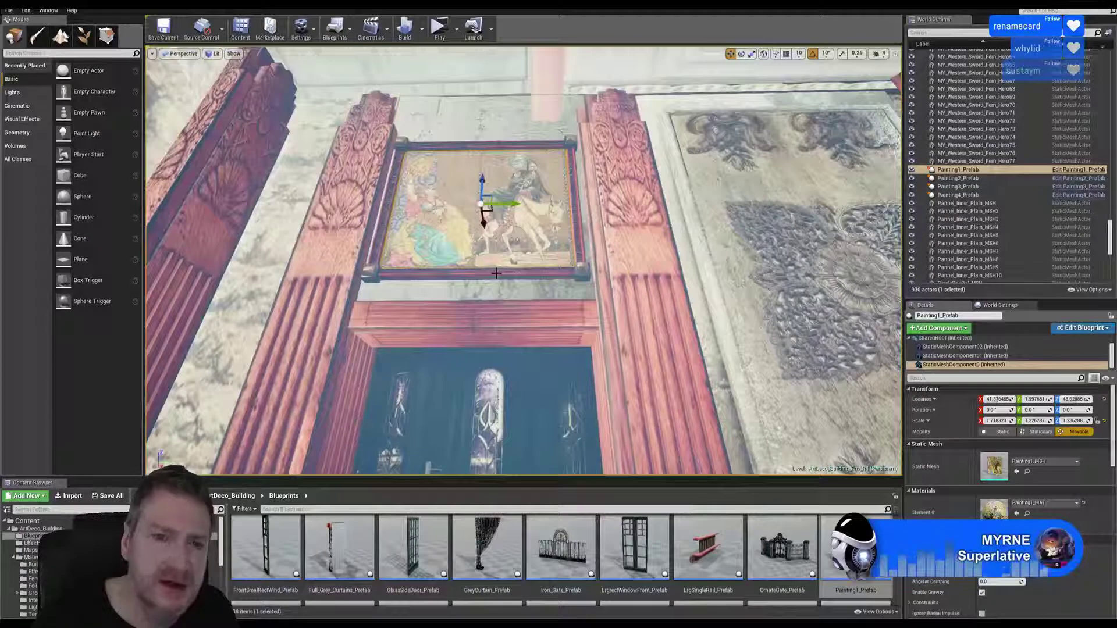
ctrl+click(429, 267)
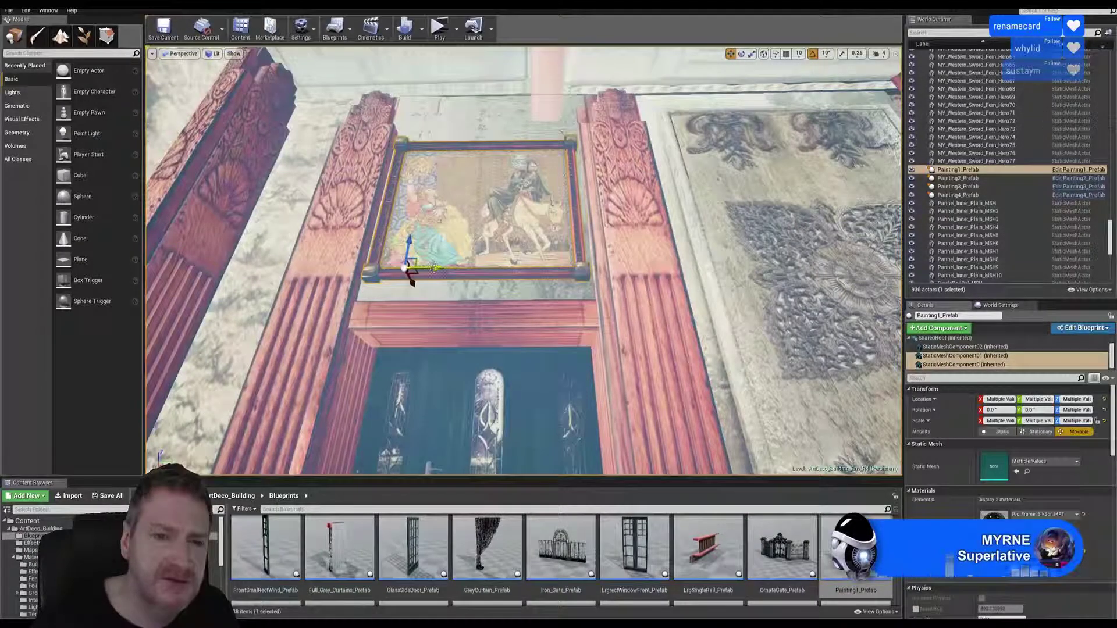
drag(433, 269, 437, 268)
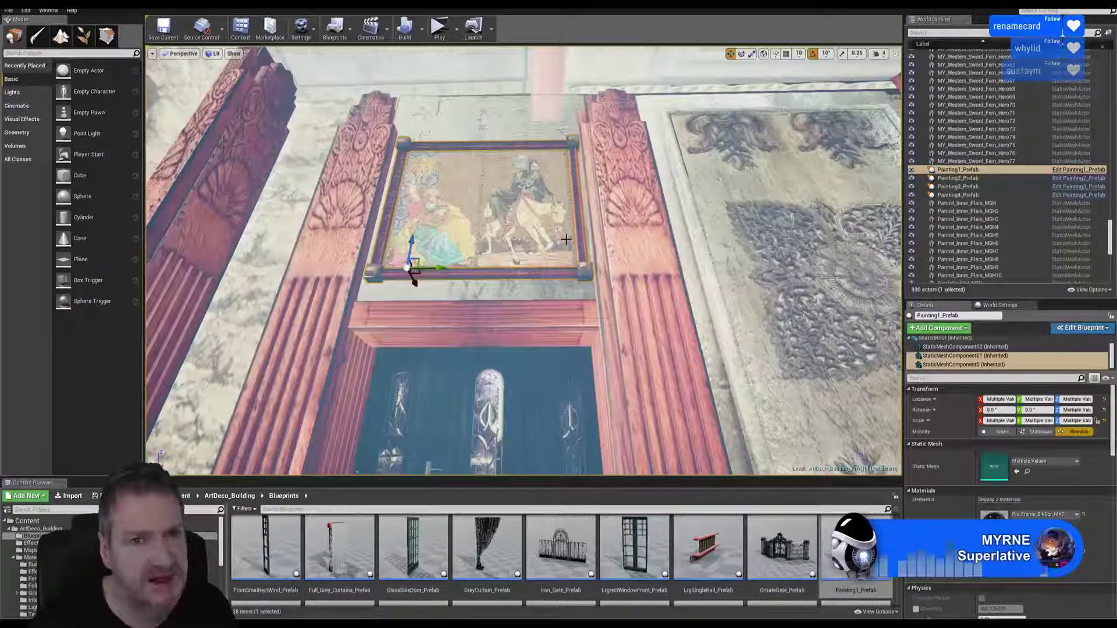
key(Escape)
Check the gaps beside the painting up close and nudge its canvas and frame slightly back toward the left-hand carved column
mouse_move(566, 239)
right_down()
mouse_move(566, 259)
mouse_move(563, 207)
mouse_move(494, 256)
mouse_move(582, 247)
mouse_move(555, 258)
mouse_move(605, 280)
mouse_move(530, 273)
mouse_move(605, 273)
mouse_move(555, 309)
mouse_move(611, 262)
right_up()
mouse_move(500, 221)
right_down()
mouse_move(532, 224)
mouse_move(500, 217)
mouse_move(488, 229)
mouse_move(499, 221)
right_up()
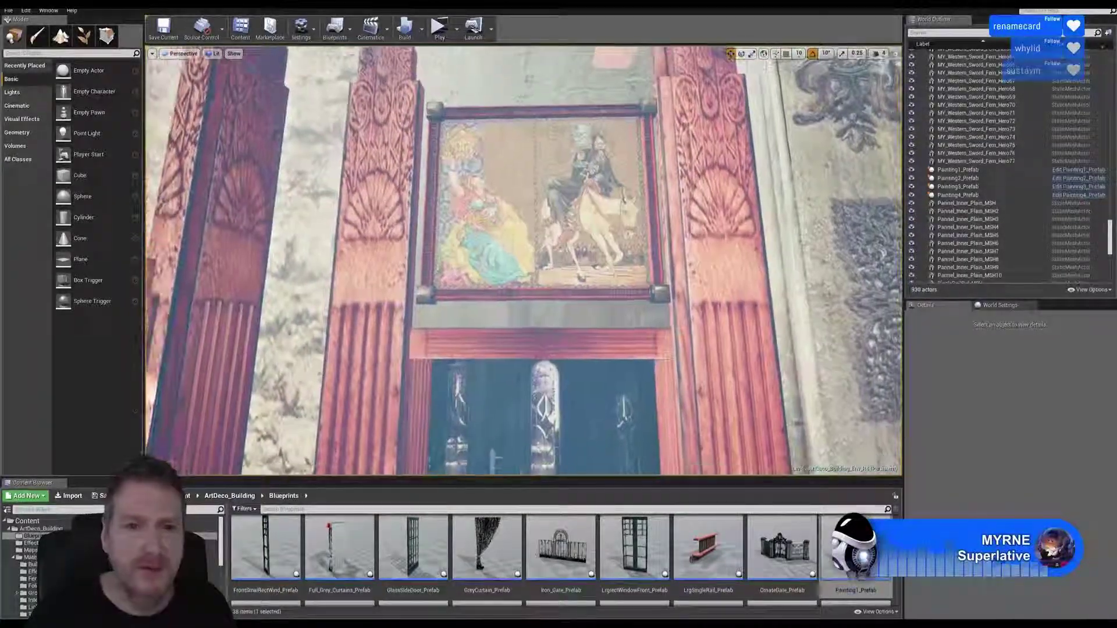
click(557, 181)
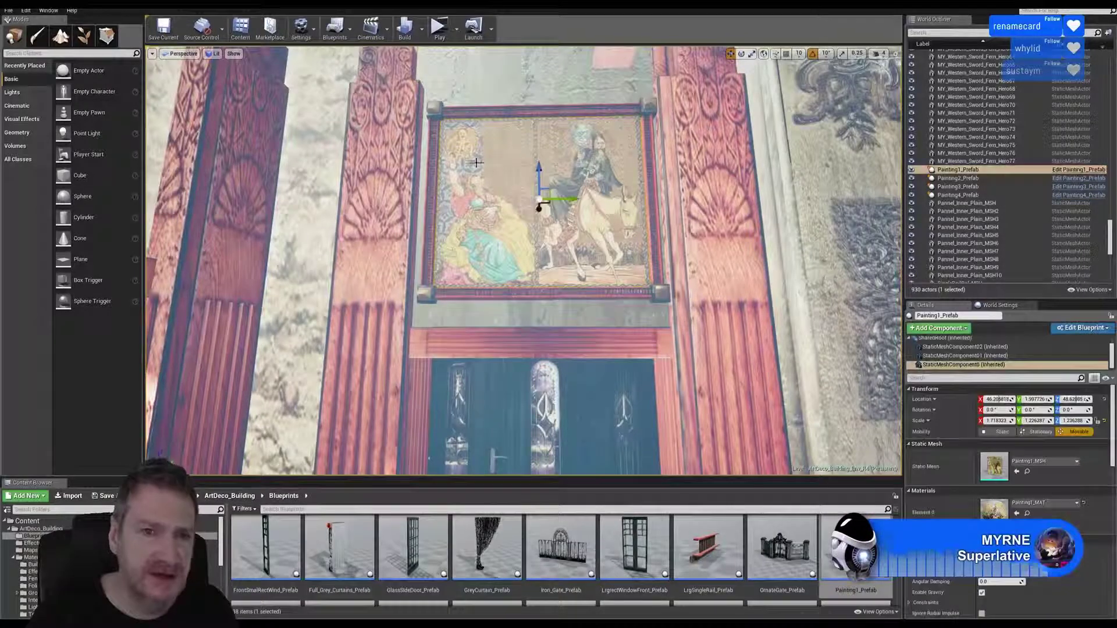
ctrl+click(500, 113)
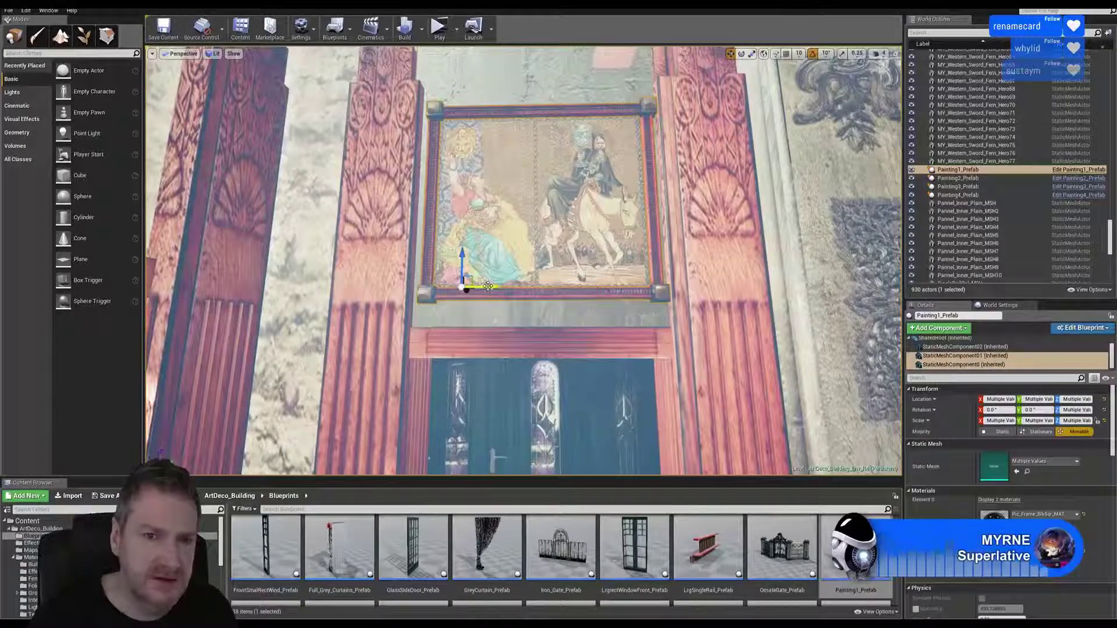
drag(488, 287, 484, 288)
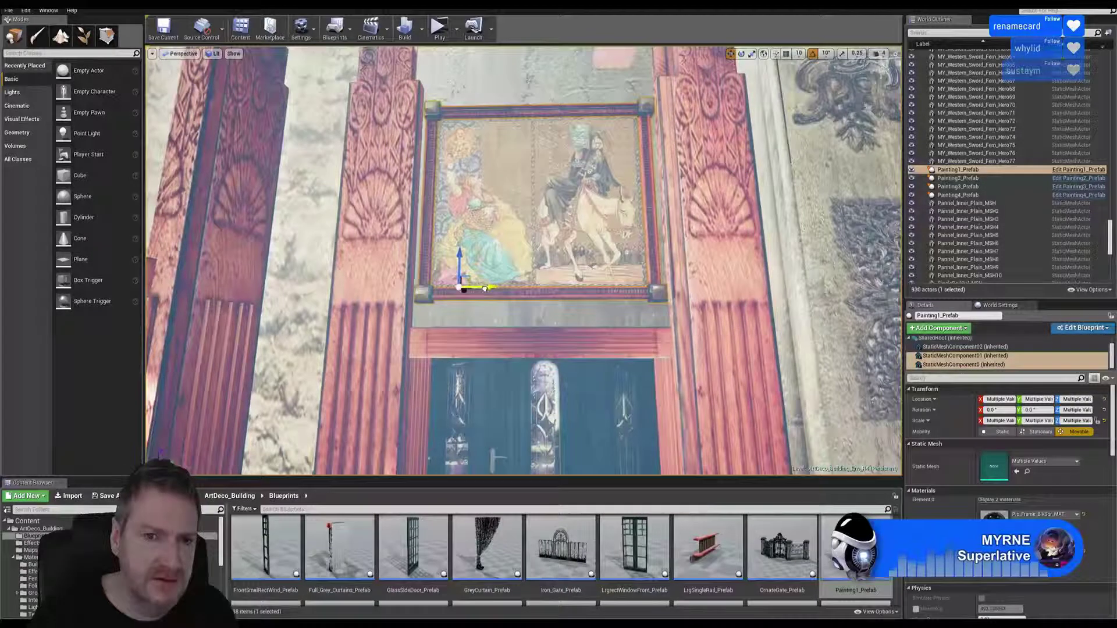
key(Escape)
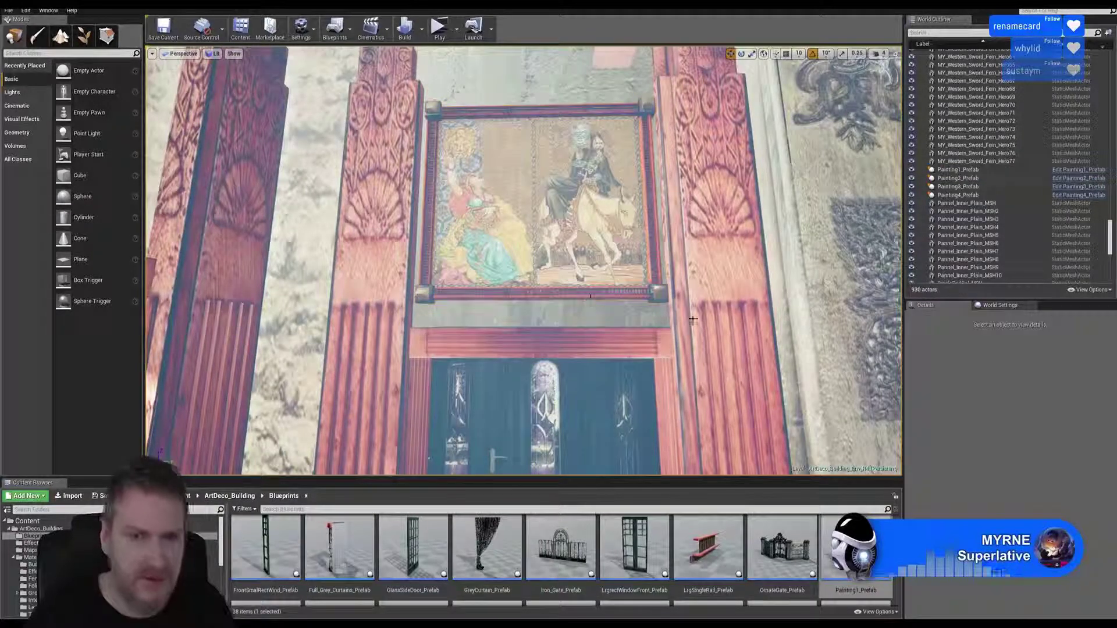
Review the painting above the door from below and from farther back along the entrance passage
mouse_move(515, 303)
right_down()
mouse_move(489, 256)
mouse_move(498, 274)
mouse_move(524, 221)
mouse_move(512, 180)
mouse_move(522, 211)
mouse_move(605, 216)
mouse_move(698, 256)
mouse_move(697, 267)
mouse_move(657, 268)
right_up()
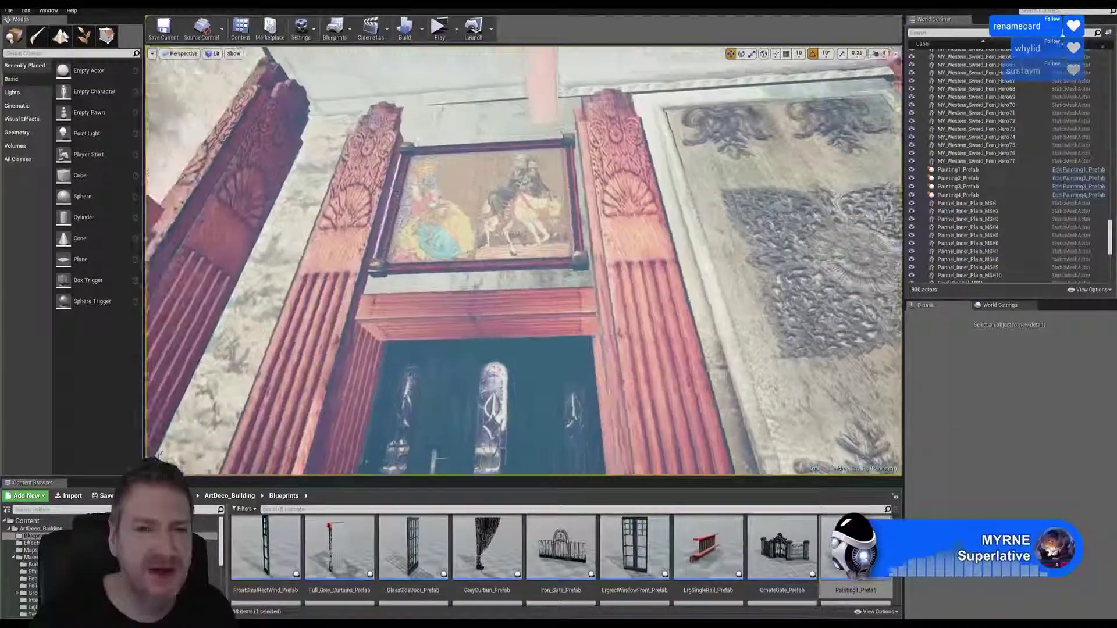
mouse_move(561, 196)
right_down()
mouse_move(547, 193)
mouse_move(790, 204)
mouse_move(556, 196)
mouse_move(543, 237)
mouse_move(588, 228)
mouse_move(547, 238)
mouse_move(542, 229)
mouse_move(554, 230)
right_up()
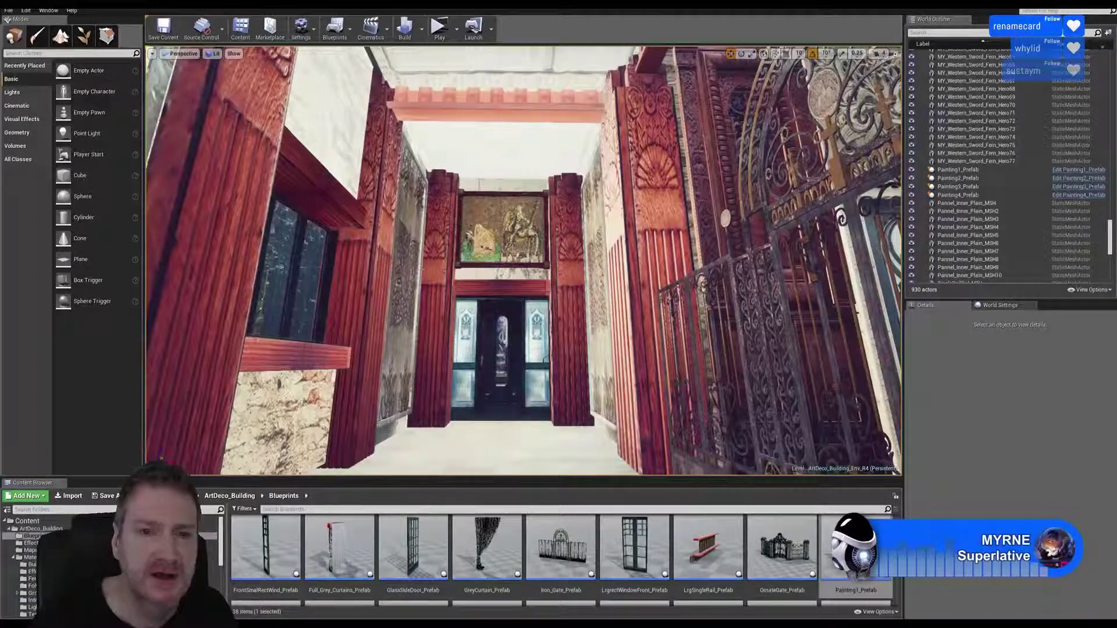
right_drag(466, 274, 498, 250)
right_drag(459, 293, 593, 313)
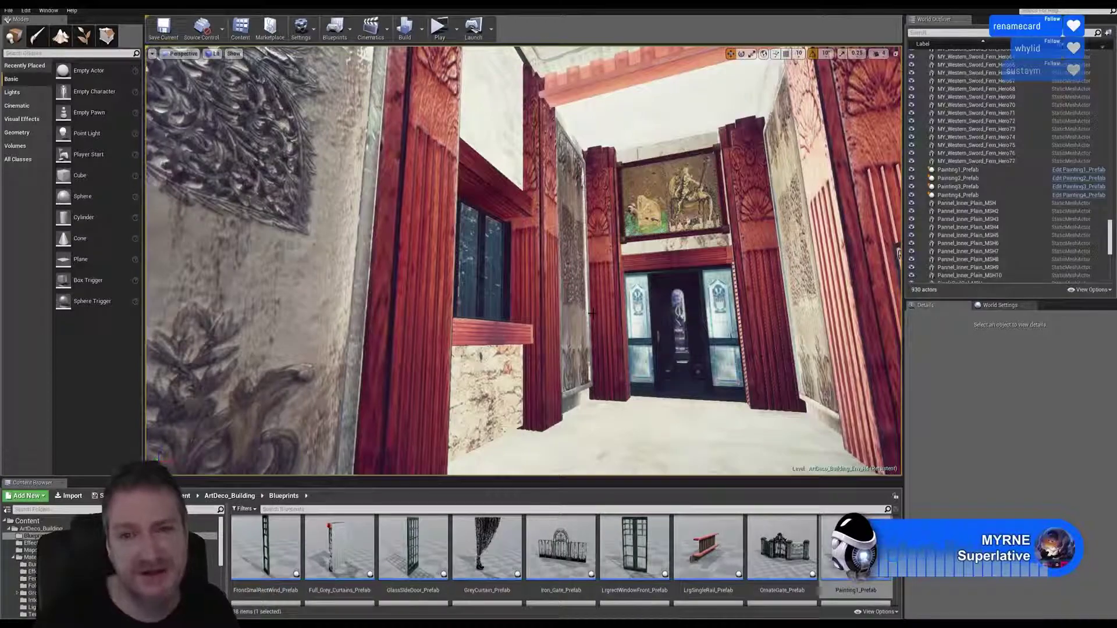
Examine the upper landing around the balustraded stair opening, and the ceiling and beams above the iron gates
mouse_move(562, 336)
right_down()
mouse_move(651, 352)
mouse_move(636, 351)
mouse_move(625, 302)
mouse_move(637, 206)
right_up()
key(w)
mouse_move(592, 326)
right_down()
mouse_move(567, 317)
mouse_move(511, 349)
right_up()
key(w)
mouse_move(567, 326)
right_down()
mouse_move(355, 314)
mouse_move(352, 294)
mouse_move(378, 291)
mouse_move(372, 282)
mouse_move(442, 285)
mouse_move(424, 294)
mouse_move(427, 245)
mouse_move(256, 267)
mouse_move(291, 348)
mouse_move(361, 343)
mouse_move(341, 355)
mouse_move(325, 340)
mouse_move(477, 349)
mouse_move(488, 347)
mouse_move(456, 343)
mouse_move(489, 325)
mouse_move(510, 337)
mouse_move(477, 339)
mouse_move(659, 302)
right_up()
key(w)
key(w)
key(s)
key(w)
key(w)
key(s)
key(a)
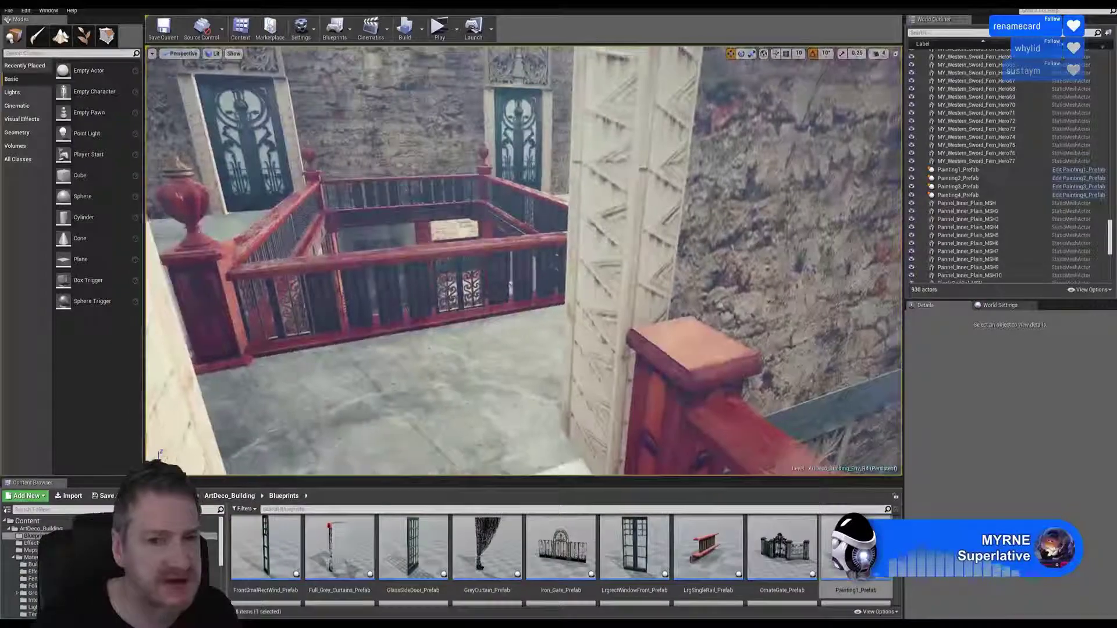
right_drag(523, 262, 407, 262)
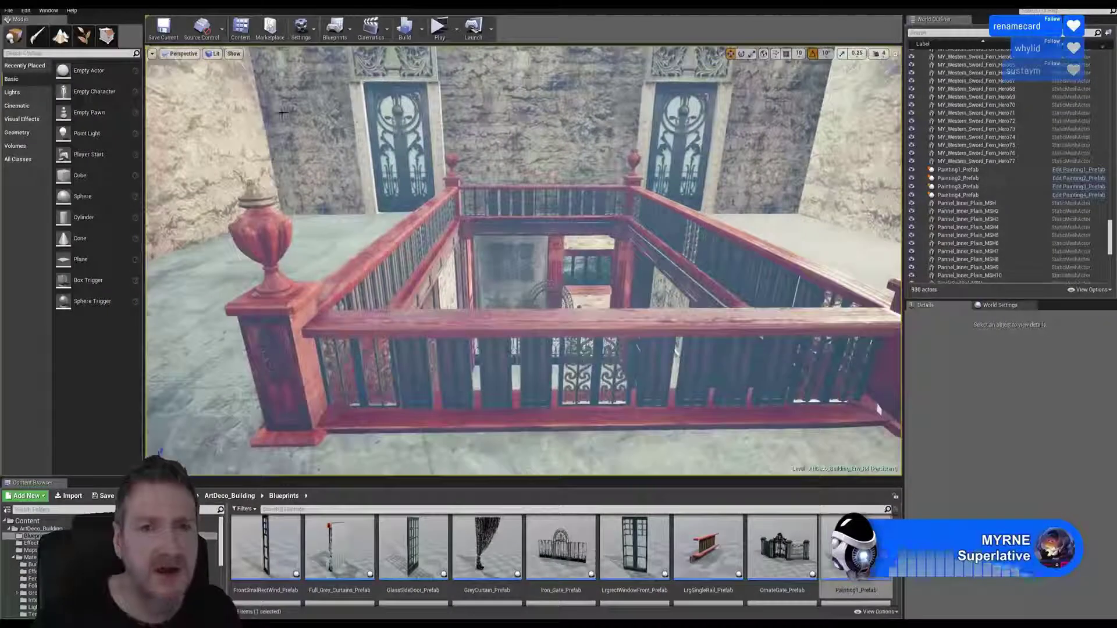
right_drag(523, 262, 710, 163)
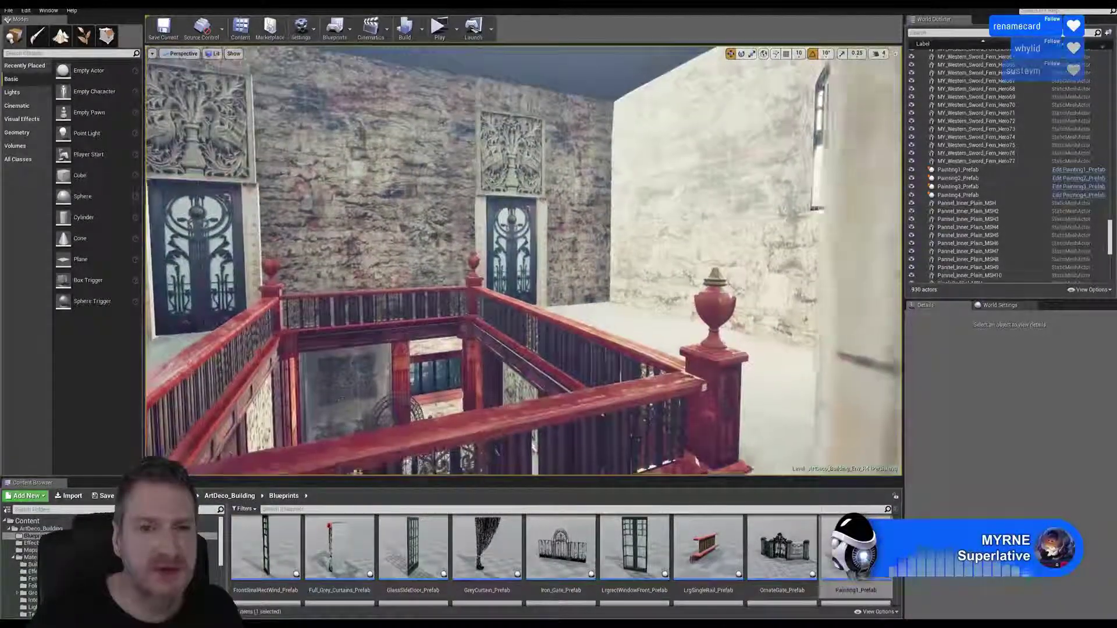
right_drag(456, 289, 758, 318)
right_drag(591, 411, 538, 408)
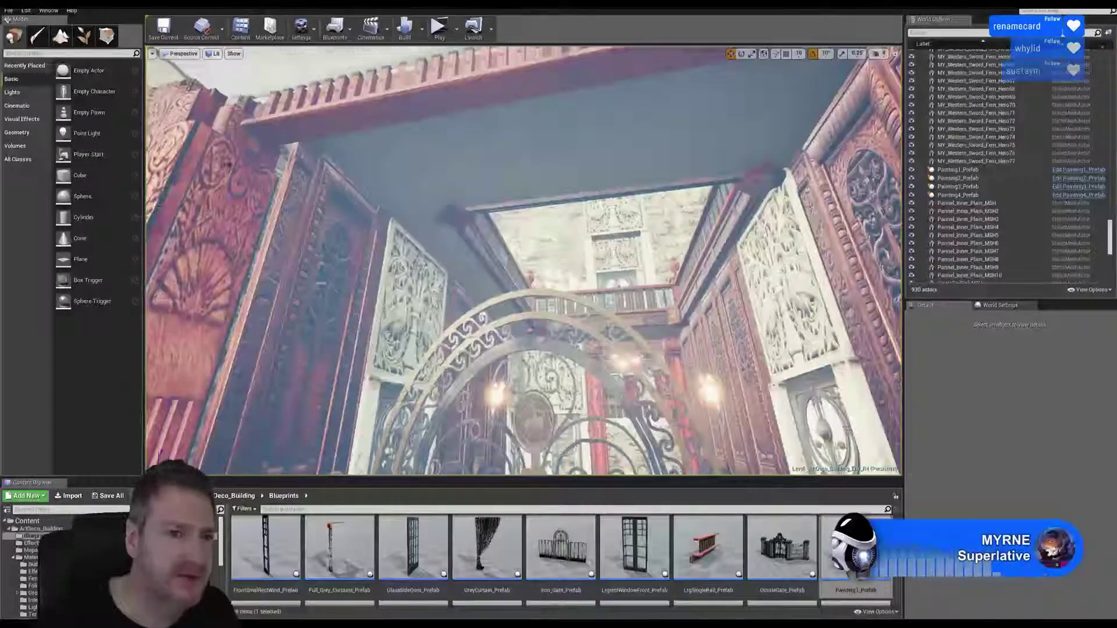
right_drag(794, 186, 823, 182)
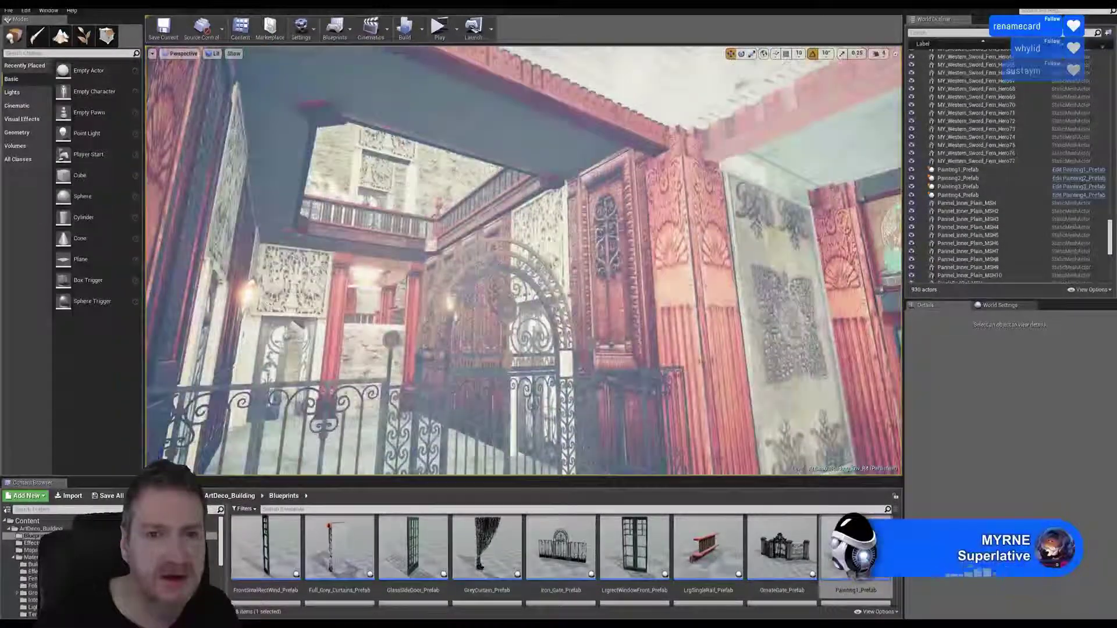
right_drag(618, 190, 589, 178)
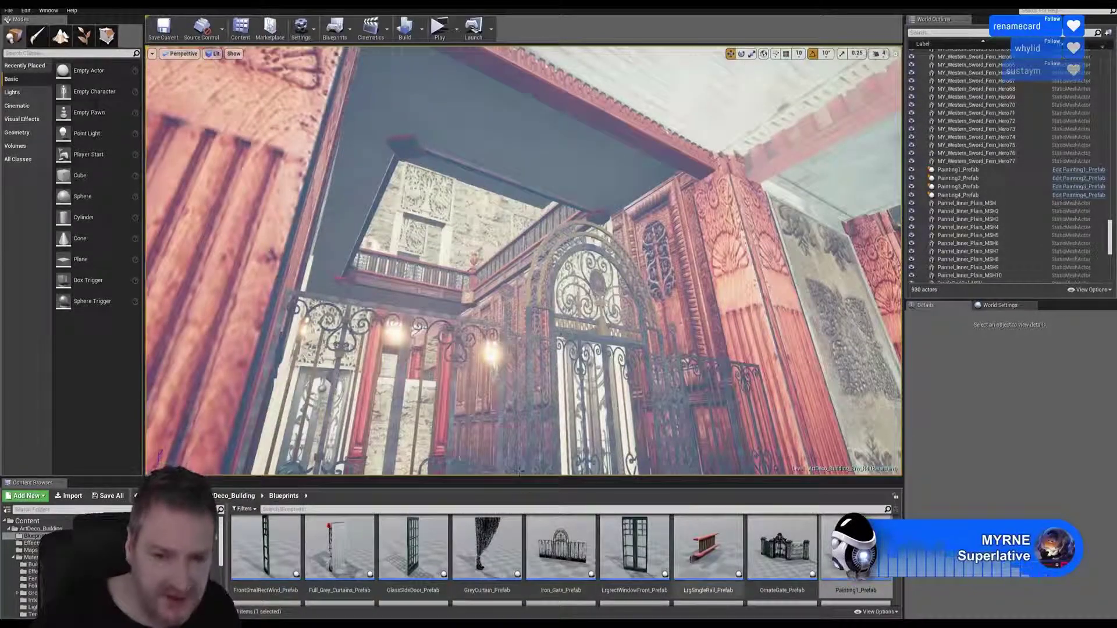
Find and select the WoodenCeilingArch_MSH static mesh in the ArtDeco_Building Models/Building folder
scroll(35, 558, down, 3)
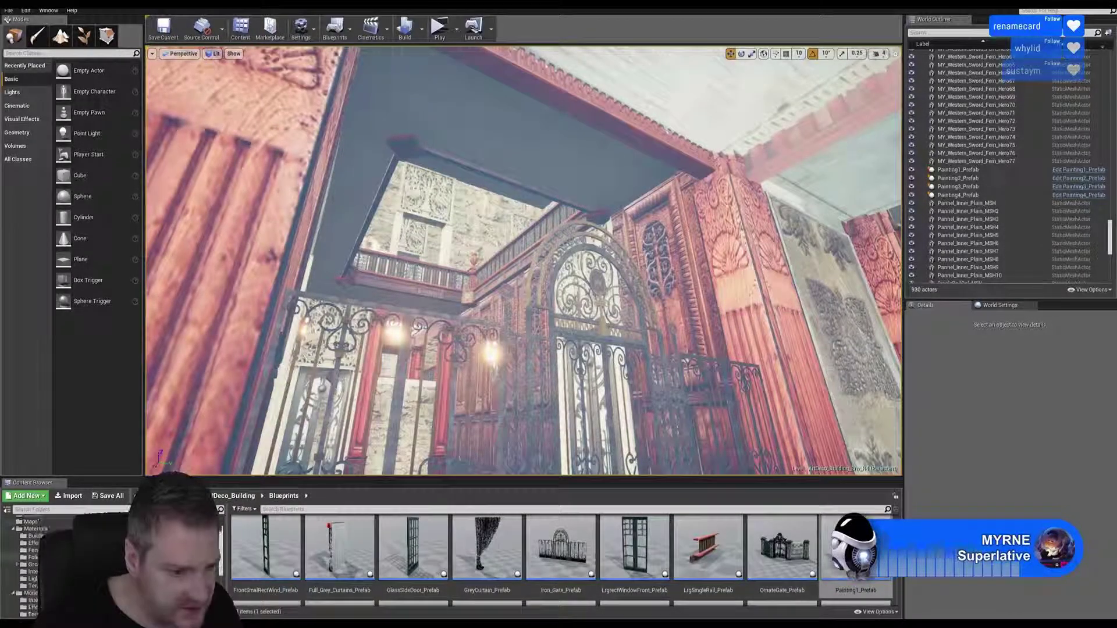
click(32, 572)
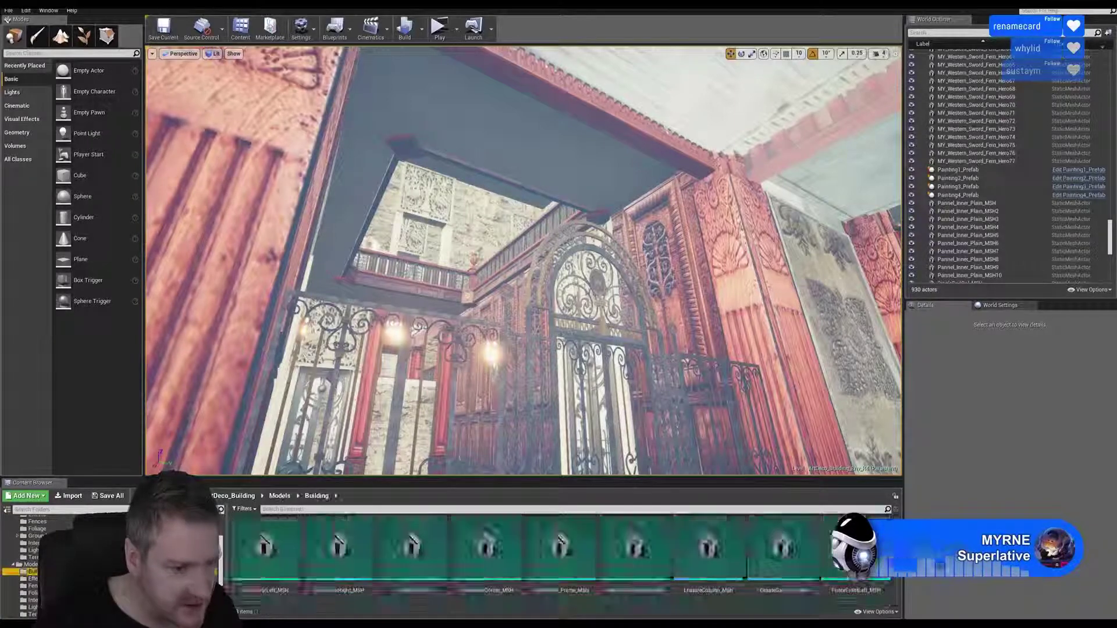
scroll(560, 555, up, 3)
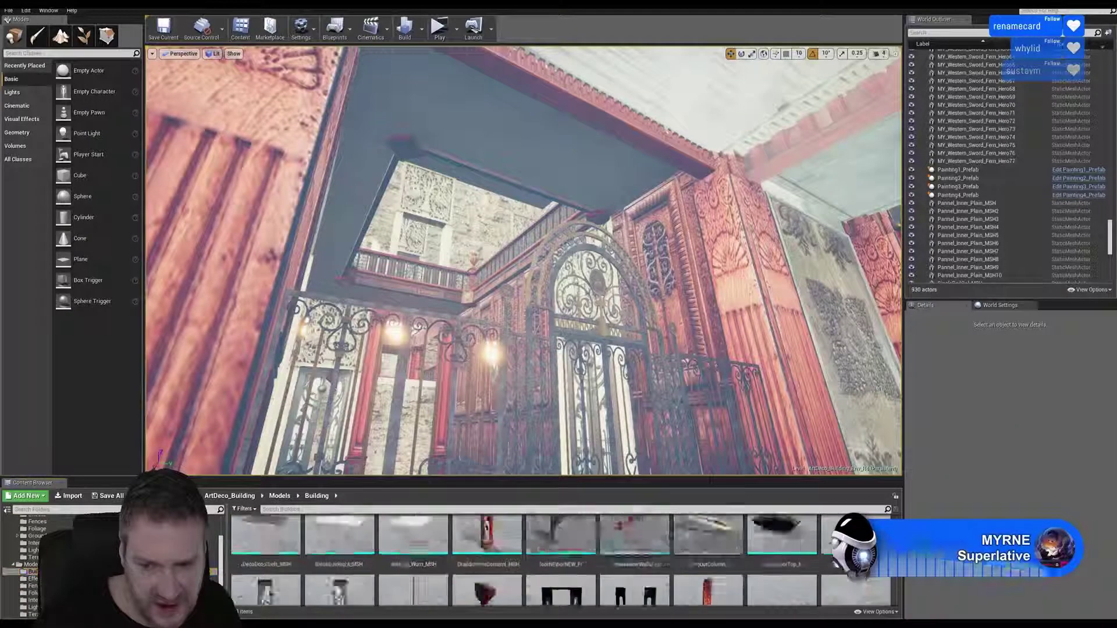
scroll(558, 558, down, 8)
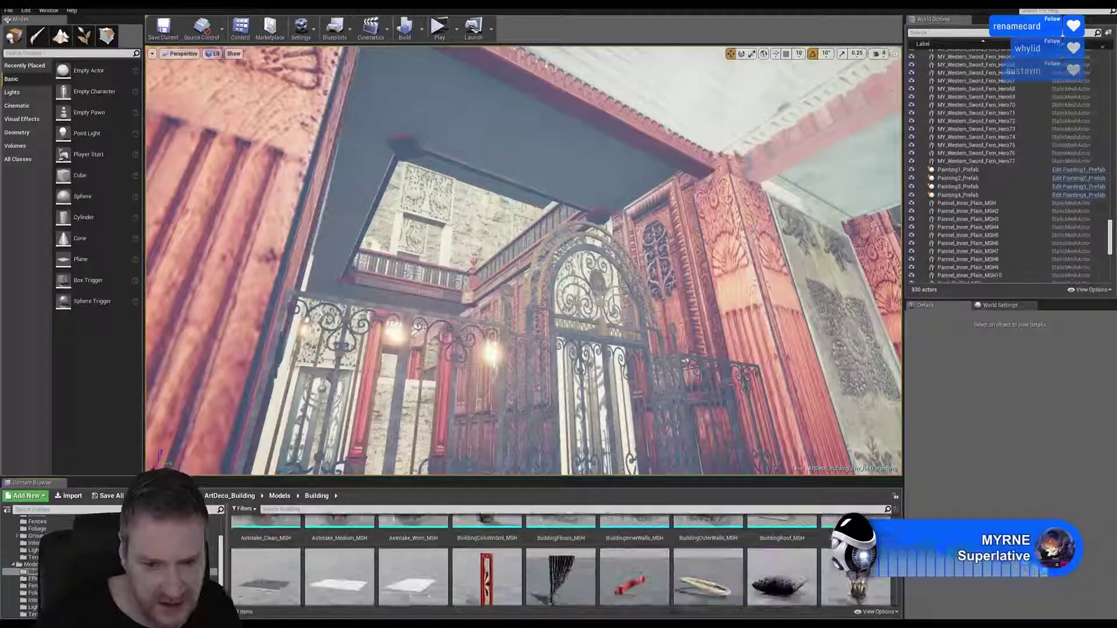
scroll(558, 558, down, 2)
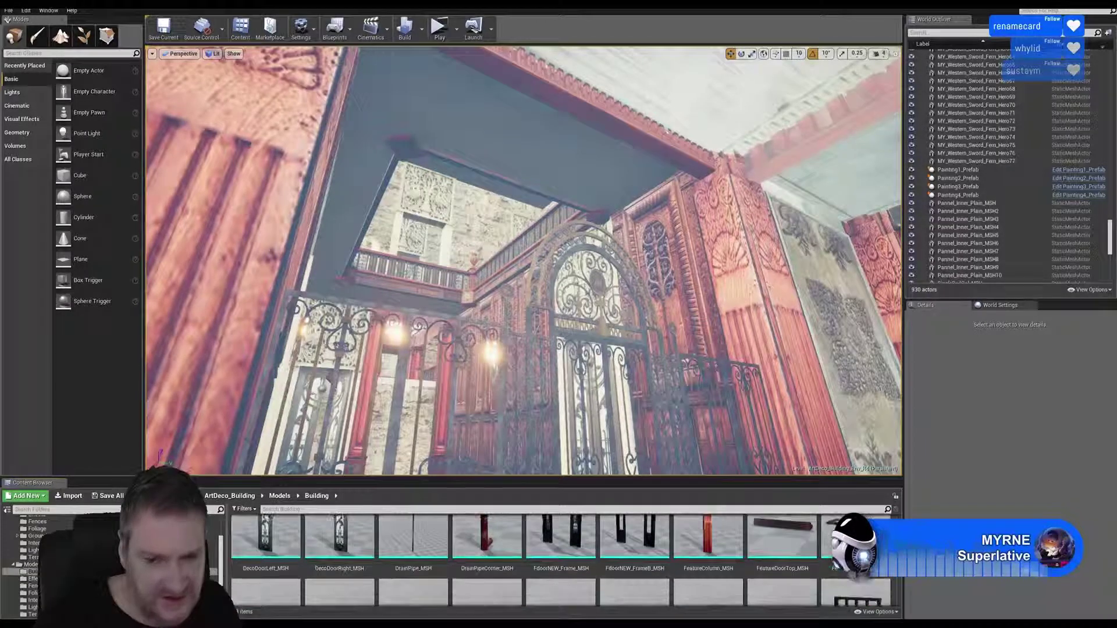
scroll(559, 558, down, 6)
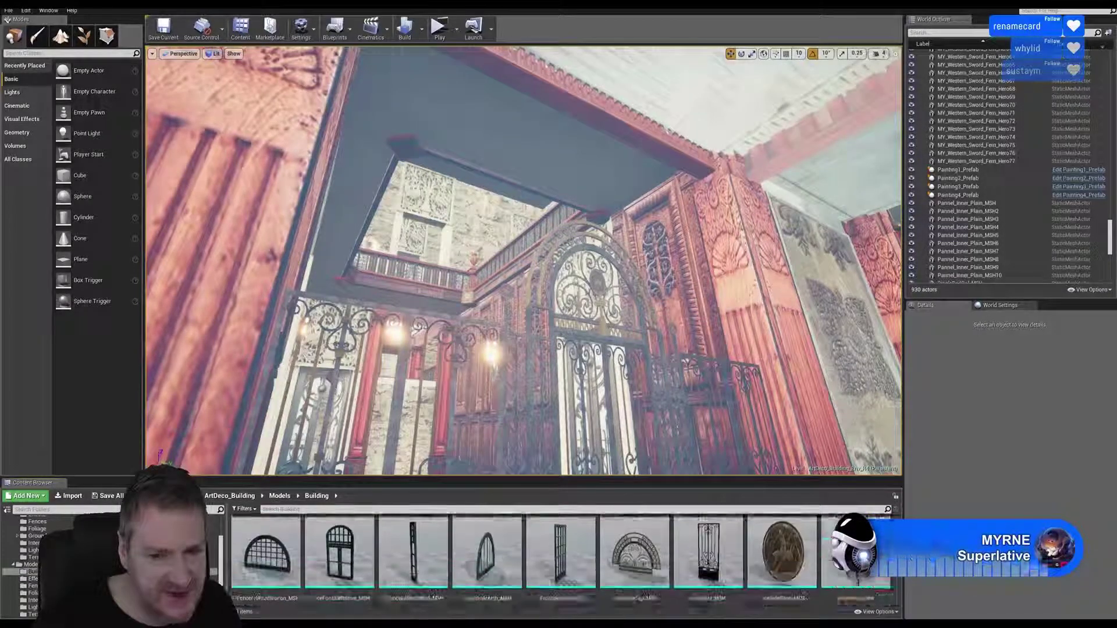
scroll(558, 558, down, 2)
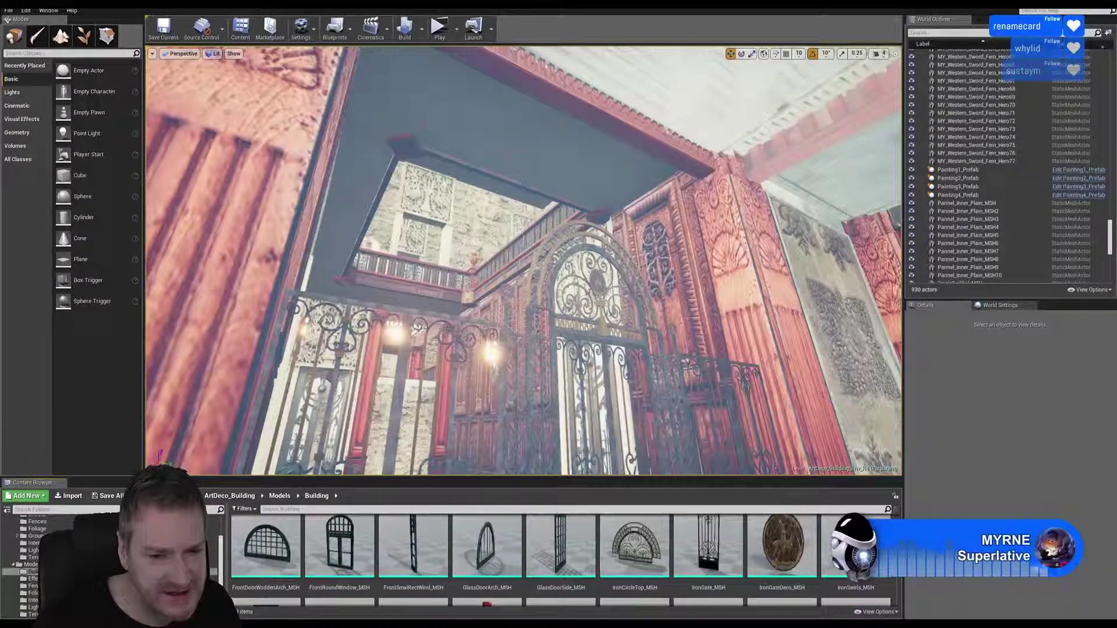
scroll(558, 558, down, 3)
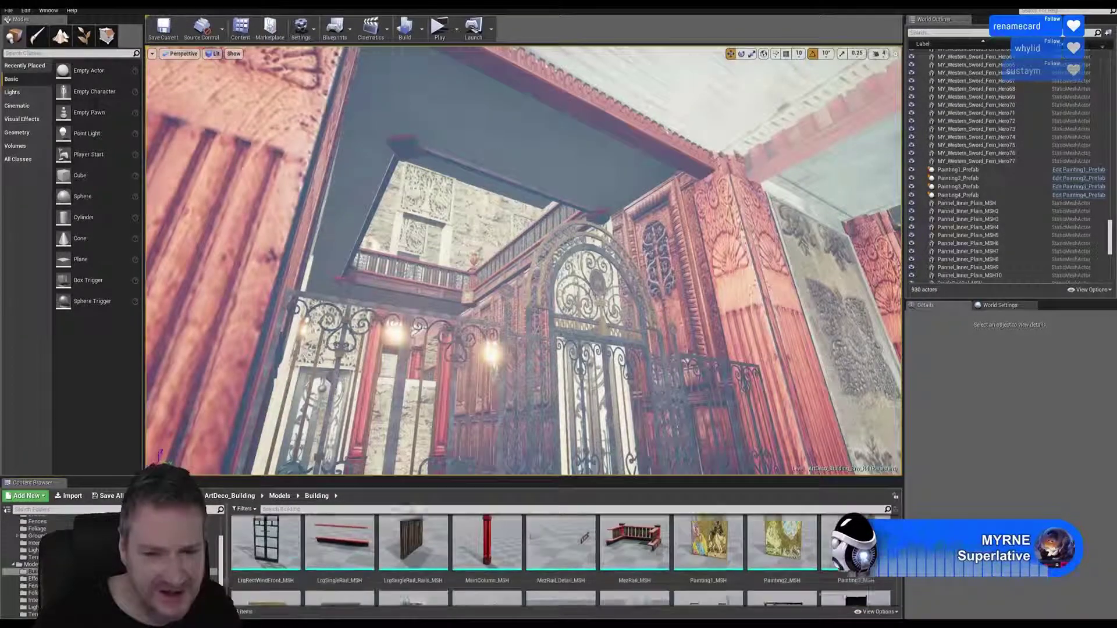
scroll(558, 558, down, 2)
scroll(559, 558, down, 2)
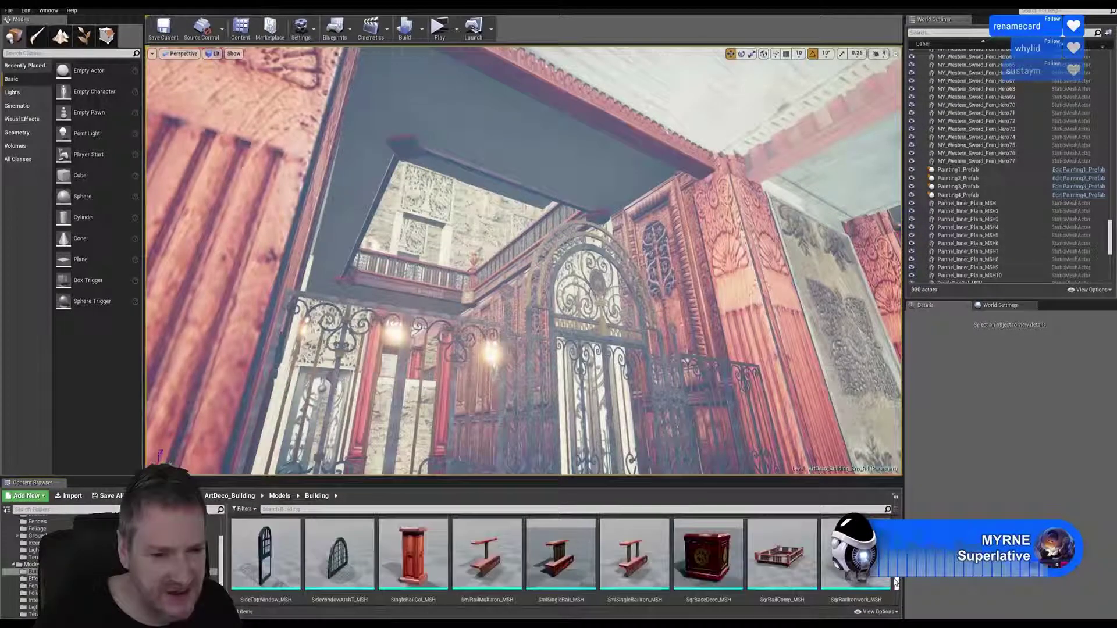
scroll(896, 584, down, 3)
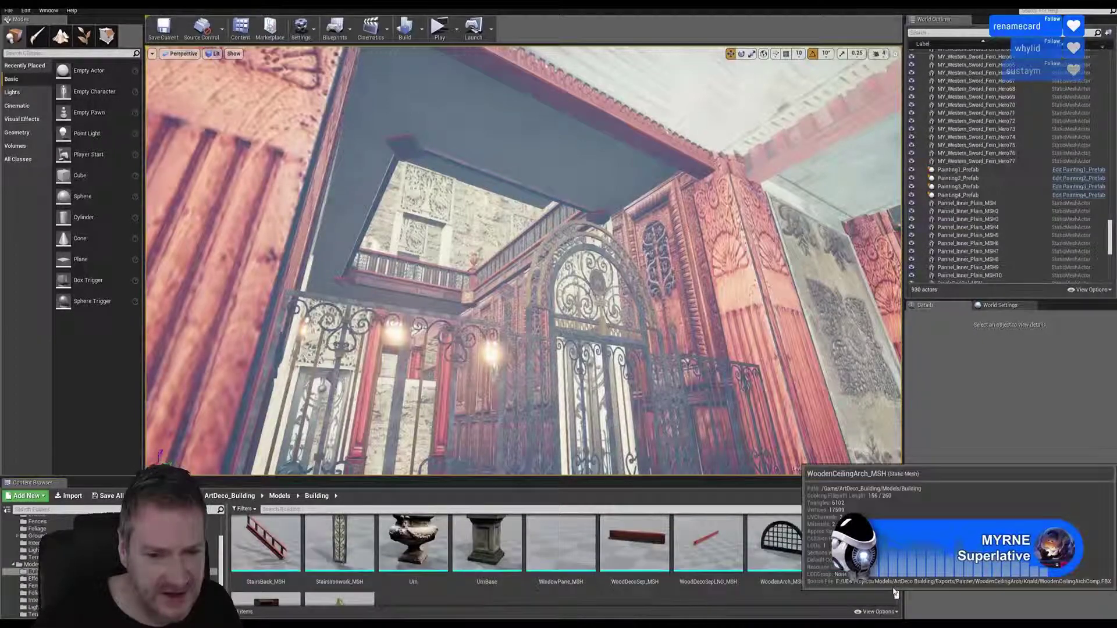
click(855, 553)
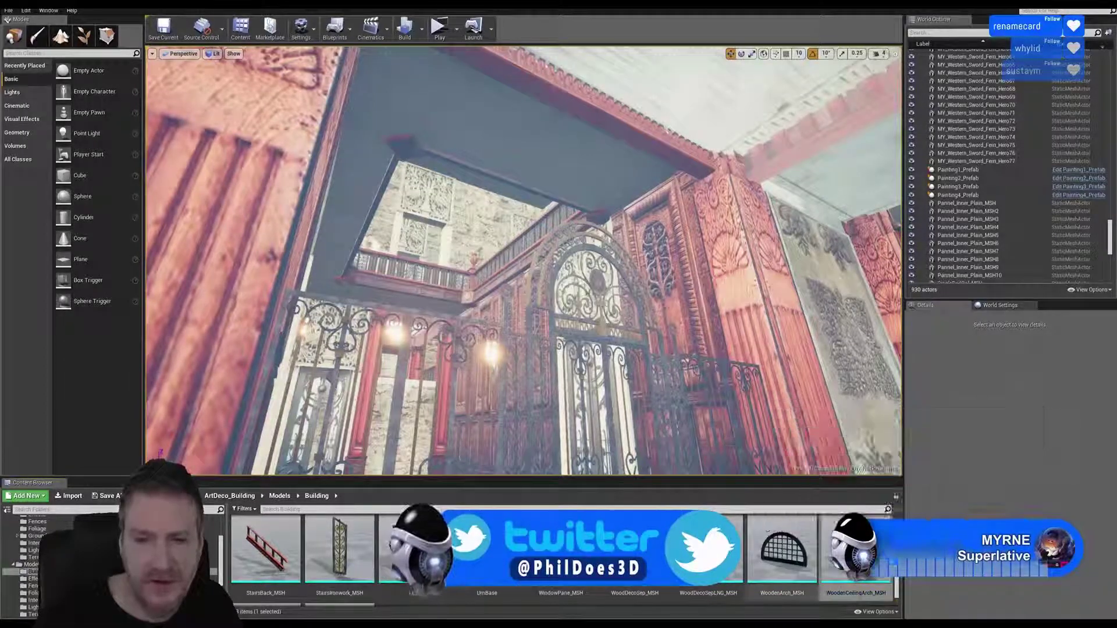
click(852, 563)
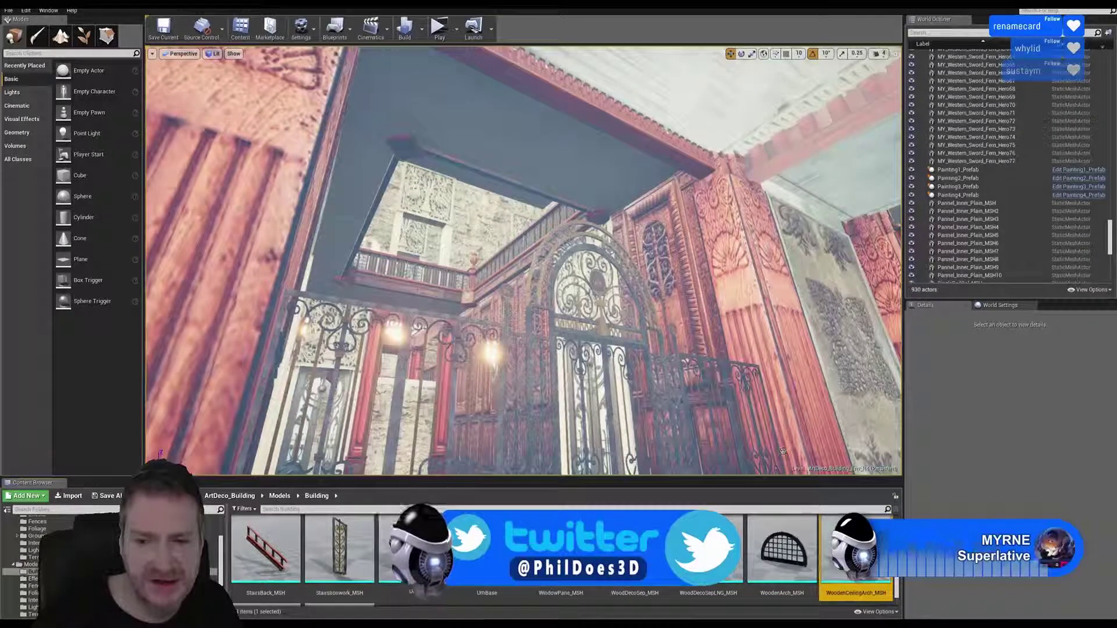
Place the WoodenCeilingArch_MSH mesh in the passage beside the iron gates and raise it slightly
right_drag(523, 262, 587, 364)
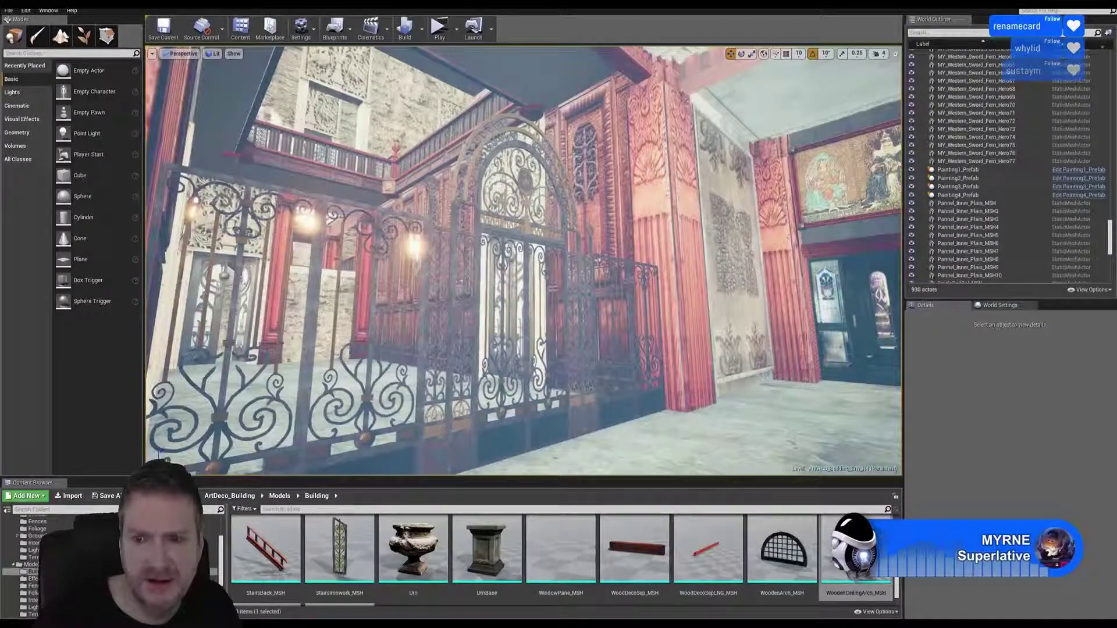
right_drag(558, 261, 564, 383)
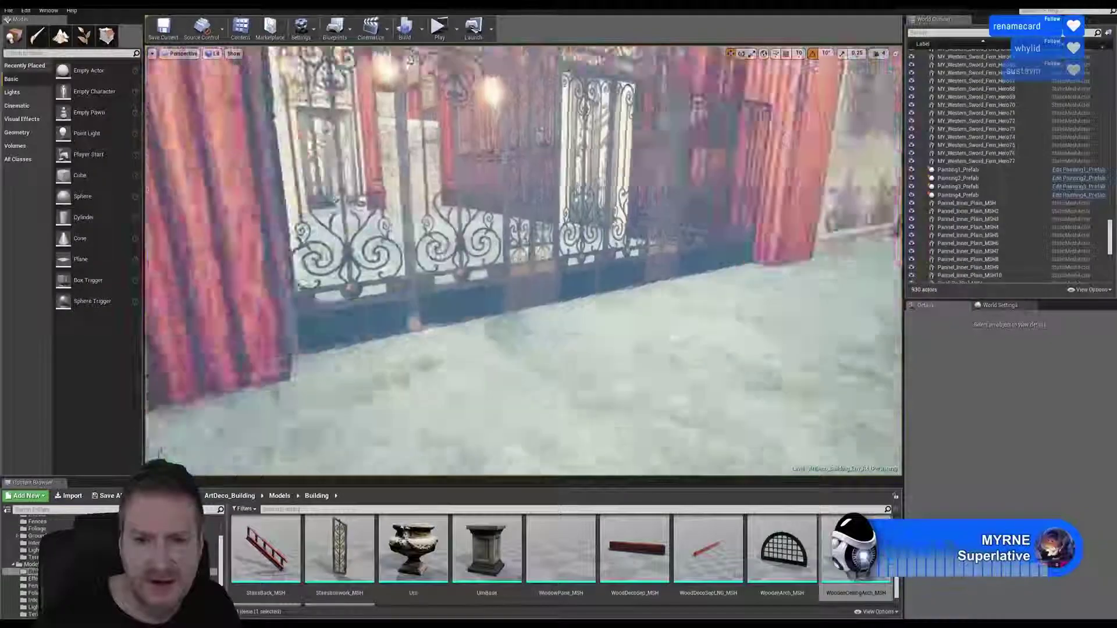
right_drag(585, 308, 557, 307)
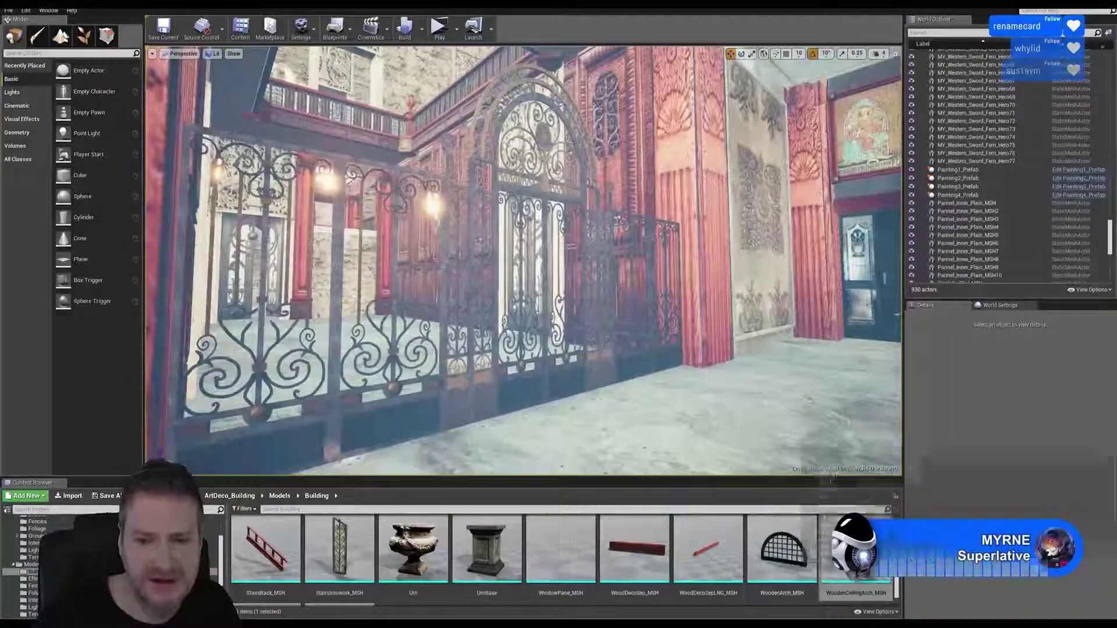
drag(855, 549, 724, 421)
drag(714, 285, 712, 236)
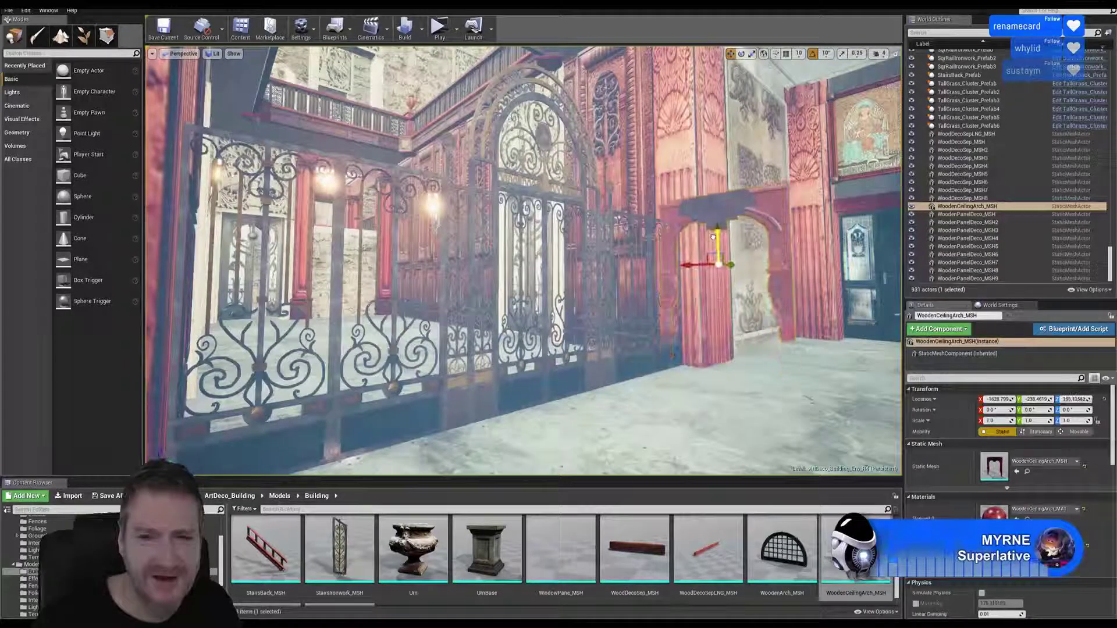
right_drag(776, 286, 823, 283)
key(w)
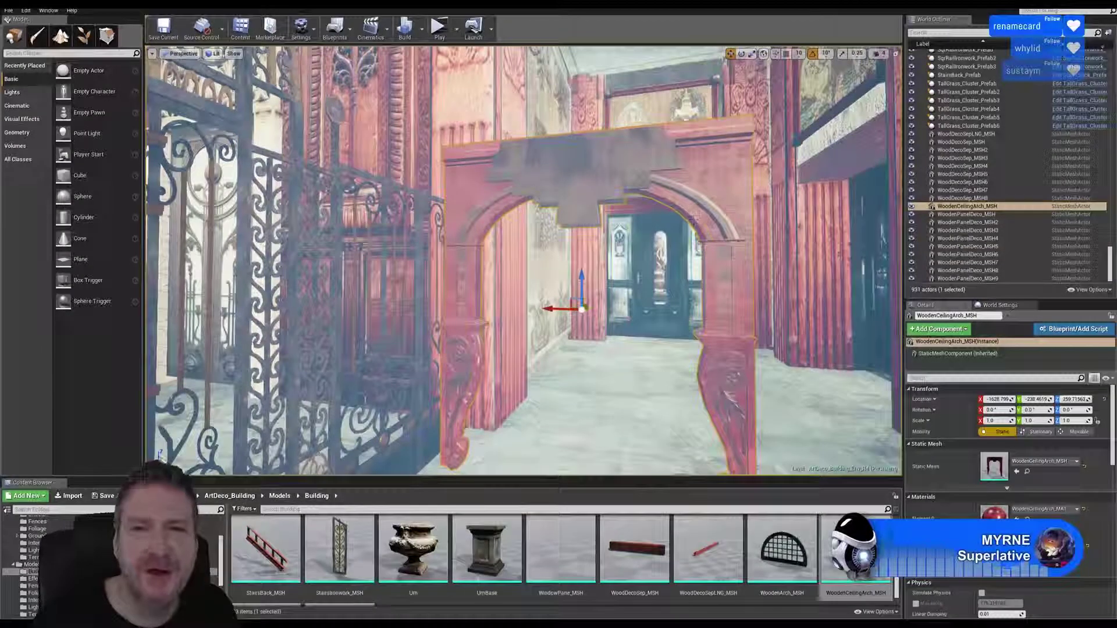
Rotate the wooden ceiling arch -90° about its vertical axis
mouse_move(693, 220)
right_down()
mouse_move(826, 302)
mouse_move(687, 227)
mouse_move(698, 223)
right_up()
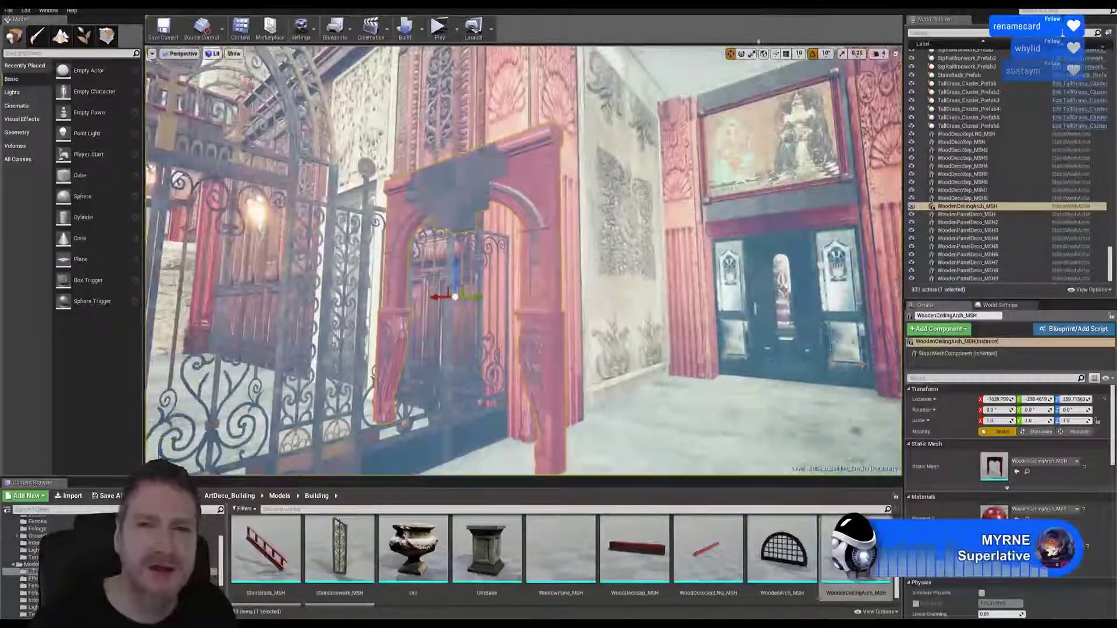
key(e)
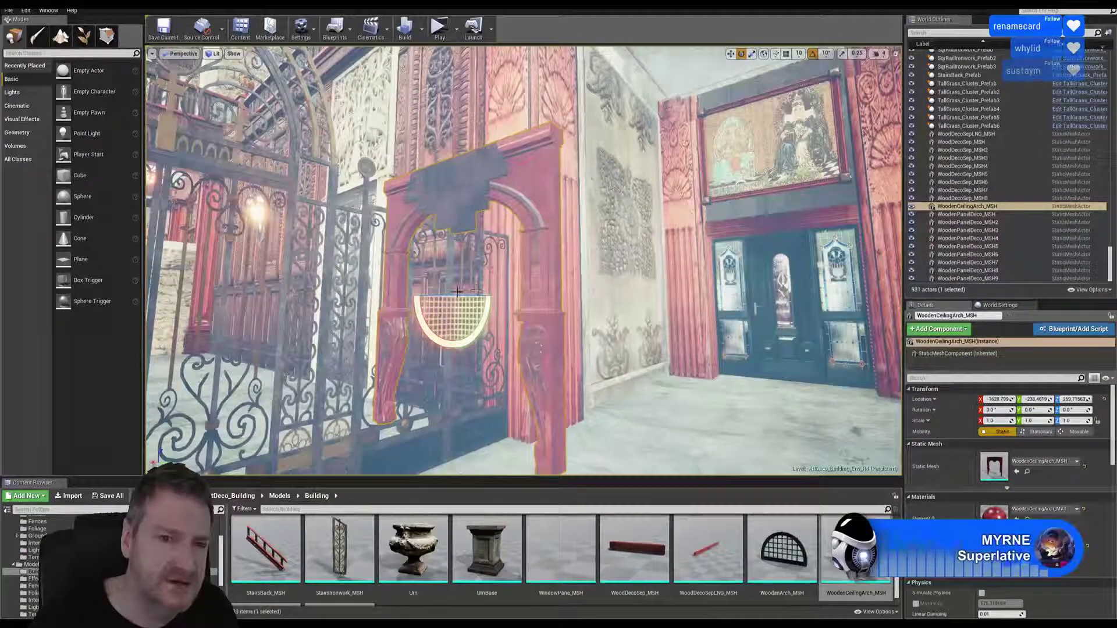
drag(448, 294, 409, 298)
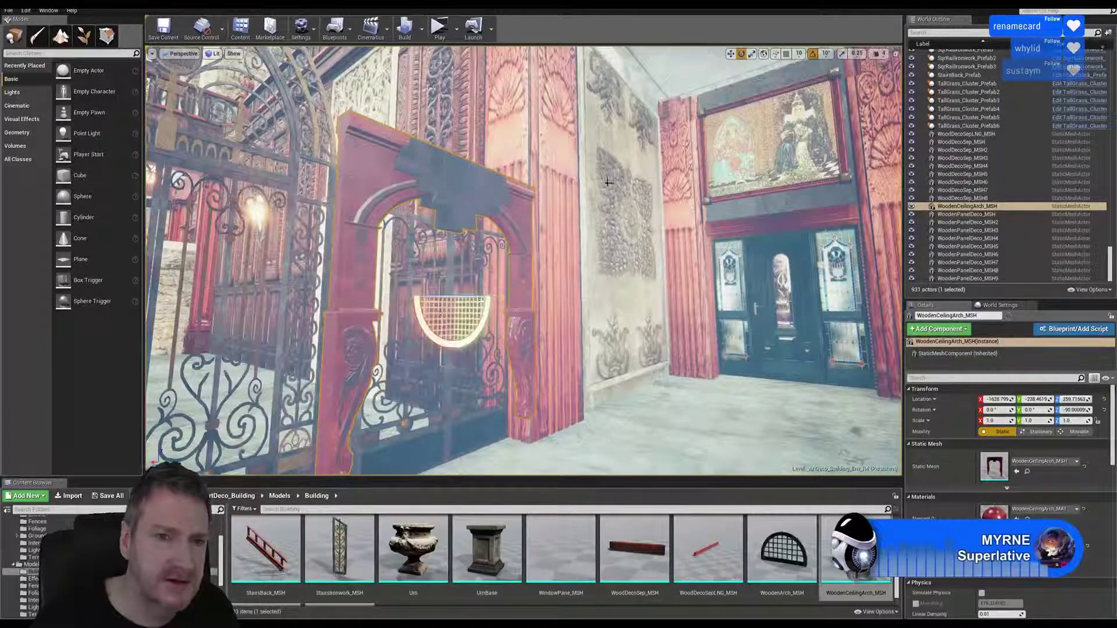
Lift the arch well above the iron gates and shift it inward toward the ceiling beam over the passage entrance
click(730, 53)
key(f)
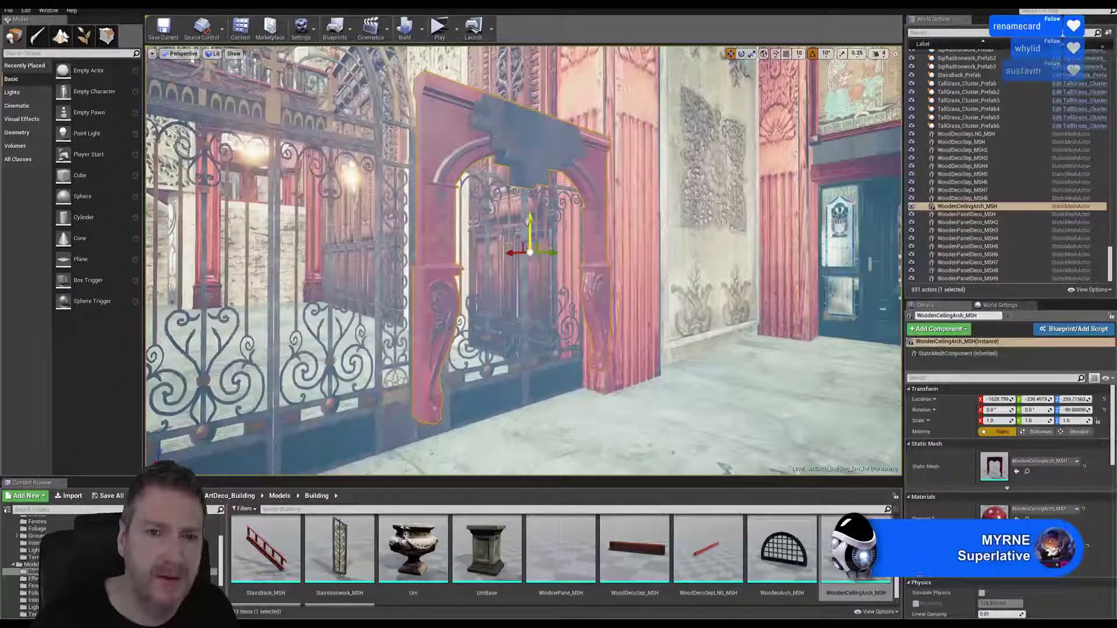
drag(530, 219, 519, 69)
key(f)
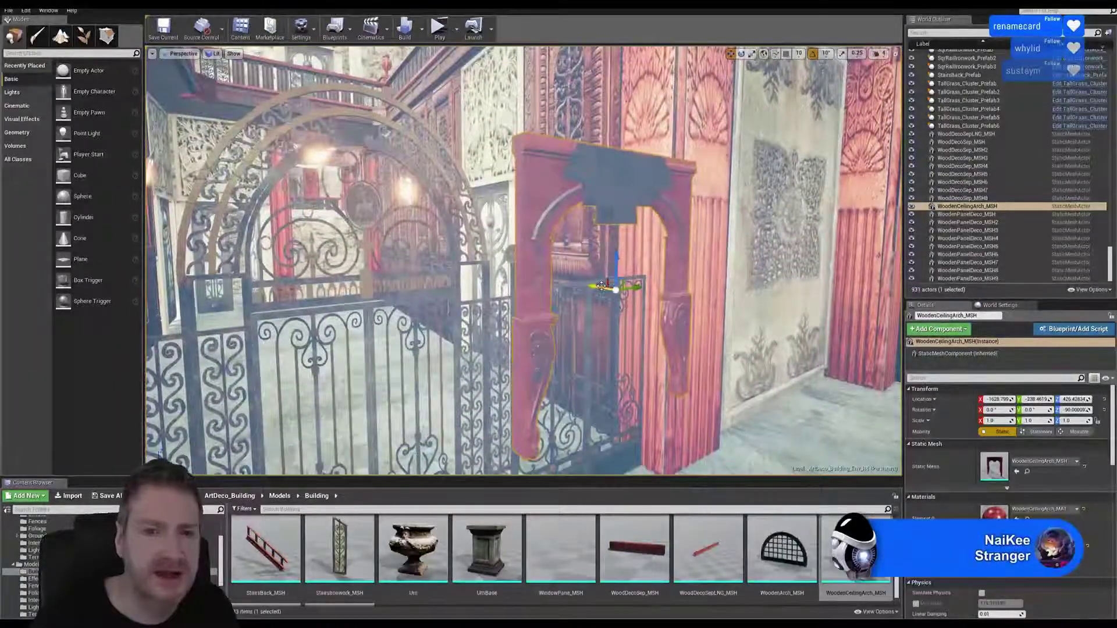
drag(601, 285, 525, 130)
key(f)
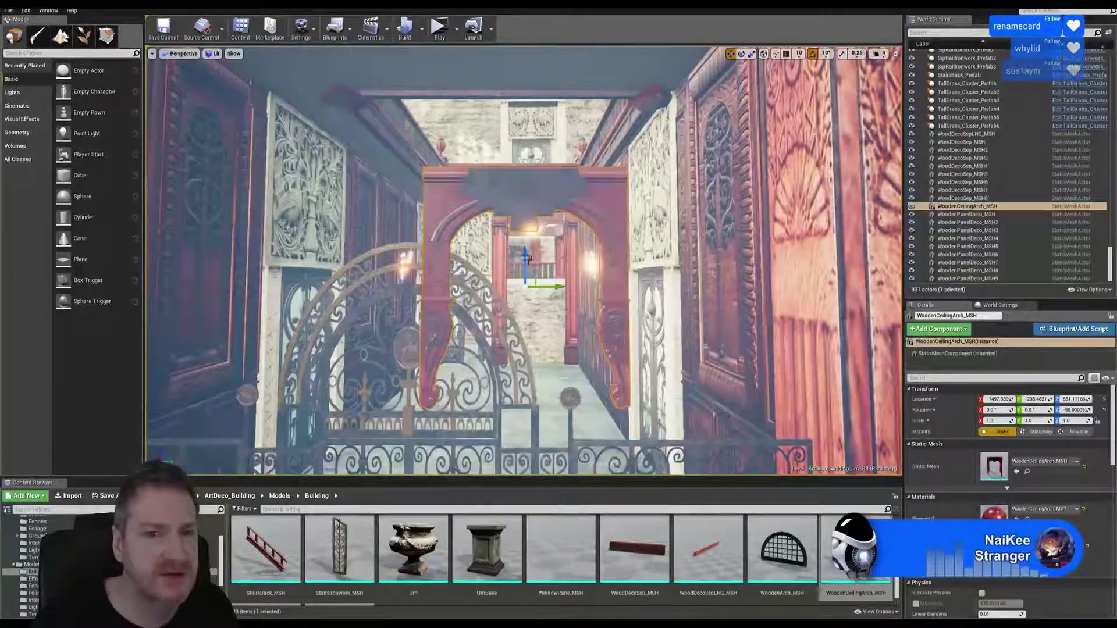
drag(525, 261, 526, 153)
right_drag(489, 271, 567, 267)
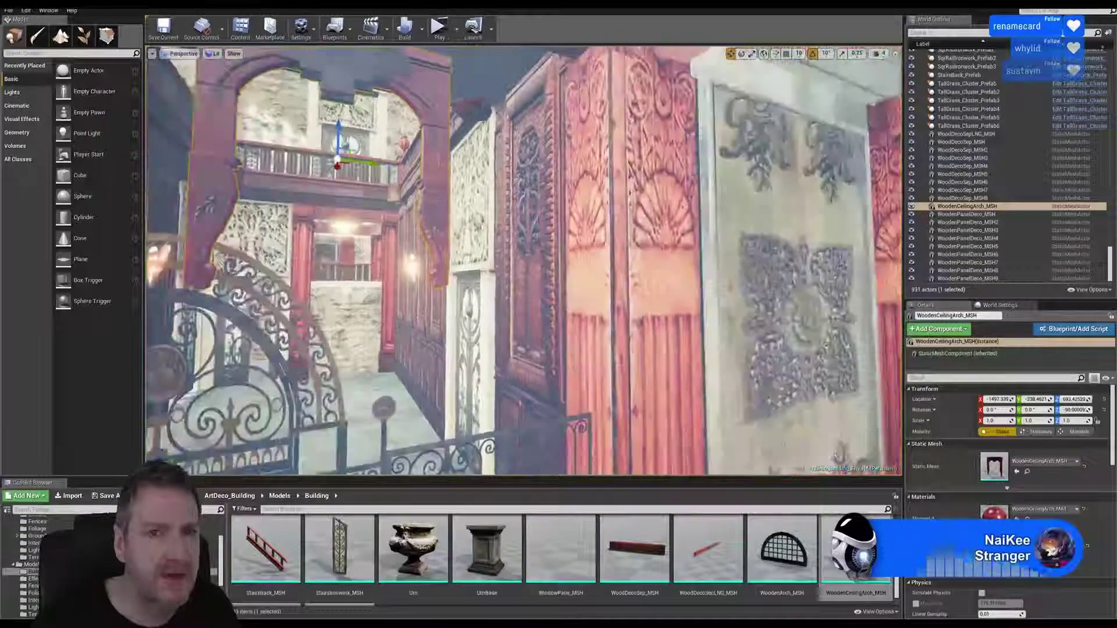
key(f)
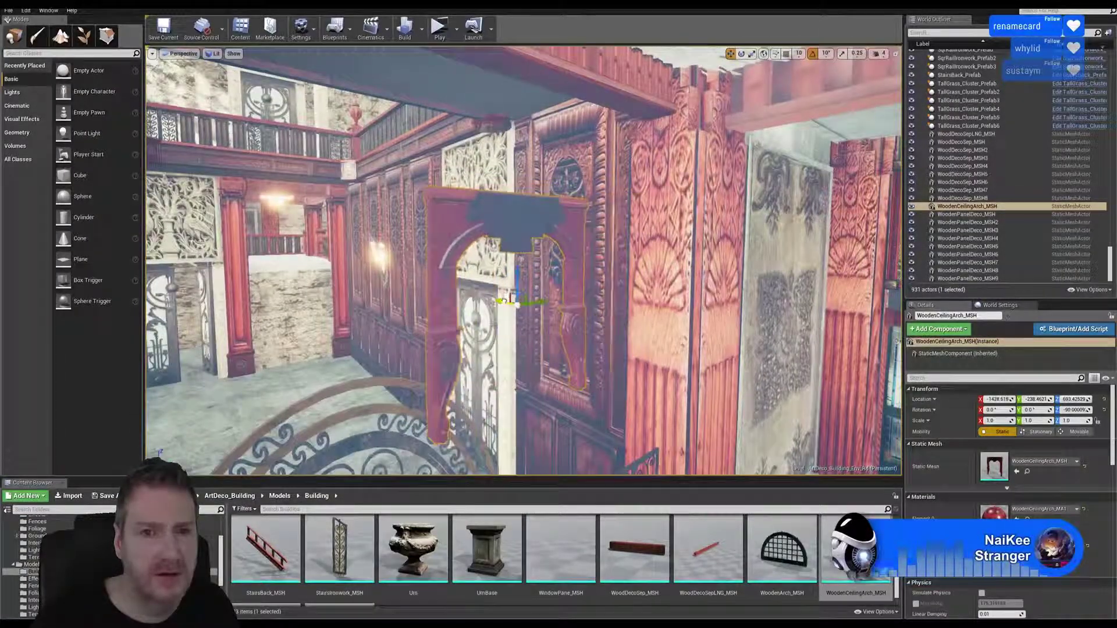
right_drag(540, 283, 536, 299)
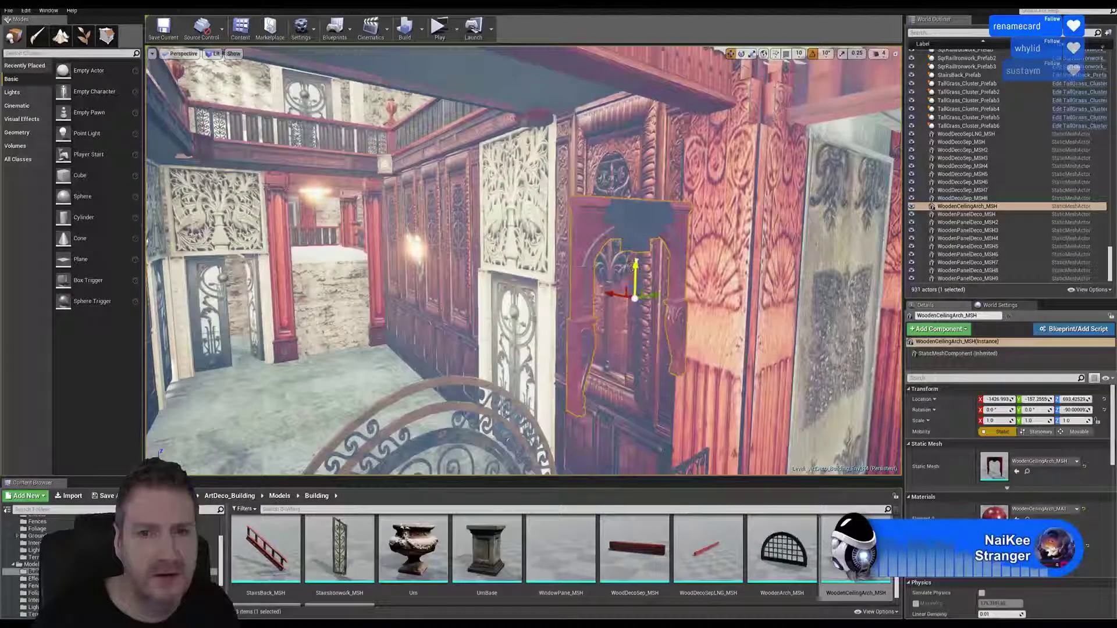
Fit the arch up against the underside of the ceiling beam and slide it along to the beam's right-hand end
right_drag(740, 217, 789, 249)
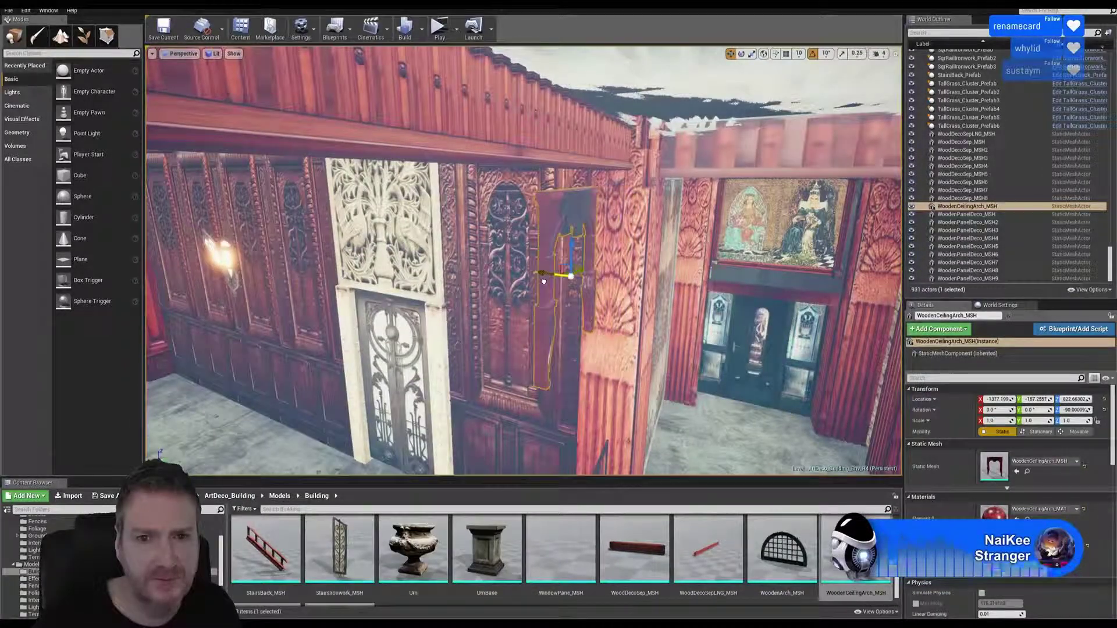
drag(543, 281, 540, 280)
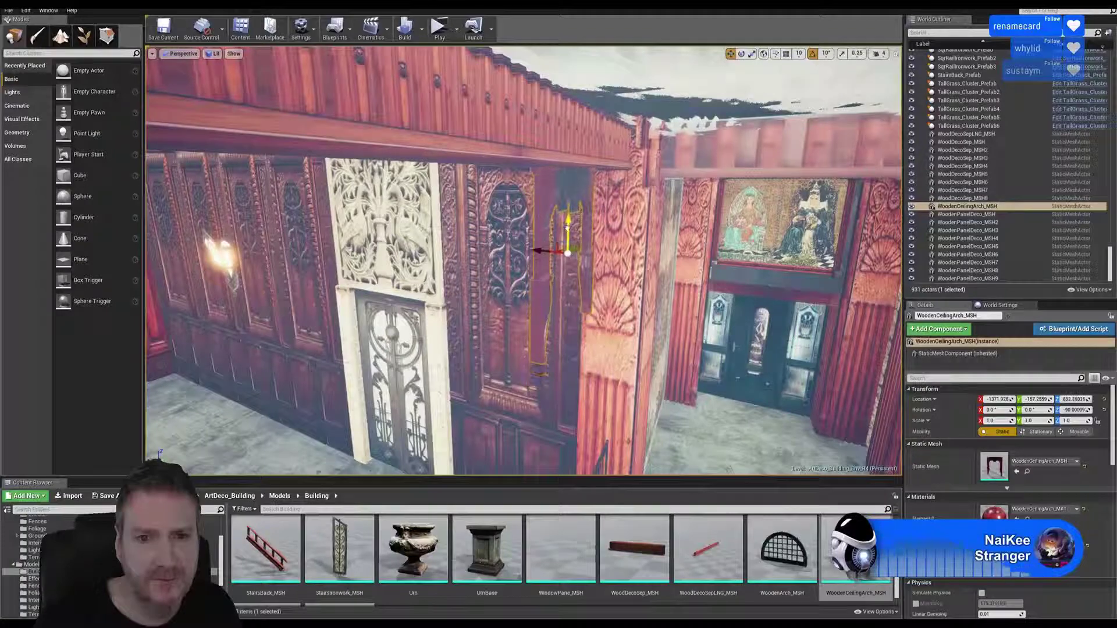
drag(567, 228, 568, 232)
mouse_move(568, 231)
right_down()
mouse_move(640, 203)
mouse_move(576, 239)
mouse_move(565, 216)
right_up()
right_drag(595, 282, 595, 282)
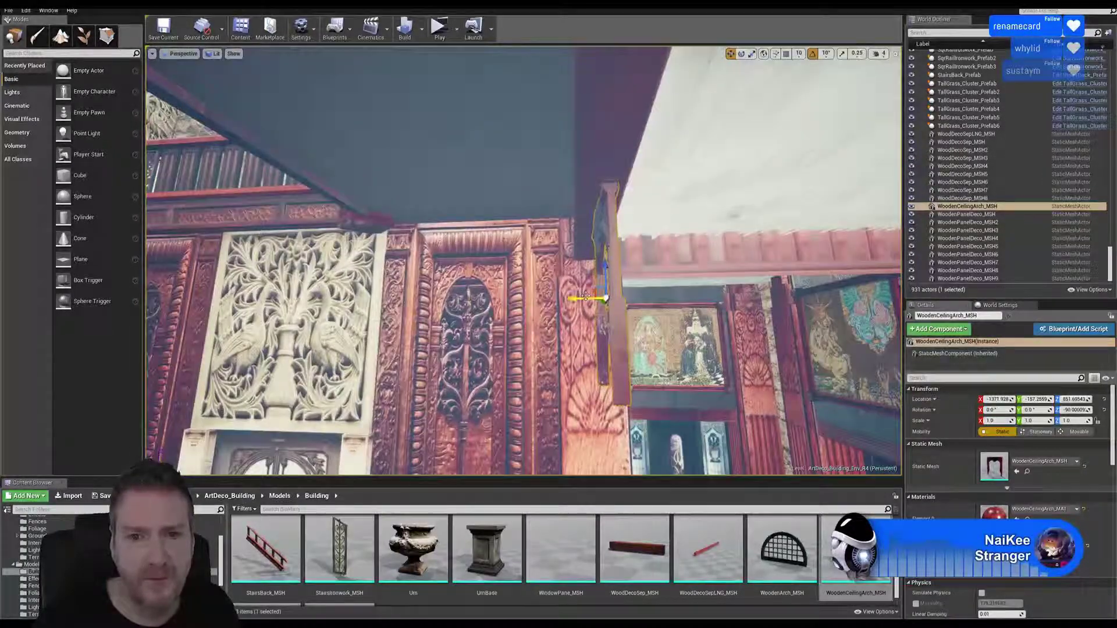
drag(585, 297, 575, 300)
right_drag(684, 284, 629, 265)
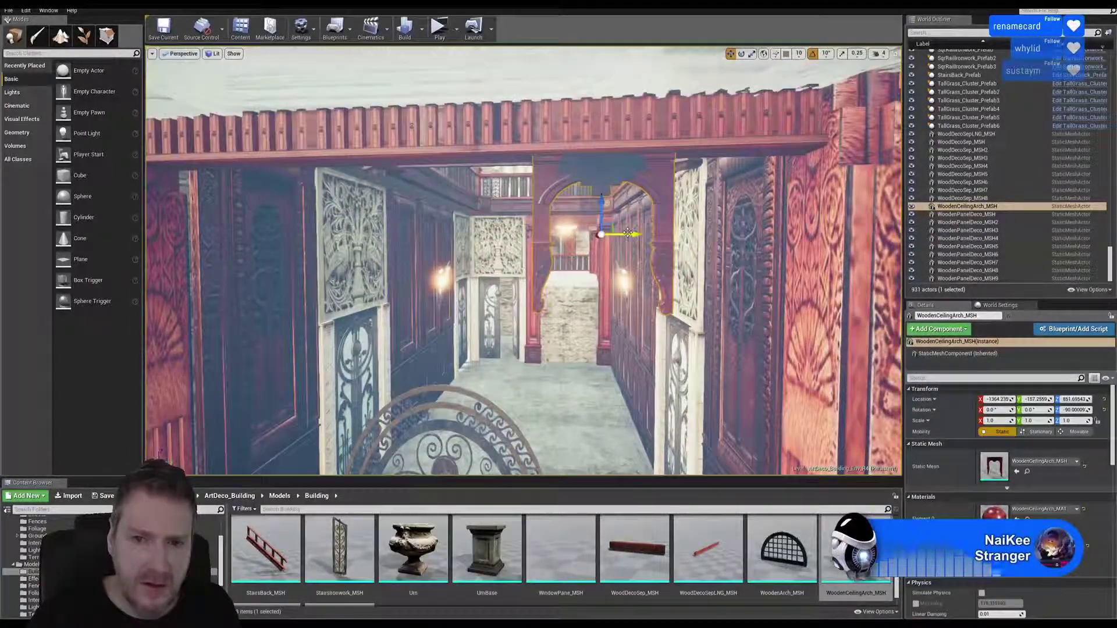
drag(628, 237, 759, 233)
right_drag(693, 191, 669, 188)
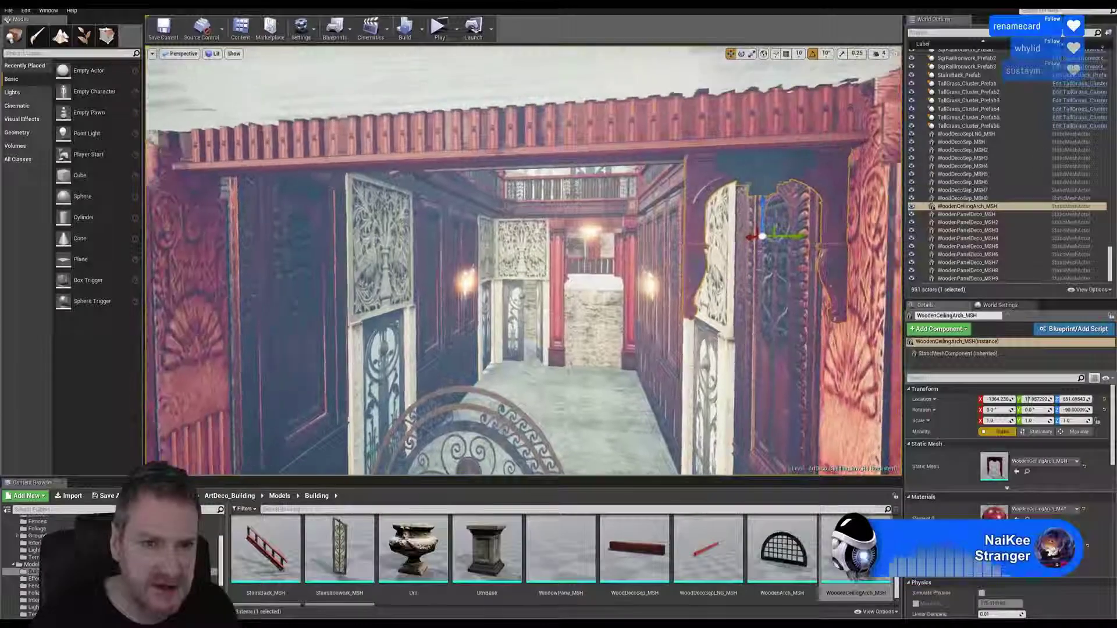
Duplicate the arch twice and set the copies side by side to form a row of three under the beam
right_click(707, 173)
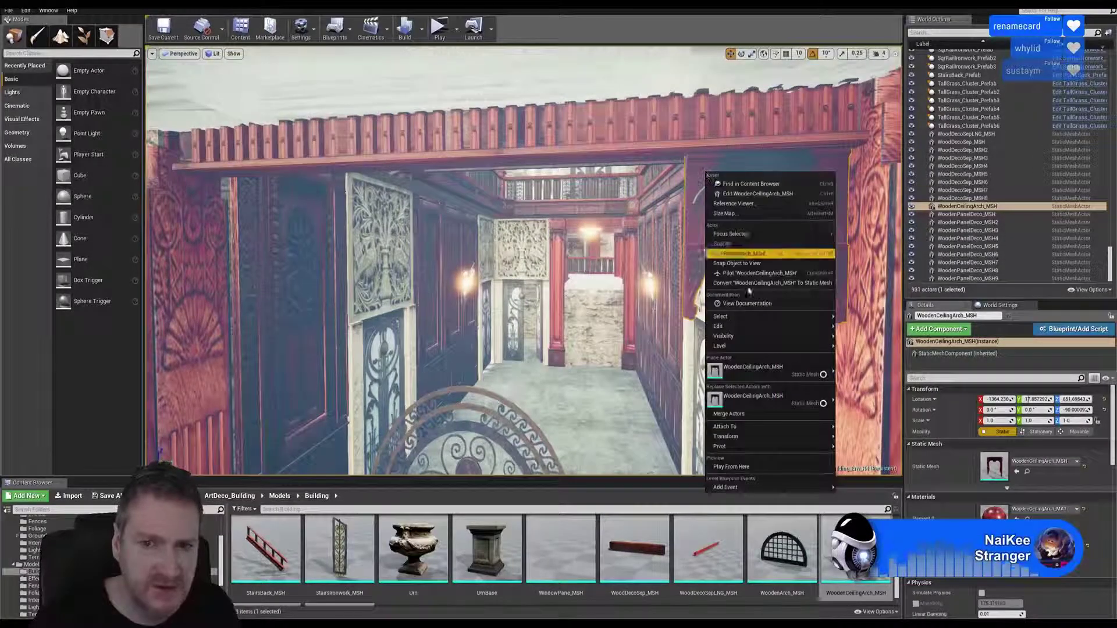
mouse_move(741, 328)
click(863, 365)
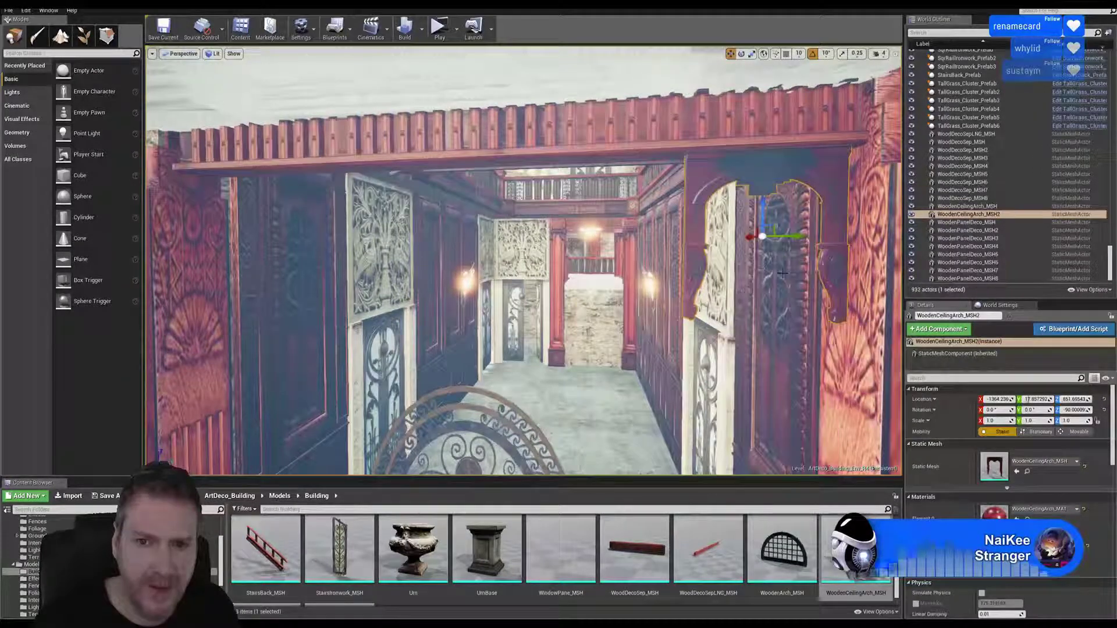
drag(794, 238, 643, 237)
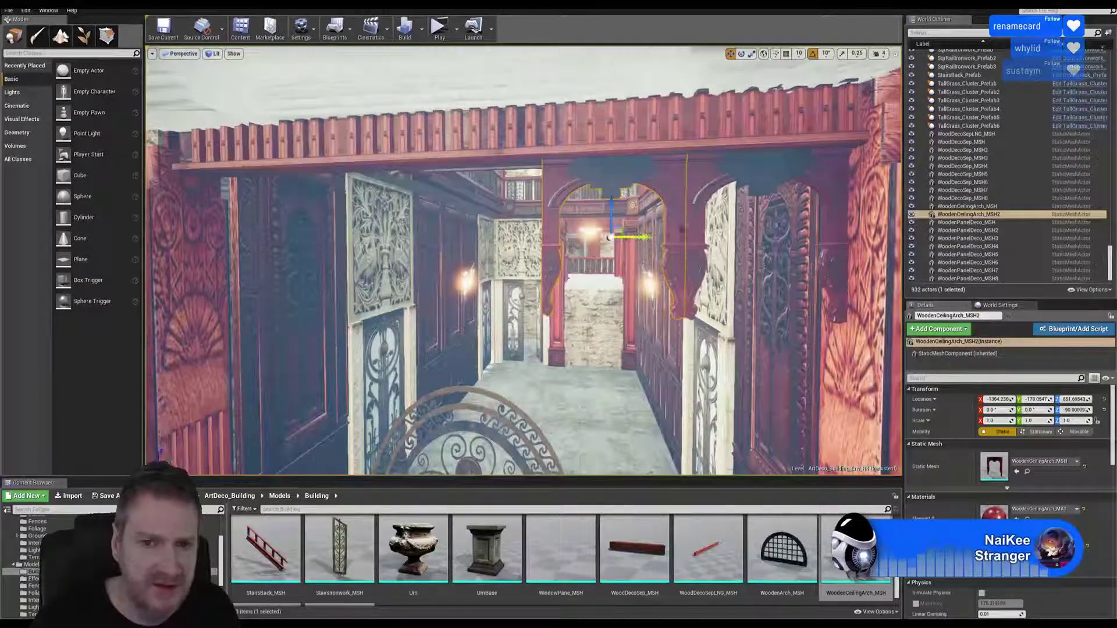
right_click(640, 167)
mouse_move(698, 322)
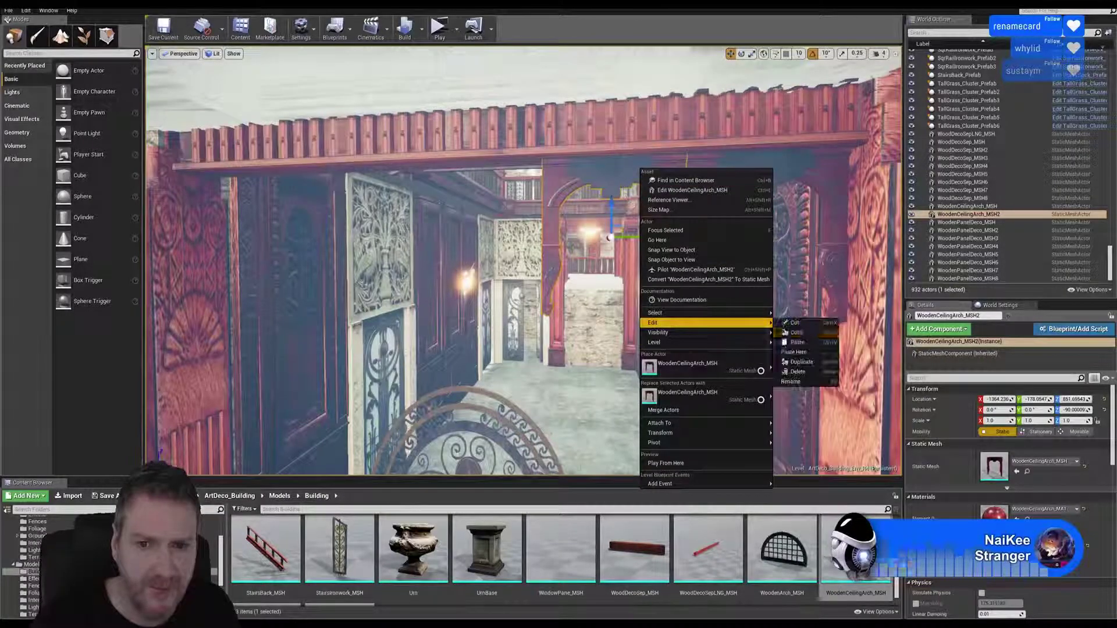
click(800, 362)
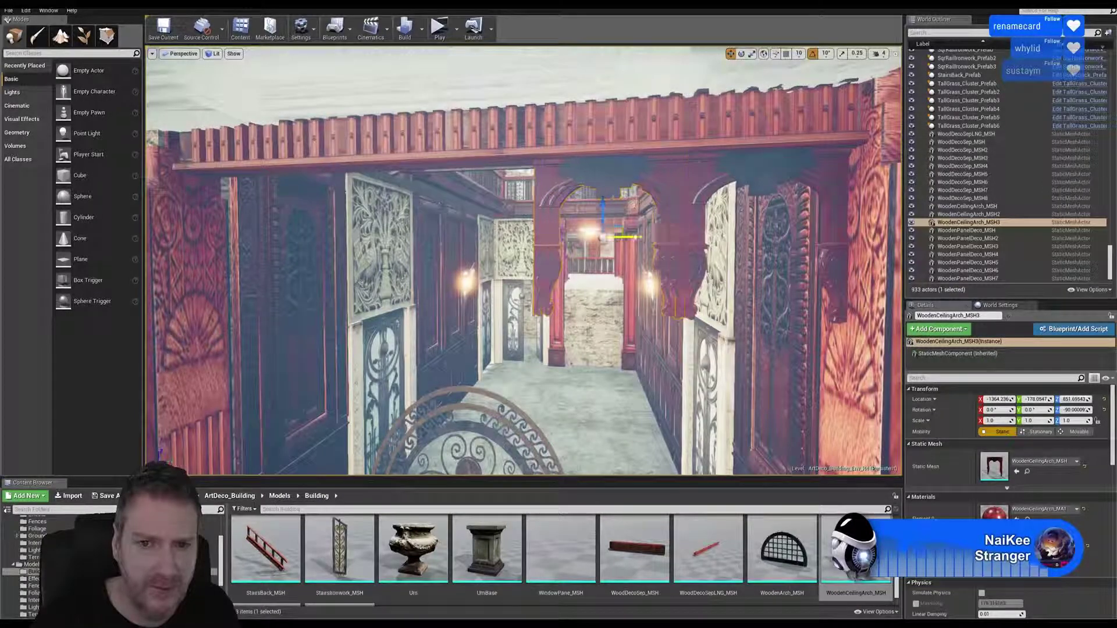
drag(637, 237, 508, 234)
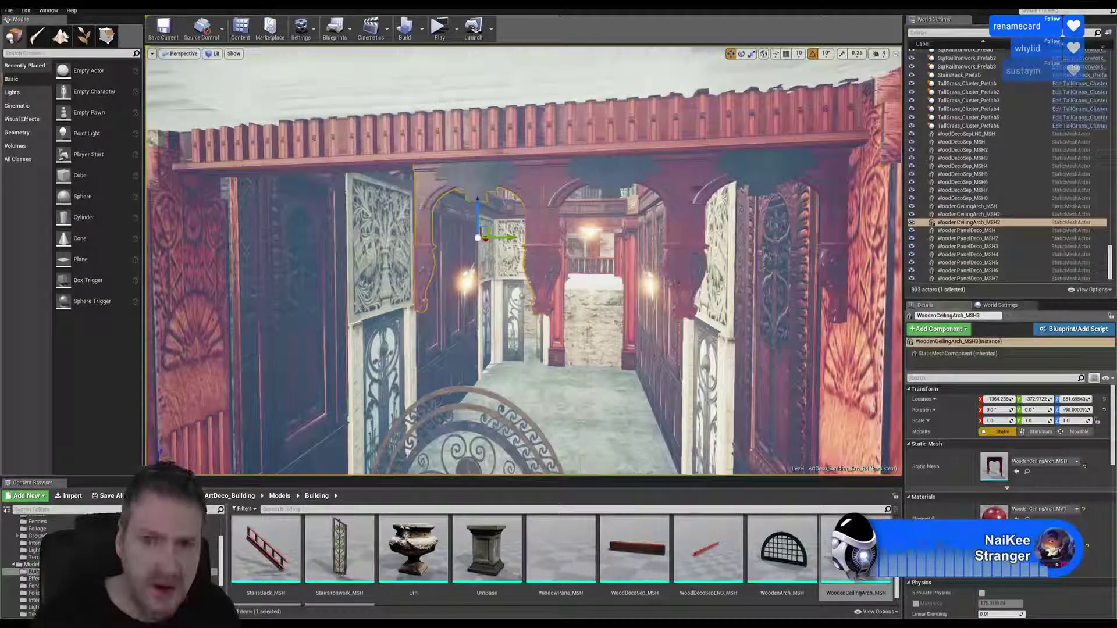
Select all three arches, shift them toward the middle of the opening and scale them uniformly to about 1.56
ctrl+click(691, 247)
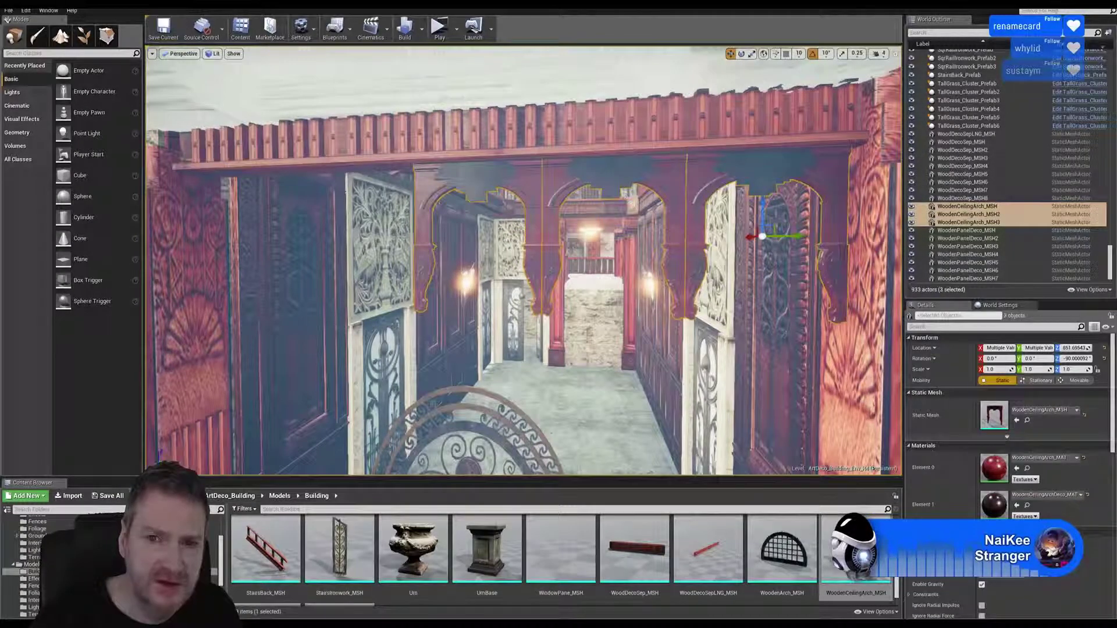
drag(782, 237, 663, 237)
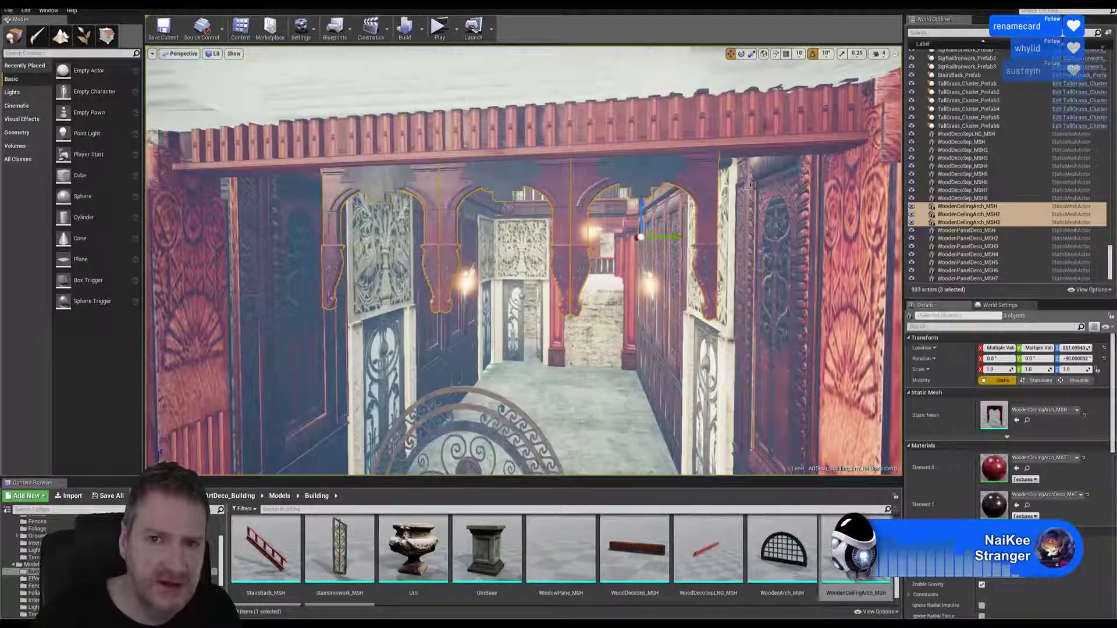
click(752, 54)
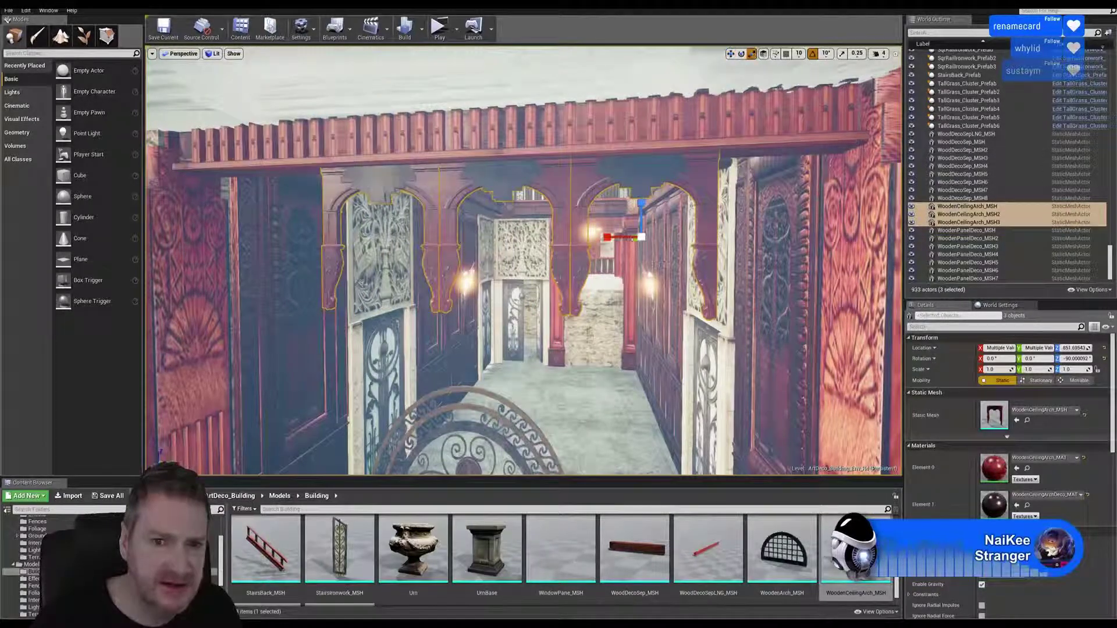
drag(640, 237, 686, 205)
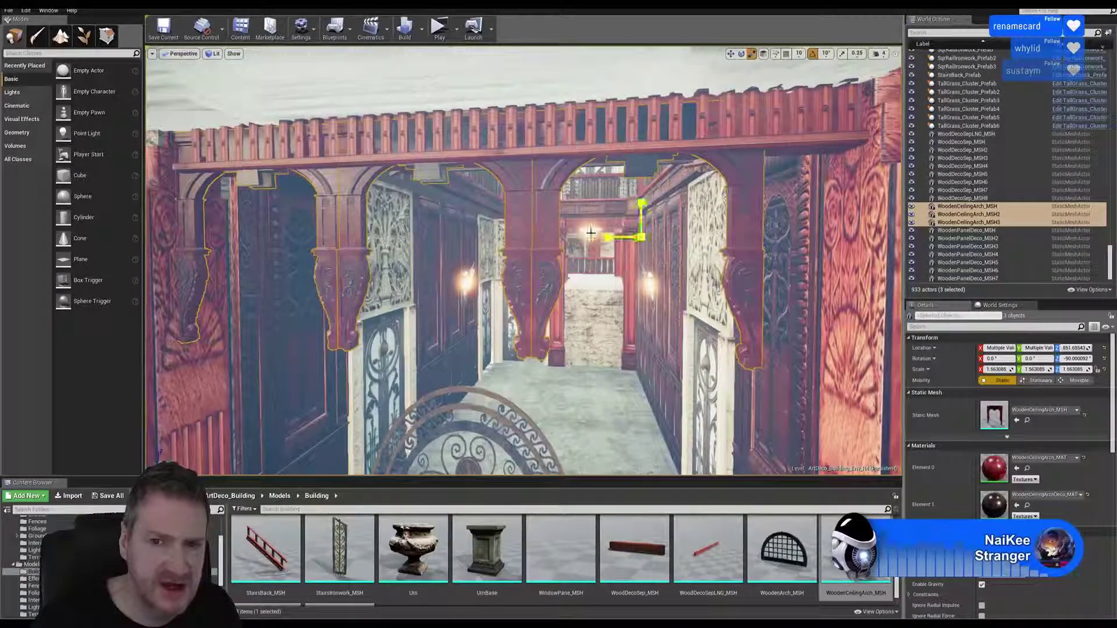
mouse_move(639, 235)
right_down()
mouse_move(576, 291)
mouse_move(634, 238)
right_up()
Enlarge the row of three arches to a uniform scale of about 1.71 and slide it right to span the beam
click(731, 54)
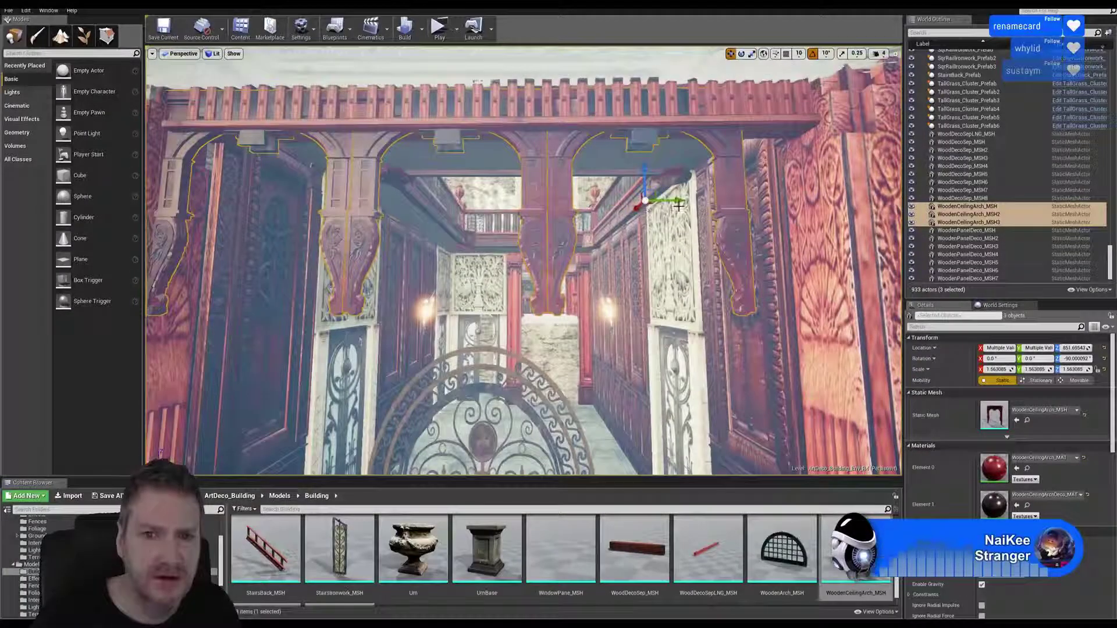
drag(679, 201, 717, 200)
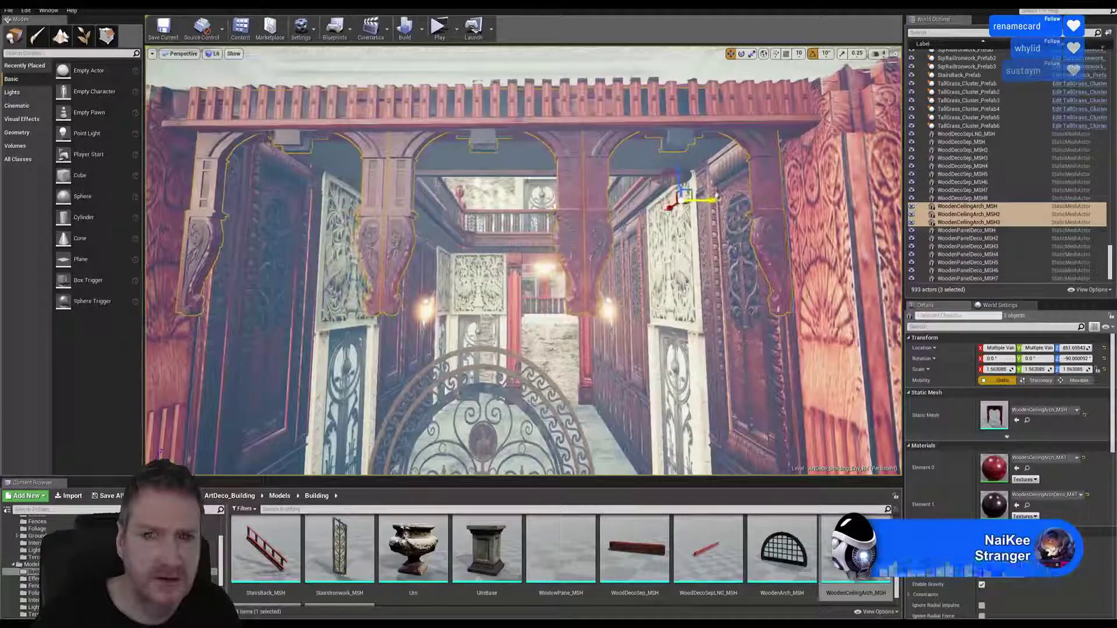
click(750, 54)
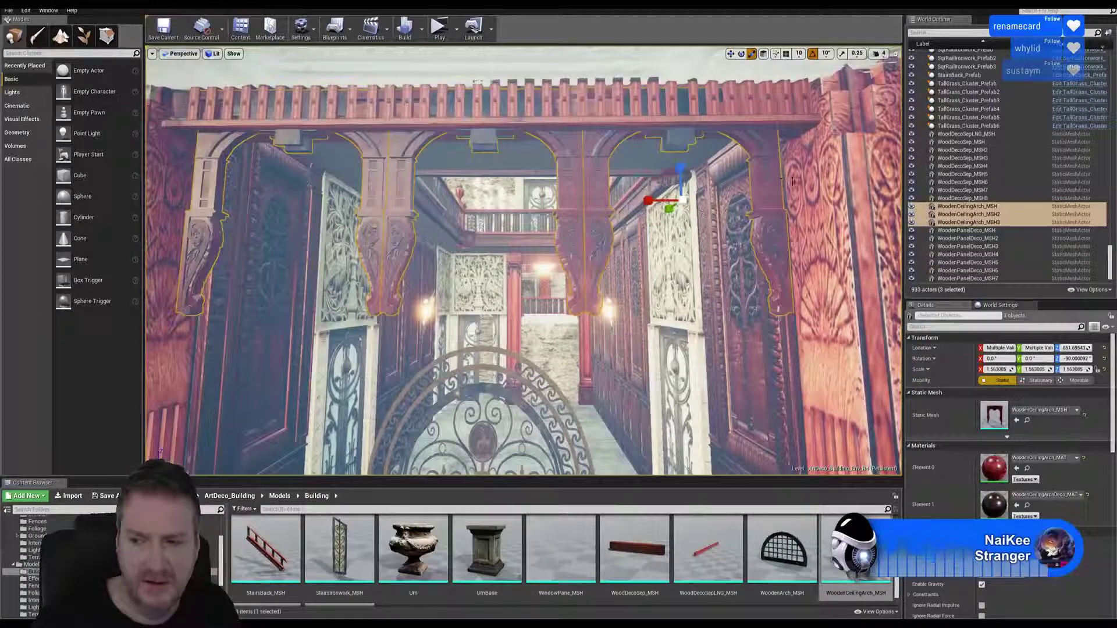
drag(682, 203, 703, 219)
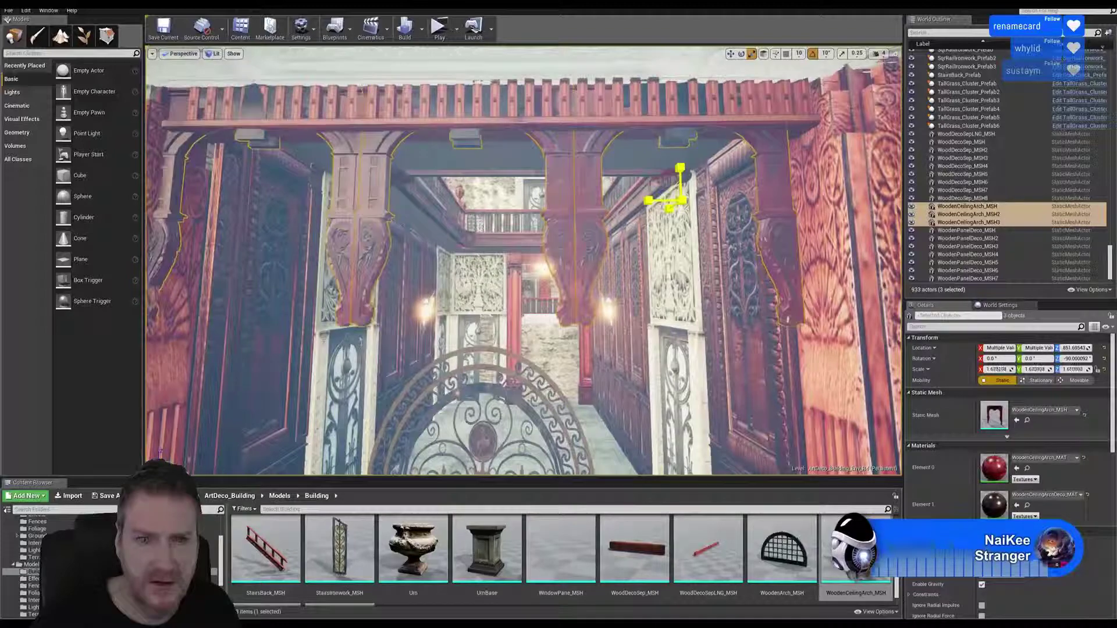
click(730, 54)
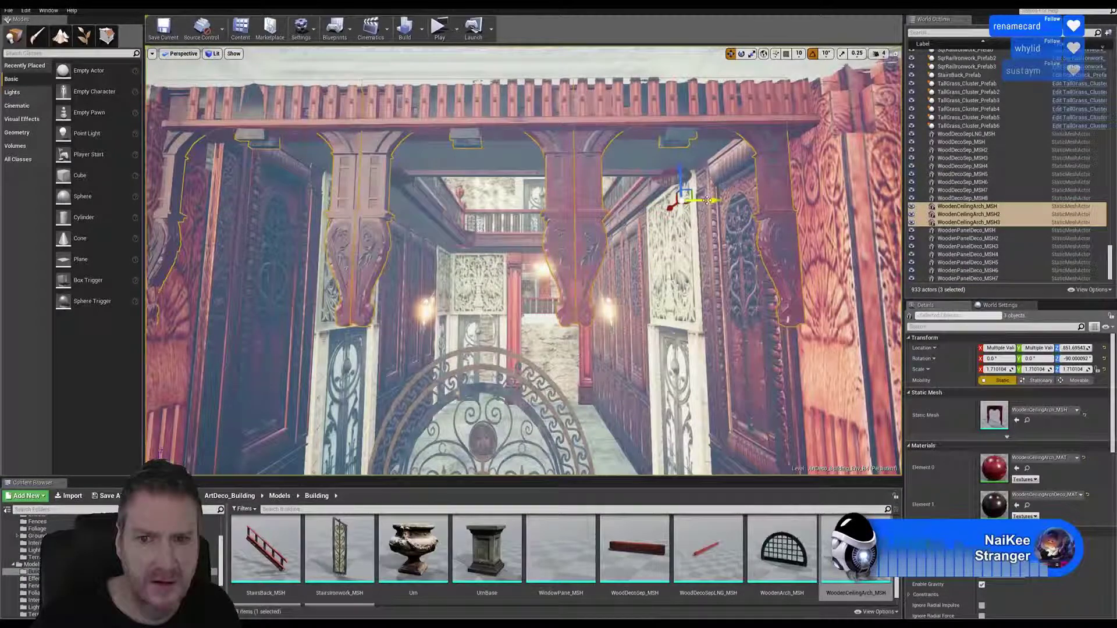
drag(706, 201, 727, 201)
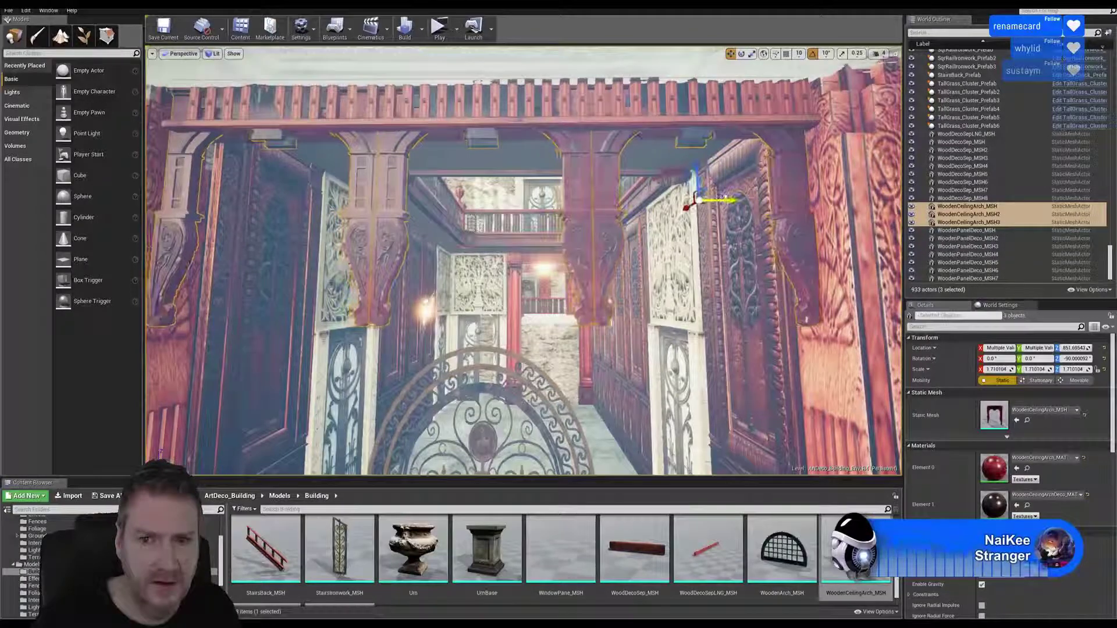
Enlarge the three wooden ceiling arches uniformly to about 1.74 and slide the row slightly right to recentre it under the beam
click(752, 56)
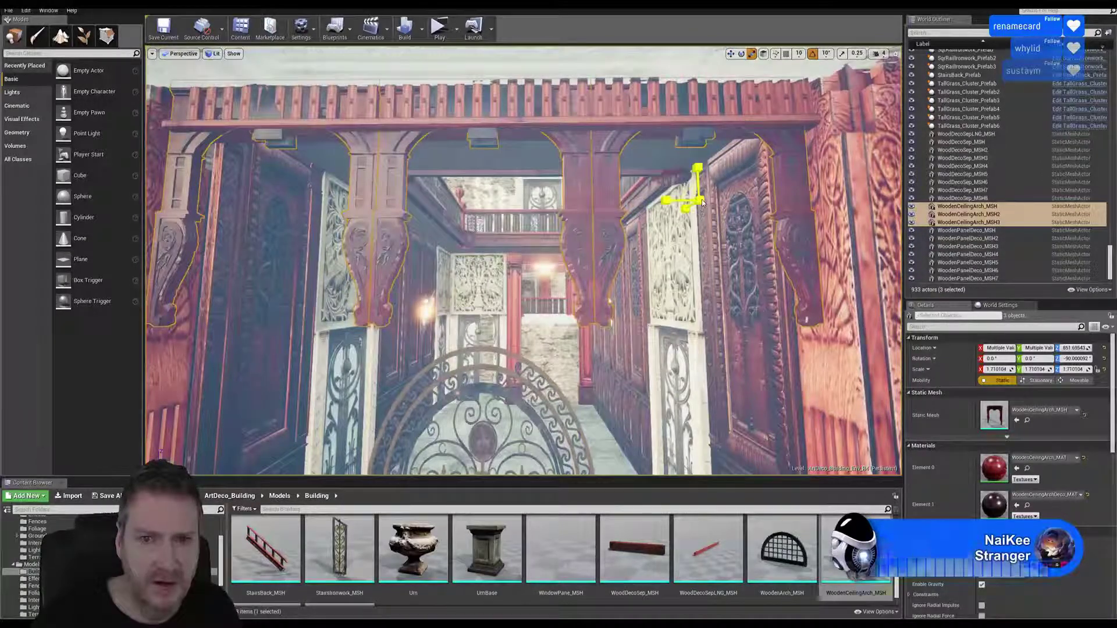
drag(702, 201, 708, 199)
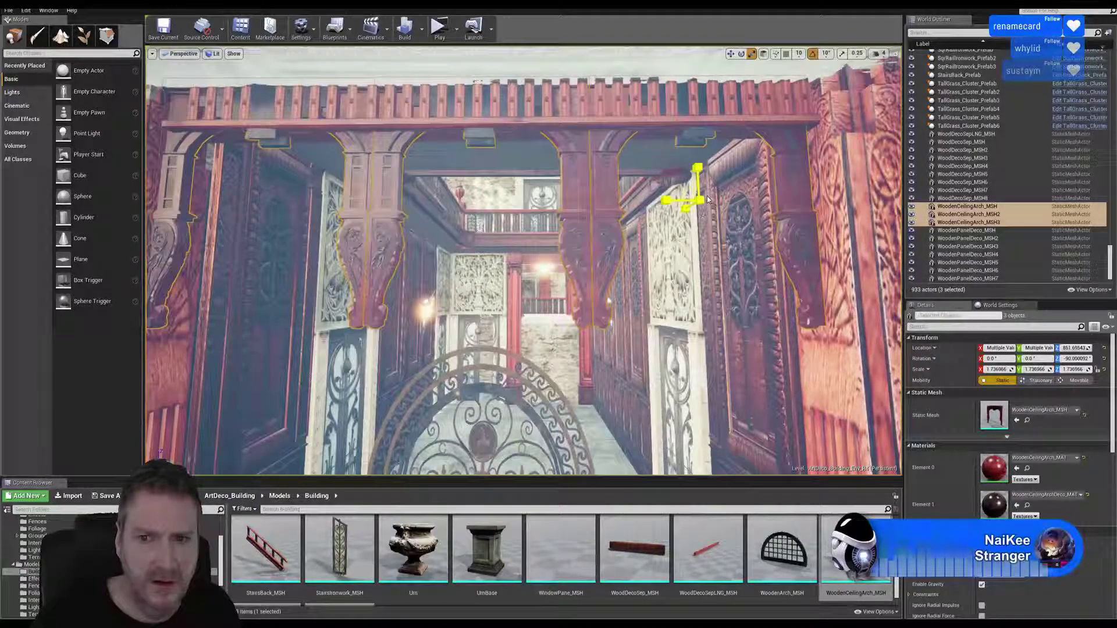
click(744, 130)
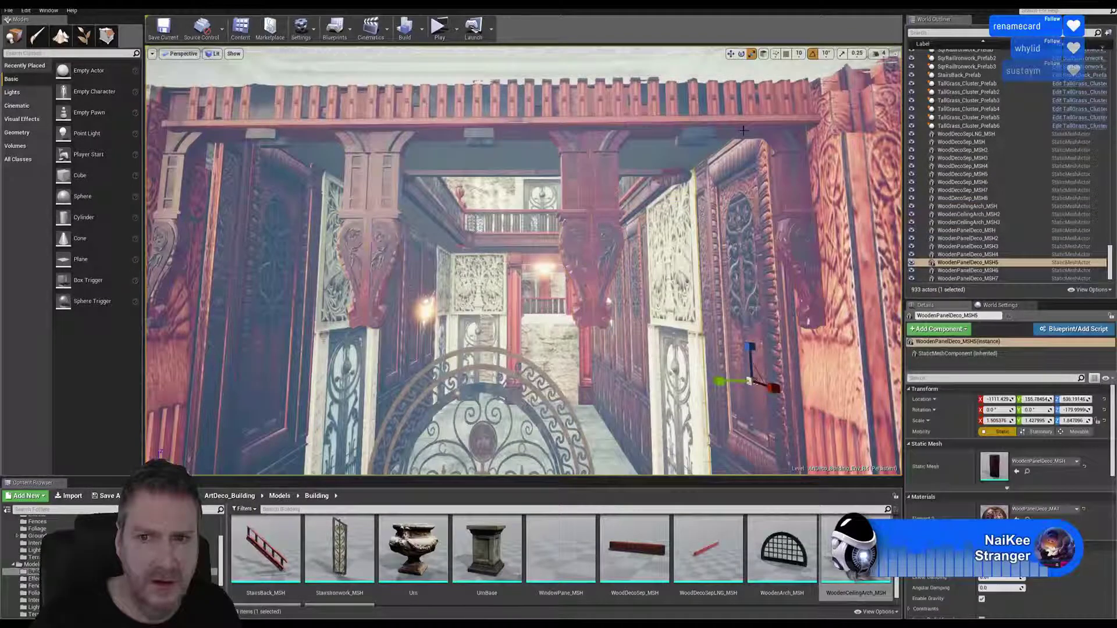
click(731, 54)
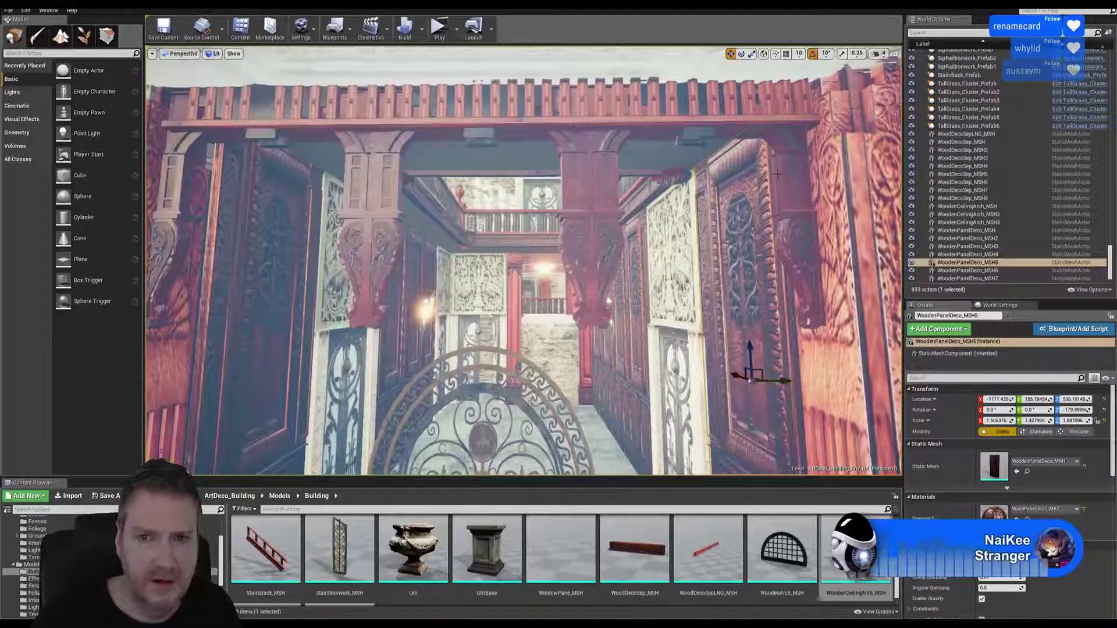
click(698, 199)
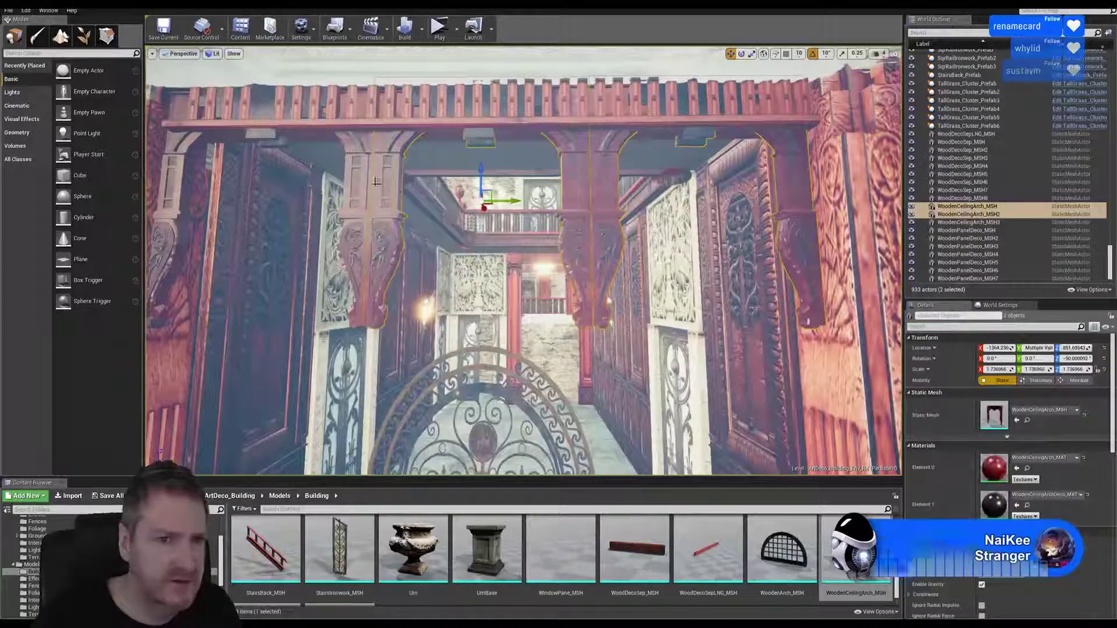
ctrl+click(492, 204)
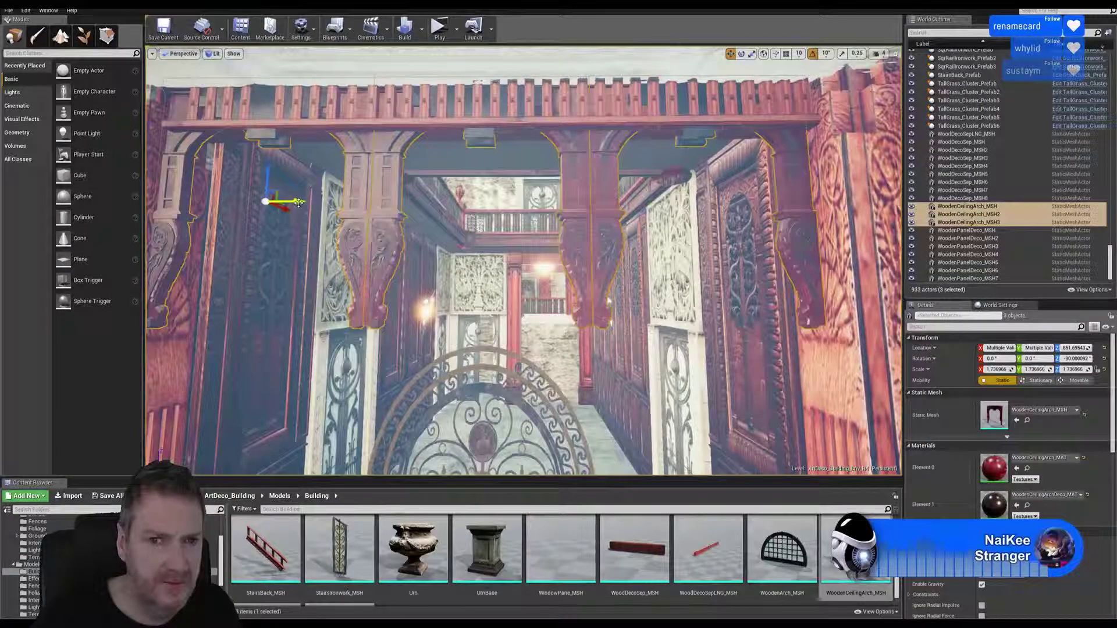
drag(299, 202, 301, 201)
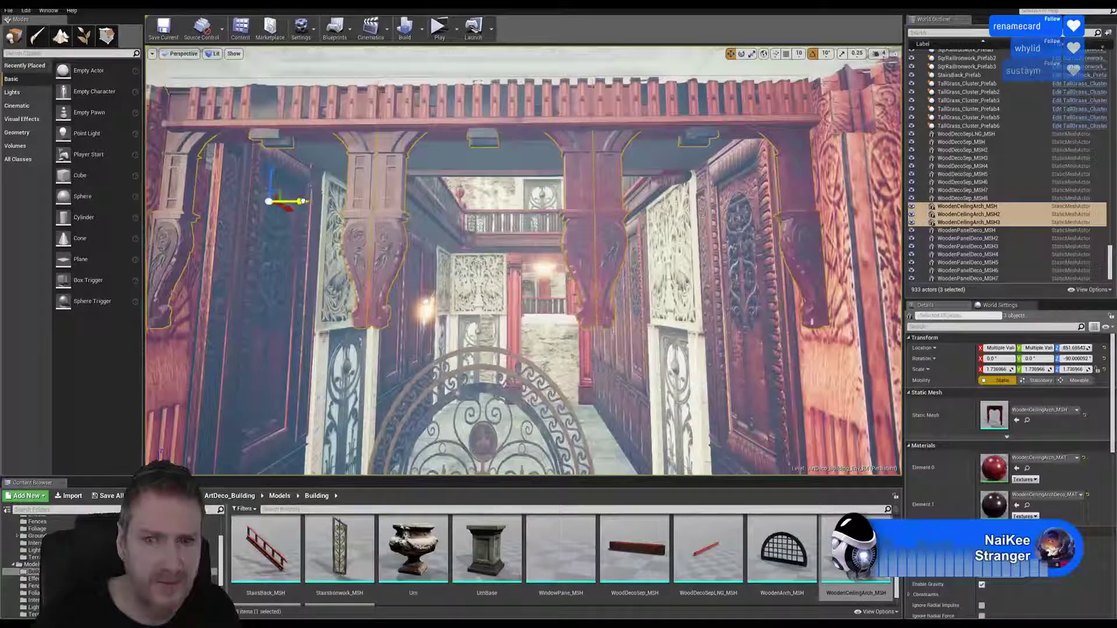
Lower the row of three arches beneath the beam to a Z location of about 773, check the fit from below and deselect it
right_drag(507, 349, 518, 292)
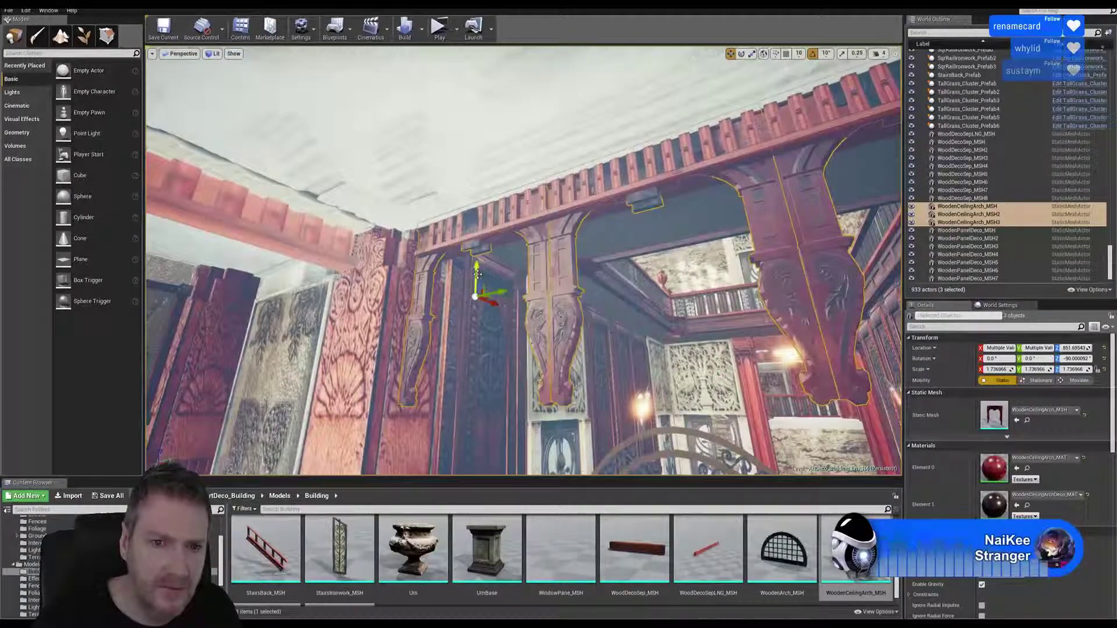
drag(477, 273, 475, 317)
right_drag(650, 334, 605, 336)
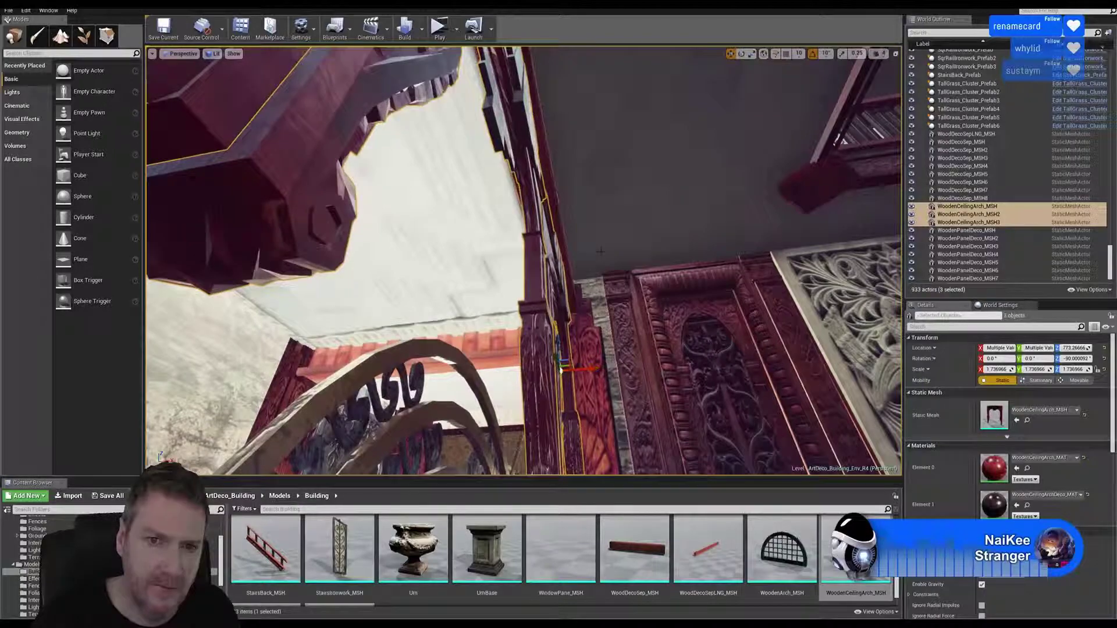
right_drag(600, 252, 619, 252)
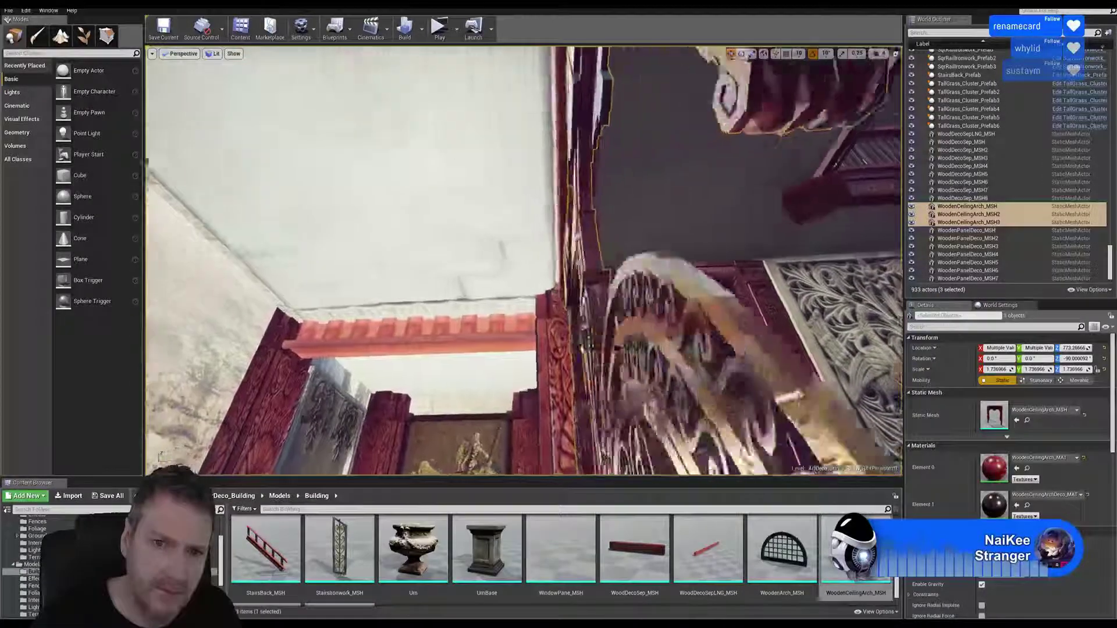
mouse_move(619, 333)
right_down()
mouse_move(636, 330)
mouse_move(608, 351)
right_up()
key(Escape)
Examine the lowered arch row from both sides of the gate and the carved panels inside the passage
key(q)
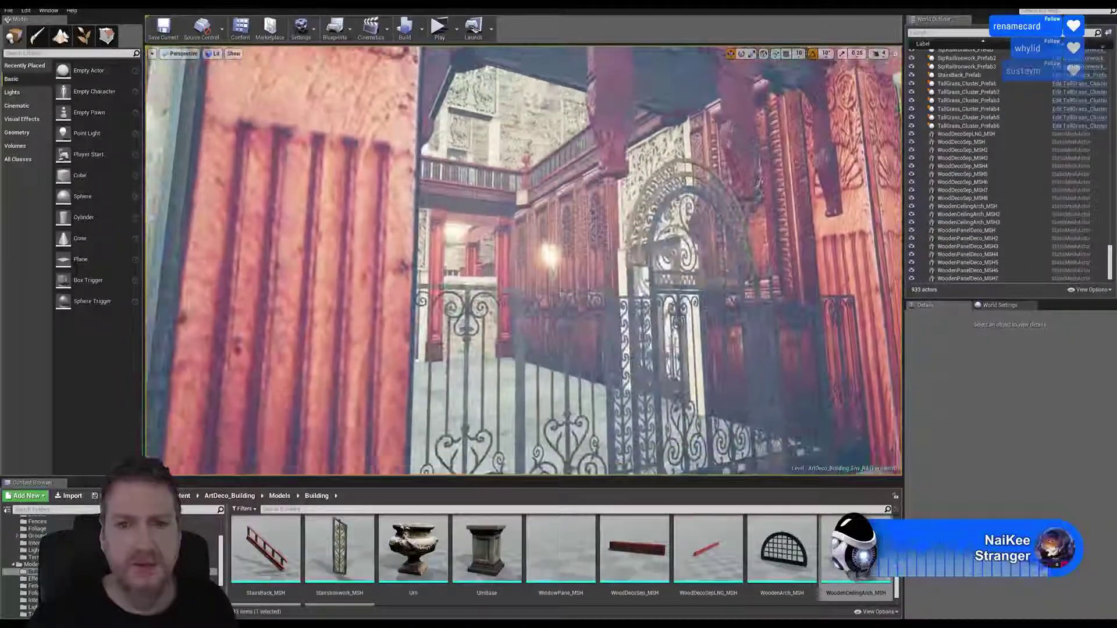
right_drag(595, 117, 595, 88)
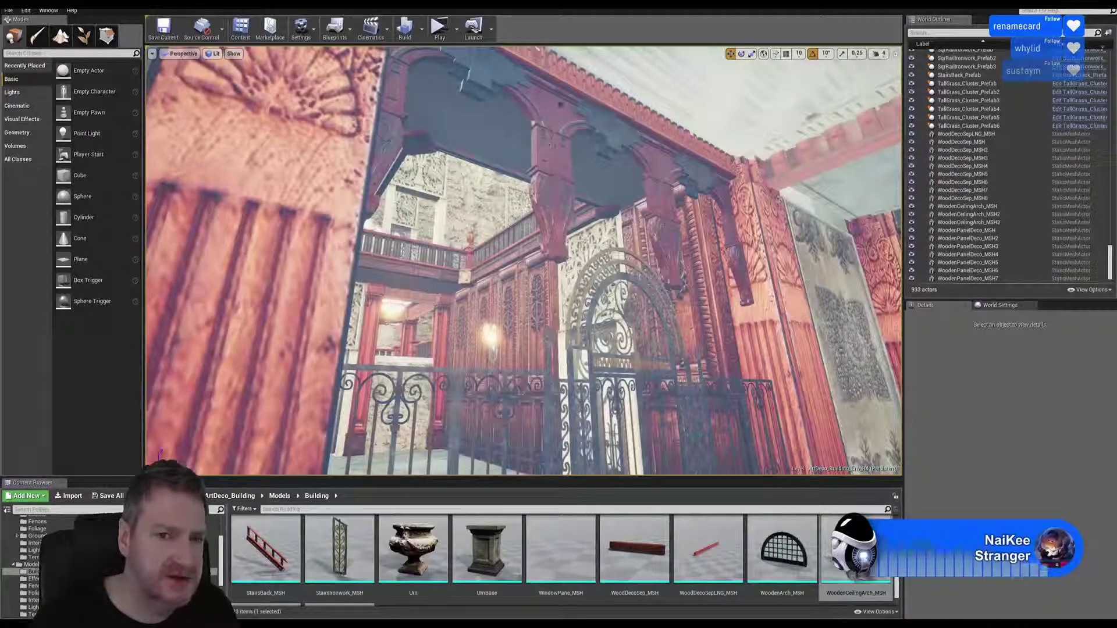
right_drag(785, 349, 806, 296)
key(w)
key(s)
right_drag(765, 331, 646, 317)
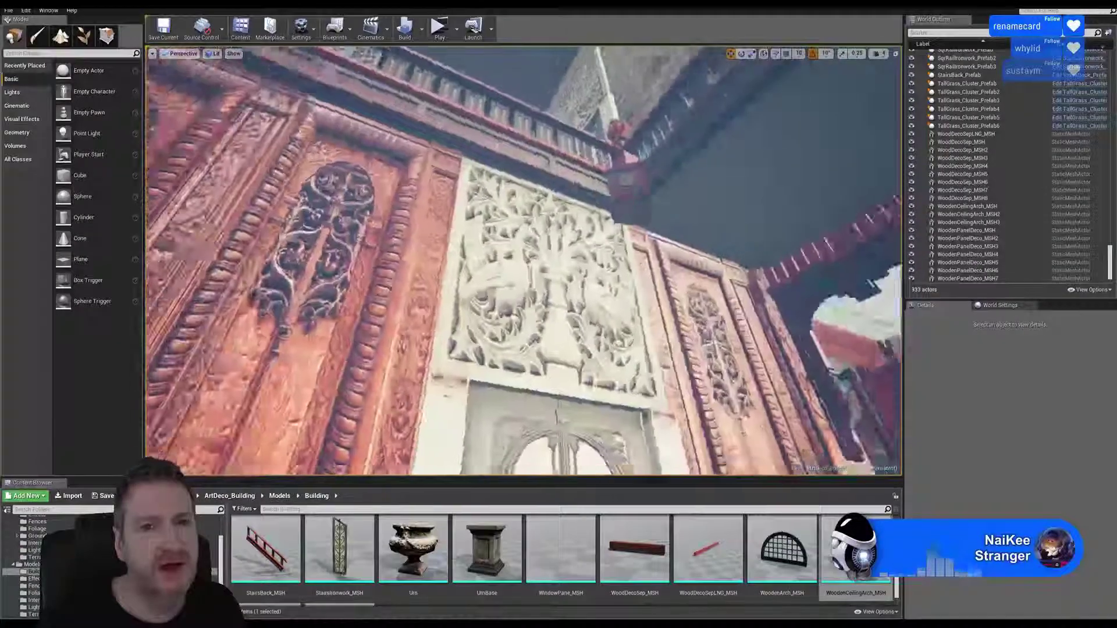
Nudge the end arch WoodenCeilingArch_MSH3 toward its neighbour to a Y location of about -725, tightening the joint, and deselect it
right_drag(715, 329, 597, 294)
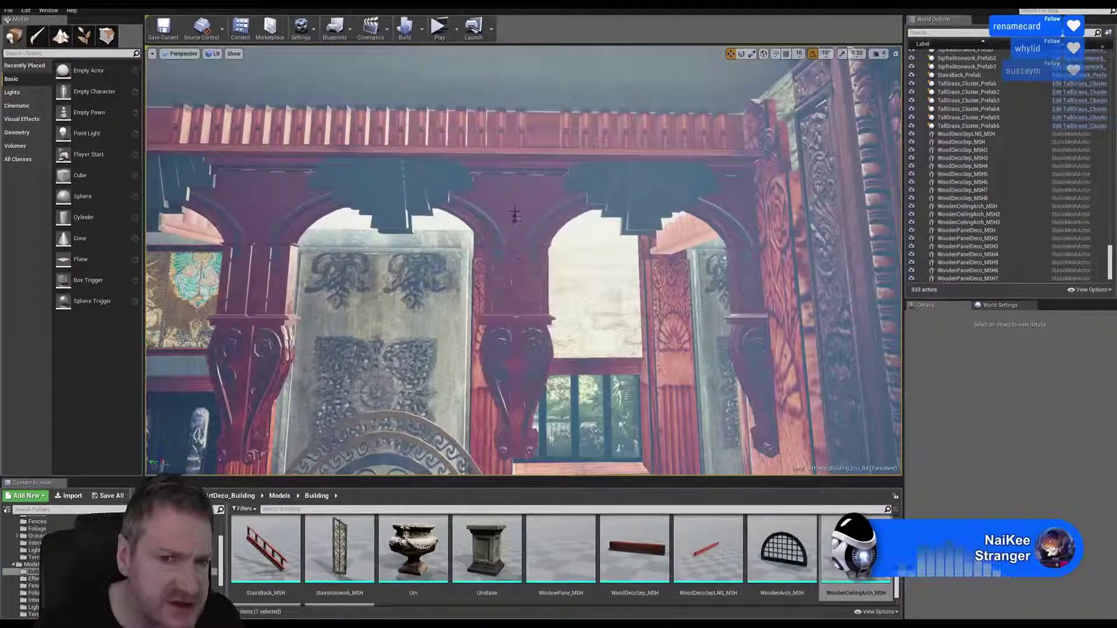
right_drag(598, 294, 613, 280)
click(556, 351)
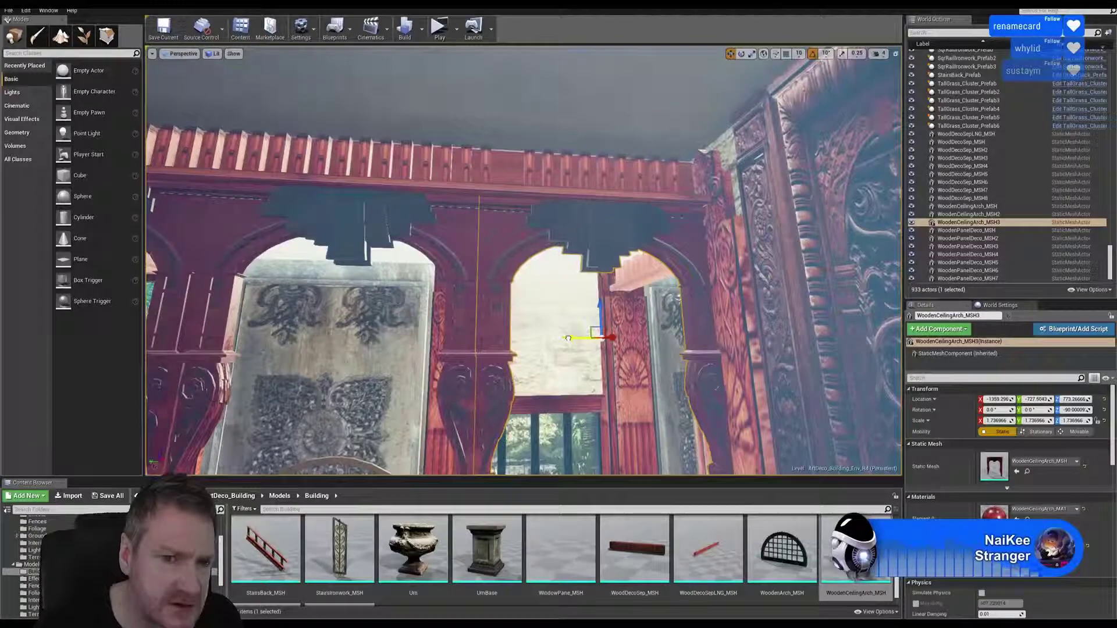
drag(568, 338, 566, 338)
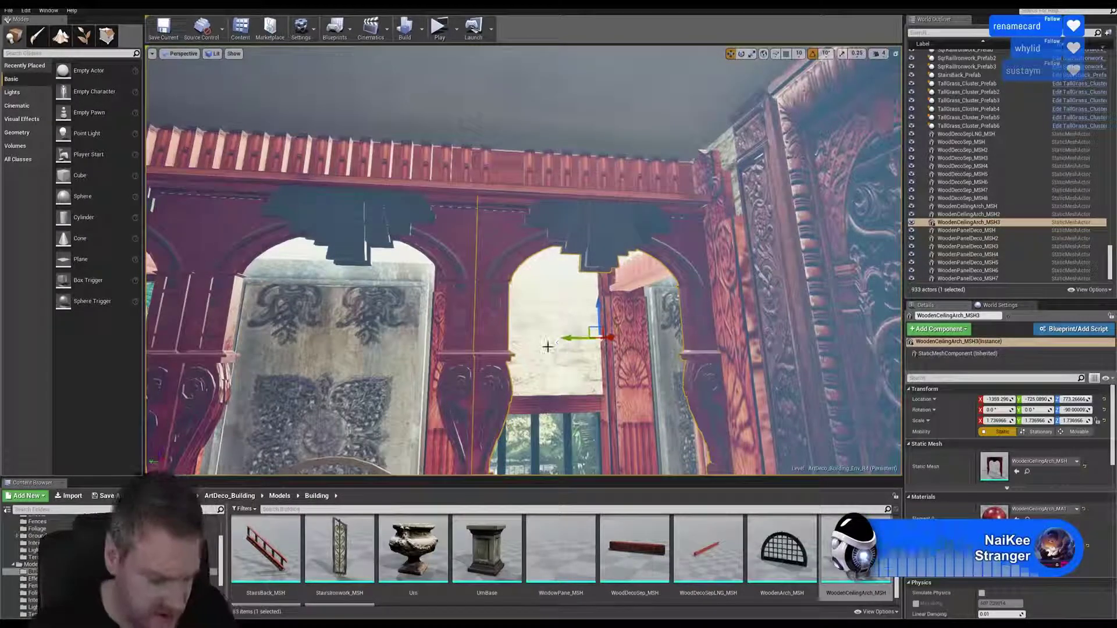
click(525, 321)
Check the arch row from inside the hall and save the level
right_drag(517, 339, 471, 264)
right_drag(531, 322, 435, 257)
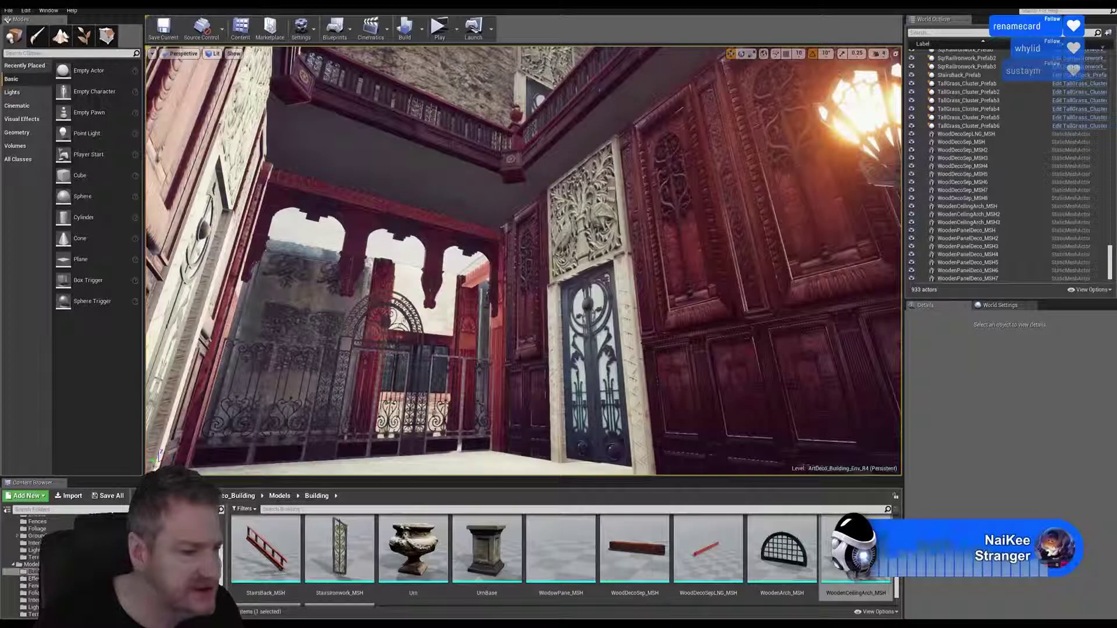
right_drag(524, 261, 522, 232)
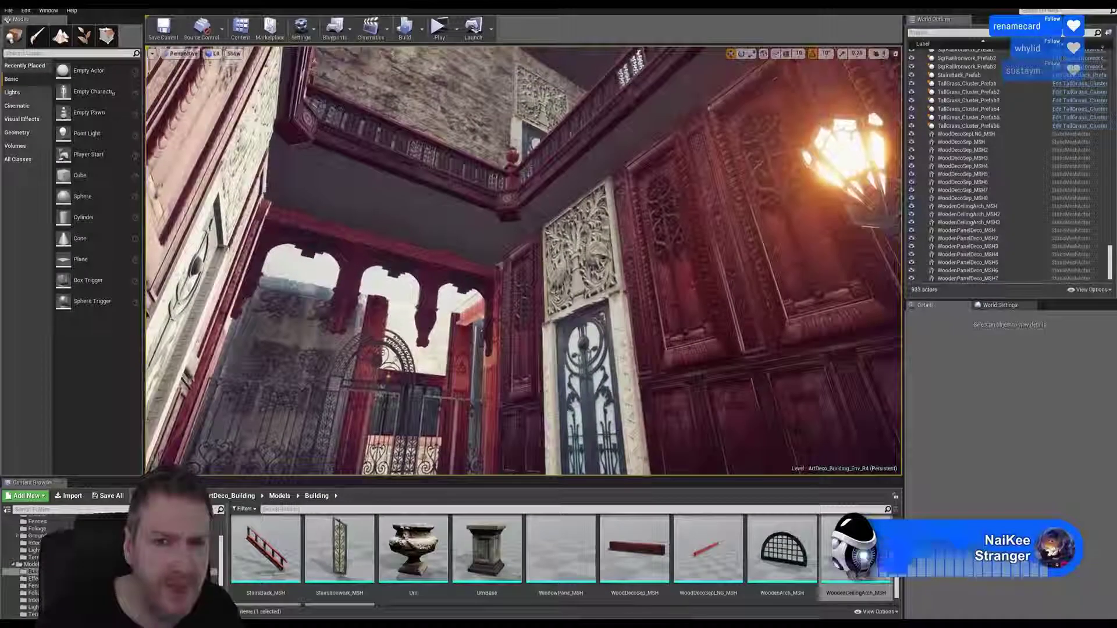
click(9, 10)
click(35, 93)
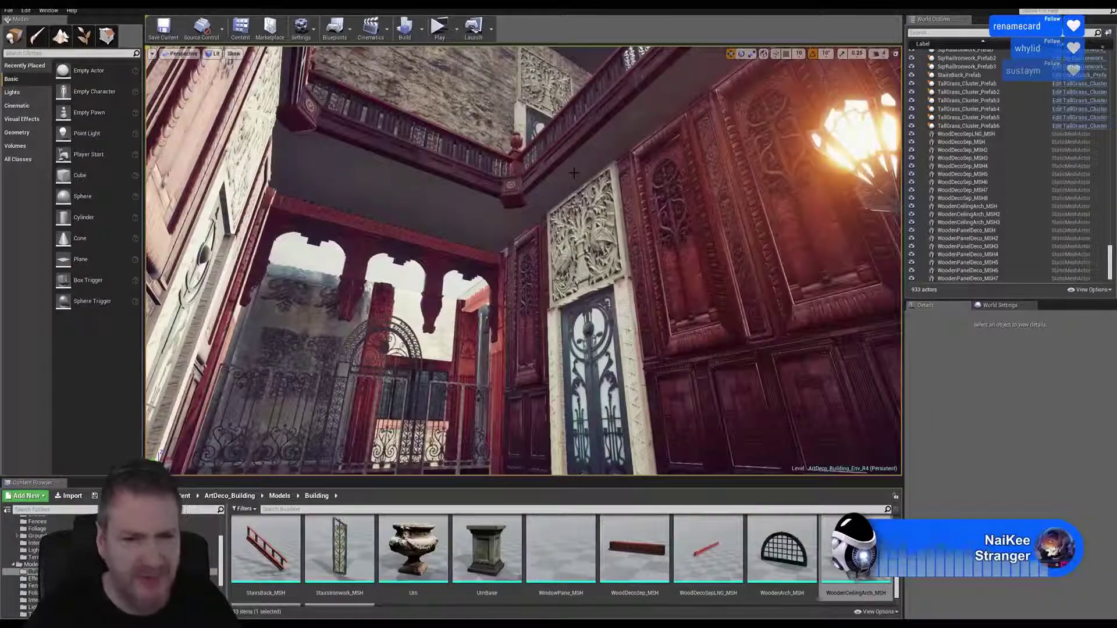
Examine the carved stone wall panels between the red pilasters, along with the arches and carved door surrounds in the hall
right_drag(574, 173, 774, 93)
right_drag(622, 177, 485, 186)
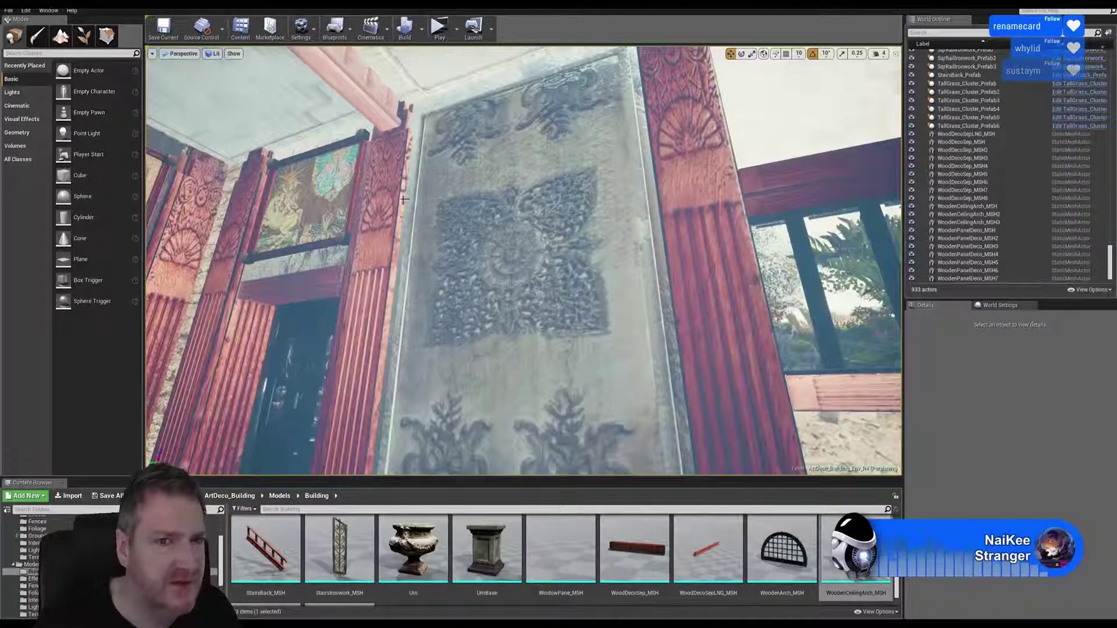
right_drag(522, 260, 524, 381)
right_drag(459, 228, 355, 219)
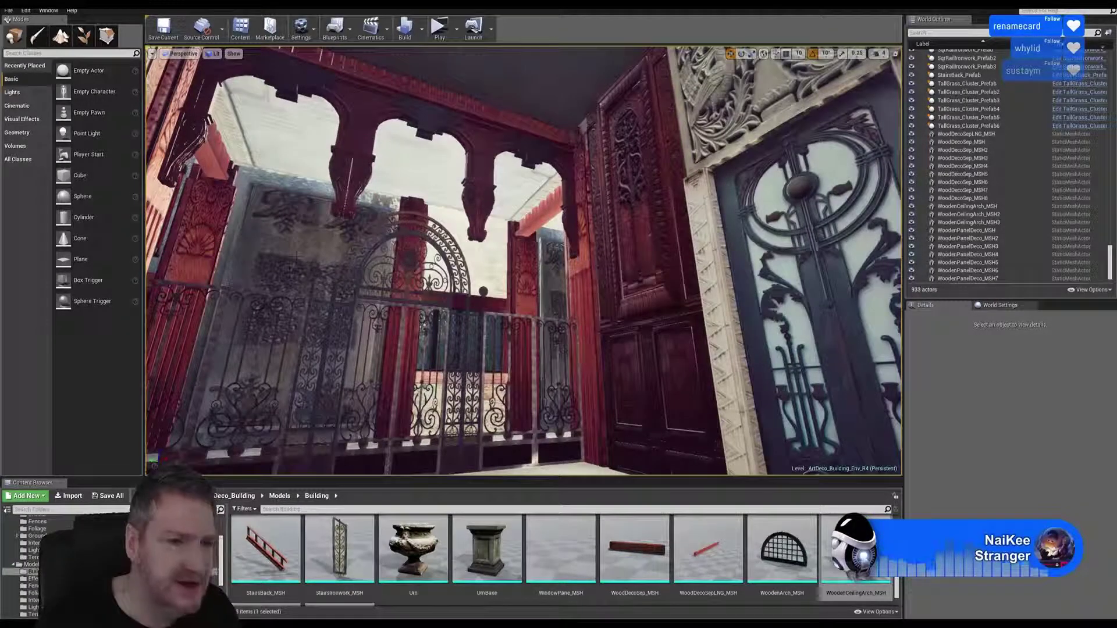
right_drag(524, 260, 773, 232)
right_drag(589, 244, 538, 250)
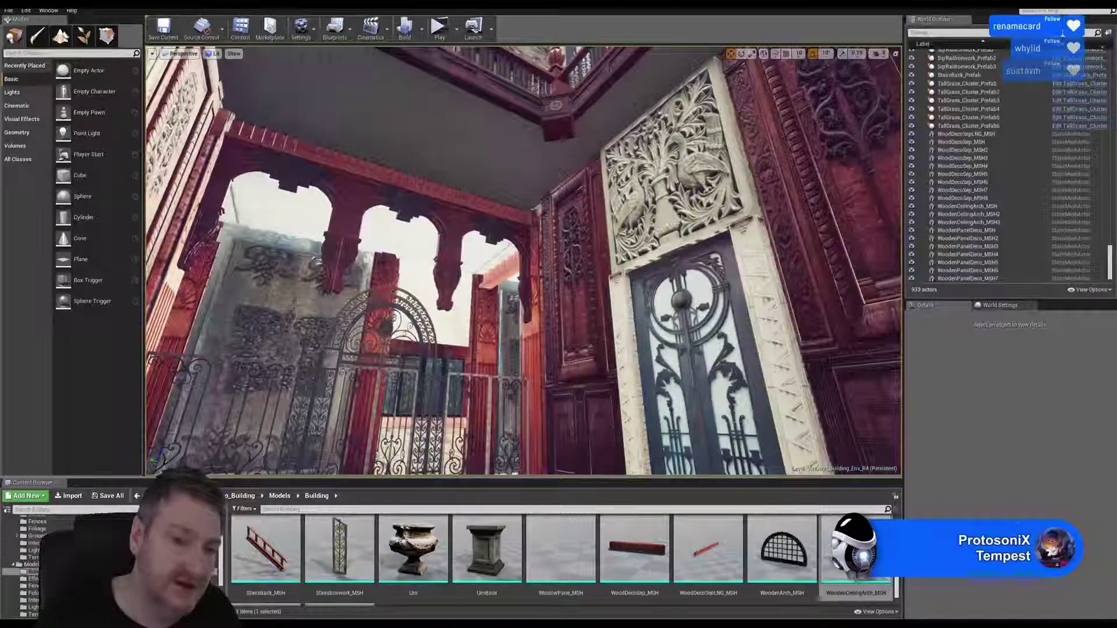
right_drag(303, 313, 183, 372)
key(w)
key(w)
right_drag(76, 271, 273, 427)
right_drag(504, 280, 495, 283)
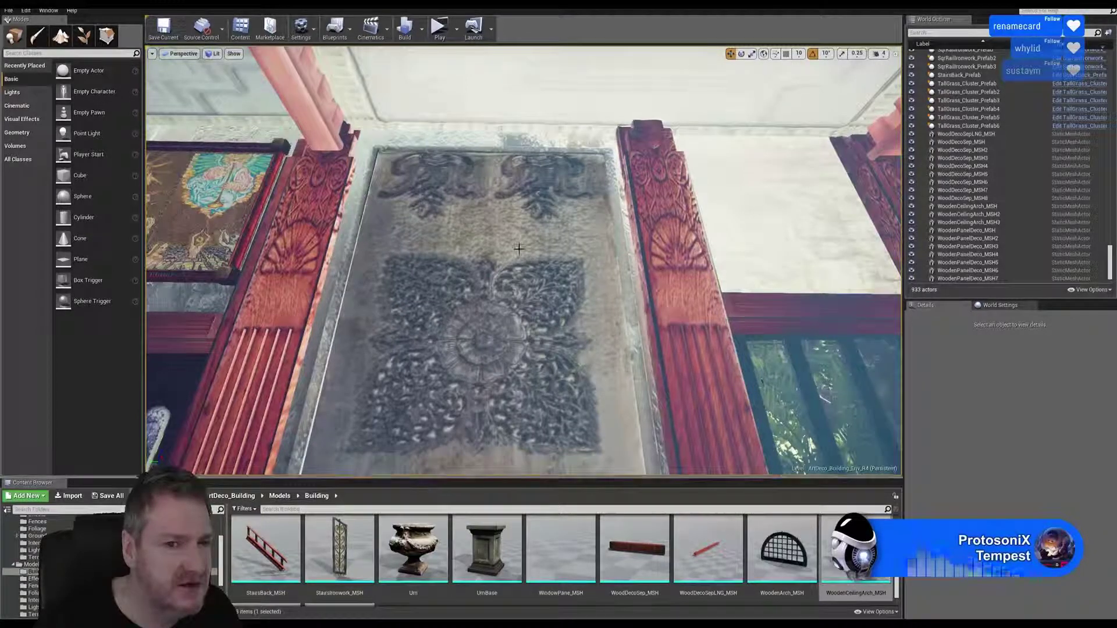
right_drag(428, 447, 558, 474)
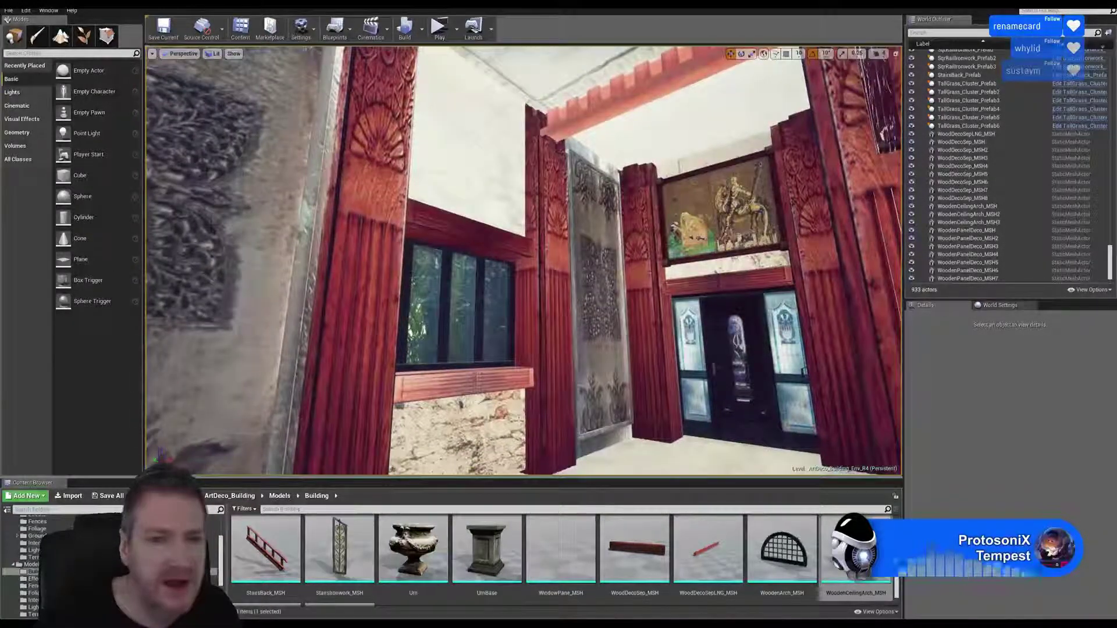
right_drag(486, 226, 228, 221)
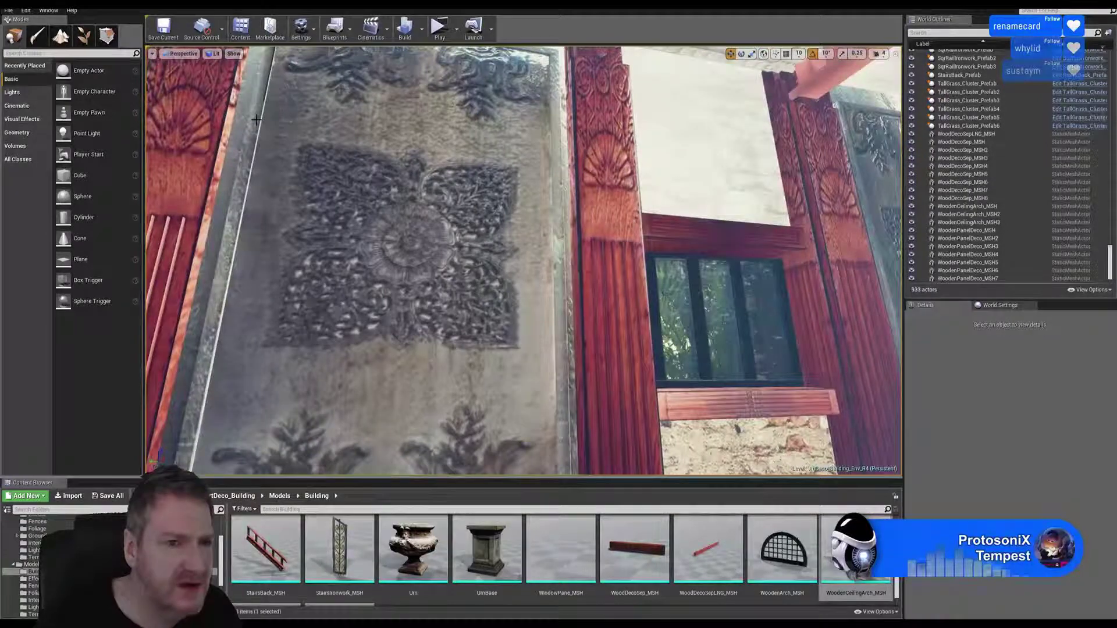
right_drag(254, 107, 253, 77)
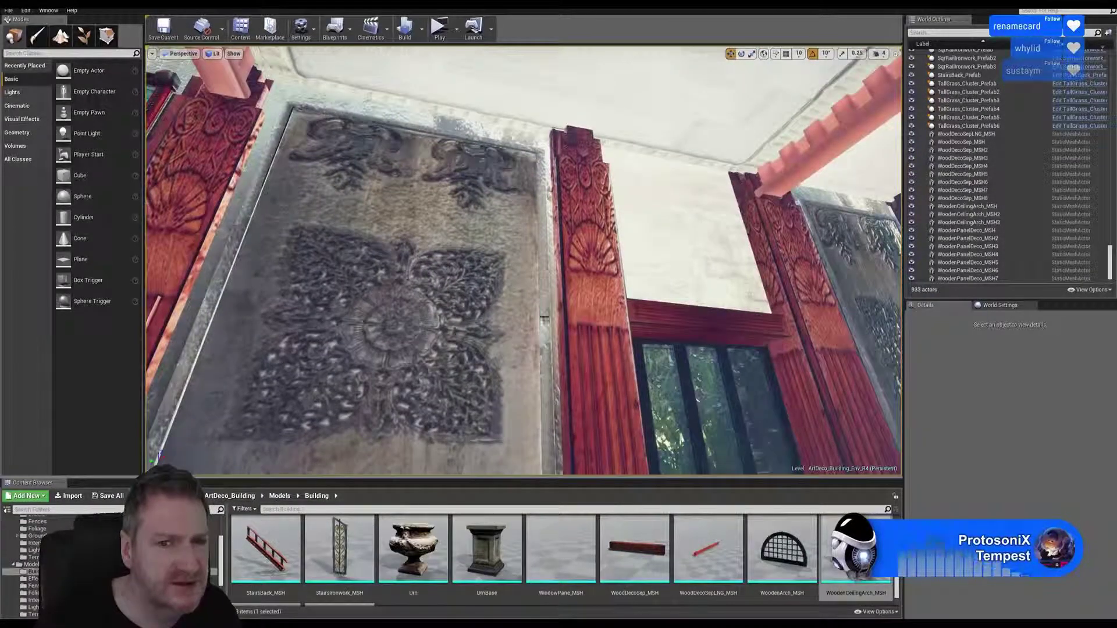
Switch to 3ds Max, where the Art Deco building's source models are open
click(1077, 6)
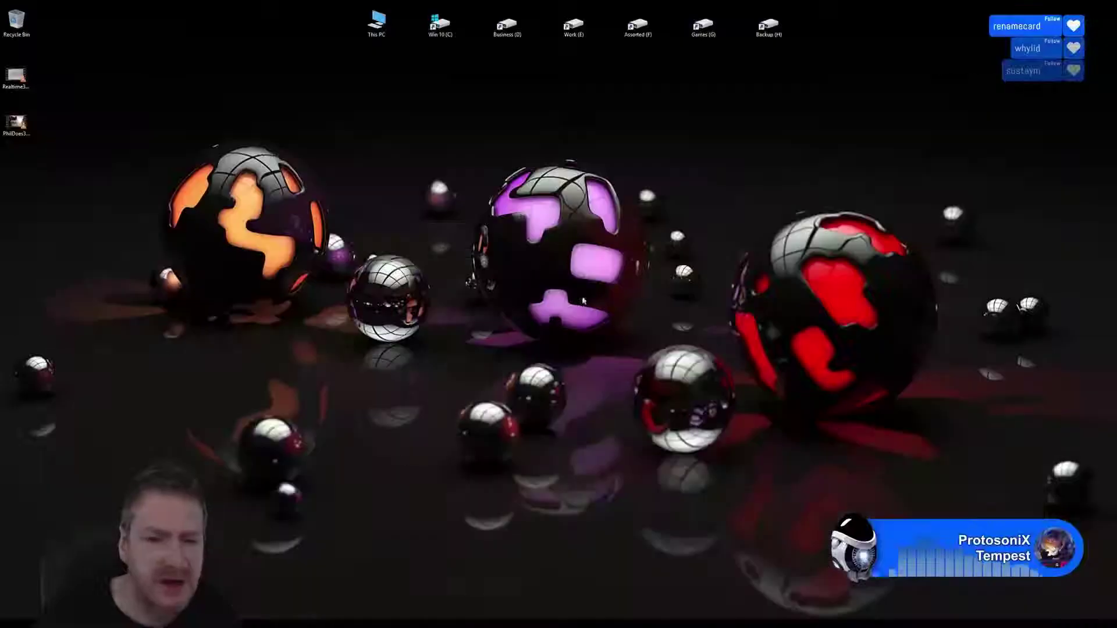
key(alt+Tab)
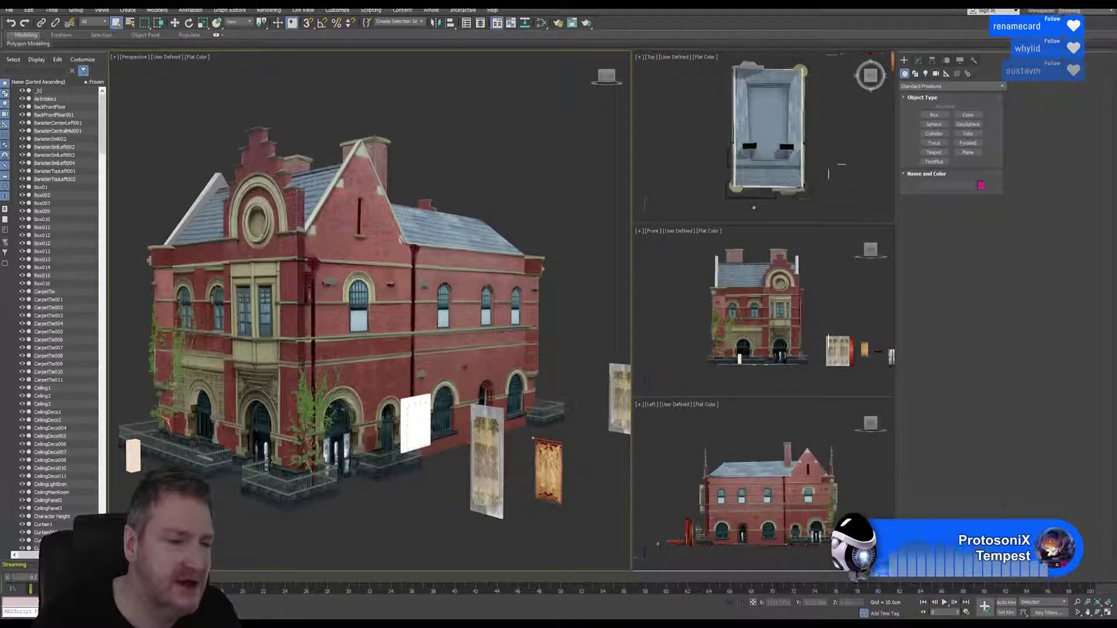
key(super)
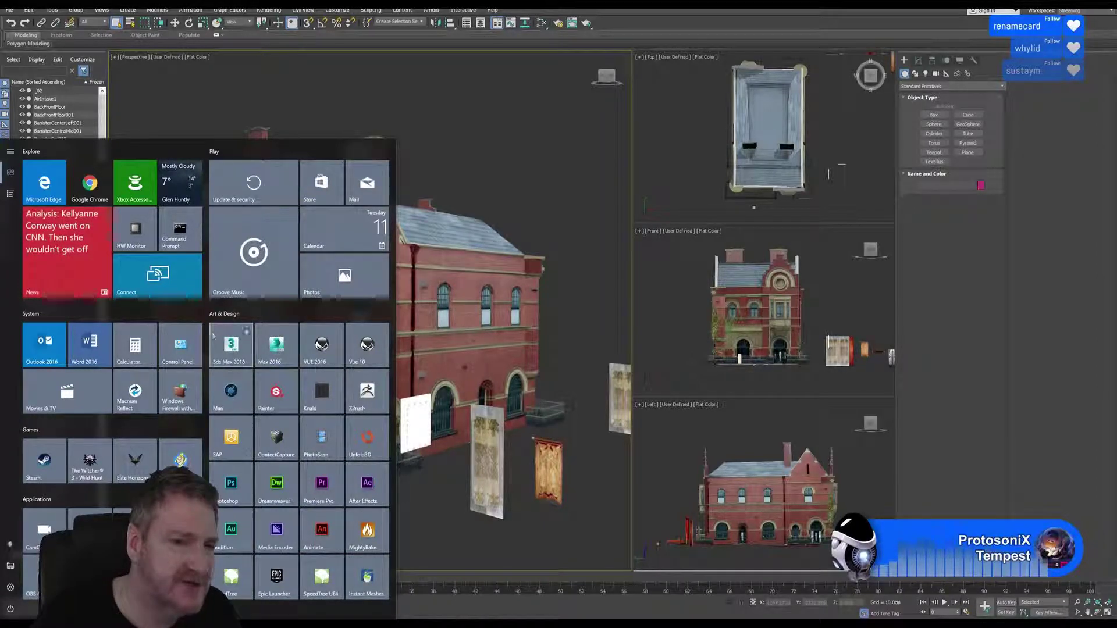
click(615, 22)
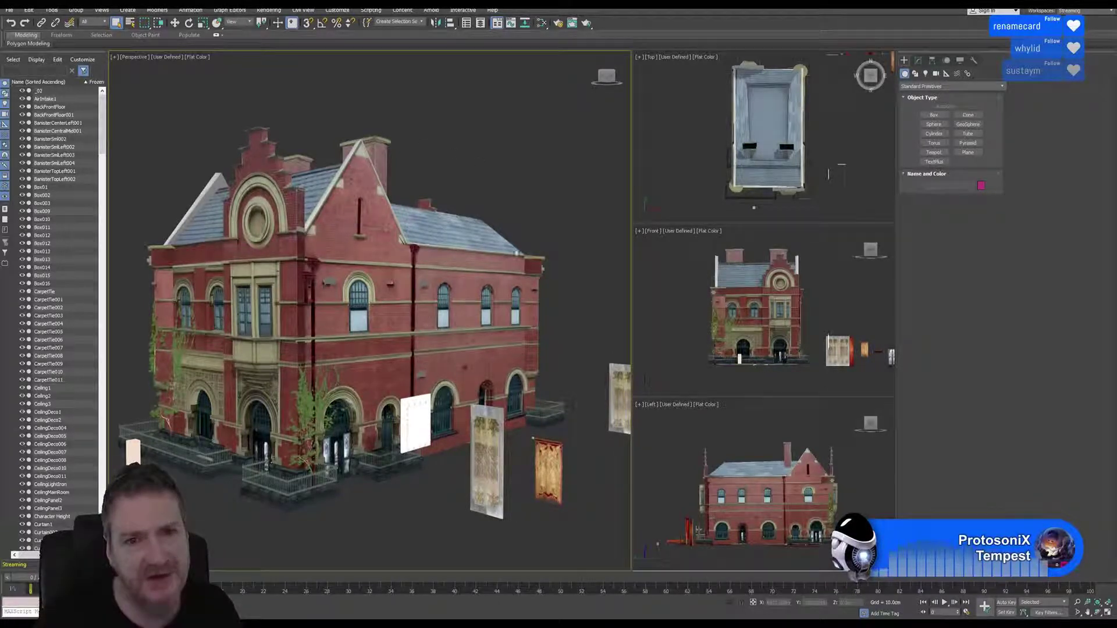
Examine the carved plaster panels standing beside the building, up close and in relation to the neighbouring pieces
click(1097, 613)
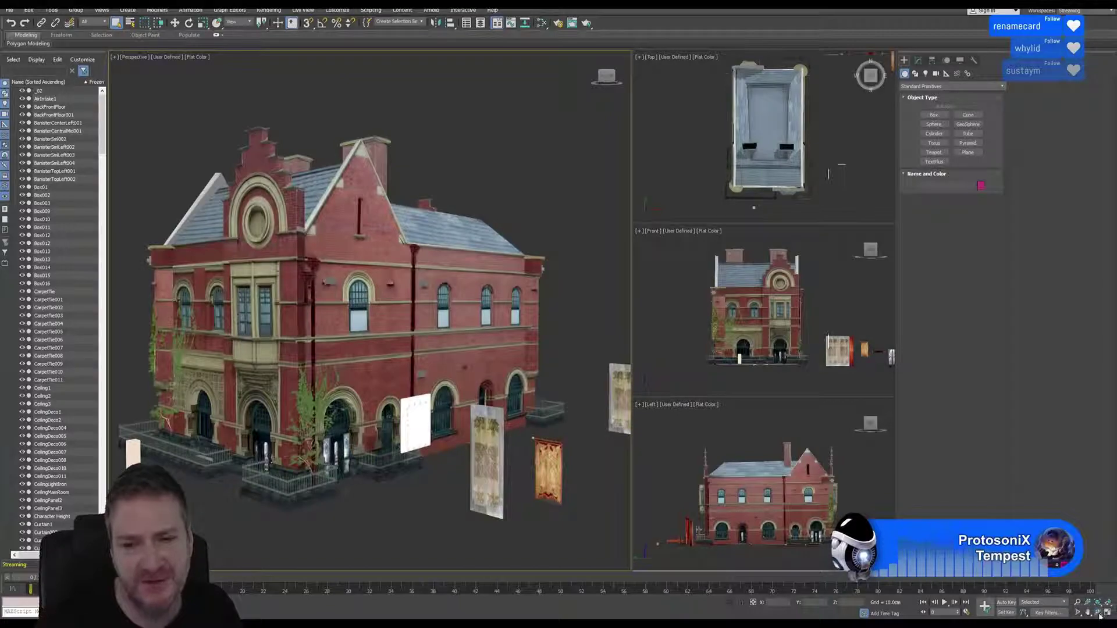
drag(366, 274, 405, 294)
middle_drag(405, 294, 297, 173)
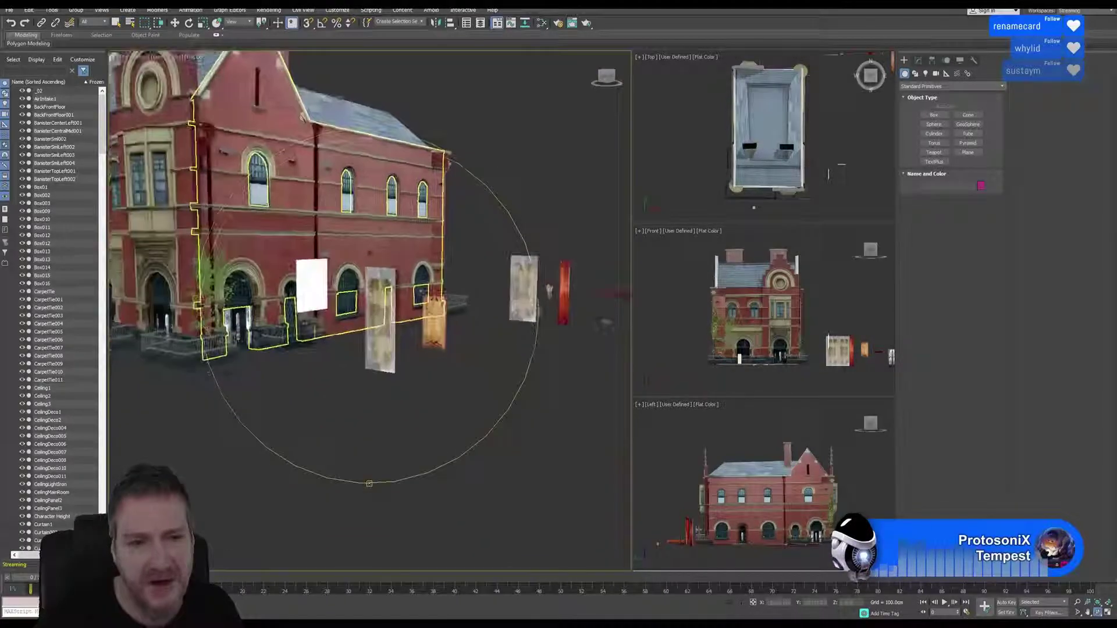
scroll(368, 319, up, 2)
drag(377, 322, 401, 307)
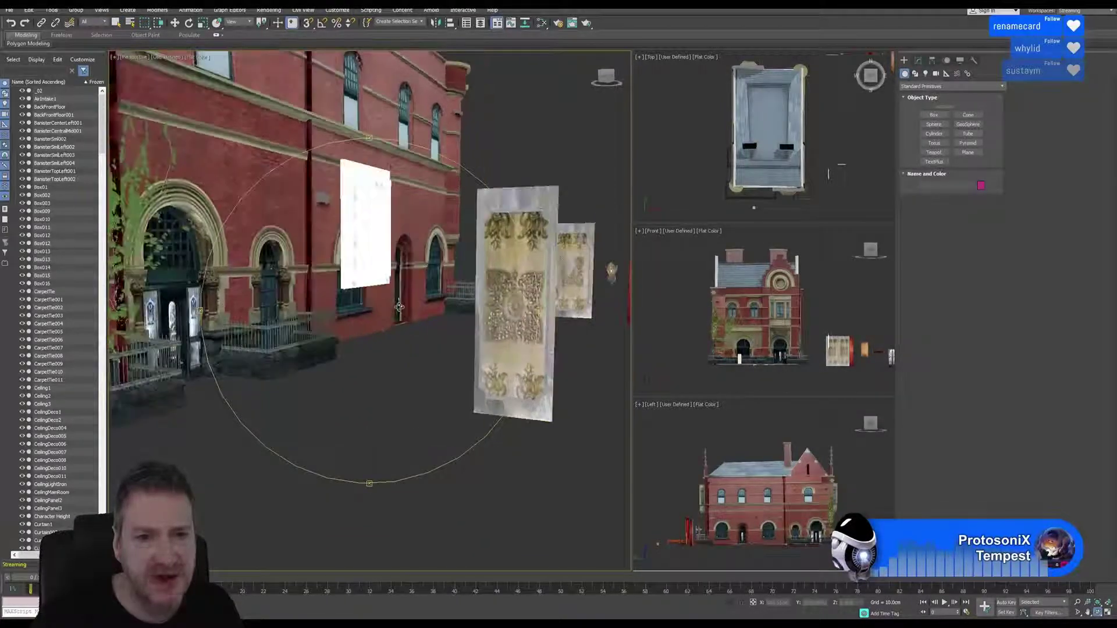
drag(459, 278, 408, 292)
scroll(379, 294, up, 2)
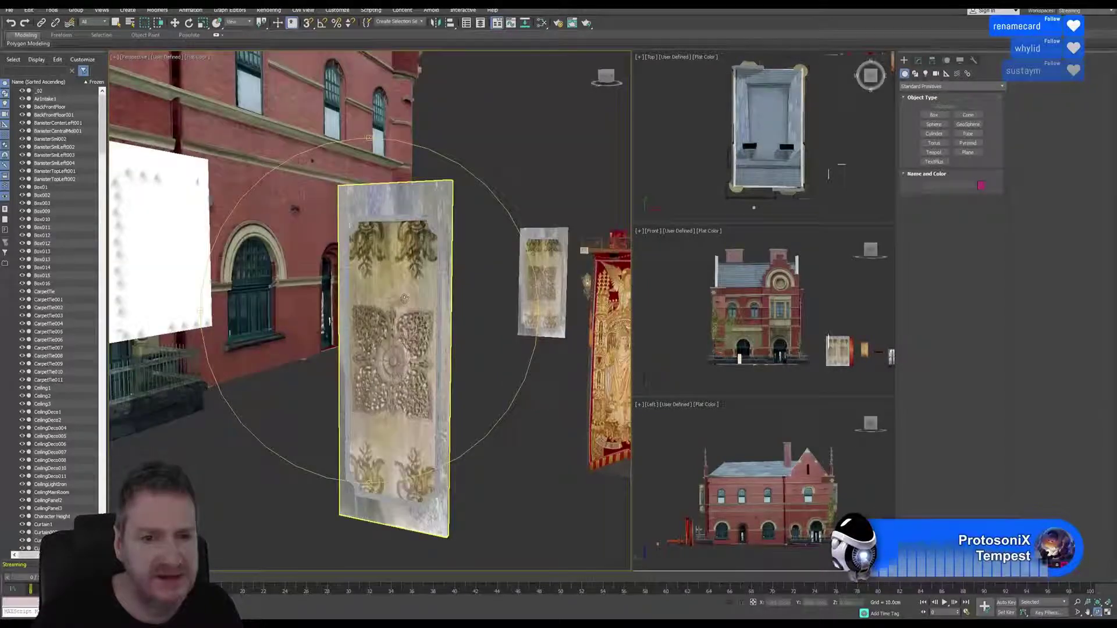
middle_drag(405, 297, 360, 343)
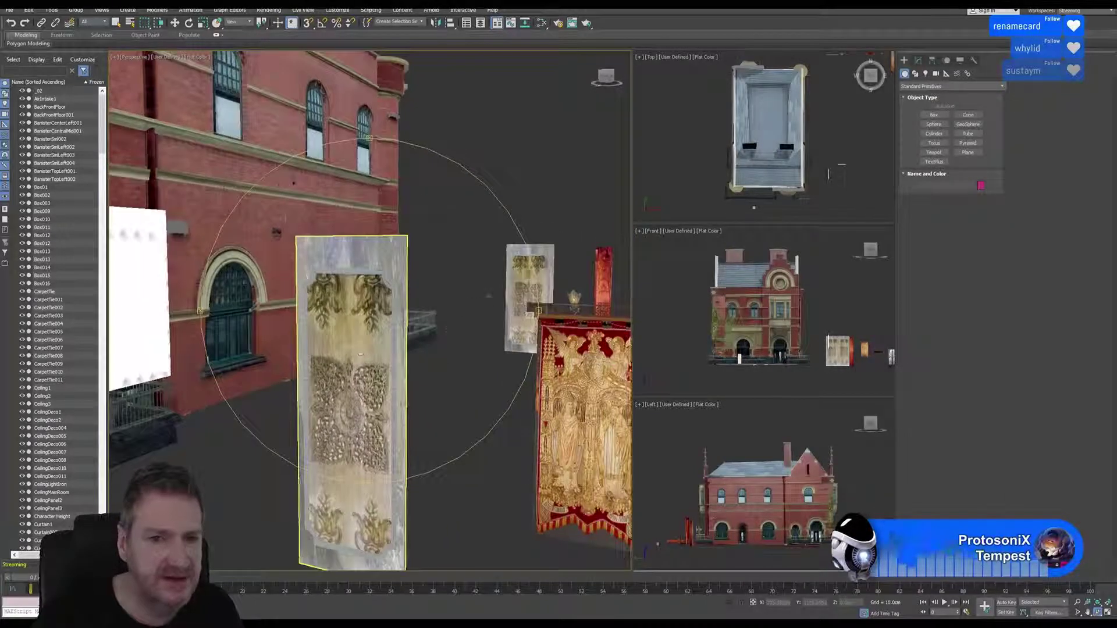
drag(474, 322, 480, 252)
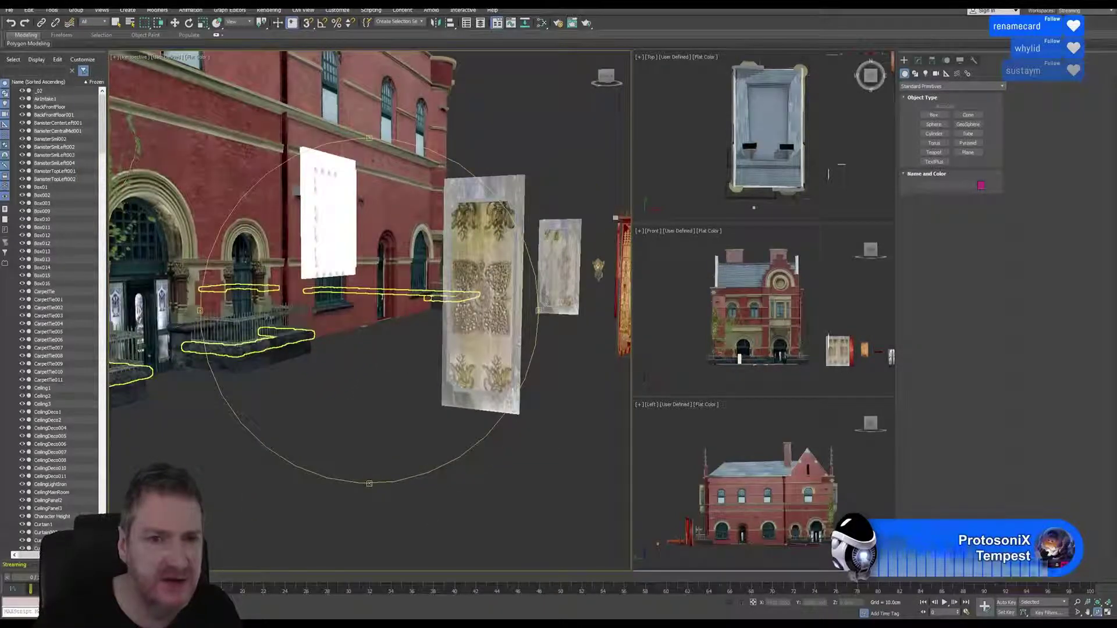
scroll(504, 247, up, 3)
scroll(501, 246, up, 2)
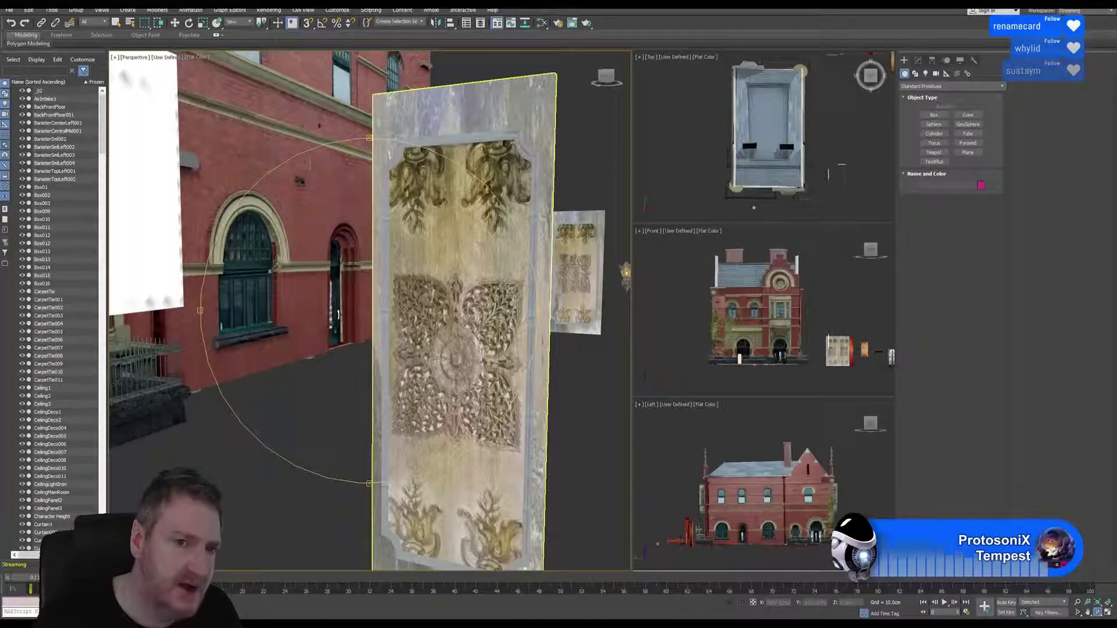
scroll(427, 307, down, 3)
drag(428, 306, 410, 335)
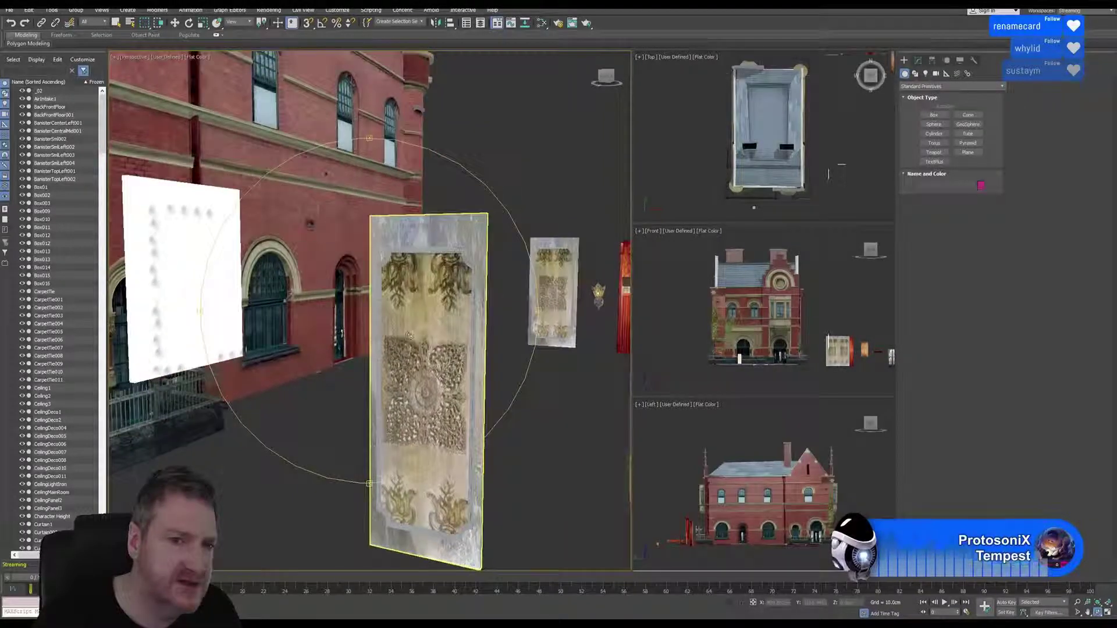
Select the front carved plaster panel, PlasterPanelA, and begin exporting only that object
click(116, 22)
click(428, 360)
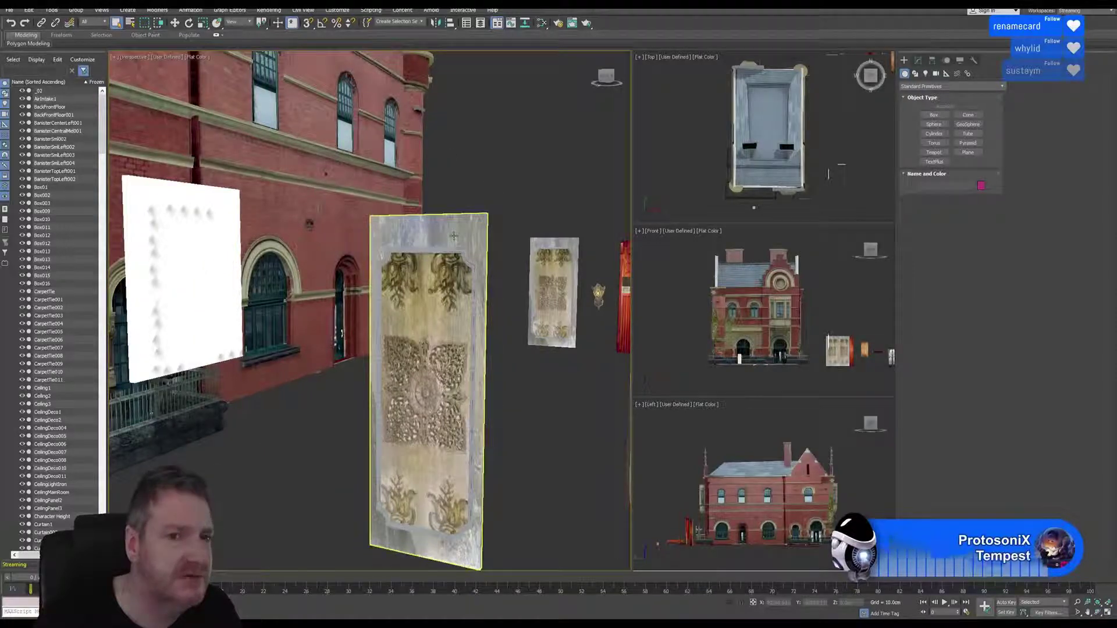
click(917, 60)
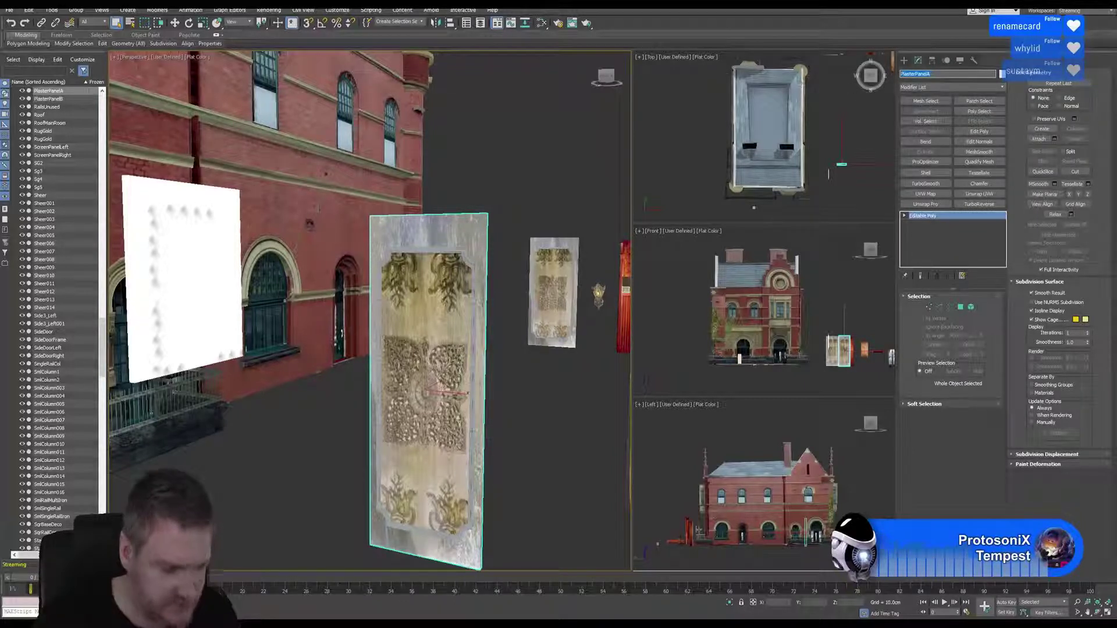
click(10, 10)
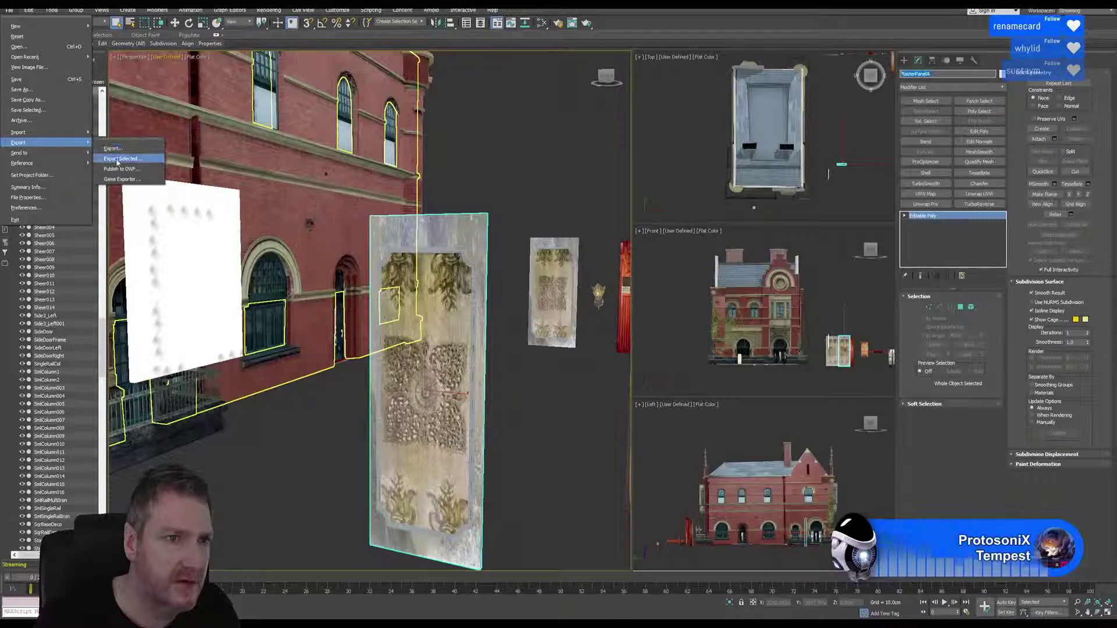
click(111, 148)
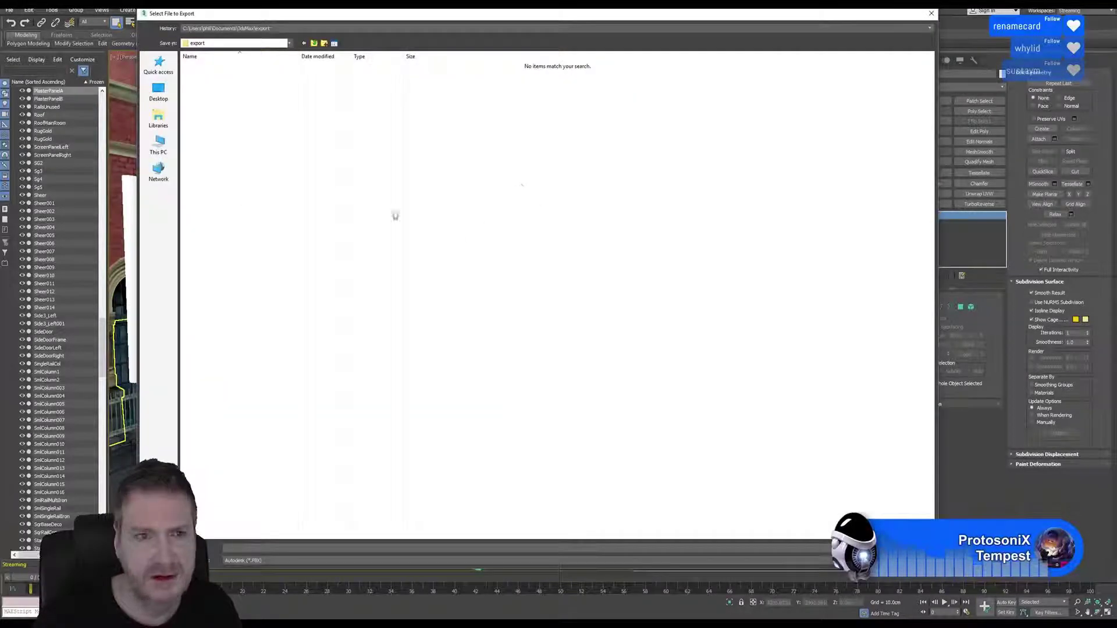
Create a new folder named Panels inside the Max 2018 versions folder for the export
click(268, 31)
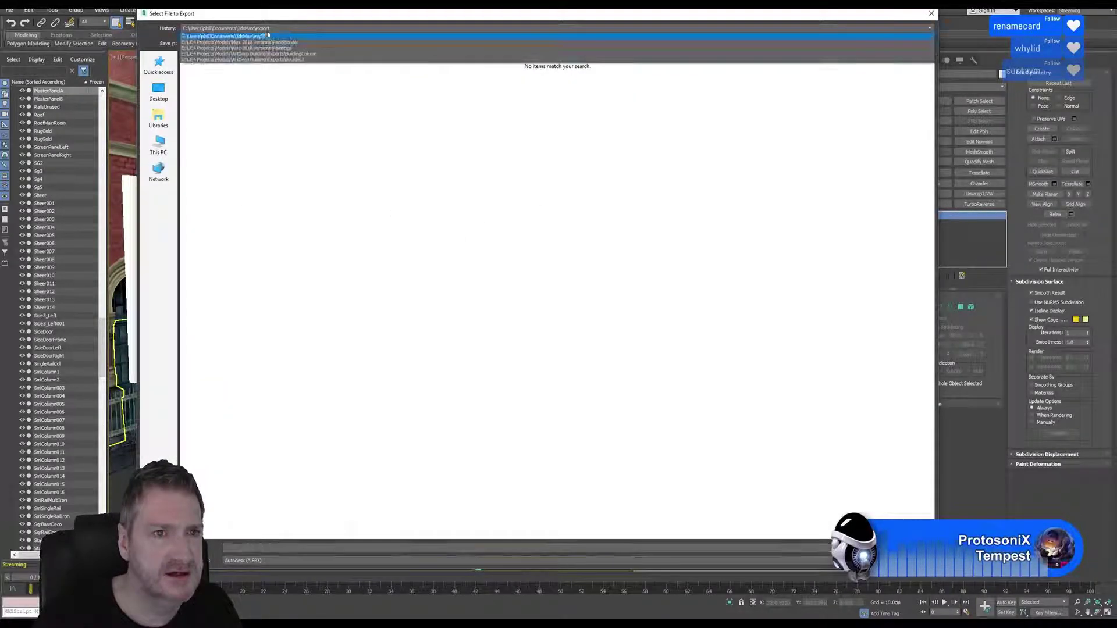
click(298, 42)
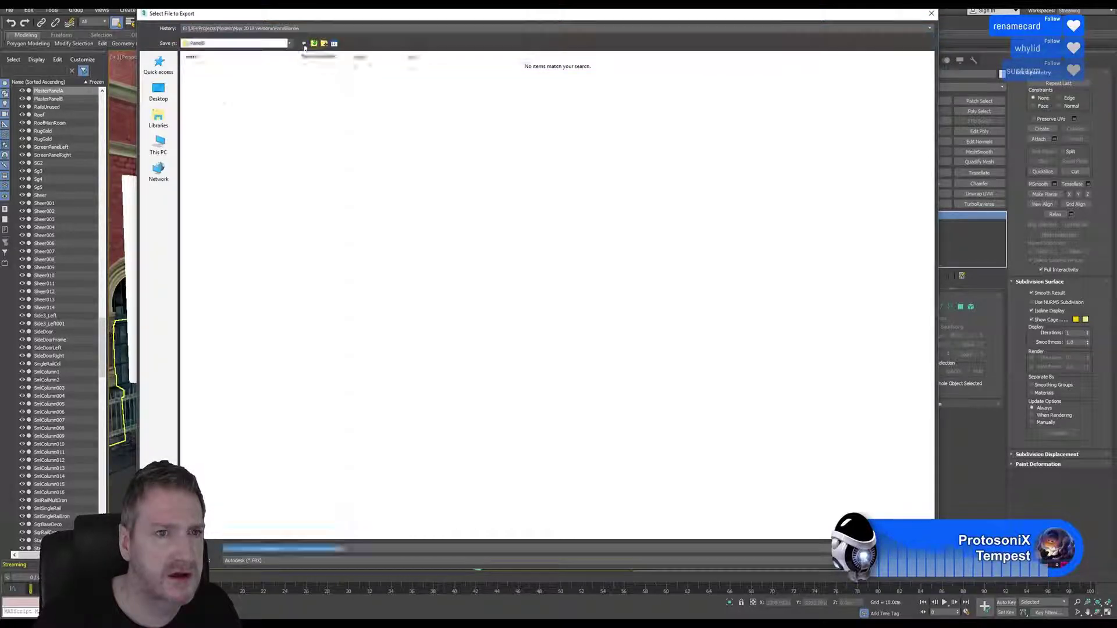
click(314, 45)
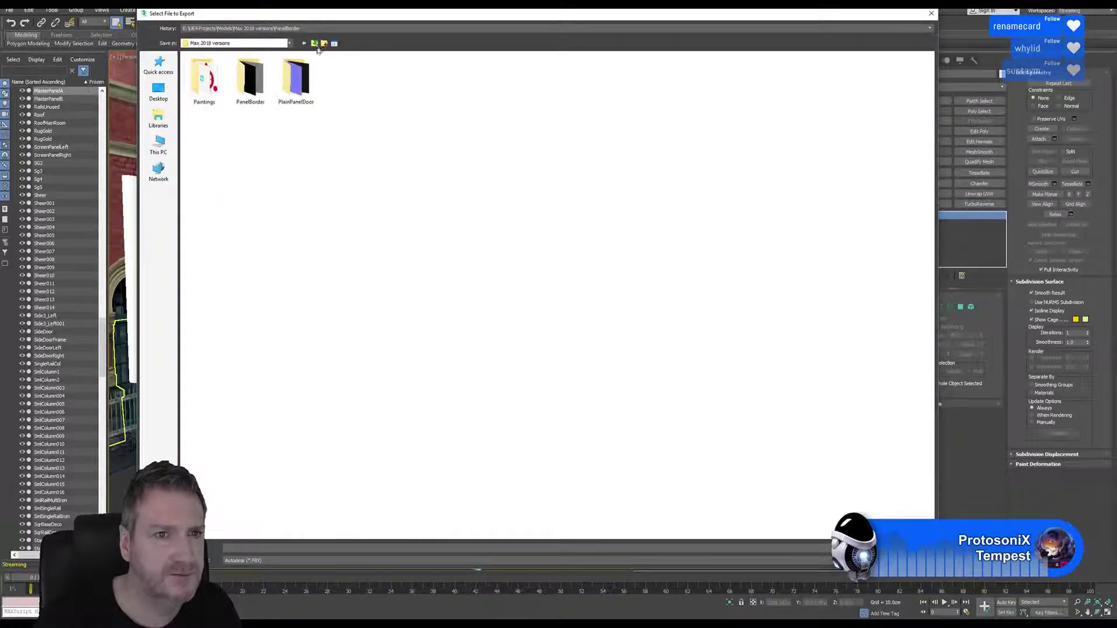
right_click(375, 111)
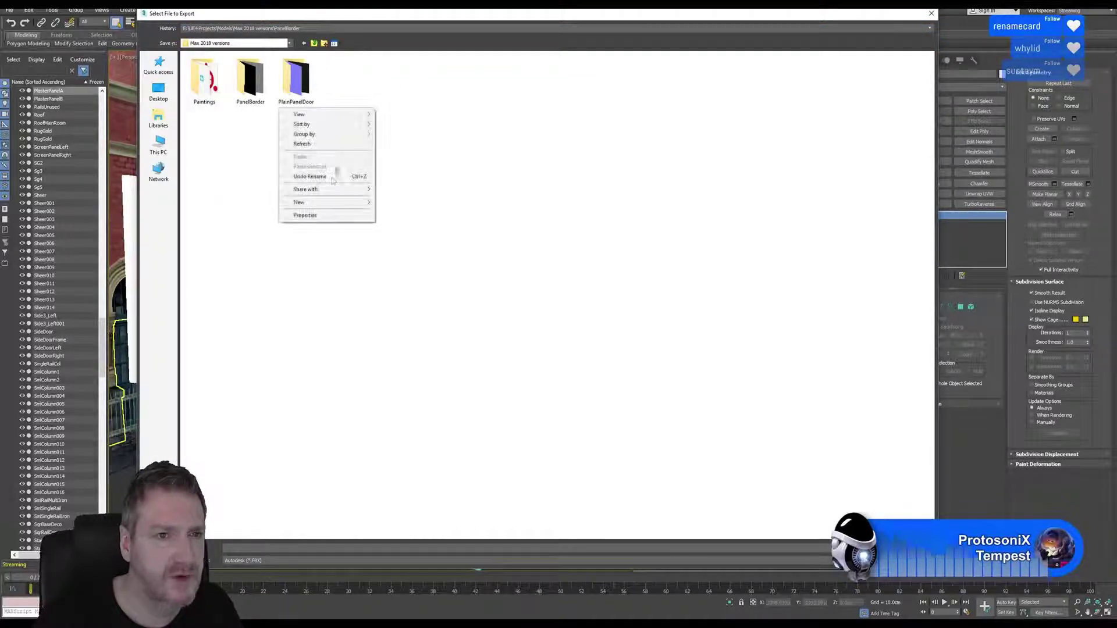
mouse_move(314, 202)
click(237, 204)
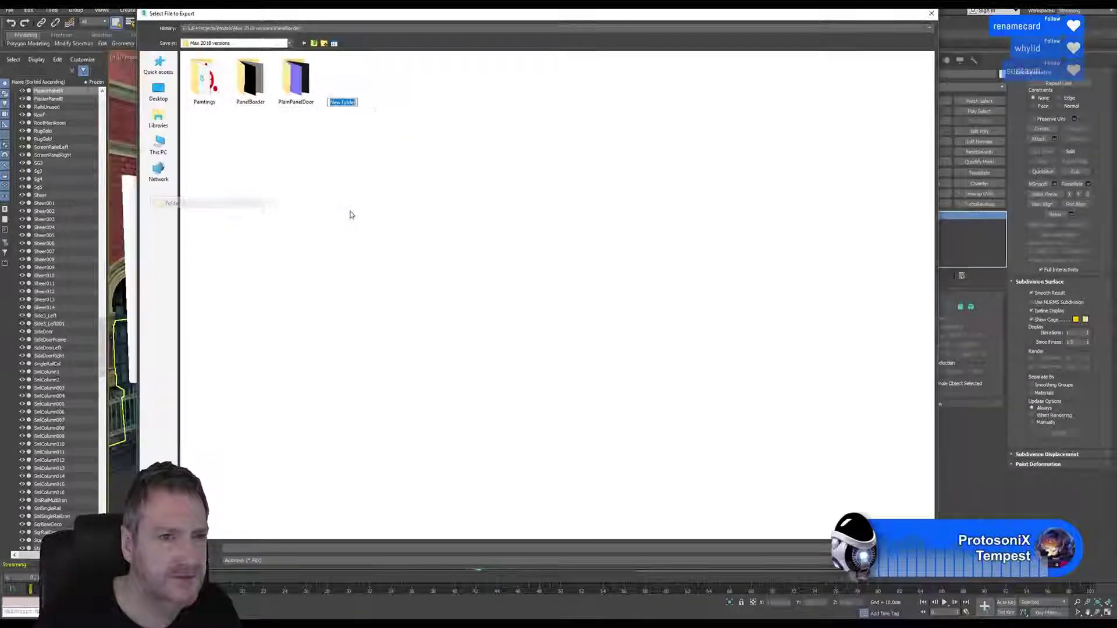
text(F)
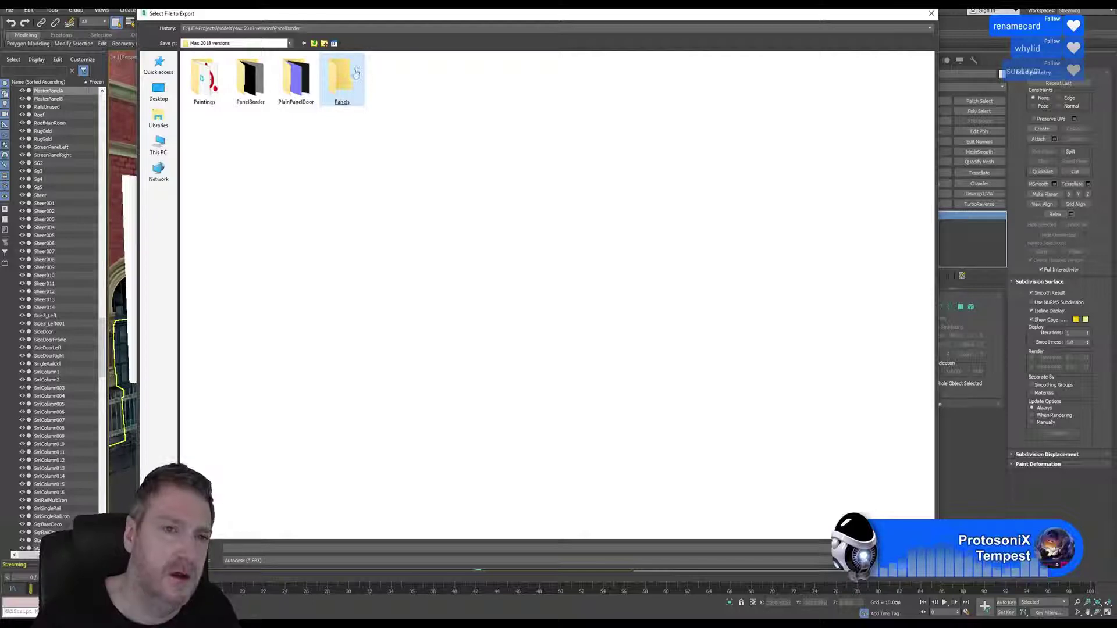
Export the selected panel into the Panels folder as the FBX file PlasterPanelA, keeping the current FBX preset
key(Return)
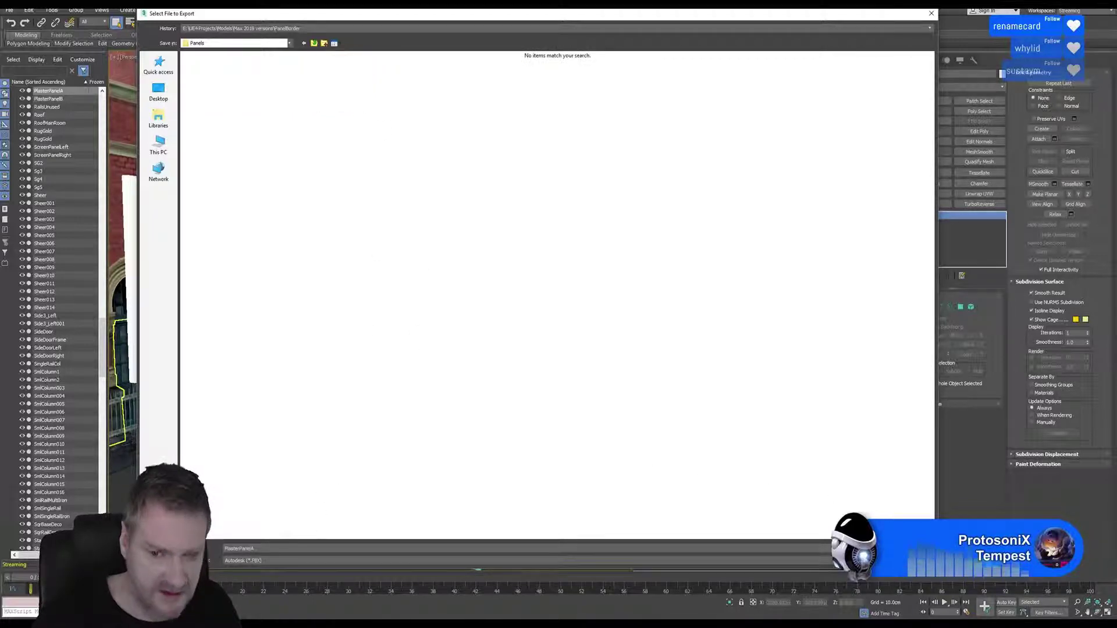
key(Return)
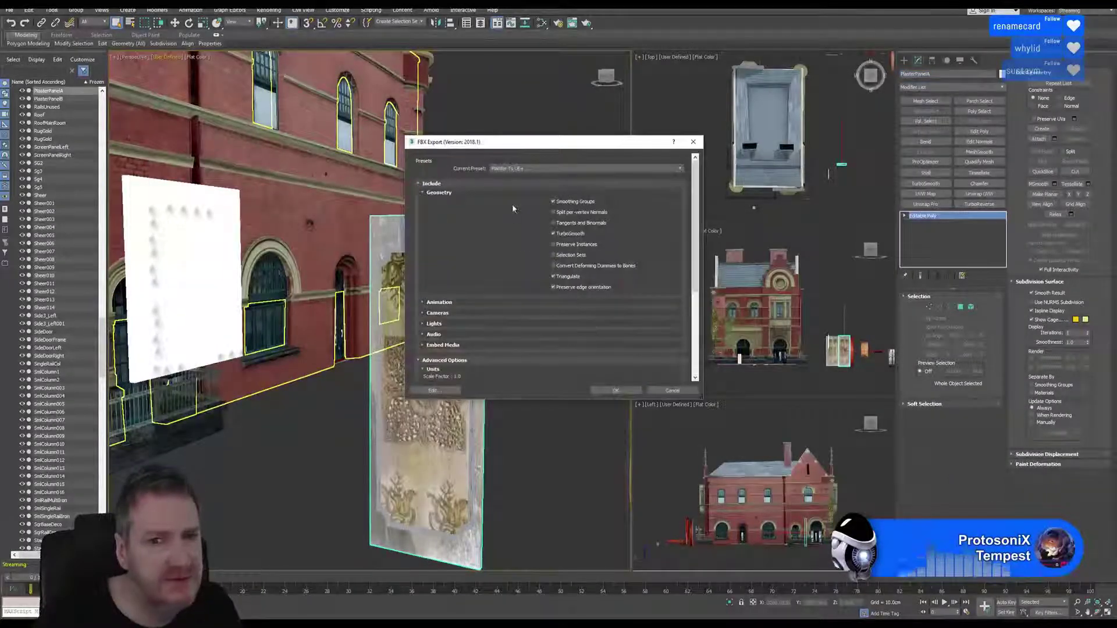
click(615, 390)
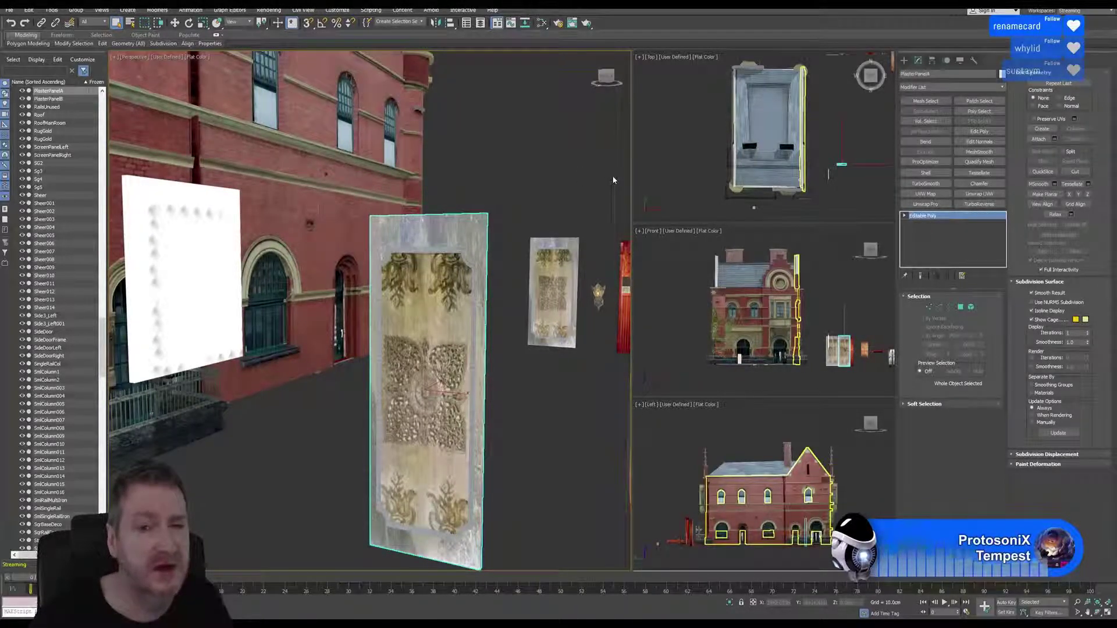
scroll(396, 305, down, 5)
alt+middle_drag(369, 274, 426, 321)
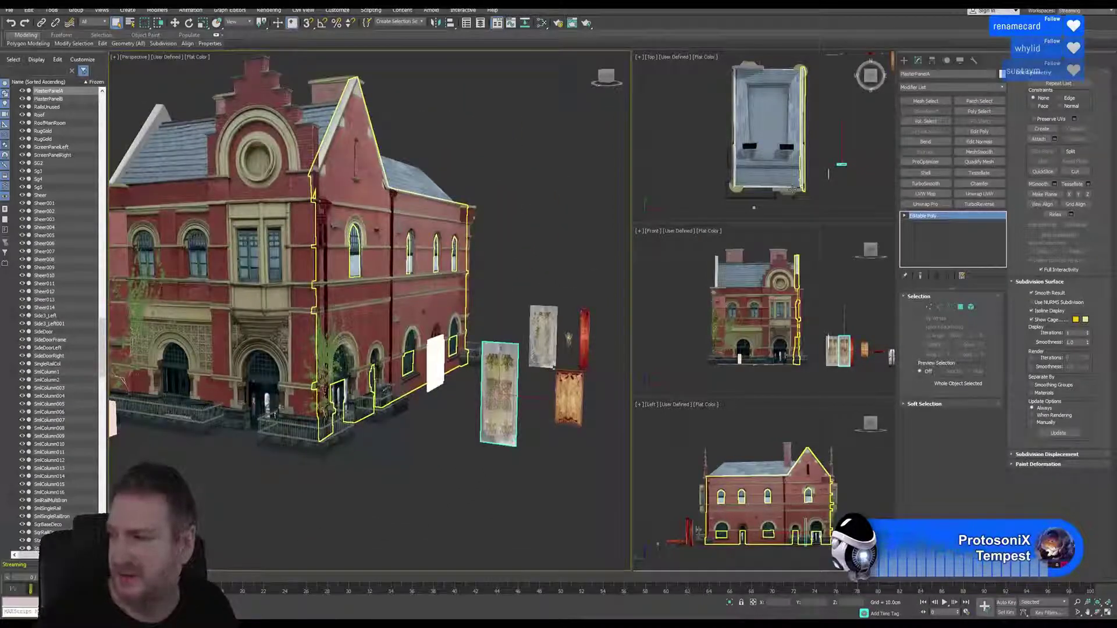
Switch to Unreal Editor and import PlasterPanelA.FBX from the Panels folder into Models/Building, then dismiss the message log
key(super+d)
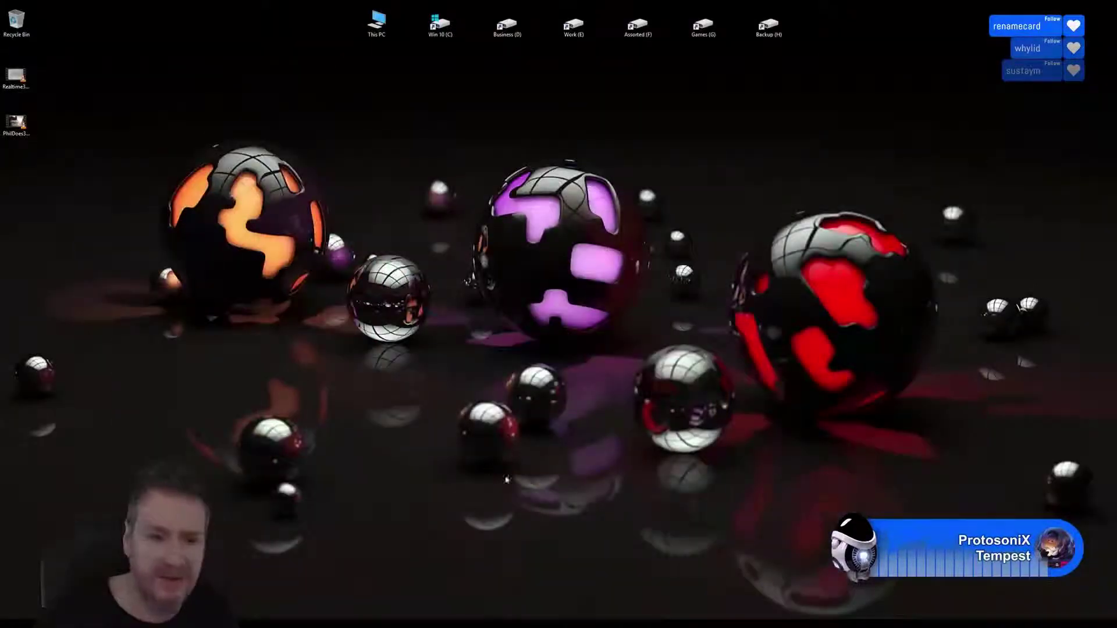
key(alt+Tab)
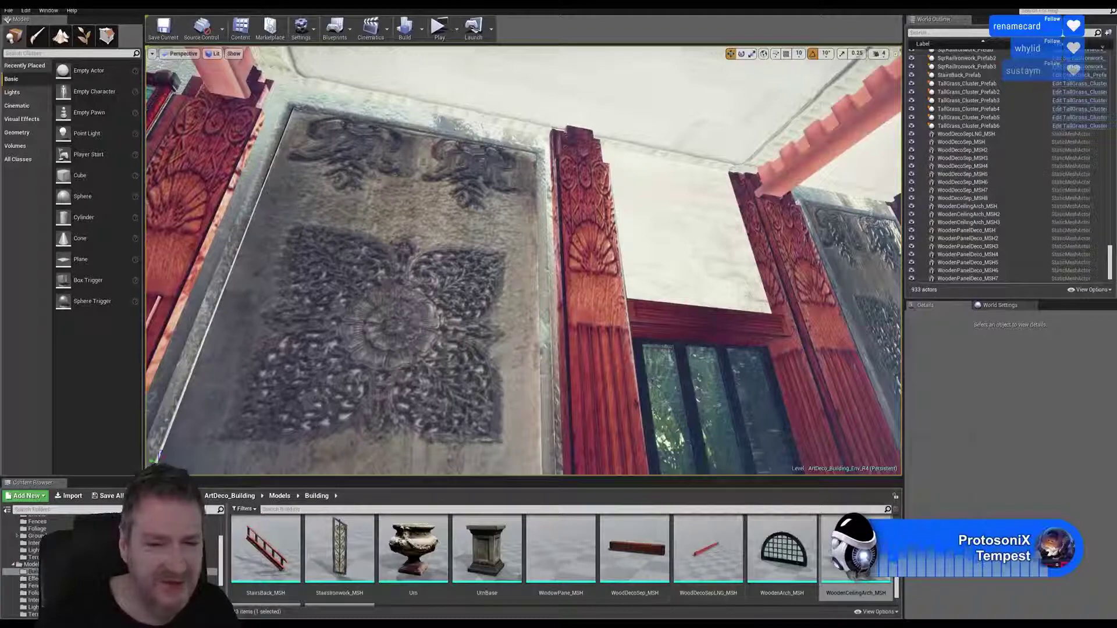
click(69, 496)
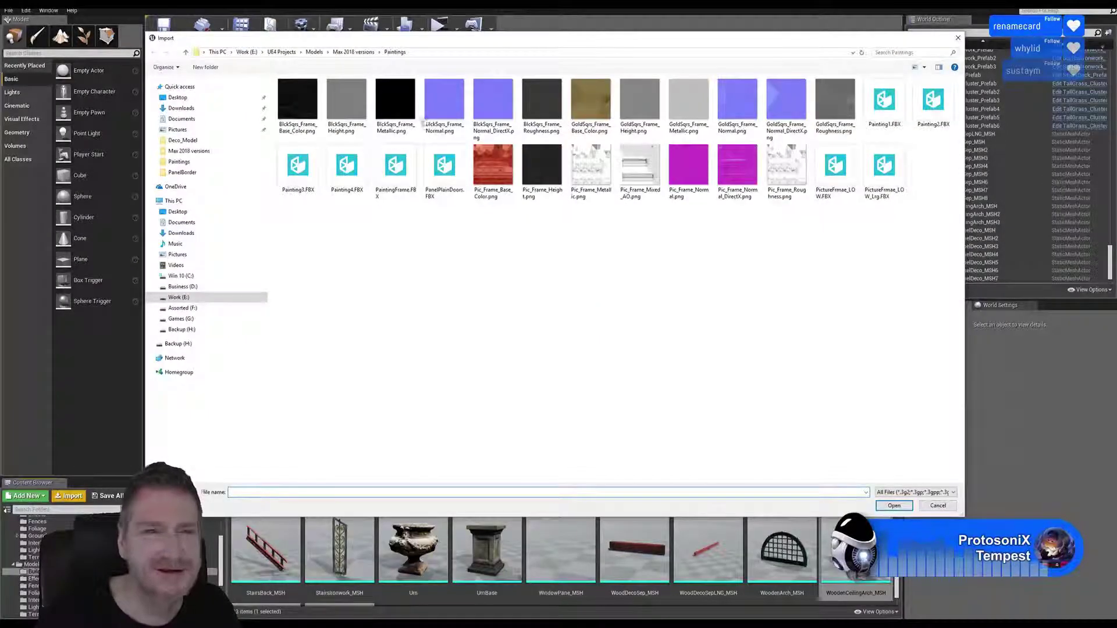
click(356, 52)
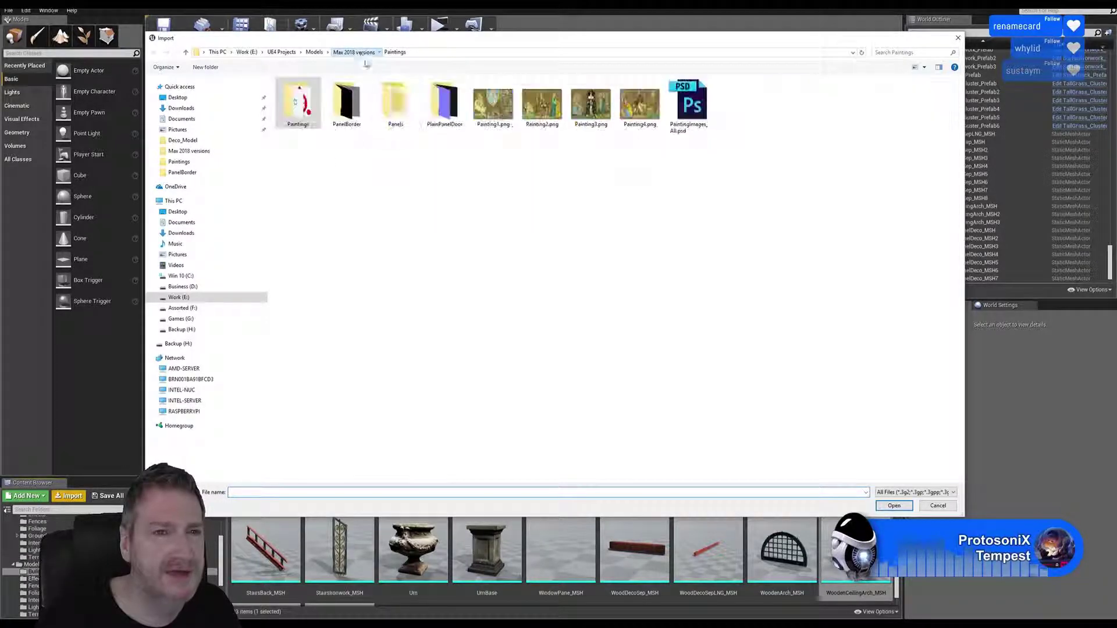
double_click(396, 101)
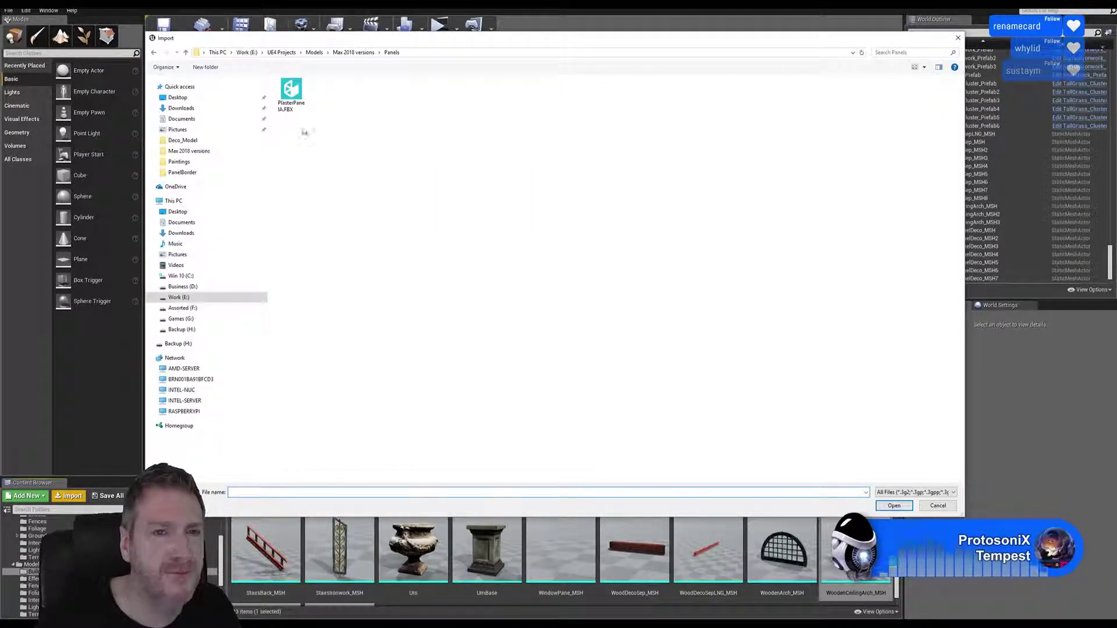
double_click(291, 93)
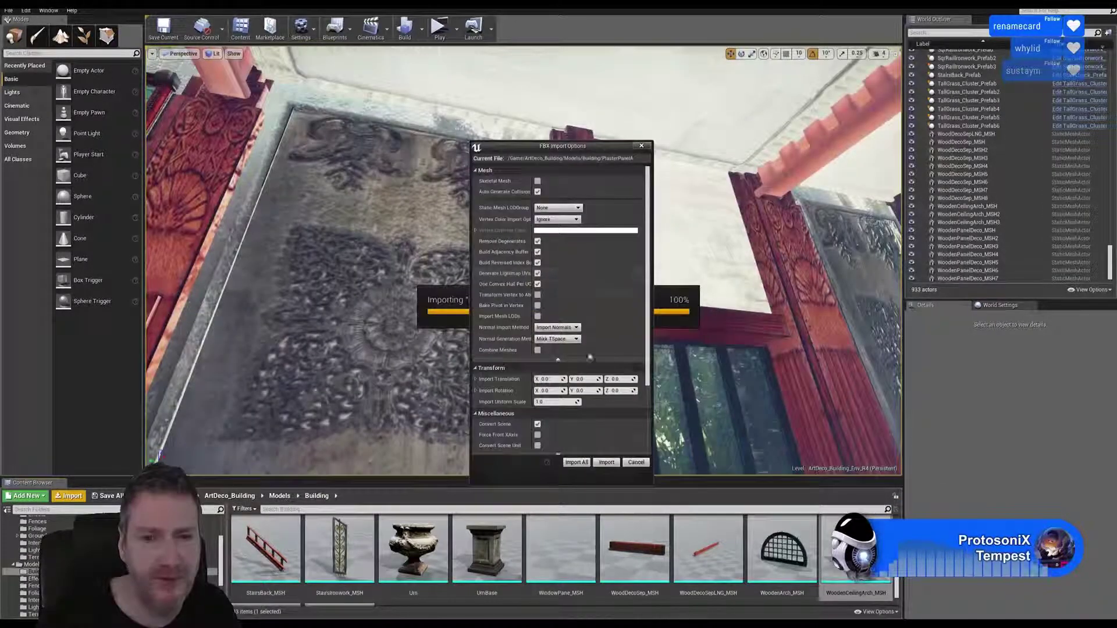
click(606, 462)
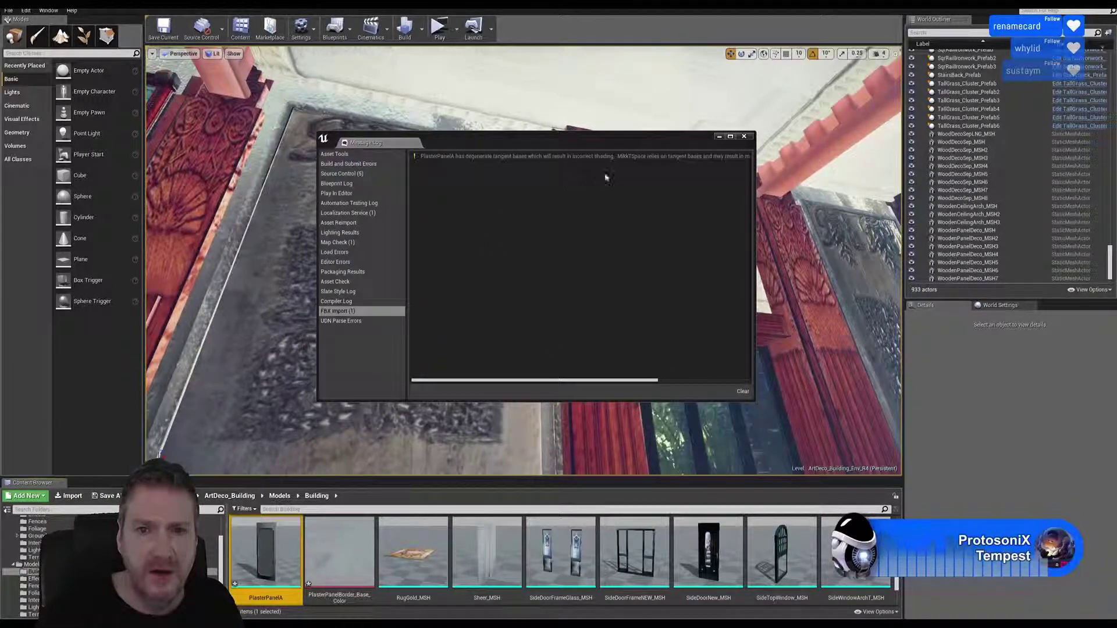
click(743, 136)
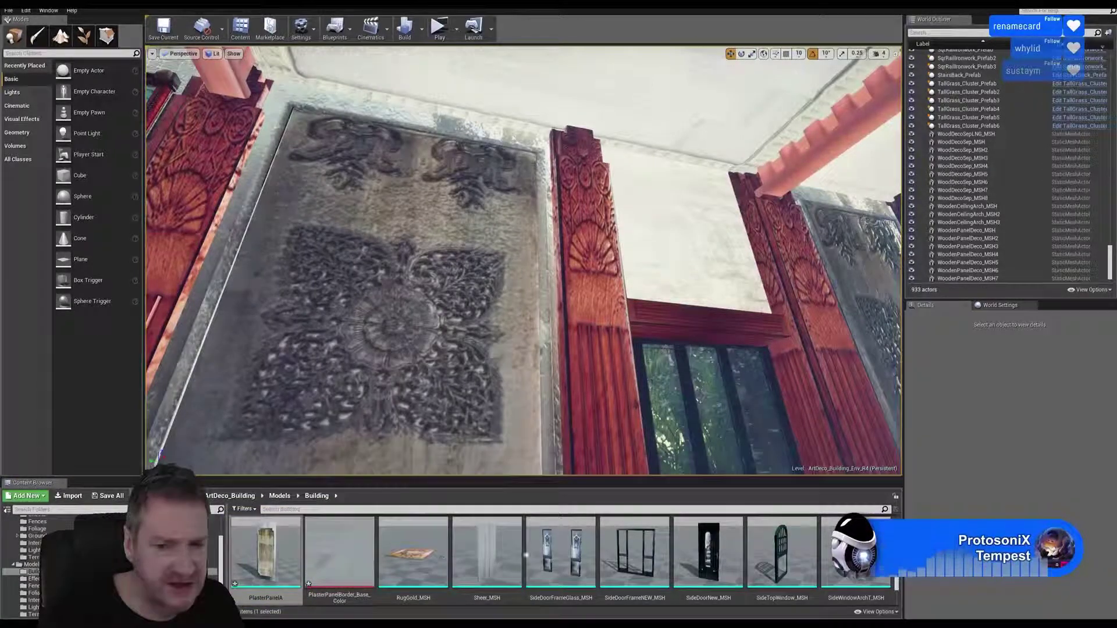
Open the imported PlasterPanelA mesh and examine its carved ornament, moulded frame and assigned materials
double_click(270, 556)
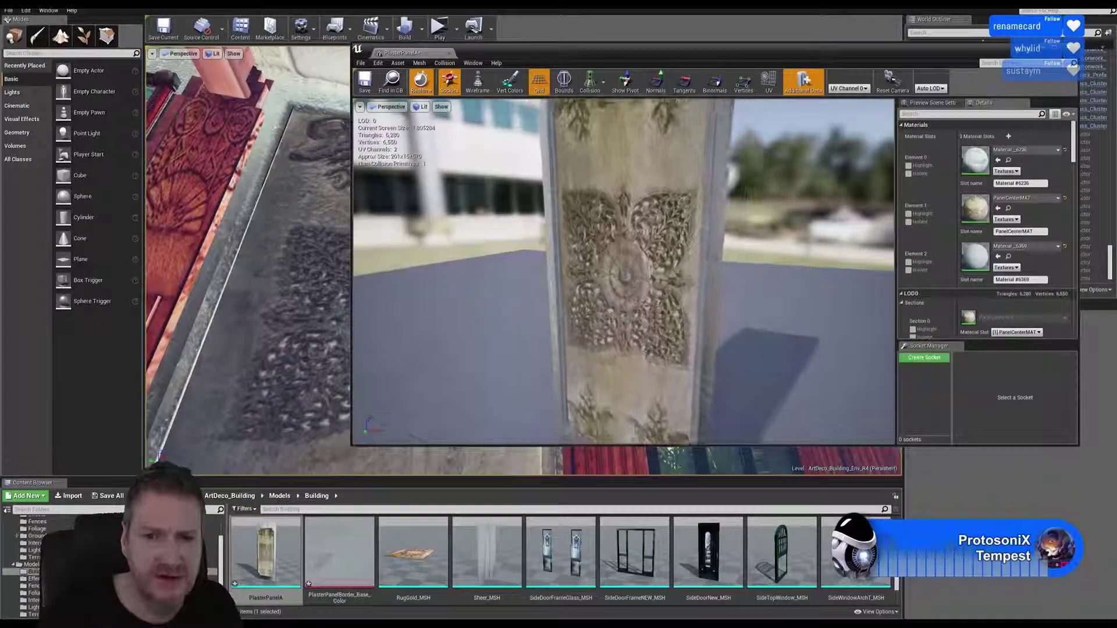
right_drag(599, 326, 599, 293)
drag(599, 294, 508, 271)
right_drag(625, 256, 625, 285)
middle_drag(625, 285, 704, 168)
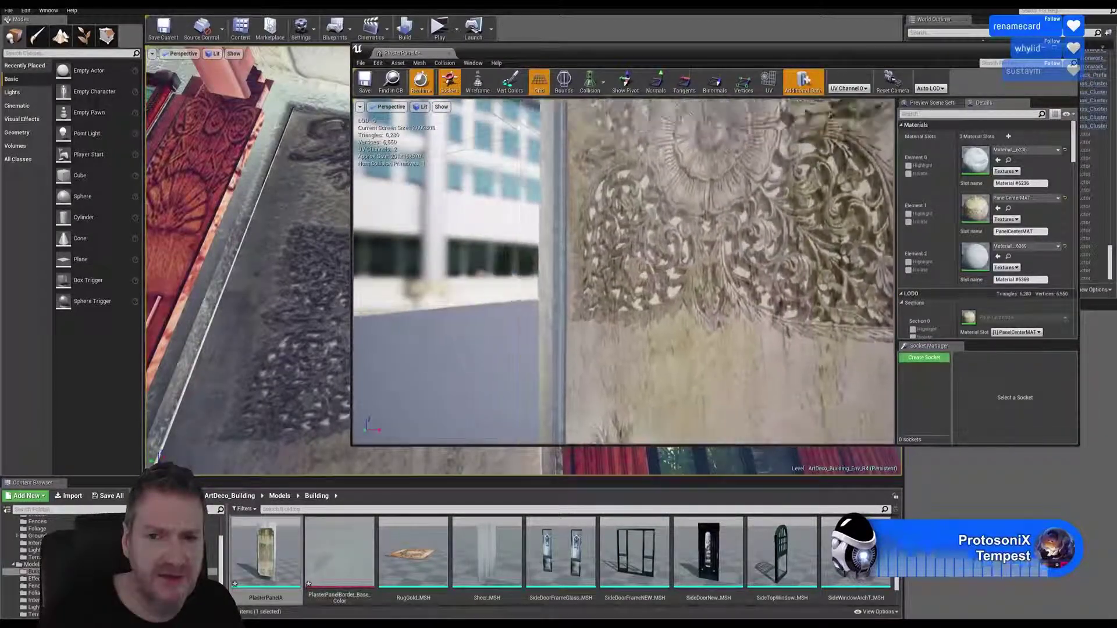
drag(602, 277, 787, 115)
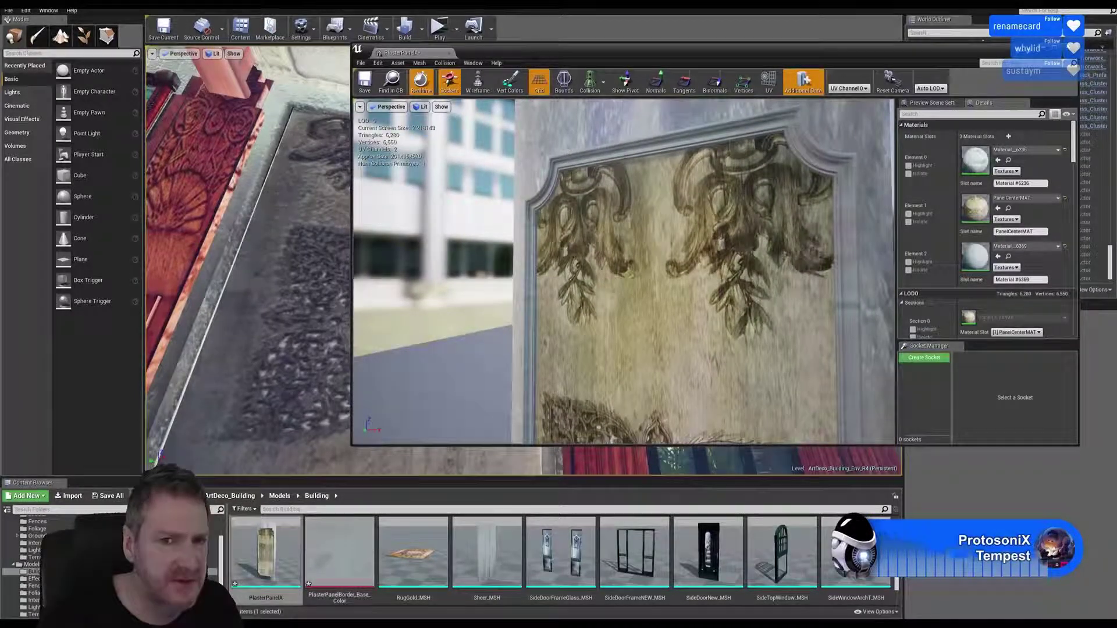
scroll(623, 272, down, 5)
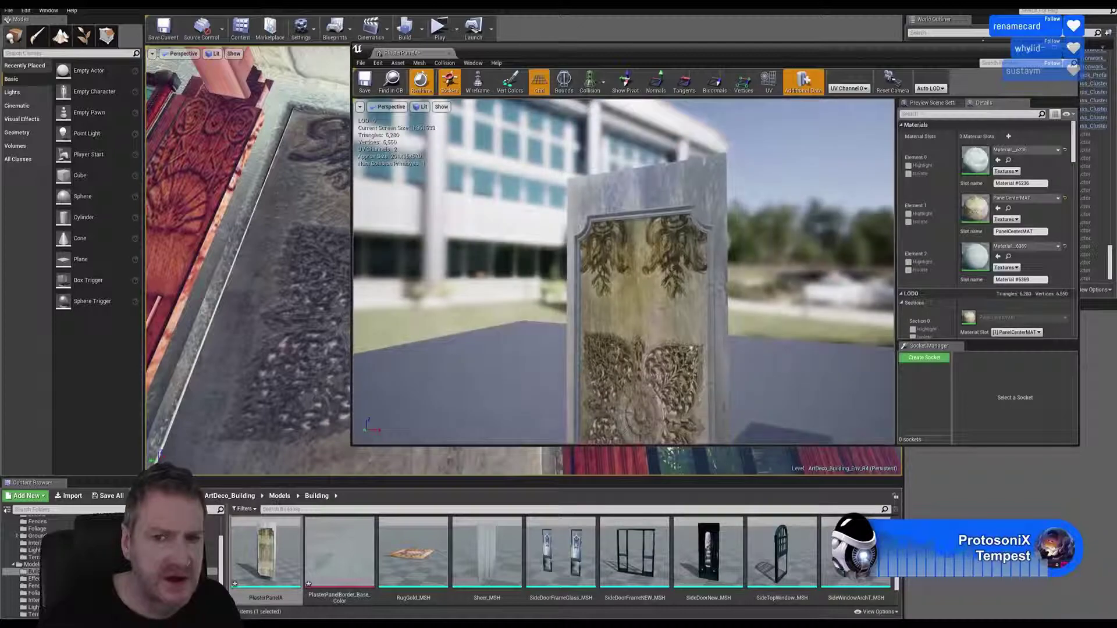
middle_drag(624, 272, 611, 355)
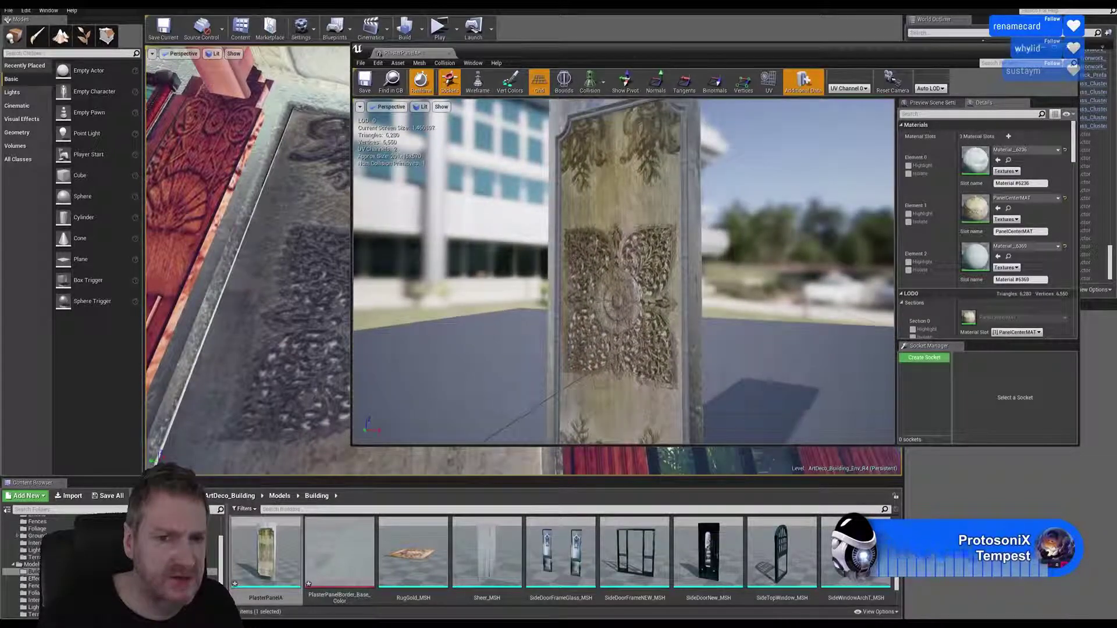
Assign PanelCenter_MAT from the Materials/Building folder to the PlasterPanelA mesh's PanelCenterMAT slot
scroll(623, 271, down, 3)
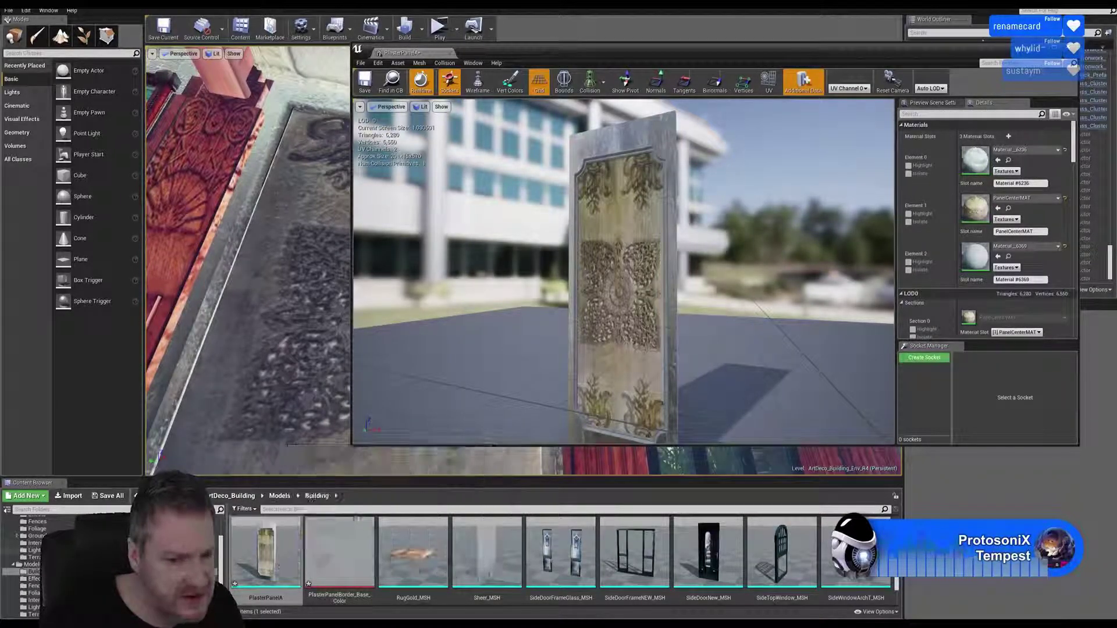
scroll(896, 582, up, 3)
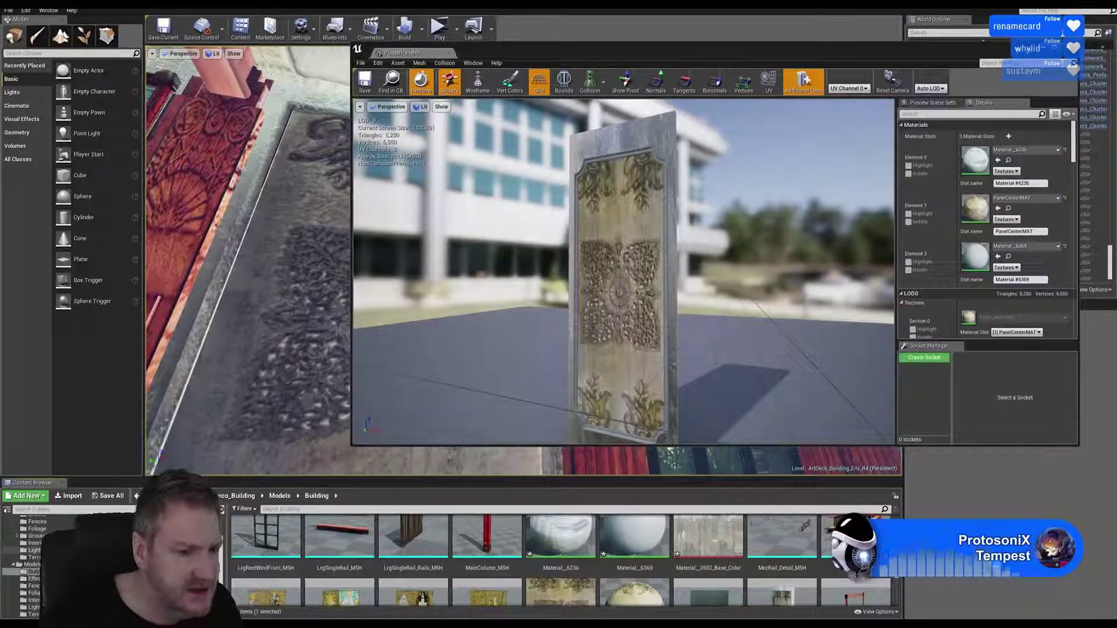
scroll(29, 564, up, 2)
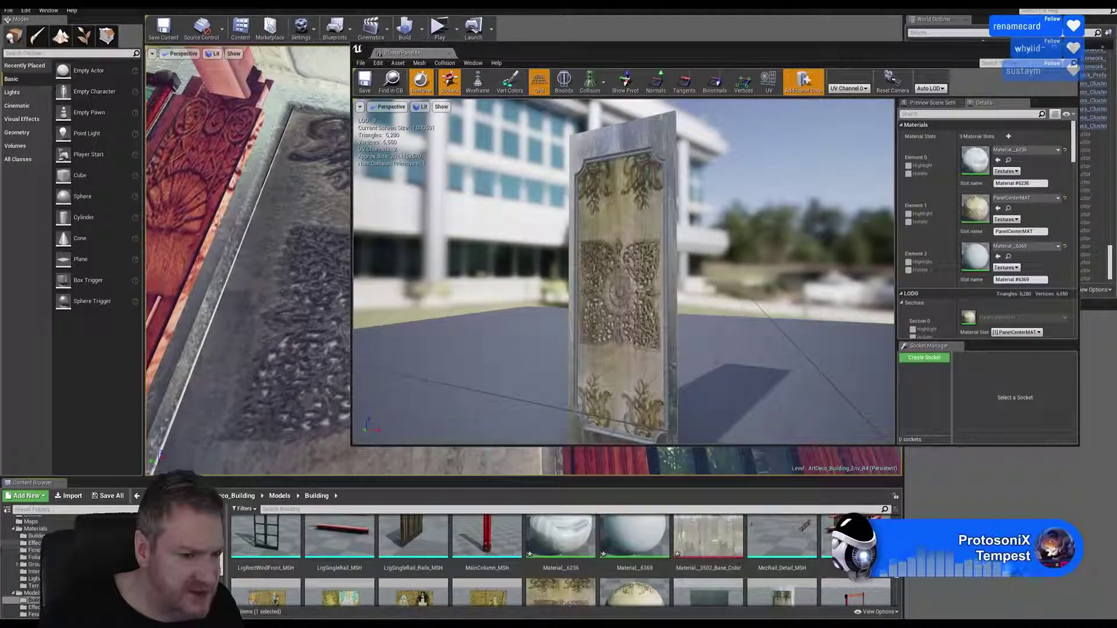
click(34, 536)
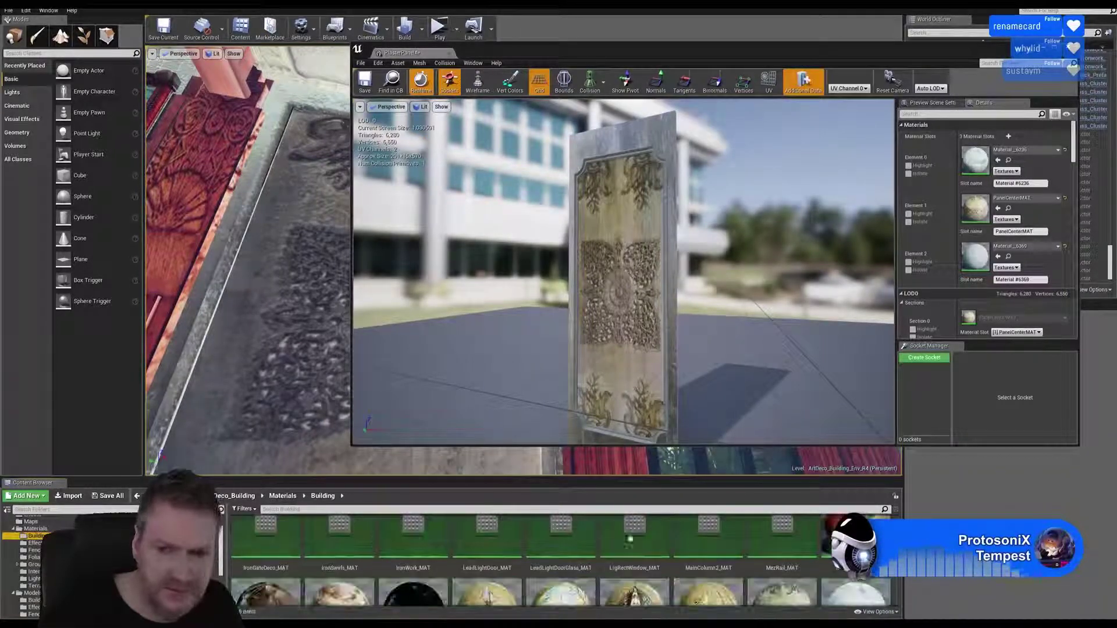
scroll(813, 577, down, 3)
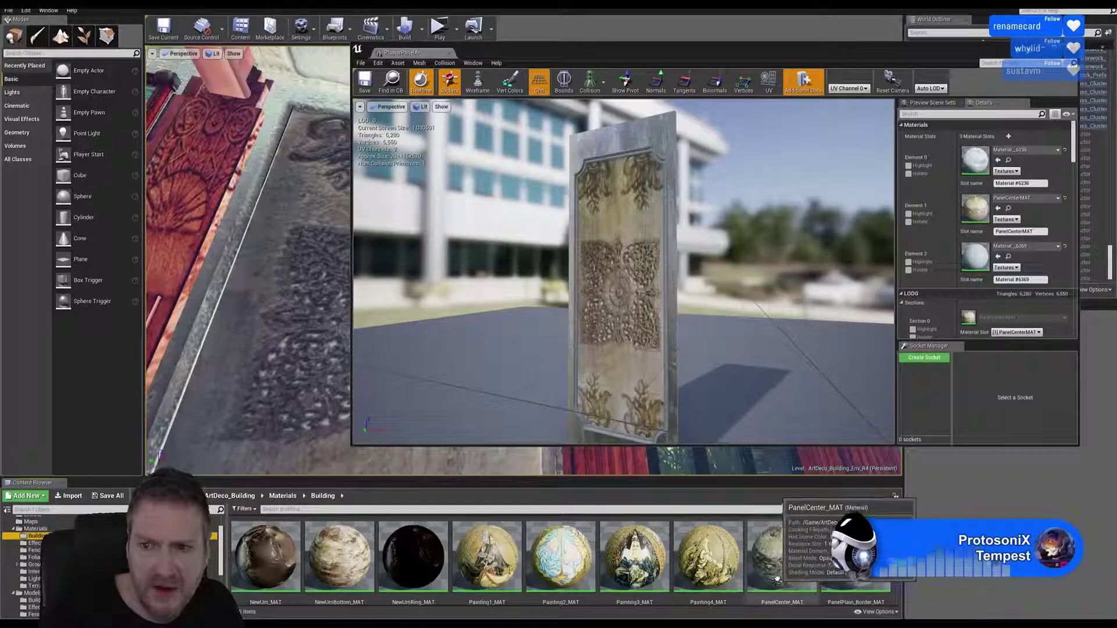
drag(781, 556, 974, 198)
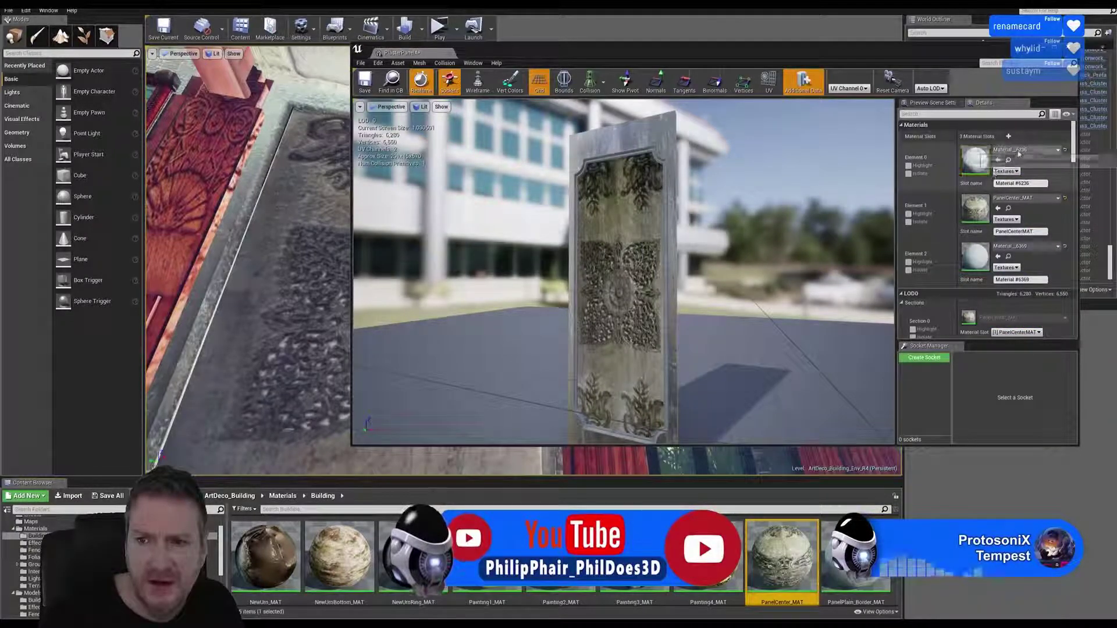
Reposition the texture sample in Material__6369 and apply the change, and assign PanelPlain_Border_MAT to the mesh's Material #6236 slot
double_click(980, 259)
right_drag(829, 190, 802, 269)
right_drag(821, 225, 820, 245)
drag(788, 130, 573, 272)
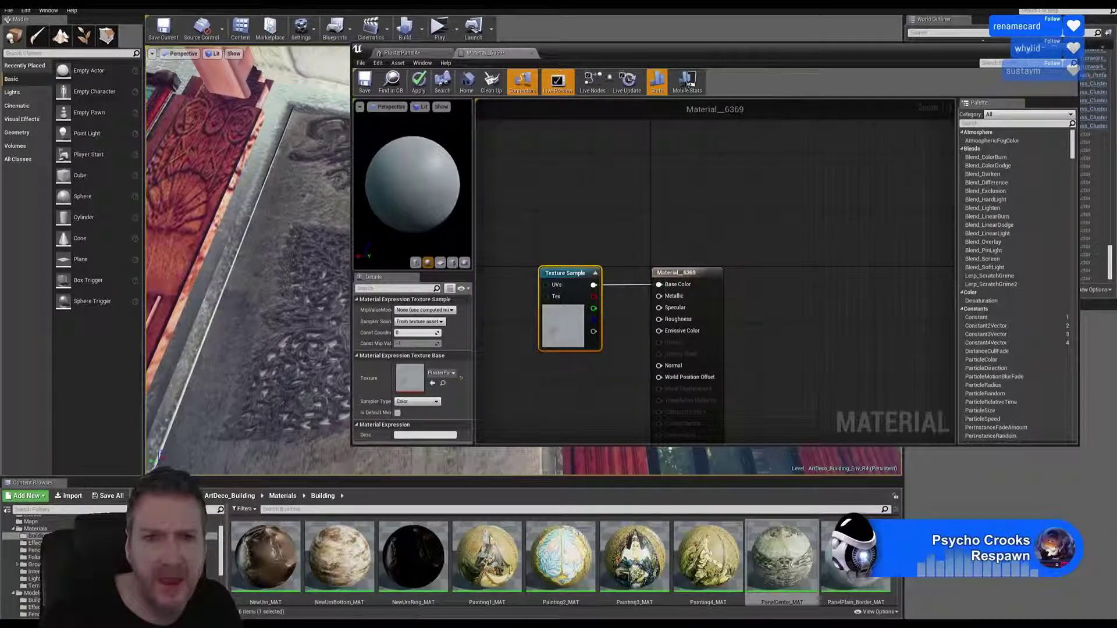
click(531, 53)
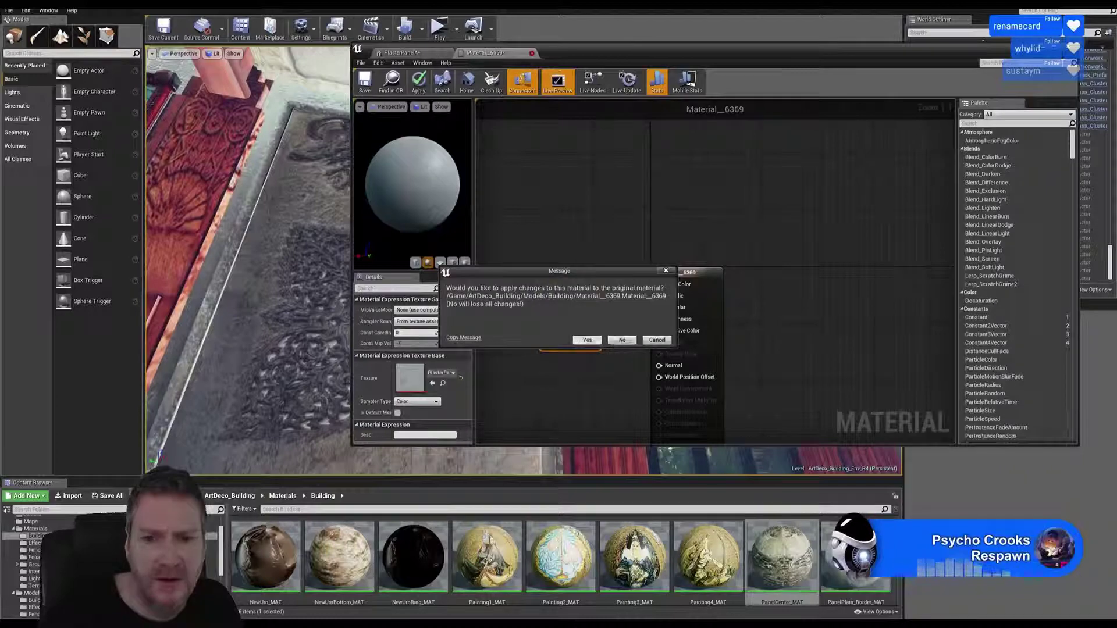
click(587, 340)
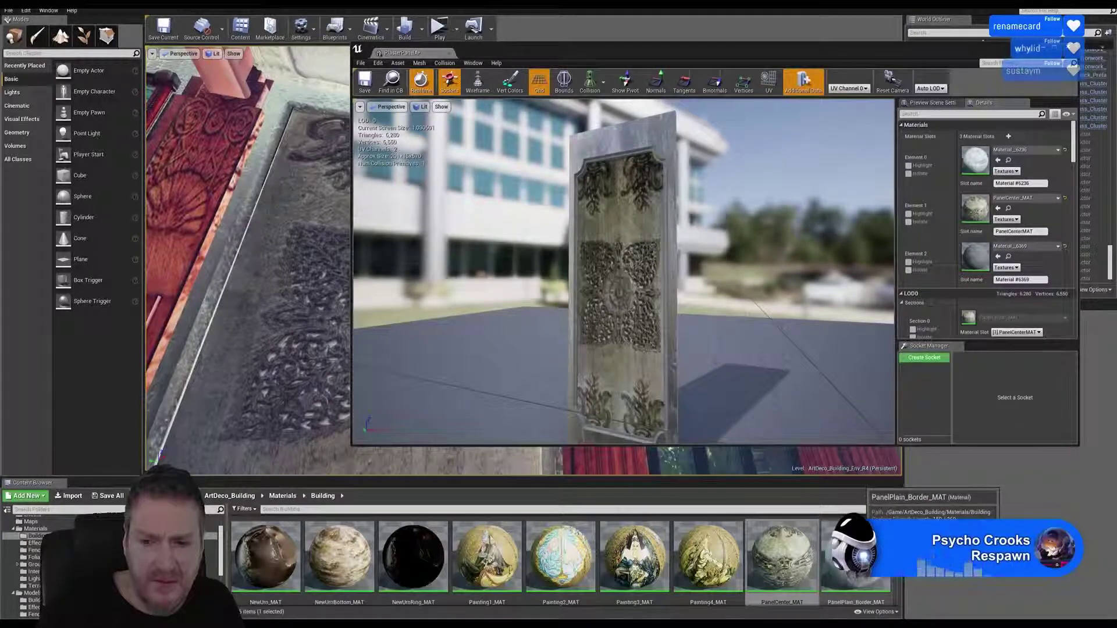
drag(855, 558, 977, 158)
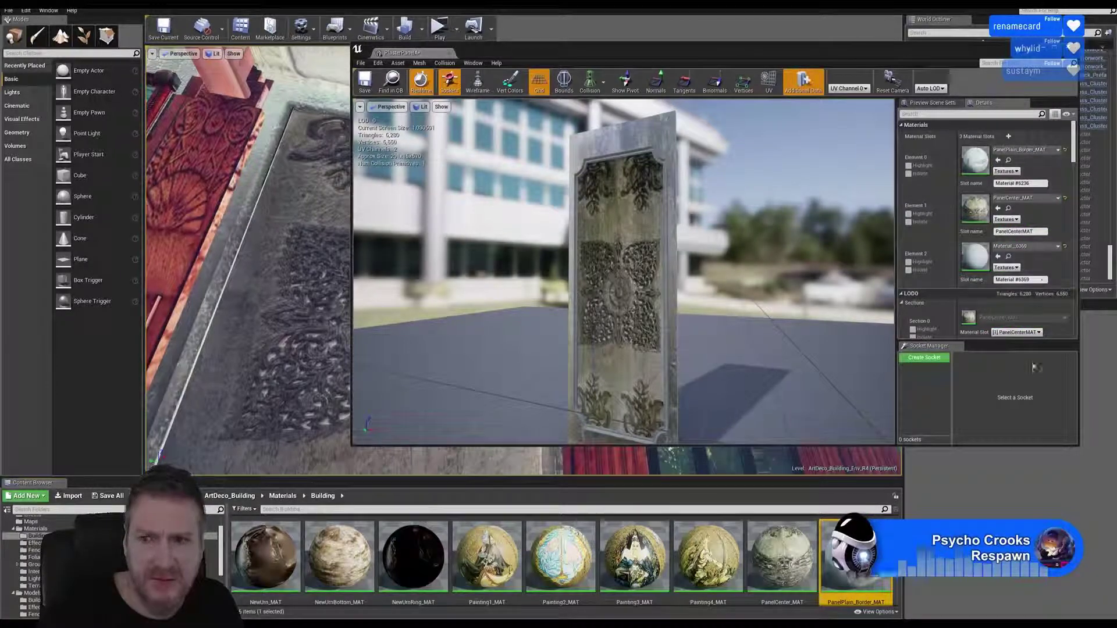
Reopen Material__6369 and import the PlasterPanelBorder Metallic, Mixed_AO, Normal_DirectX and Roughness PNGs from the PanelBorder folder into Textures/Building
double_click(976, 263)
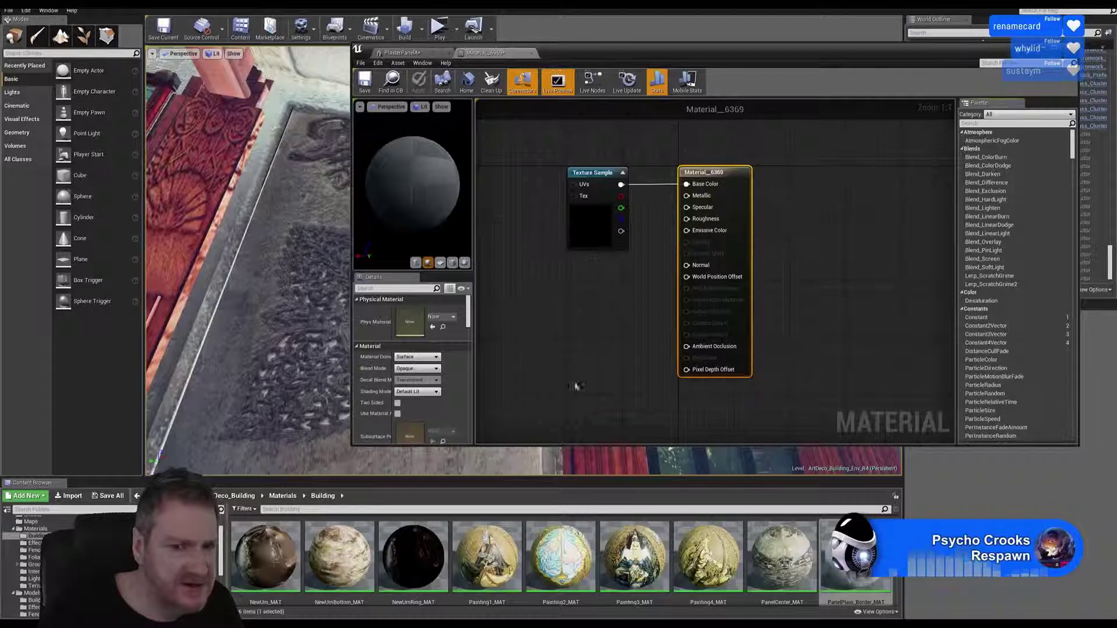
scroll(35, 562, down, 5)
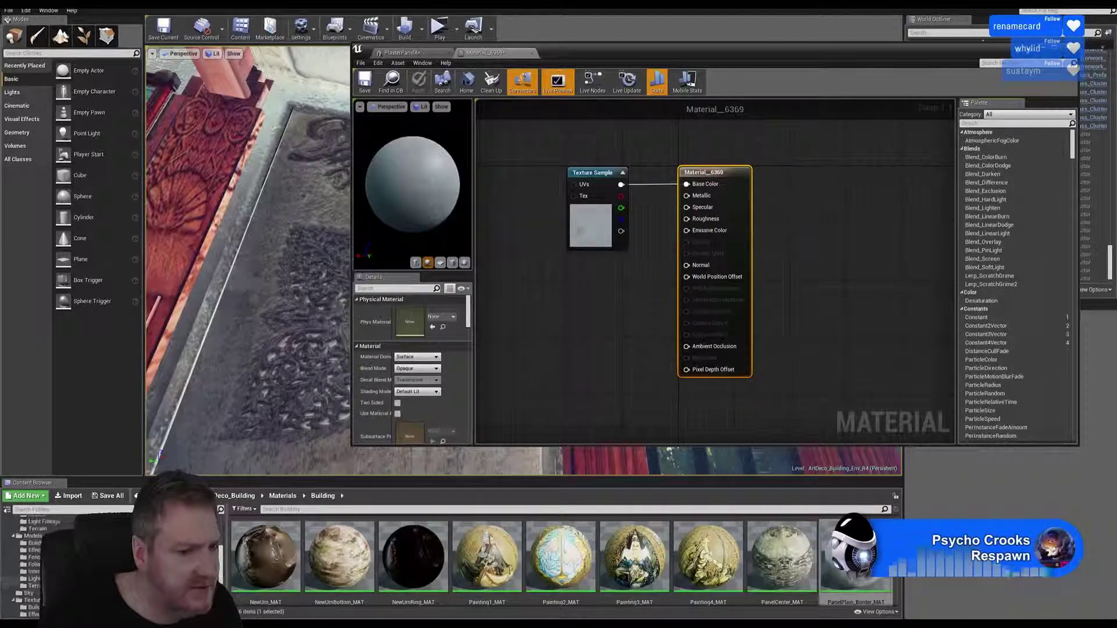
click(34, 550)
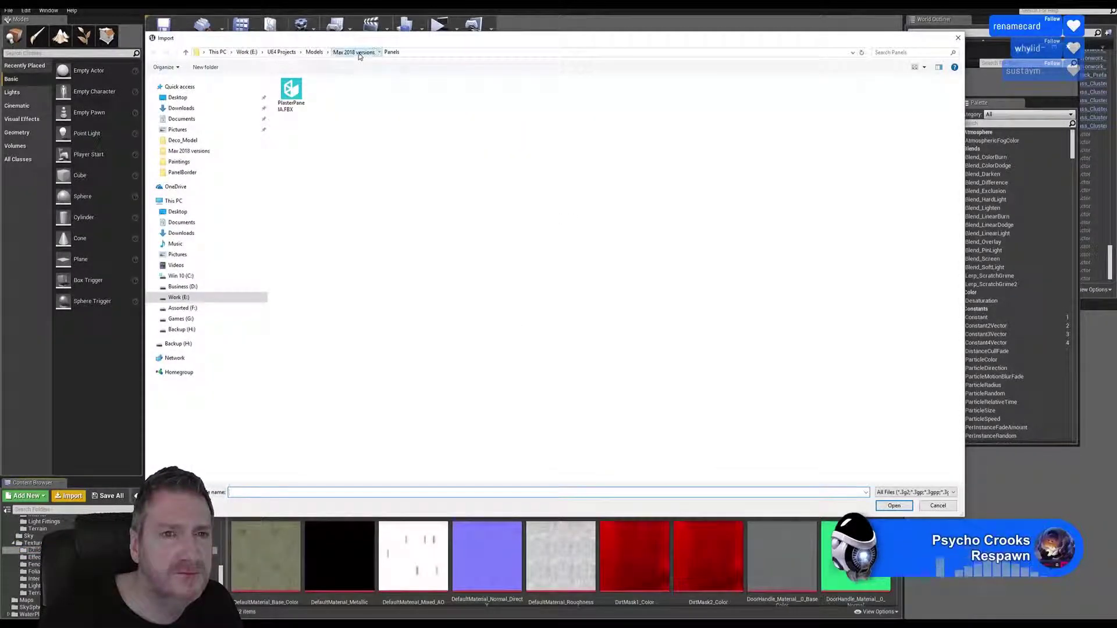
click(356, 52)
double_click(348, 111)
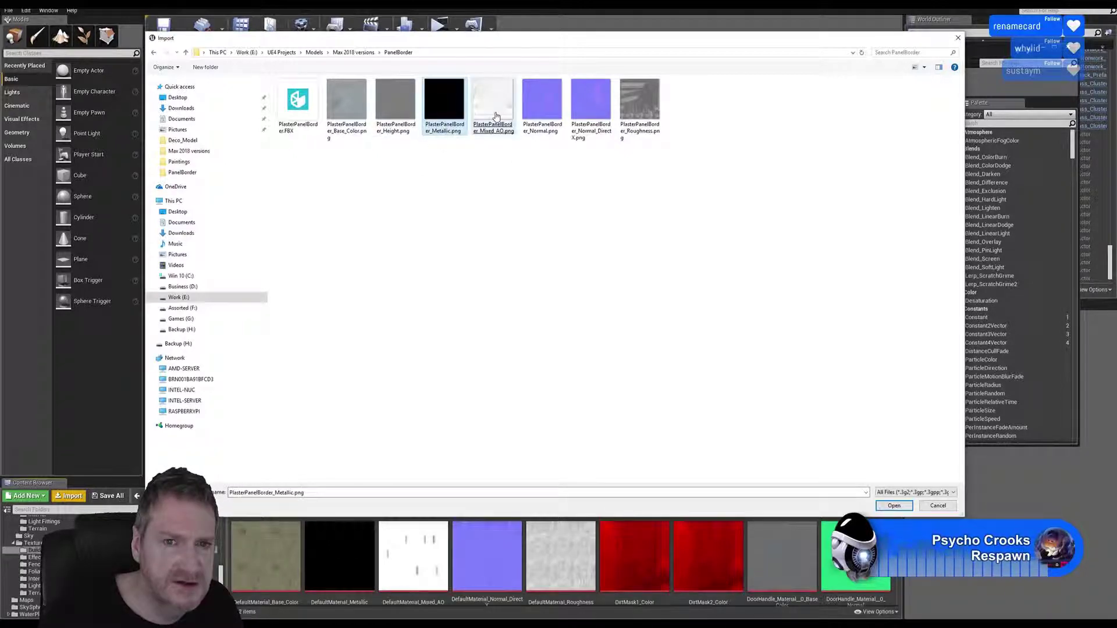
ctrl+click(590, 109)
ctrl+click(640, 105)
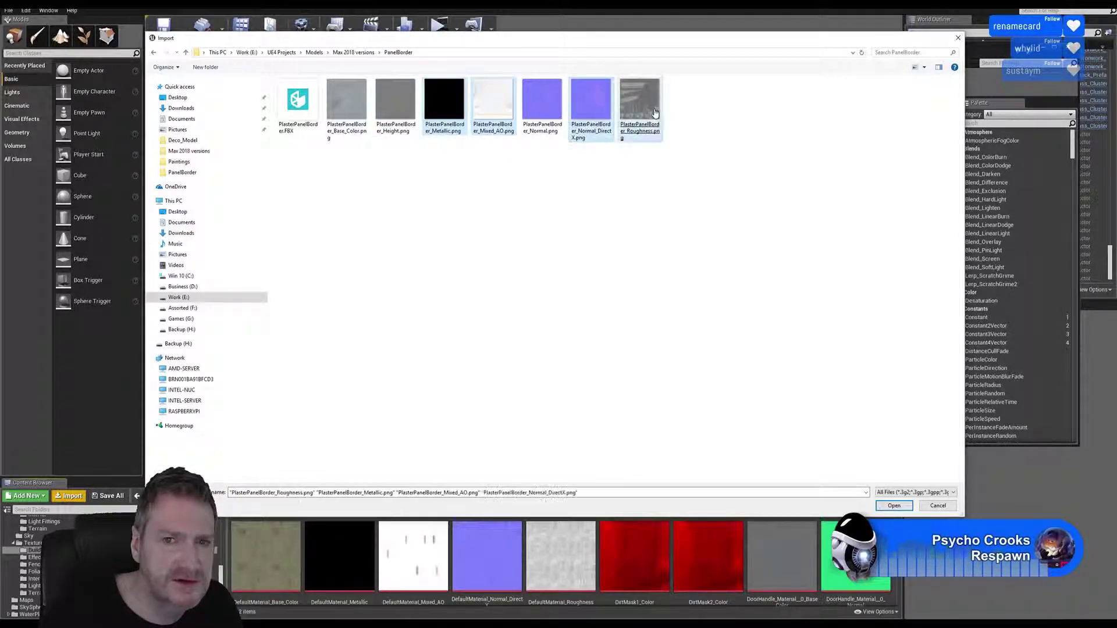
click(894, 505)
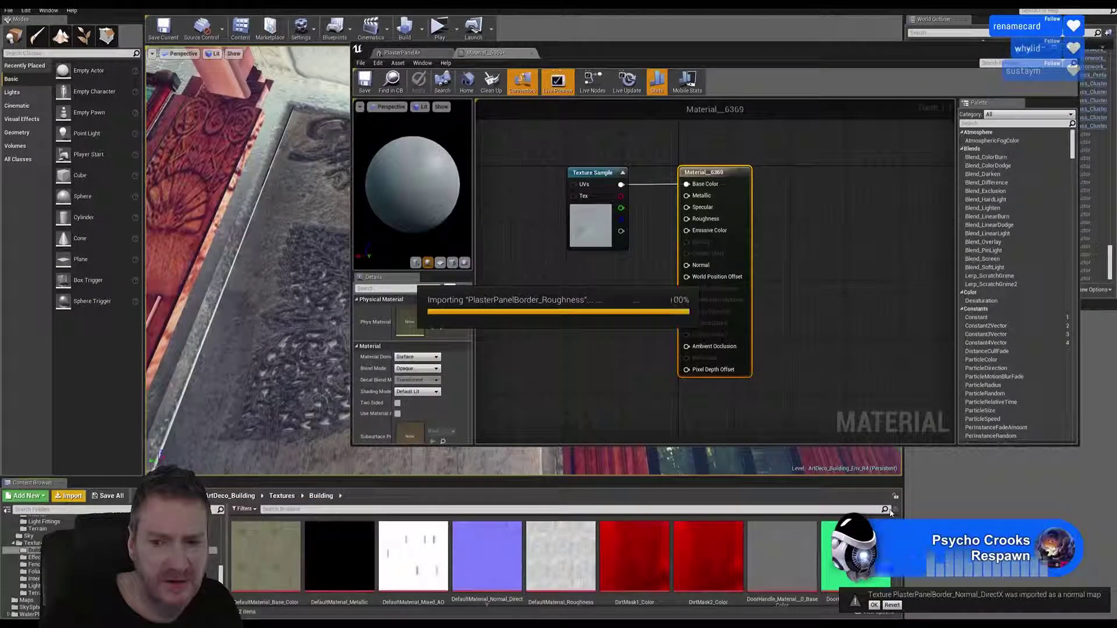
Add the four imported PlasterPanelBorder textures to the Material__6369 graph as Texture Sample nodes
drag(262, 555, 549, 317)
drag(616, 357, 616, 355)
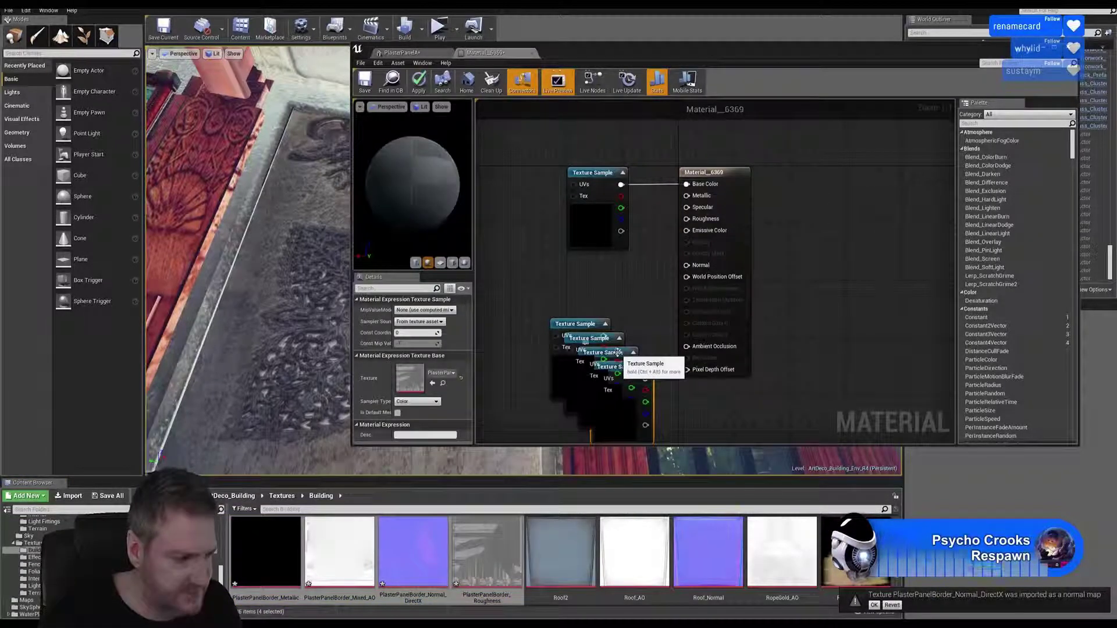
right_drag(621, 298, 632, 282)
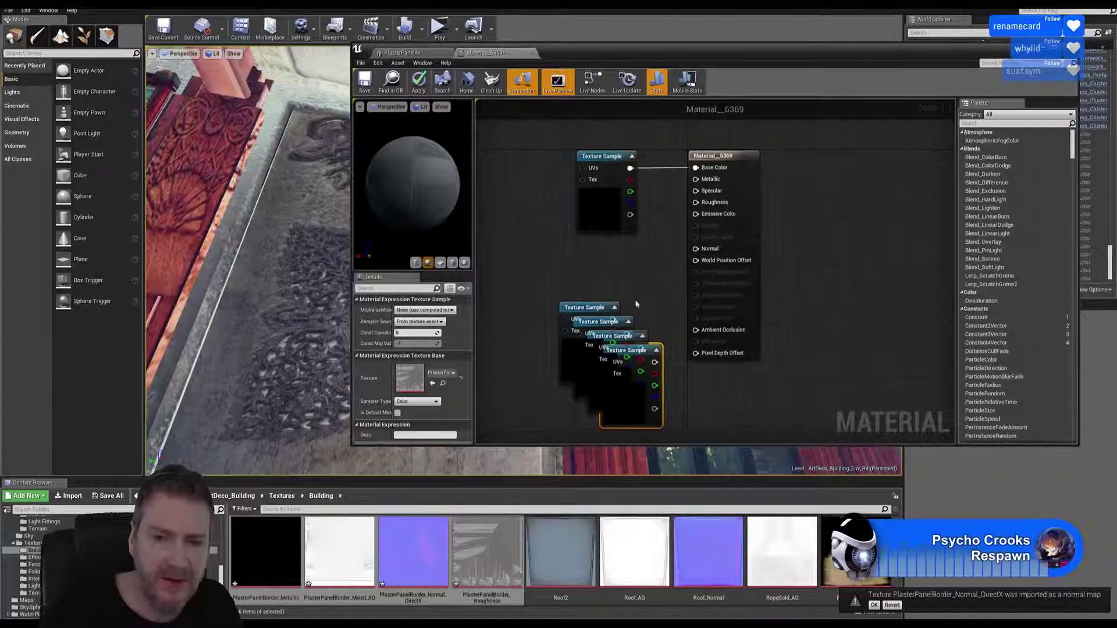
scroll(636, 305, down, 1)
scroll(636, 305, down, 1)
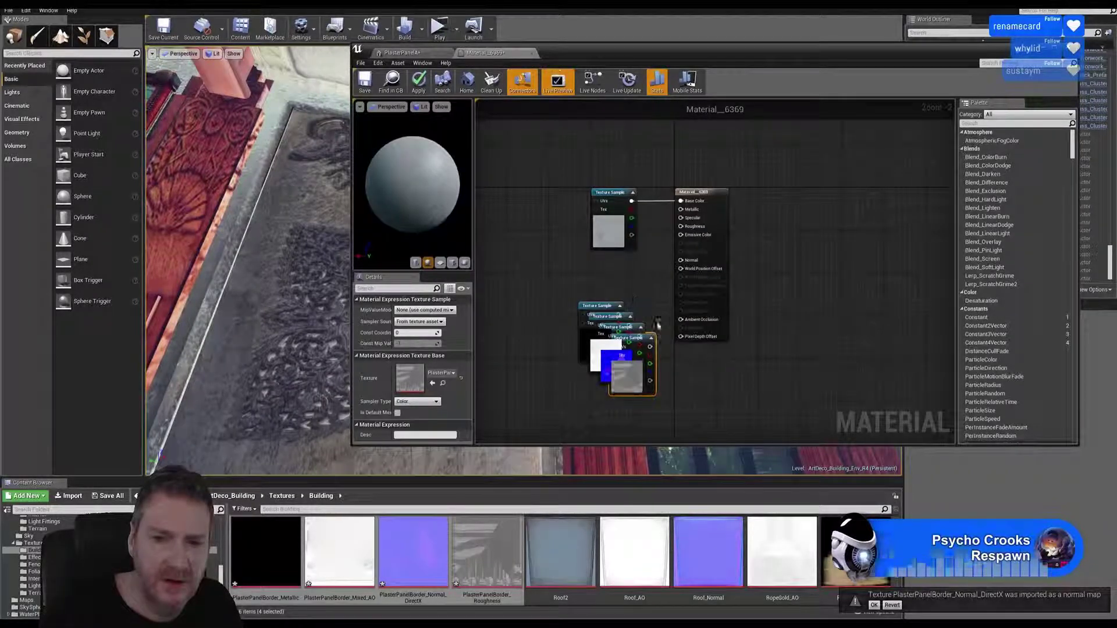
Arrange the new texture samples in a column below the base colour sample, ordered metallic, normal, roughness and ambient occlusion
drag(602, 306, 610, 268)
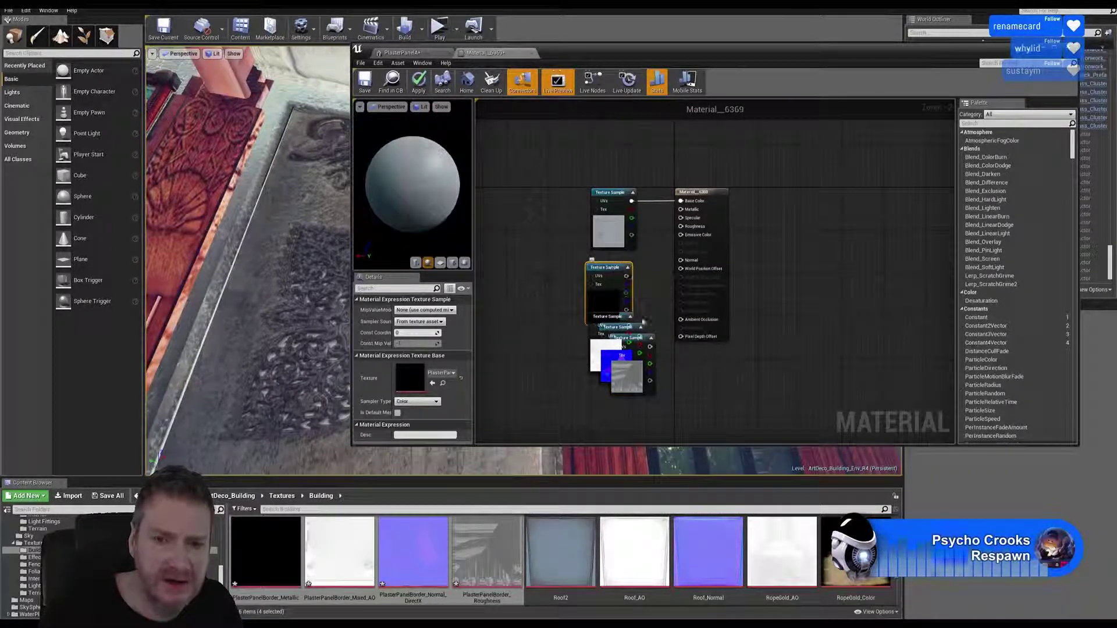
drag(630, 344, 758, 373)
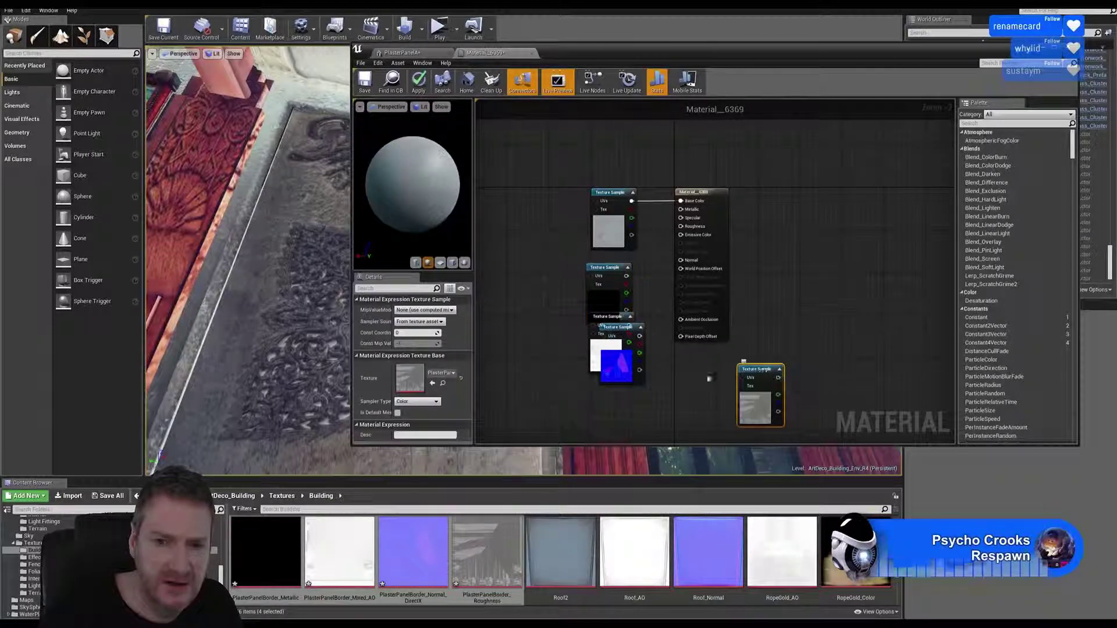
drag(629, 330, 647, 419)
drag(547, 330, 605, 346)
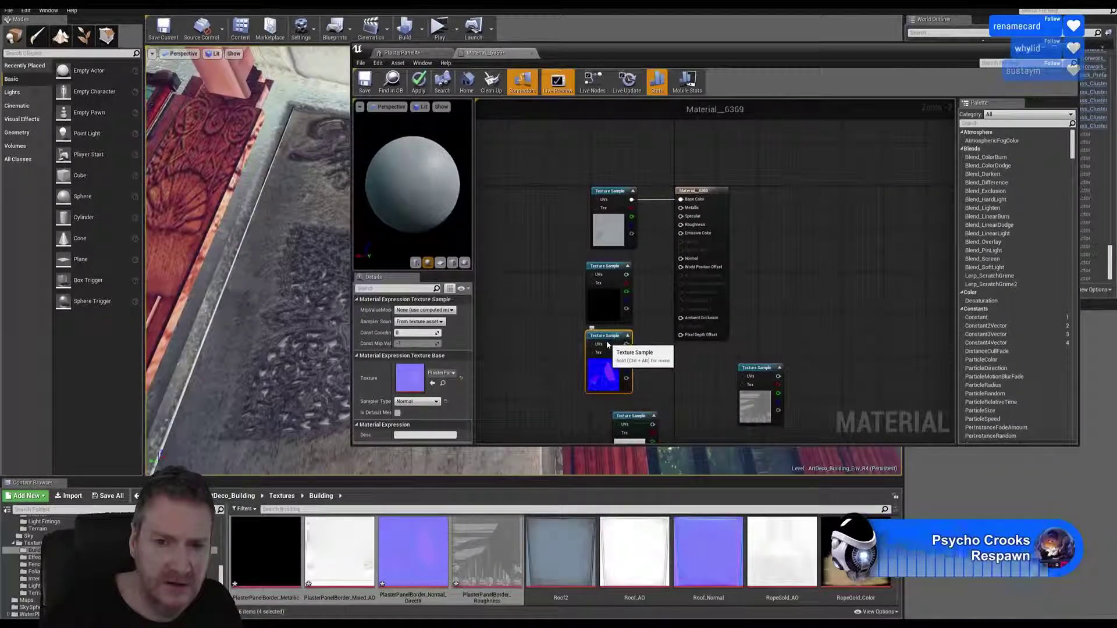
right_drag(656, 359, 647, 271)
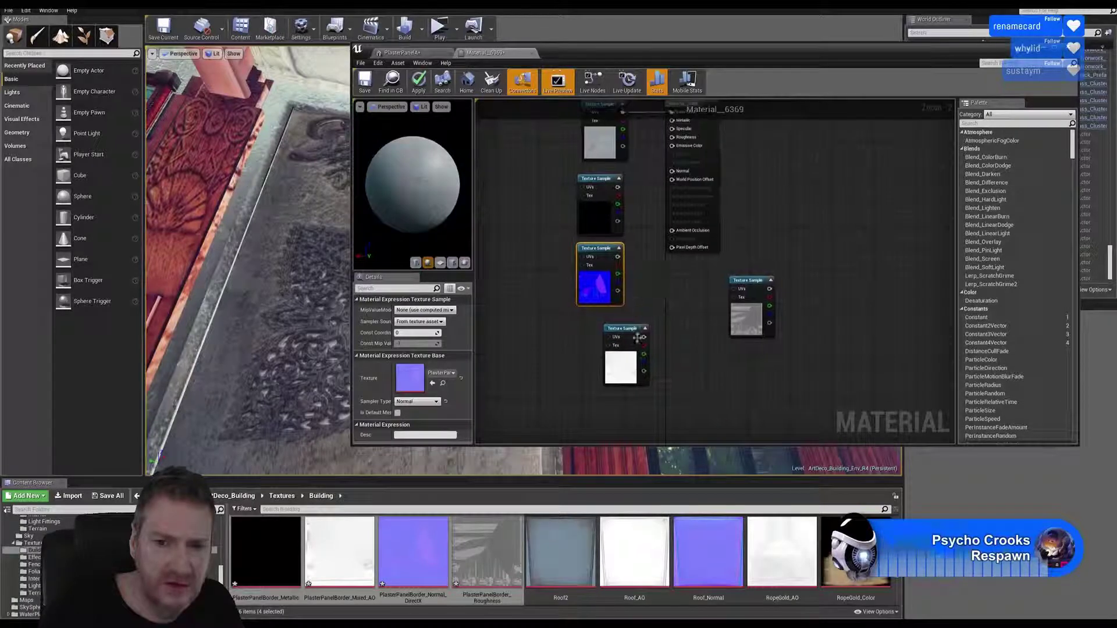
click(753, 289)
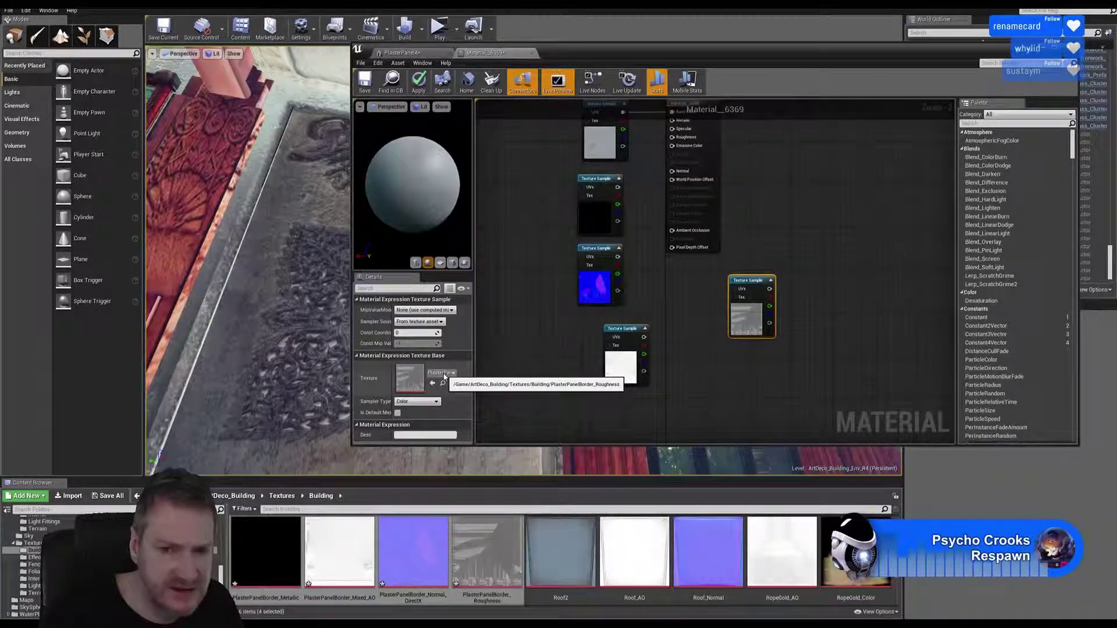
drag(640, 335, 622, 405)
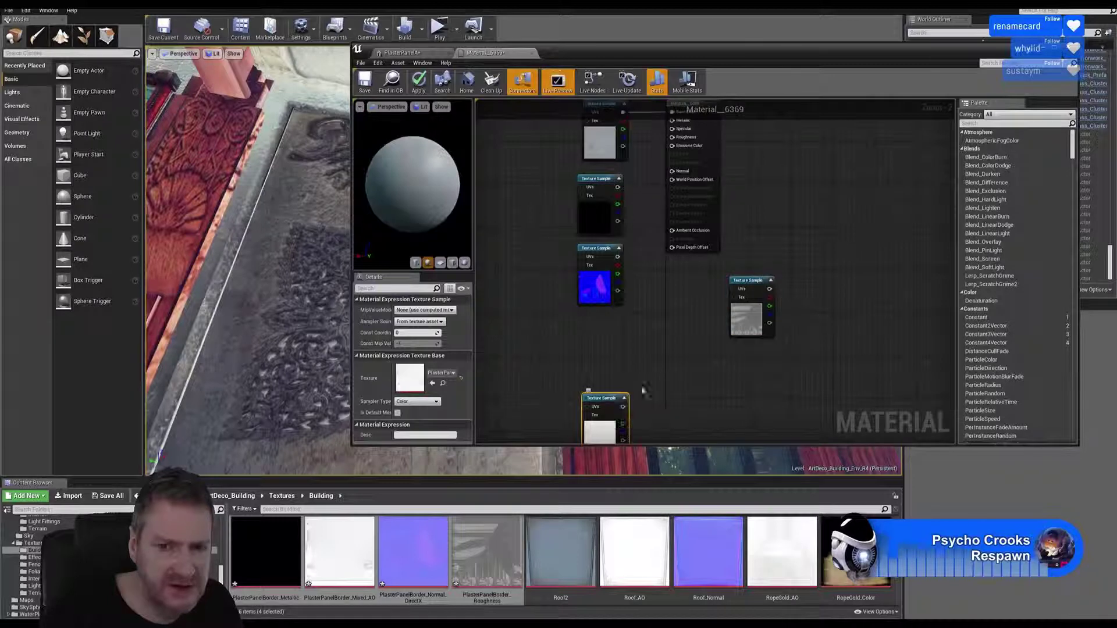
drag(749, 281, 593, 327)
mouse_move(609, 402)
mouse_down()
mouse_move(594, 402)
mouse_move(604, 400)
mouse_up()
right_drag(741, 264, 748, 312)
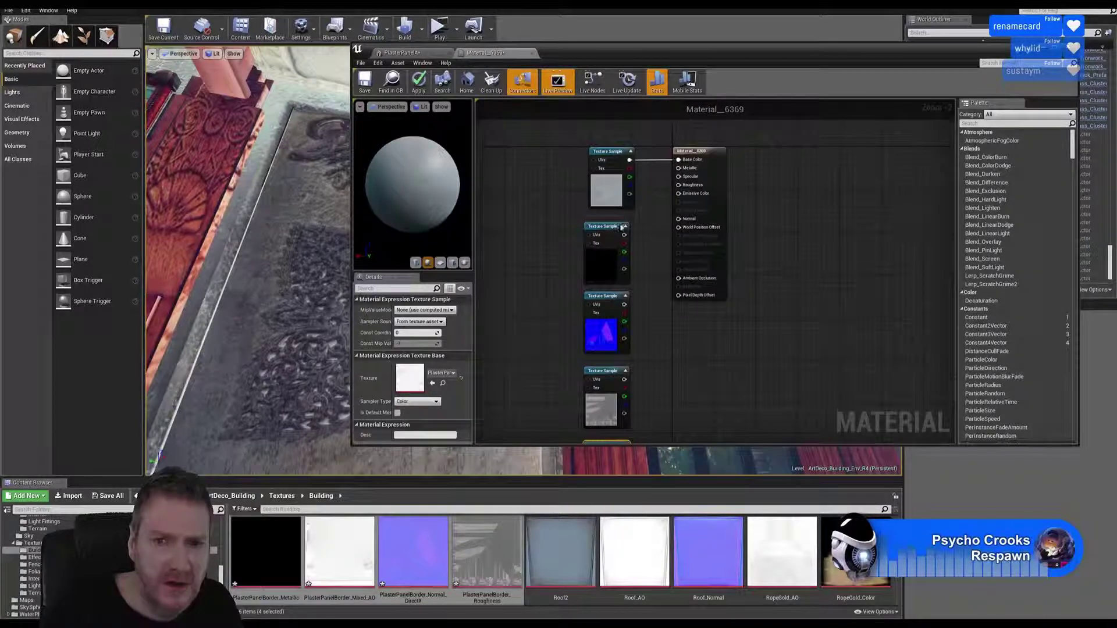
Connect the metallic, normal and roughness texture samples to the matching Metallic, Normal and Roughness inputs of Material__6369
drag(624, 234, 678, 168)
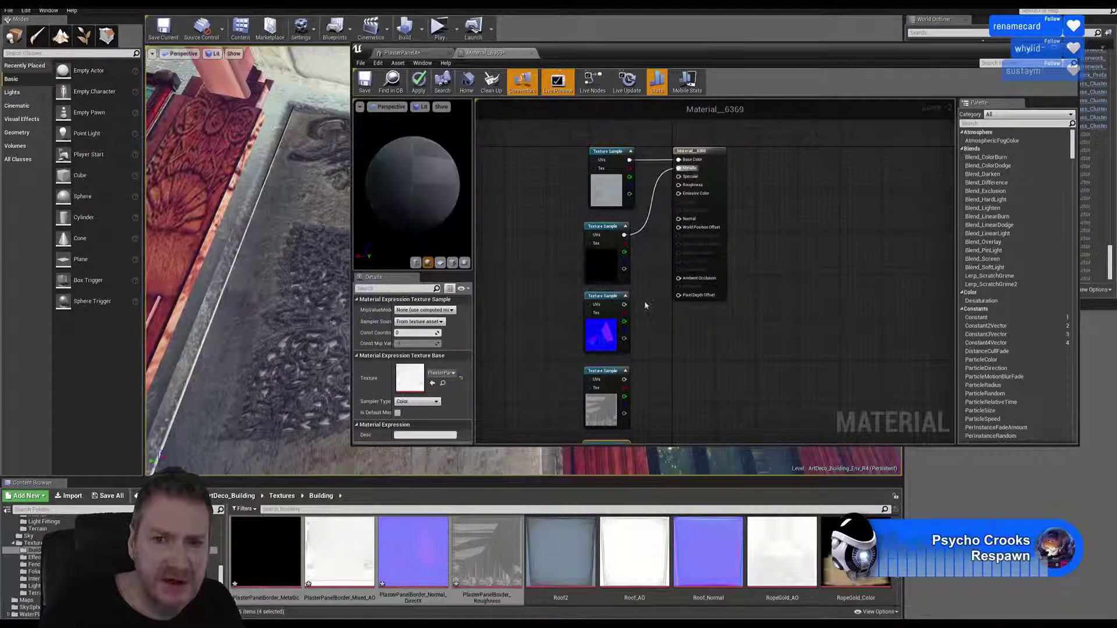
drag(623, 304, 666, 260)
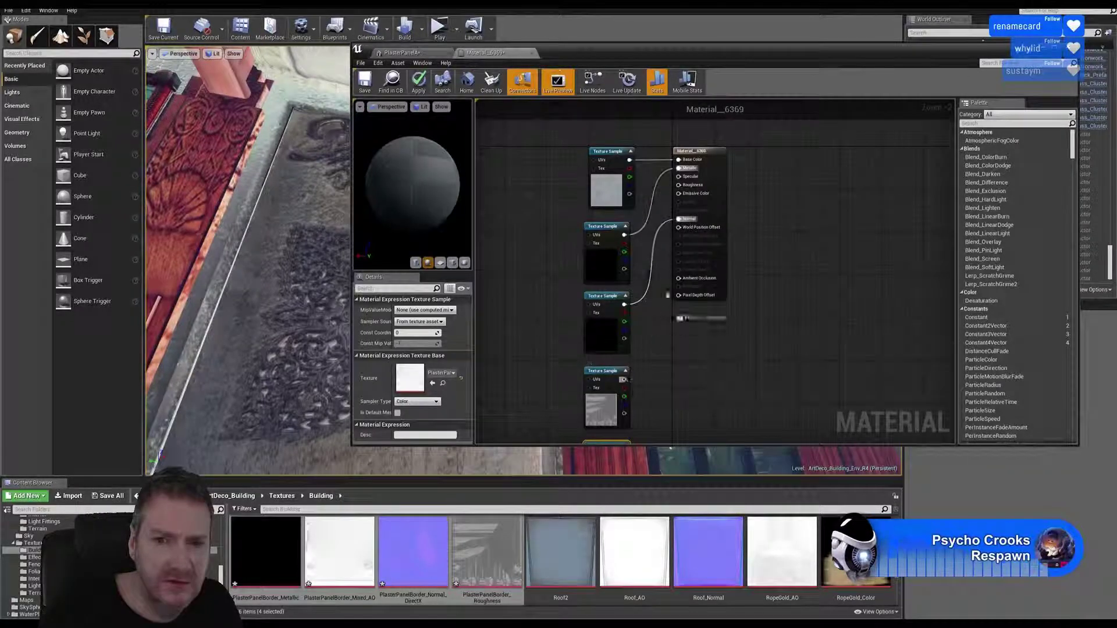
drag(624, 378, 678, 186)
Lower the material output node, connect the Mixed_AO sample to Ambient Occlusion, and save and close Material__6369
right_drag(682, 372, 669, 343)
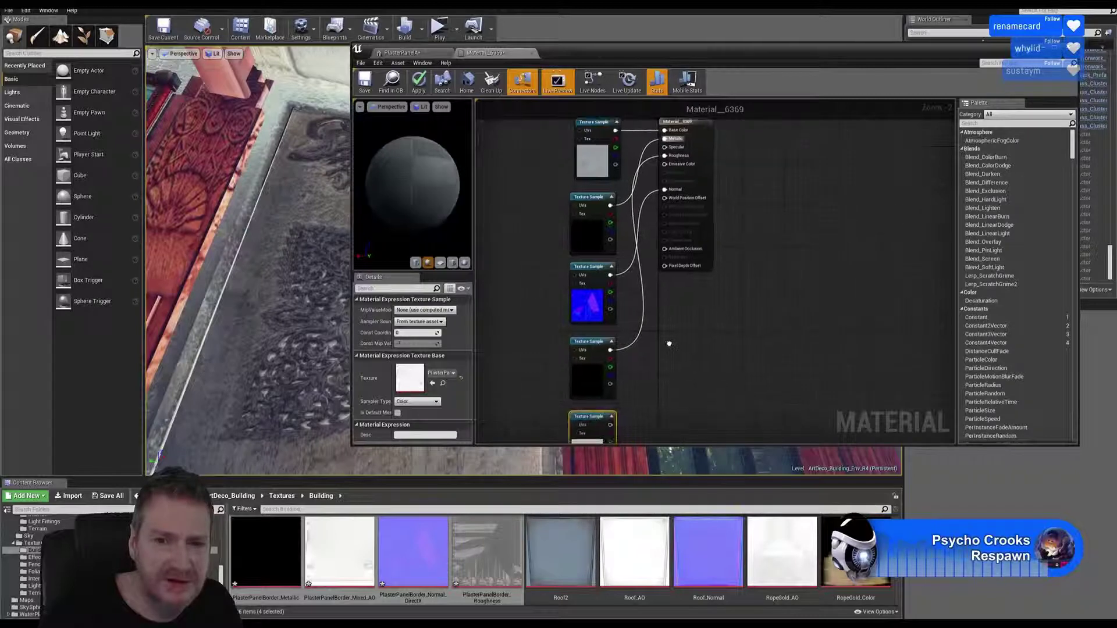
drag(697, 123, 706, 234)
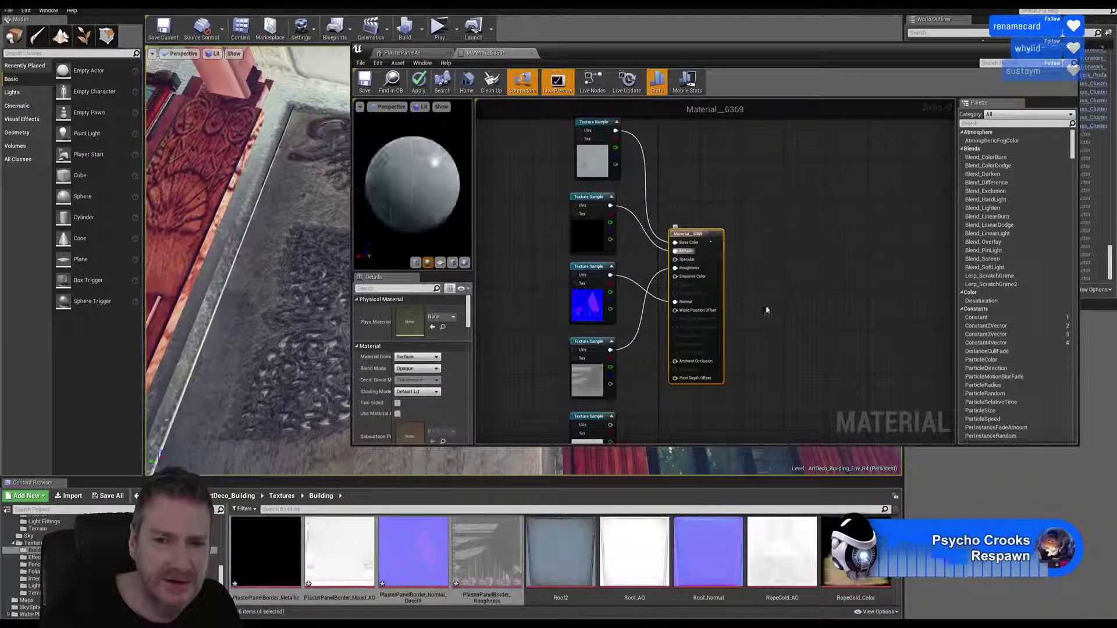
right_drag(765, 311, 766, 261)
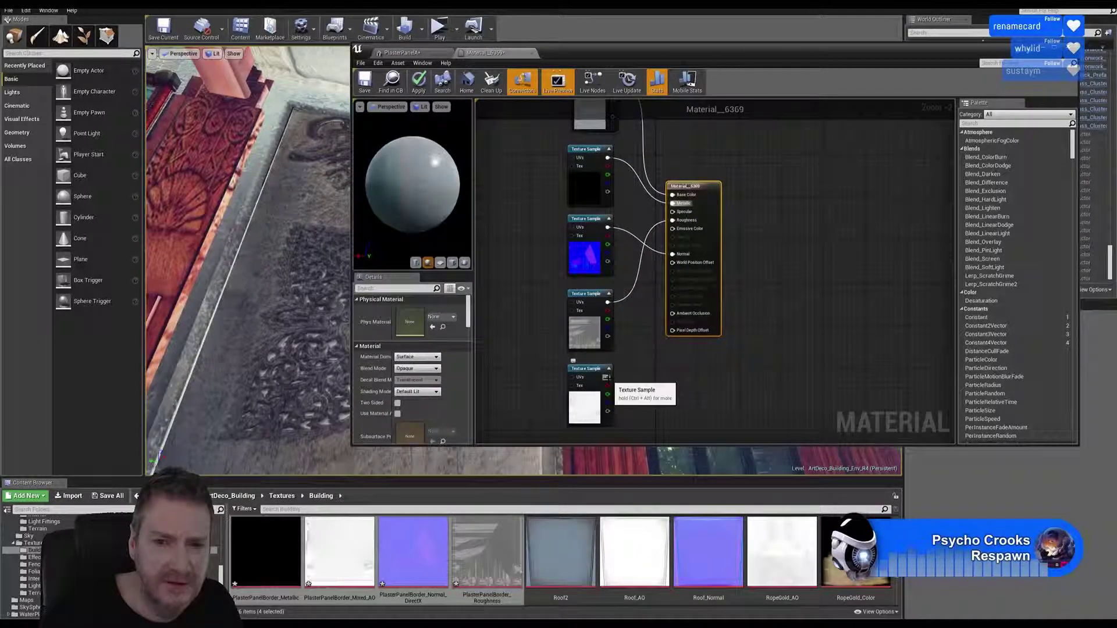
drag(607, 377, 673, 314)
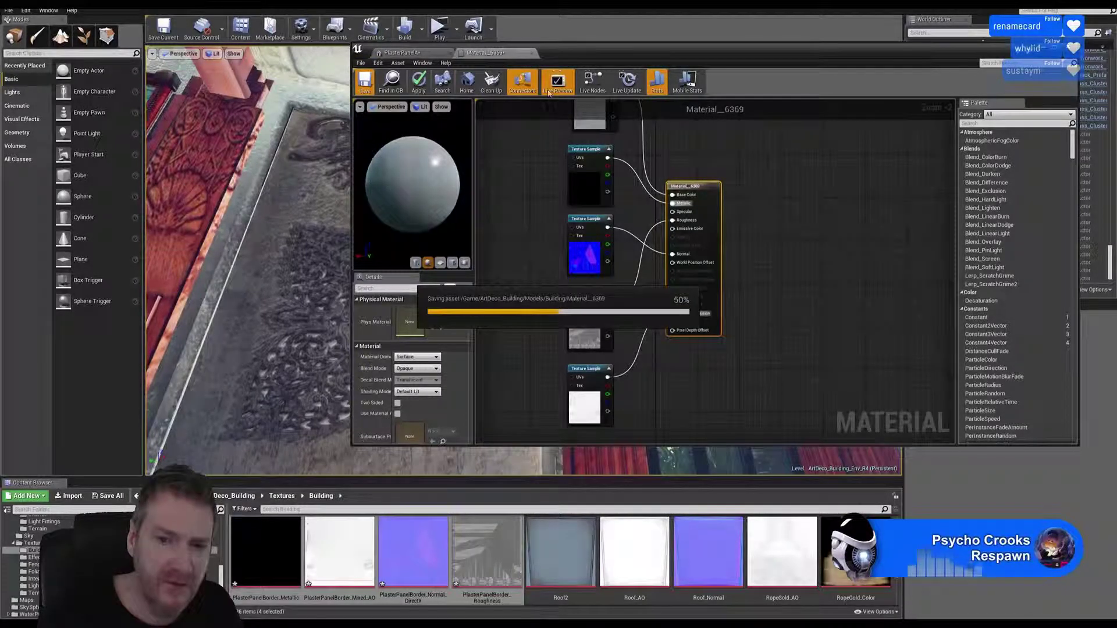
click(536, 53)
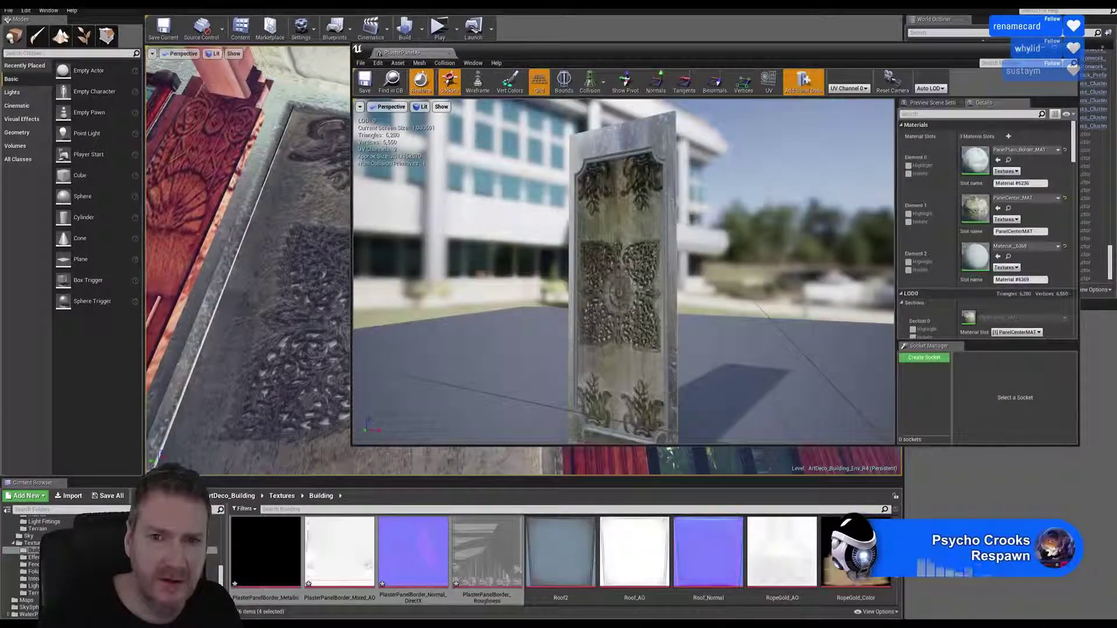
Examine the PlasterPanelA mesh from low and close angles to check its carved centre and border materials
mouse_move(643, 204)
alt+mouse_down()
mouse_move(663, 195)
mouse_move(663, 145)
mouse_move(643, 203)
alt+mouse_up()
alt+right_drag(643, 204, 644, 267)
alt+drag(643, 268, 488, 180)
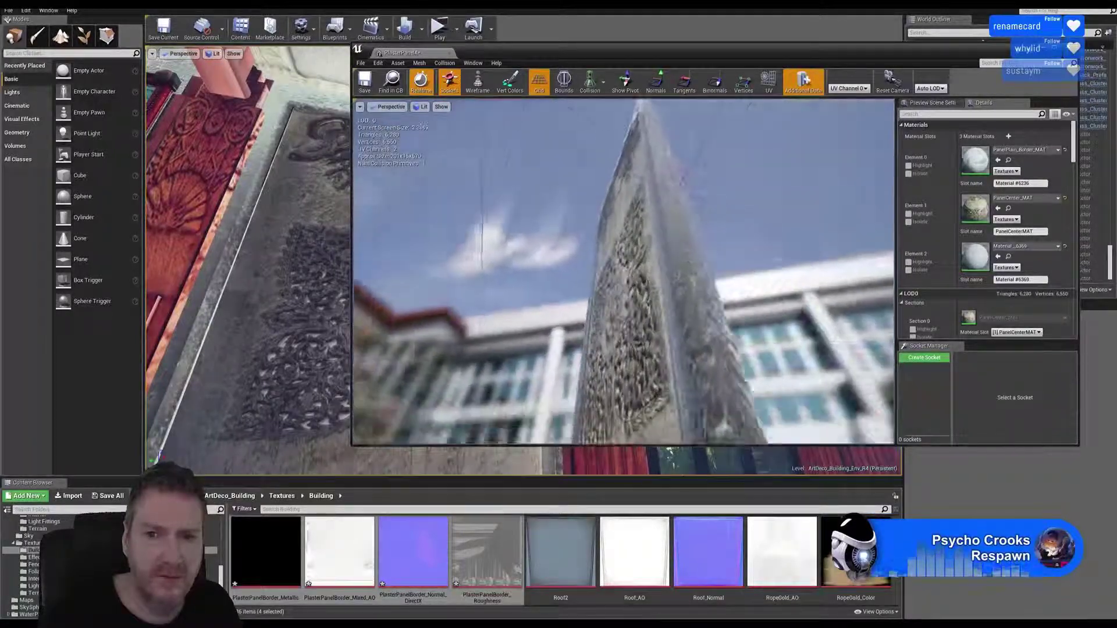
drag(677, 224, 643, 253)
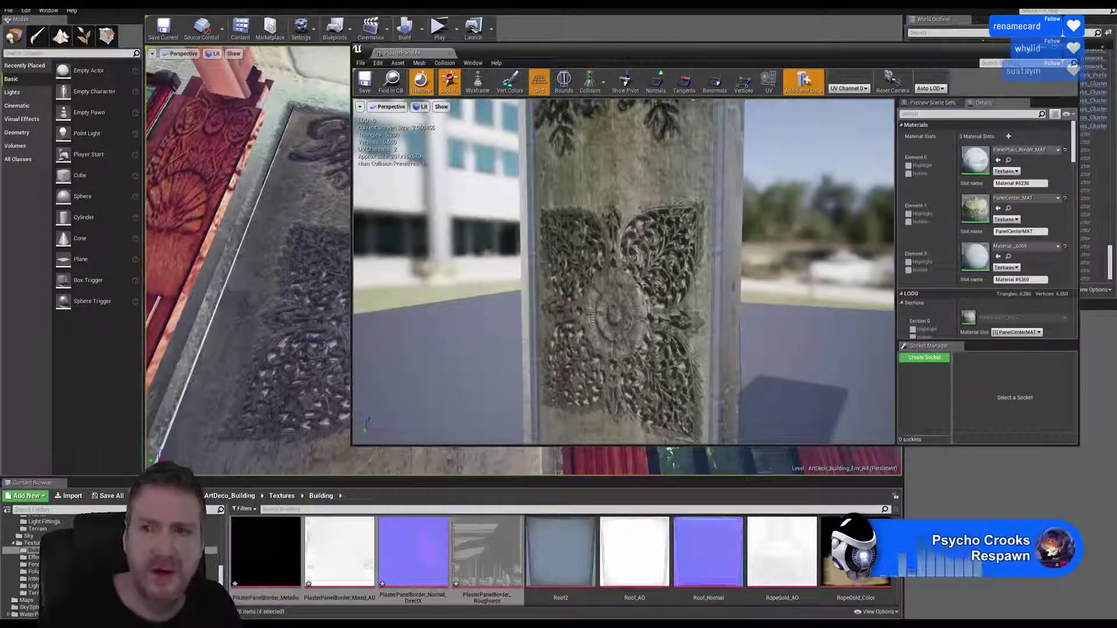
Save and close the PlasterPanelA mesh, and open the project's Models > Building folder
key(ctrl+s)
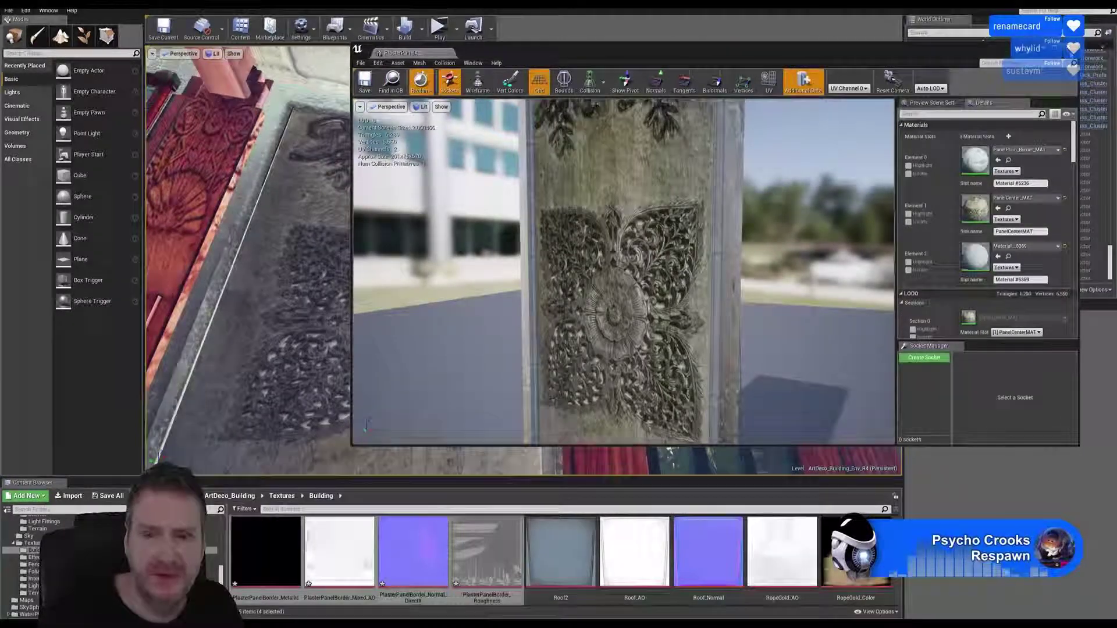
click(1069, 48)
scroll(29, 567, up, 3)
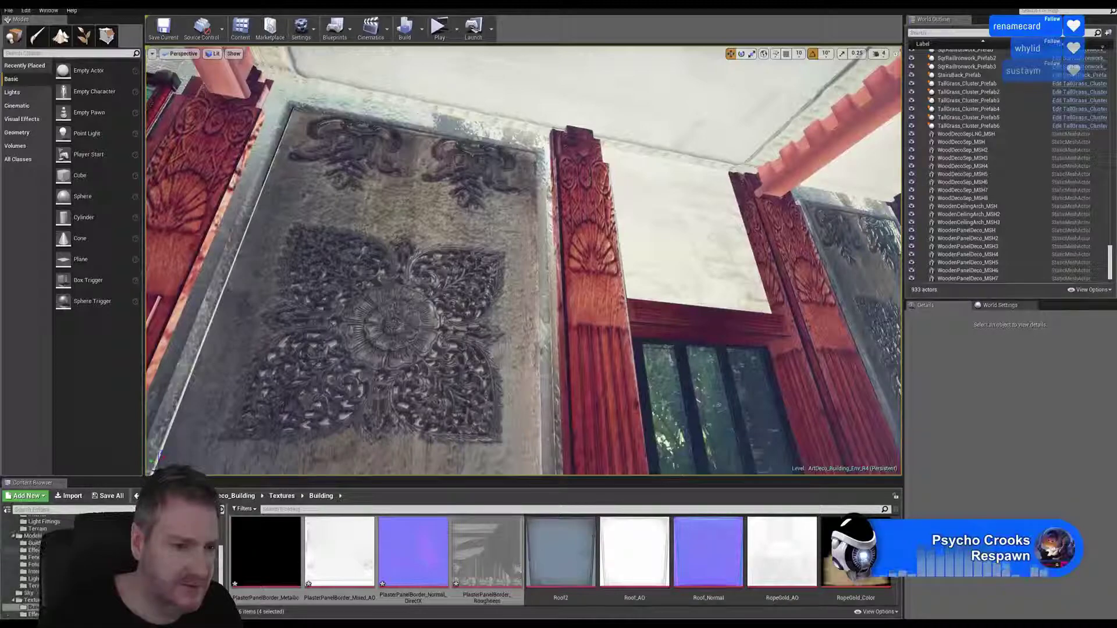
click(33, 543)
Place the PlasterPanelA mesh in the level in front of the ironwork railing and rotate it -90 degrees about Z
right_drag(353, 347, 279, 378)
key(s)
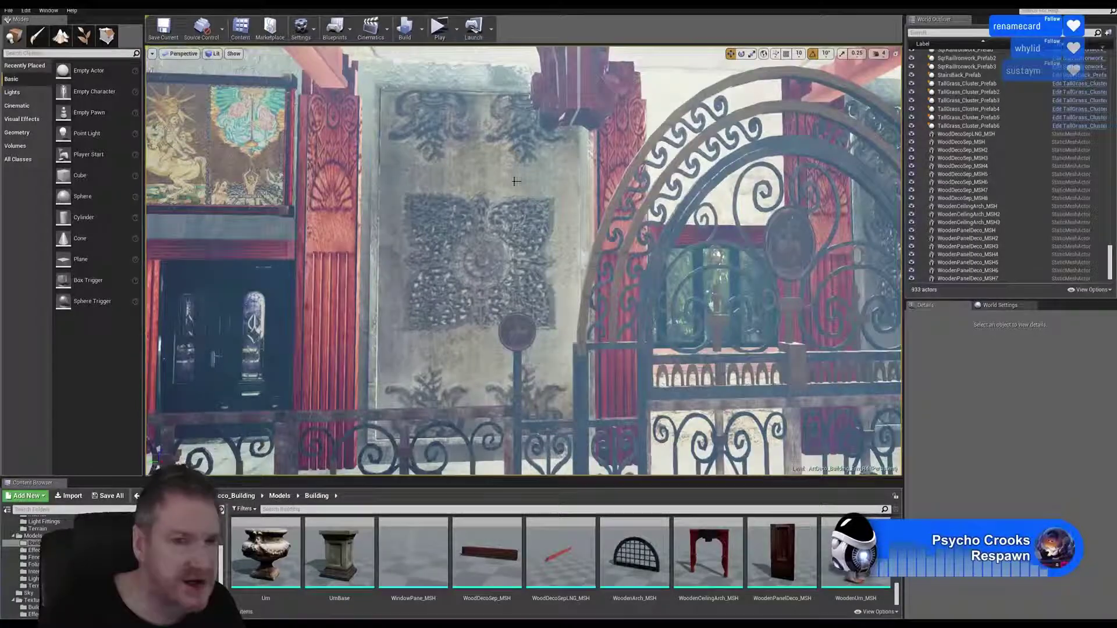
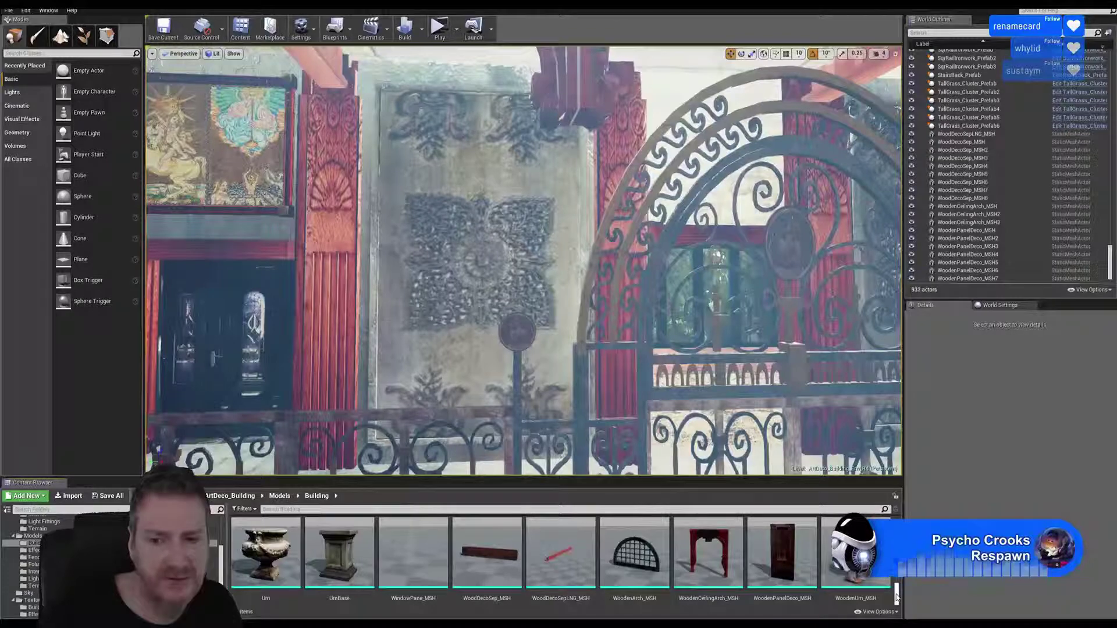
drag(896, 596, 909, 578)
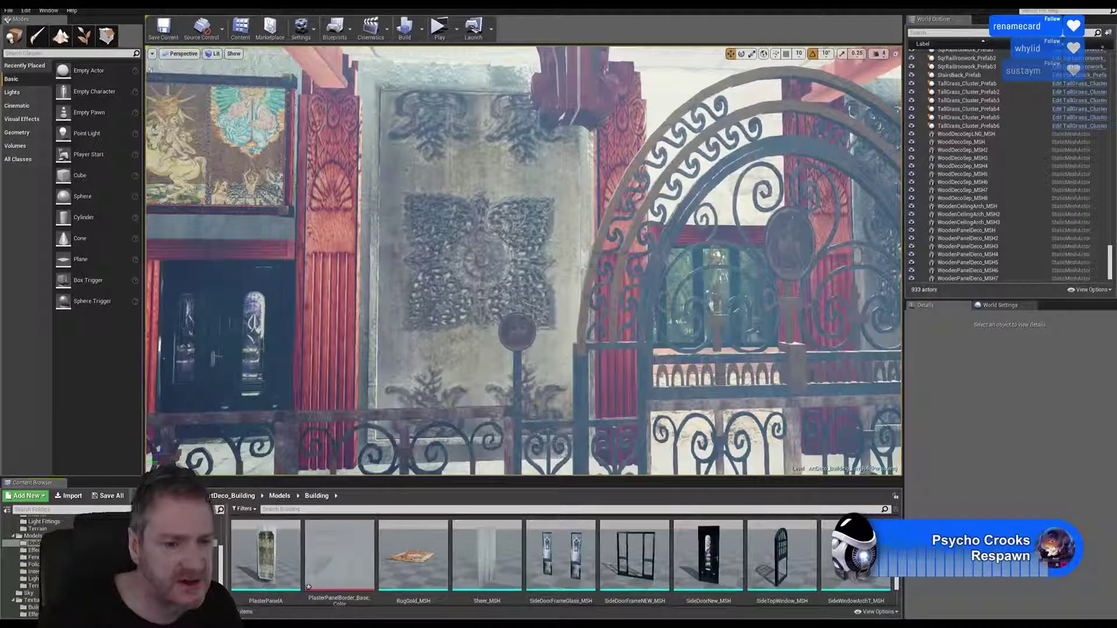
right_drag(420, 362, 344, 460)
drag(266, 557, 466, 399)
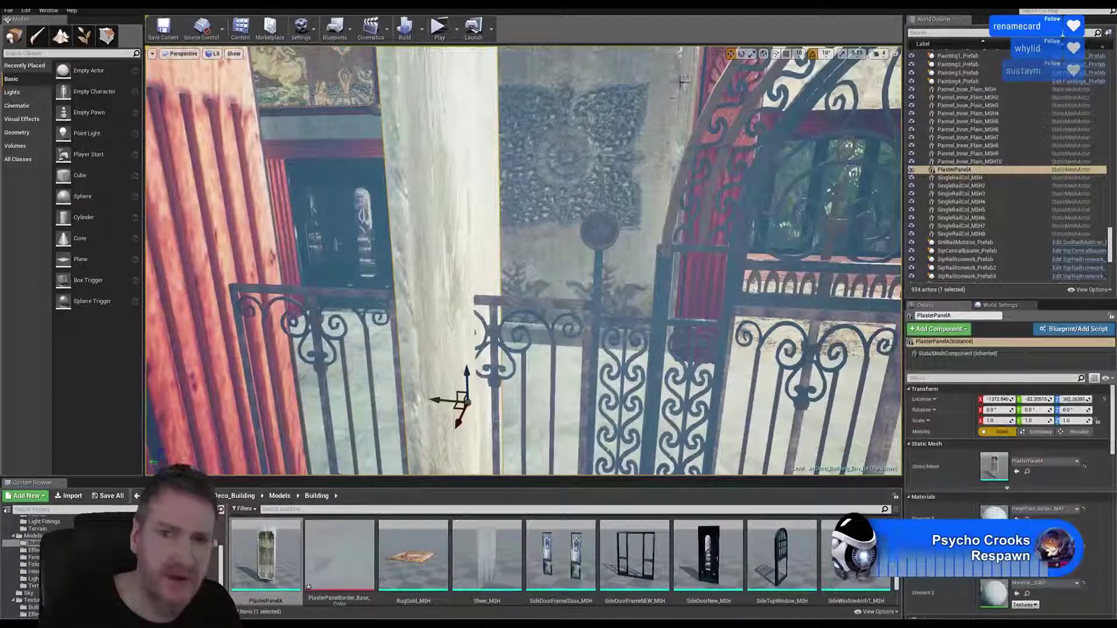
click(740, 53)
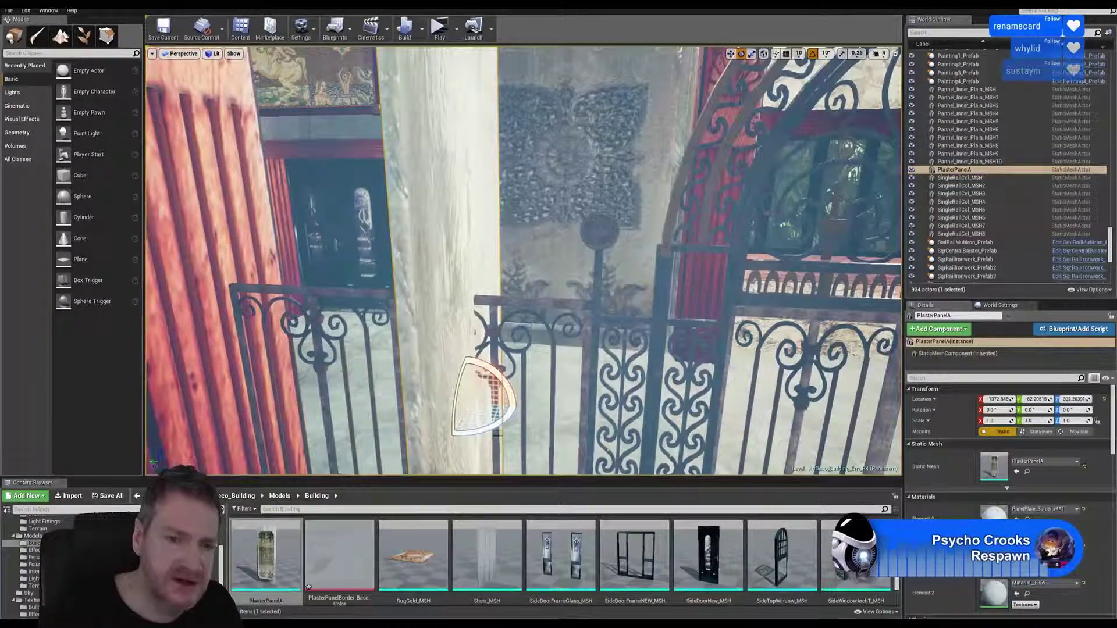
drag(490, 433, 519, 407)
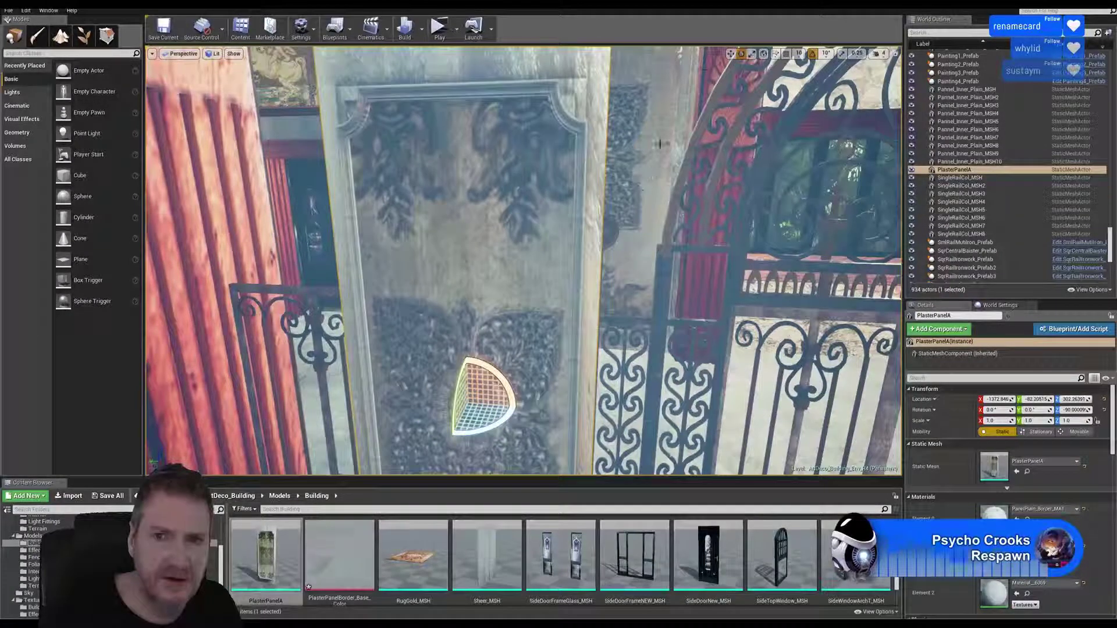
Move PlasterPanelA along X to about -2084, just in front of the old carved wall panel between the red pillars
right_drag(534, 338, 512, 308)
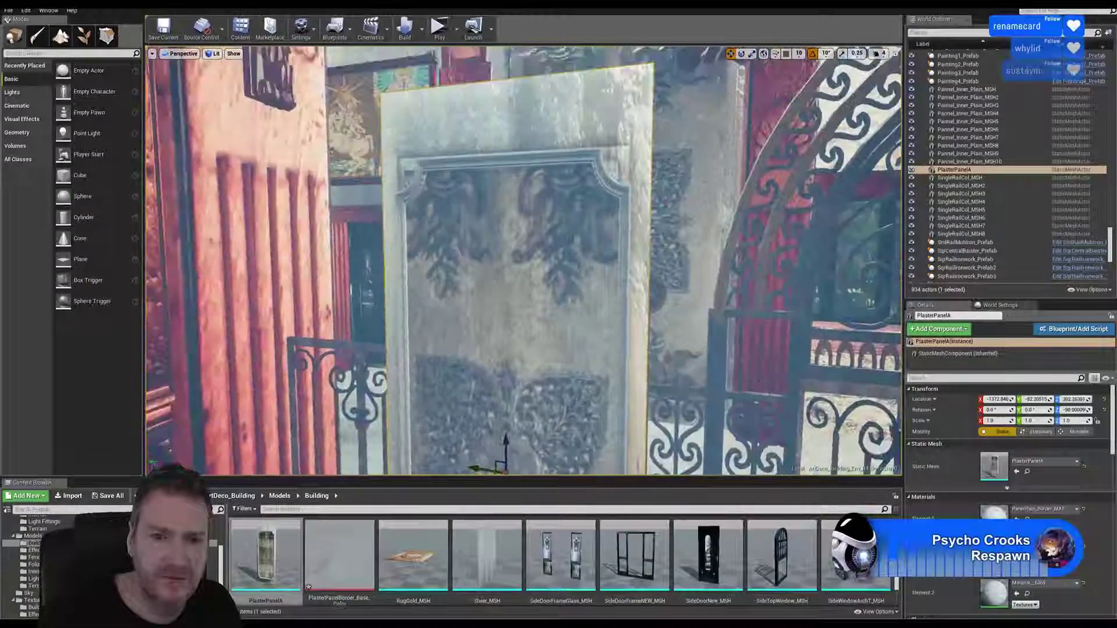
right_drag(551, 358, 523, 413)
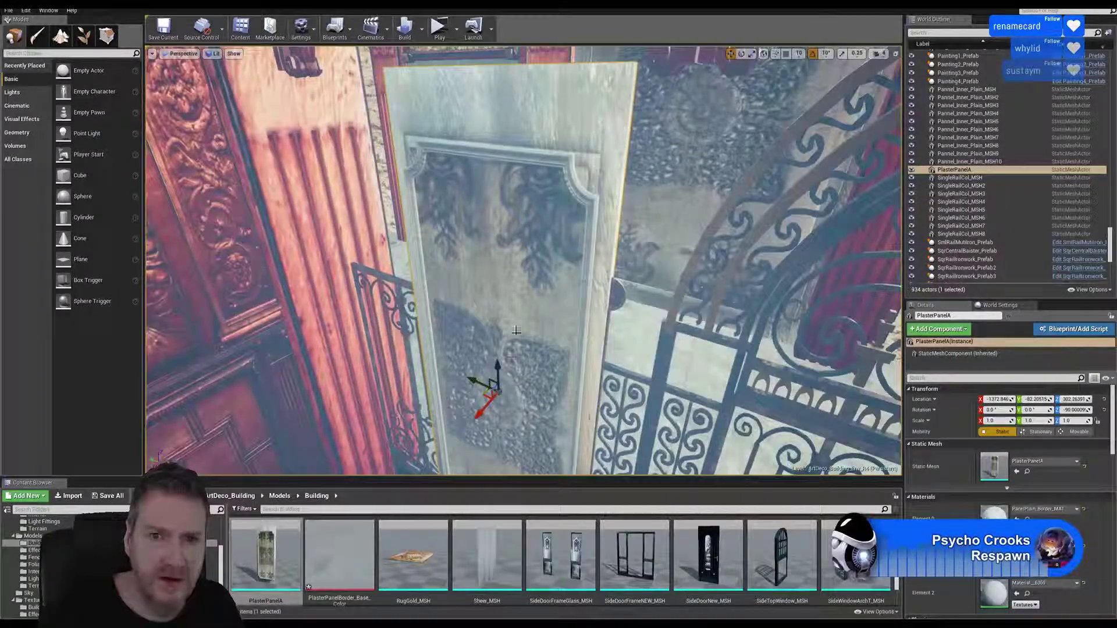
alt+drag(516, 331, 528, 256)
scroll(512, 288, down, 3)
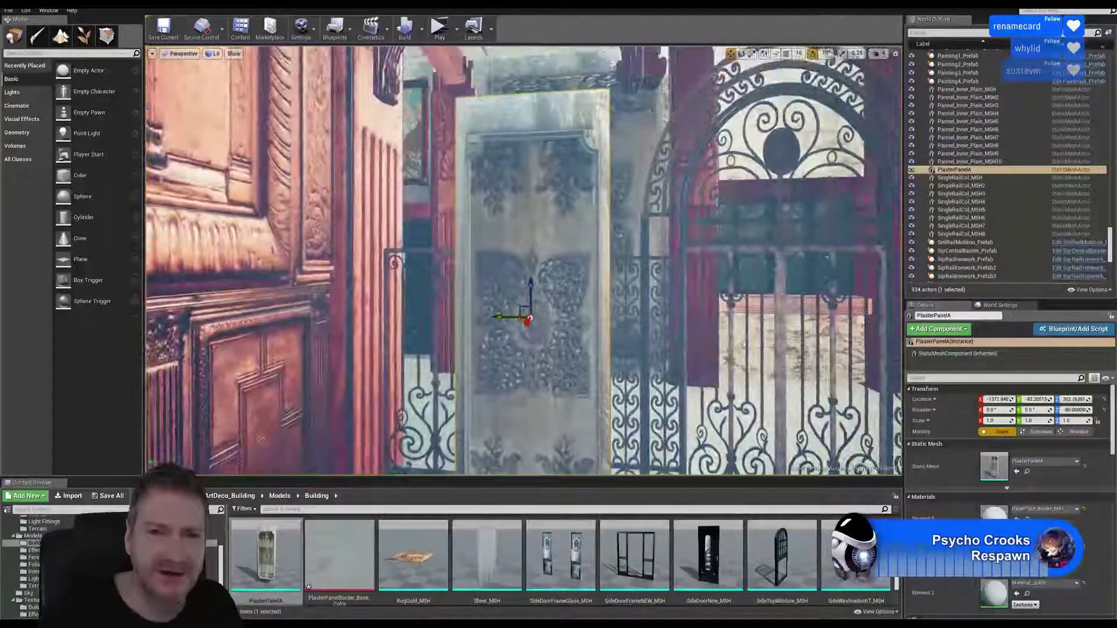
right_drag(579, 180, 561, 186)
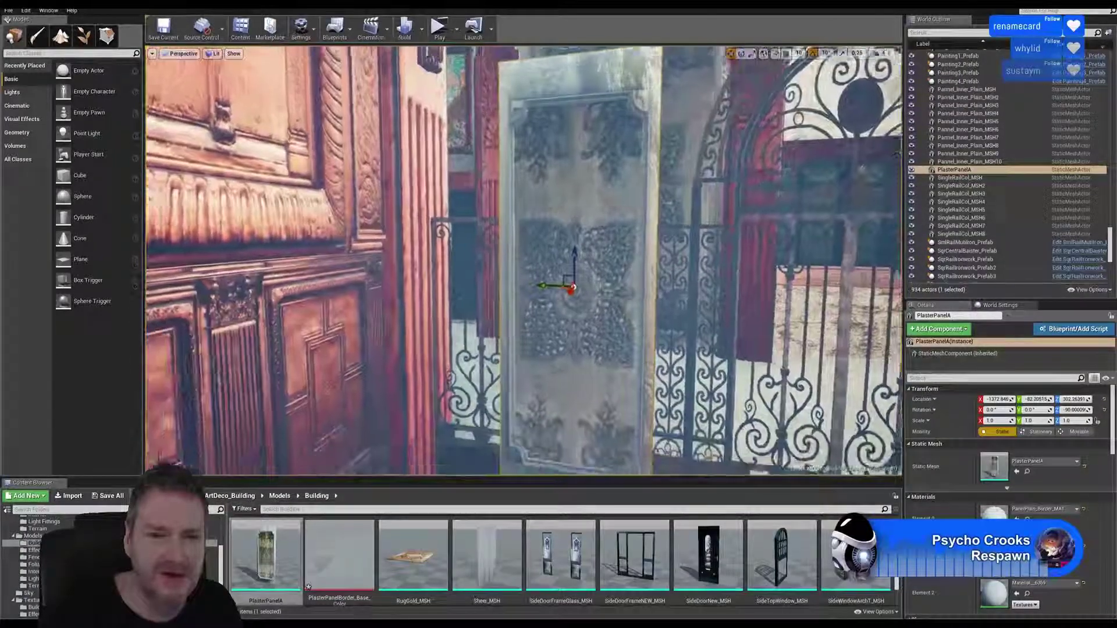
right_drag(617, 208, 609, 202)
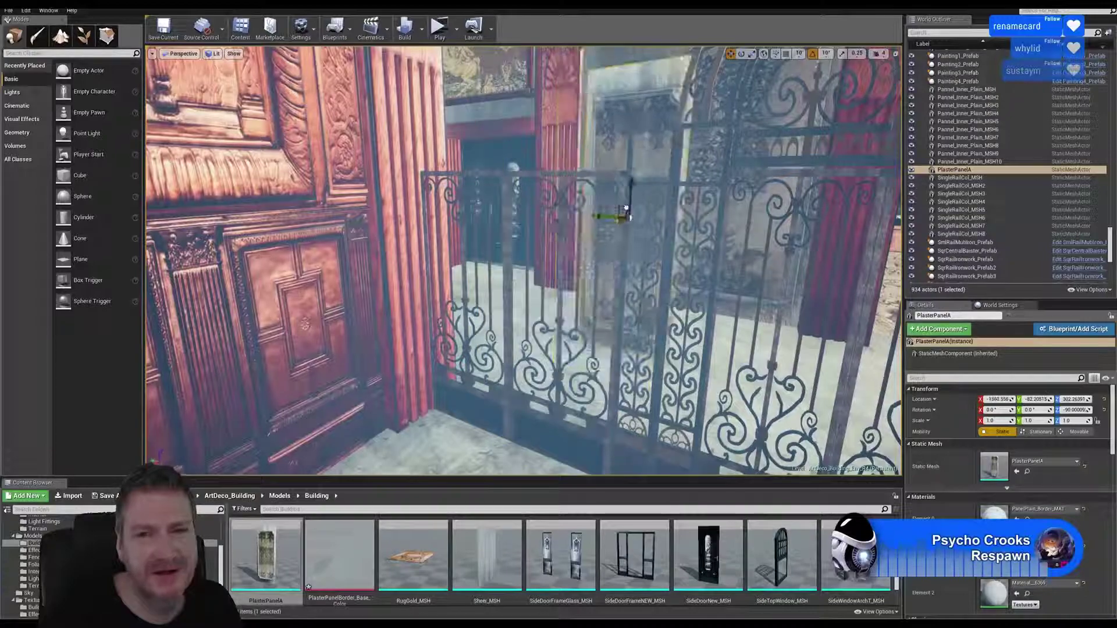
right_drag(524, 260, 387, 258)
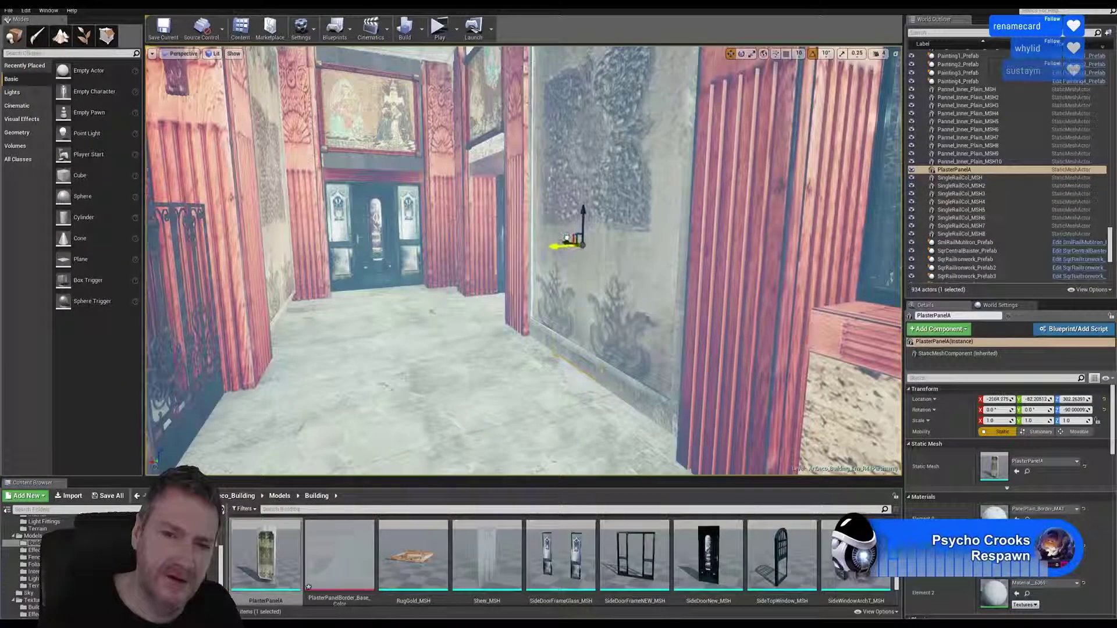
drag(566, 239, 562, 240)
right_drag(558, 250, 617, 243)
right_drag(598, 294, 559, 174)
right_drag(564, 294, 581, 265)
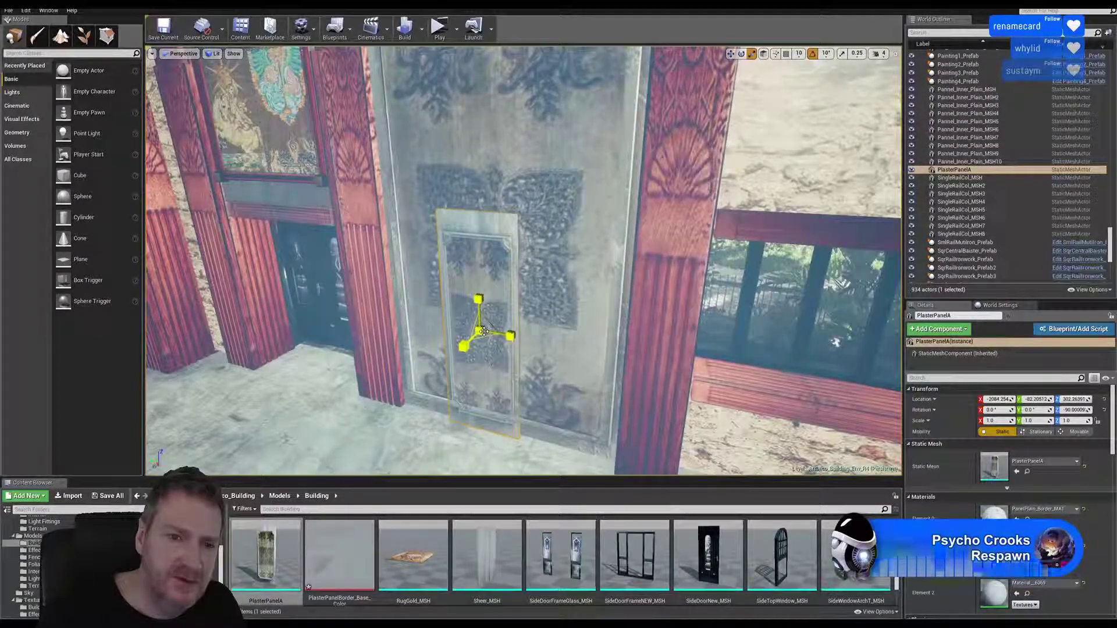
Scale PlasterPanelA uniformly to about 1.69 and raise it to a Z location of about 515
drag(483, 330, 500, 317)
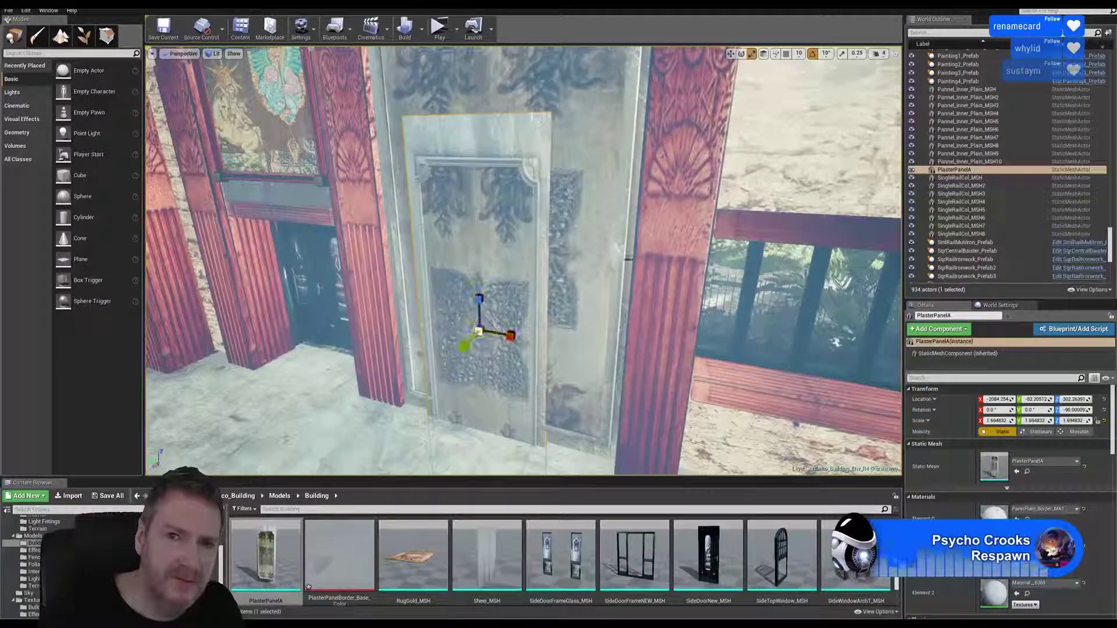
click(741, 53)
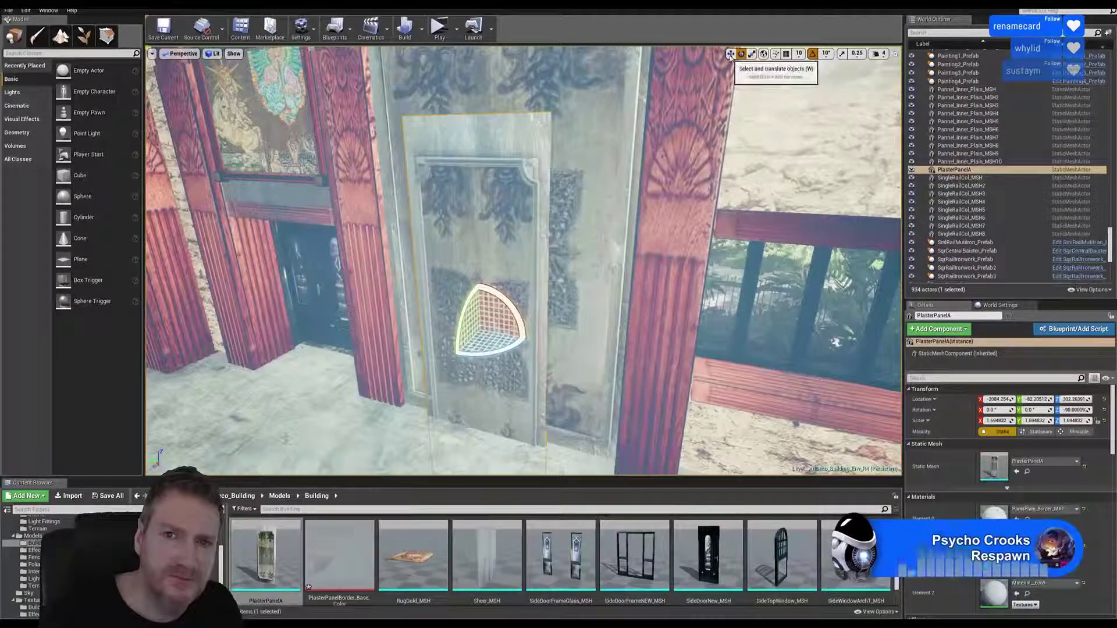
click(731, 53)
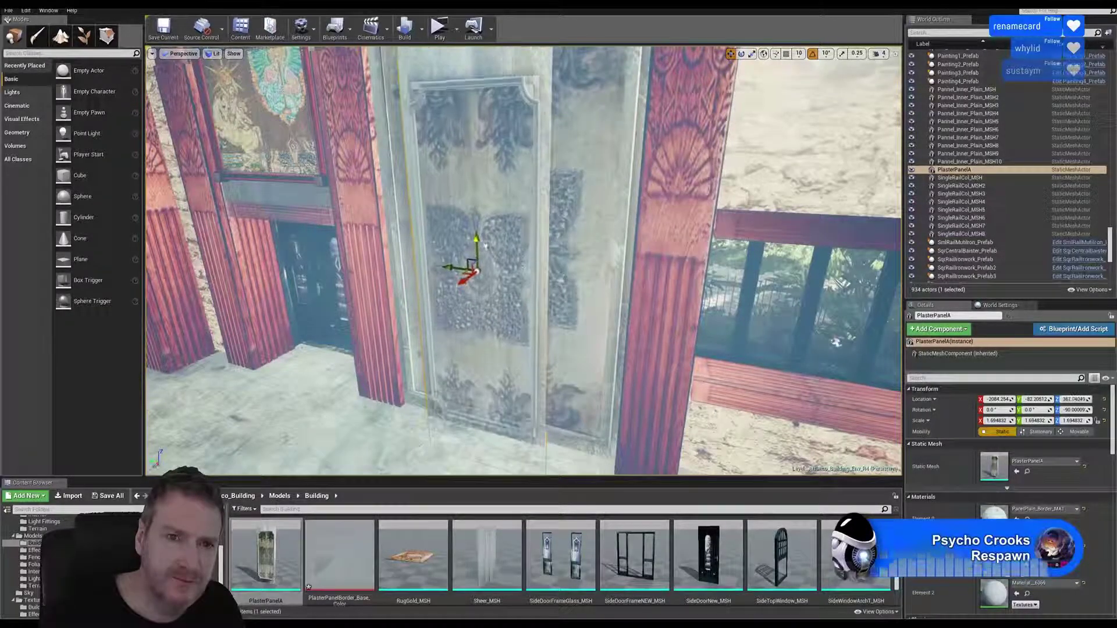
mouse_move(498, 218)
right_down()
mouse_move(544, 125)
mouse_move(501, 143)
mouse_move(499, 219)
right_up()
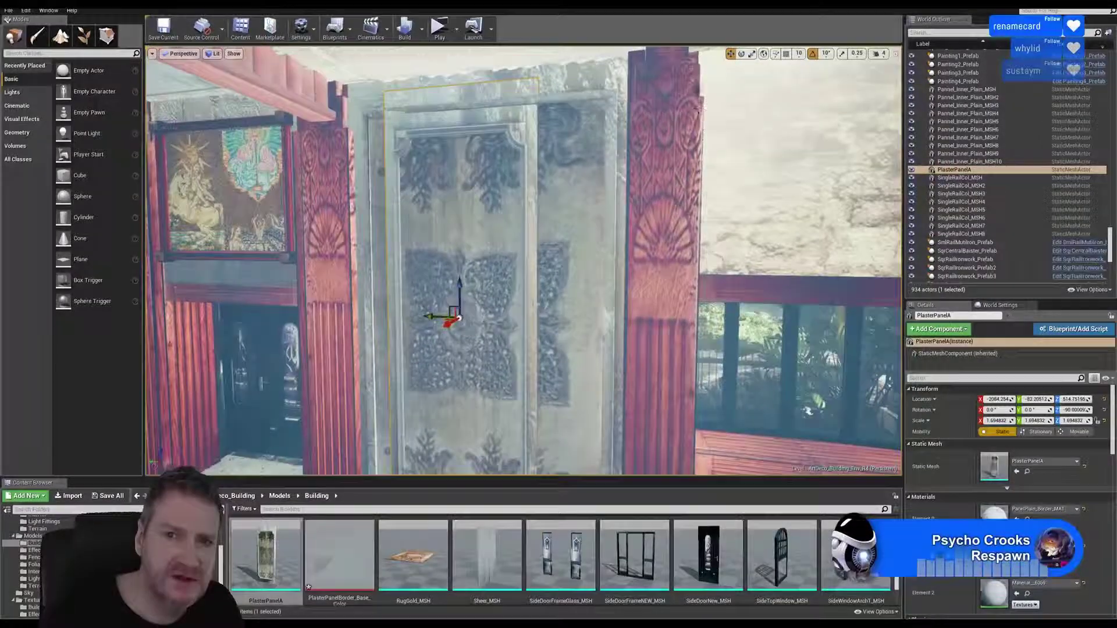
Enlarge PlasterPanelA uniformly to a scale of about 1.72 and raise it to a Z location of about 542
click(752, 54)
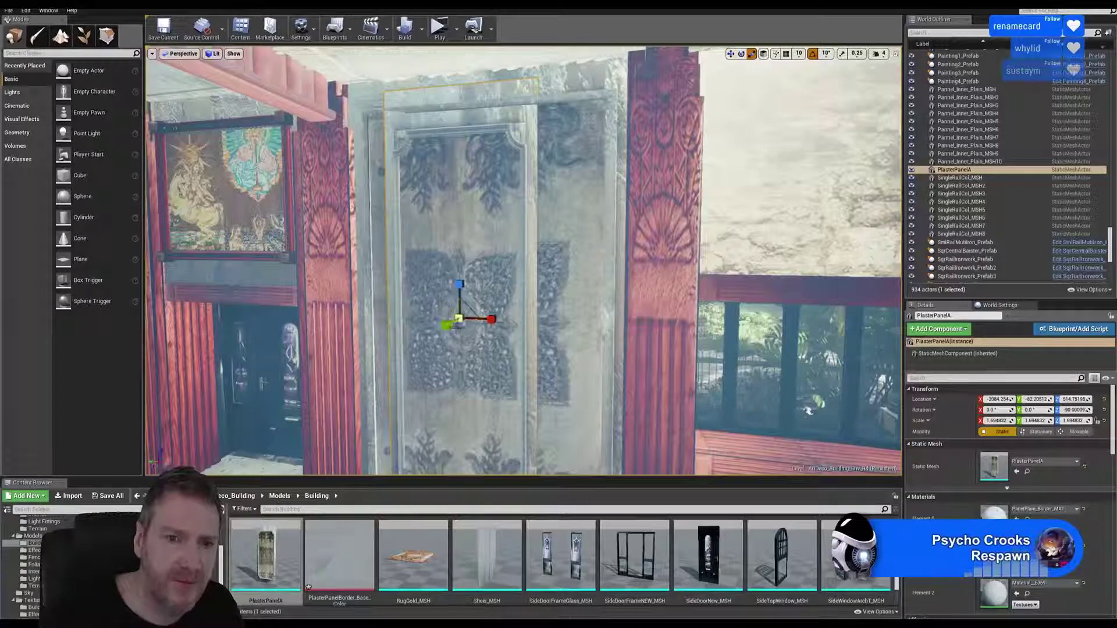
drag(465, 323, 488, 306)
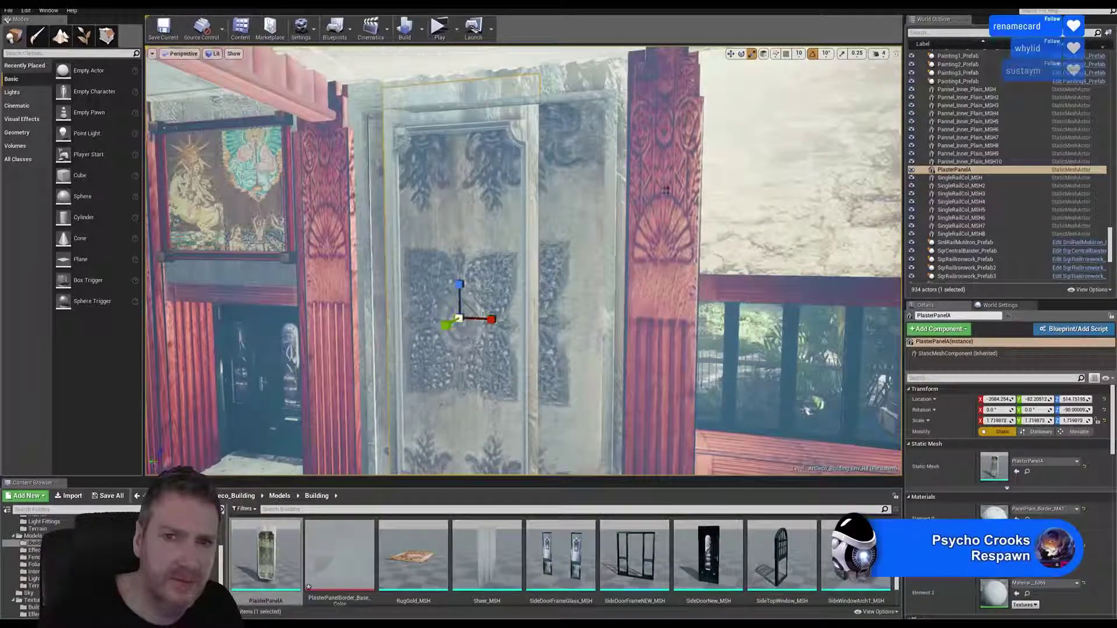
click(730, 54)
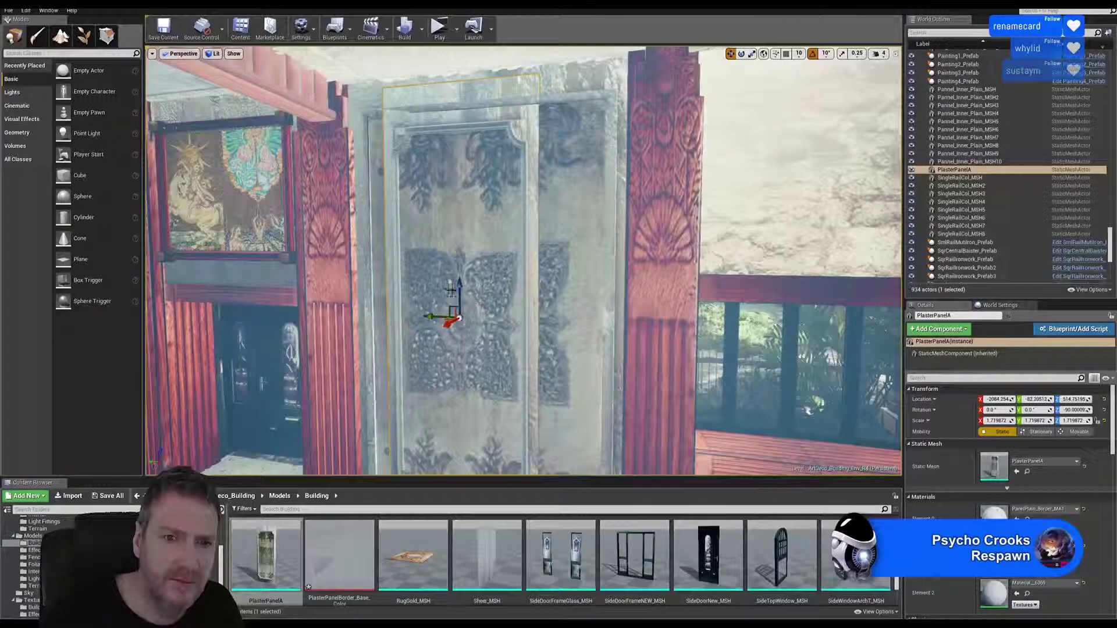
drag(452, 291, 470, 279)
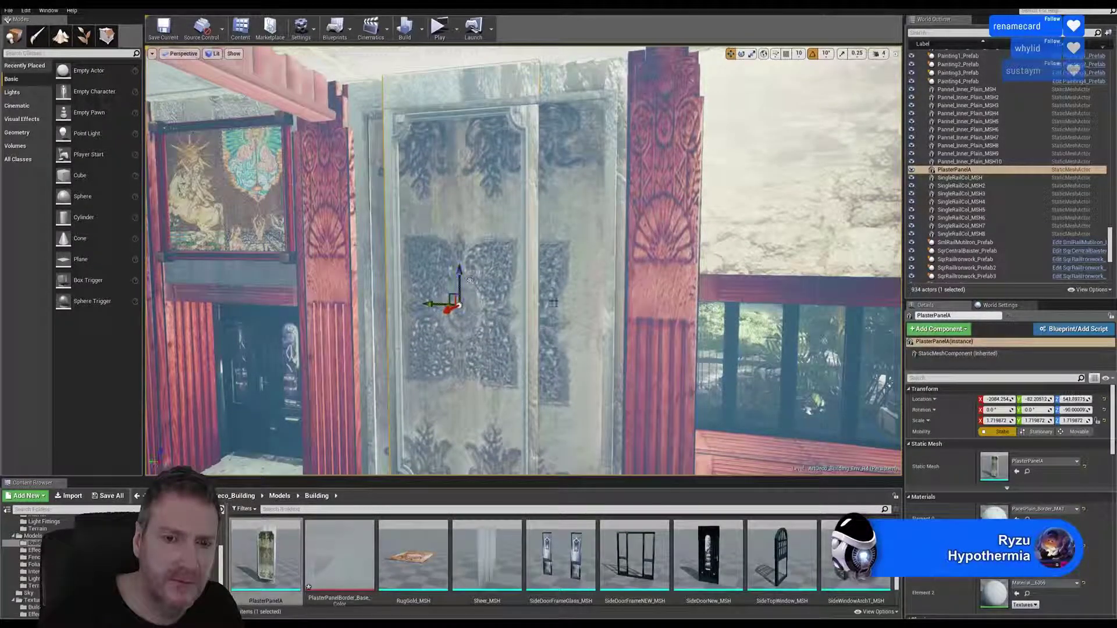
right_drag(469, 279, 451, 361)
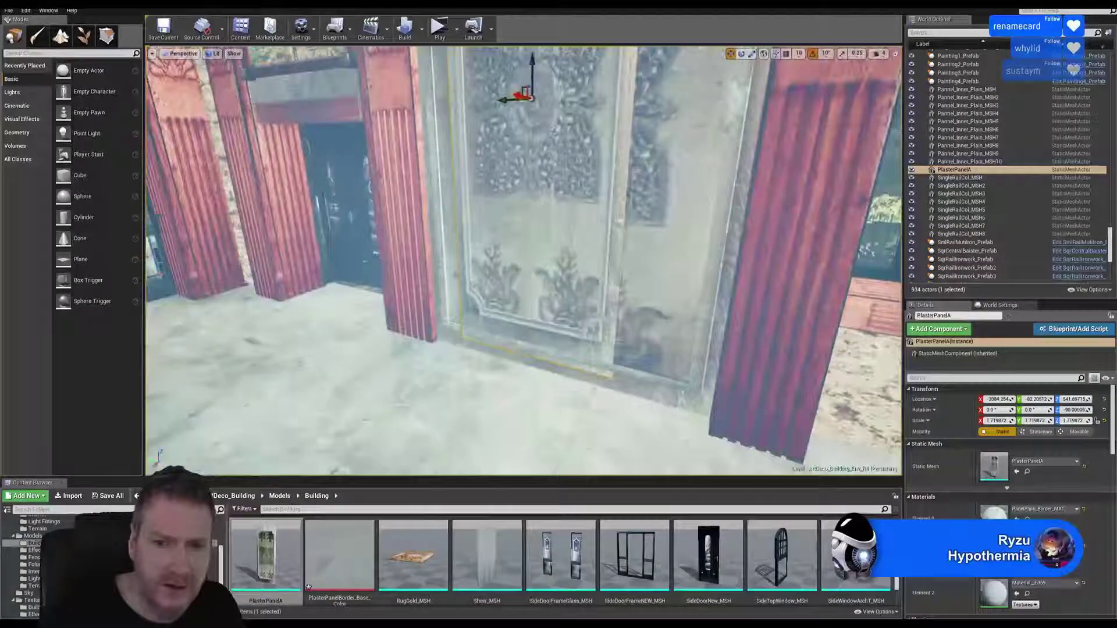
Enlarge PlasterPanelA uniformly to a scale of about 1.75 and lower it to a Z location of about 525 so it meets the floor
click(751, 53)
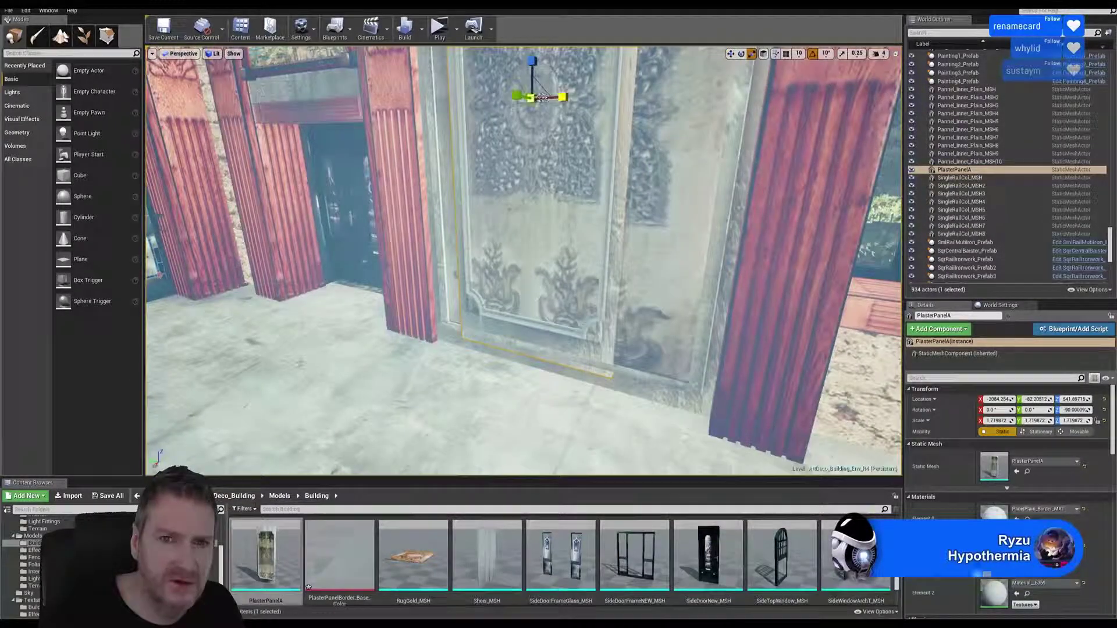
drag(535, 99, 538, 102)
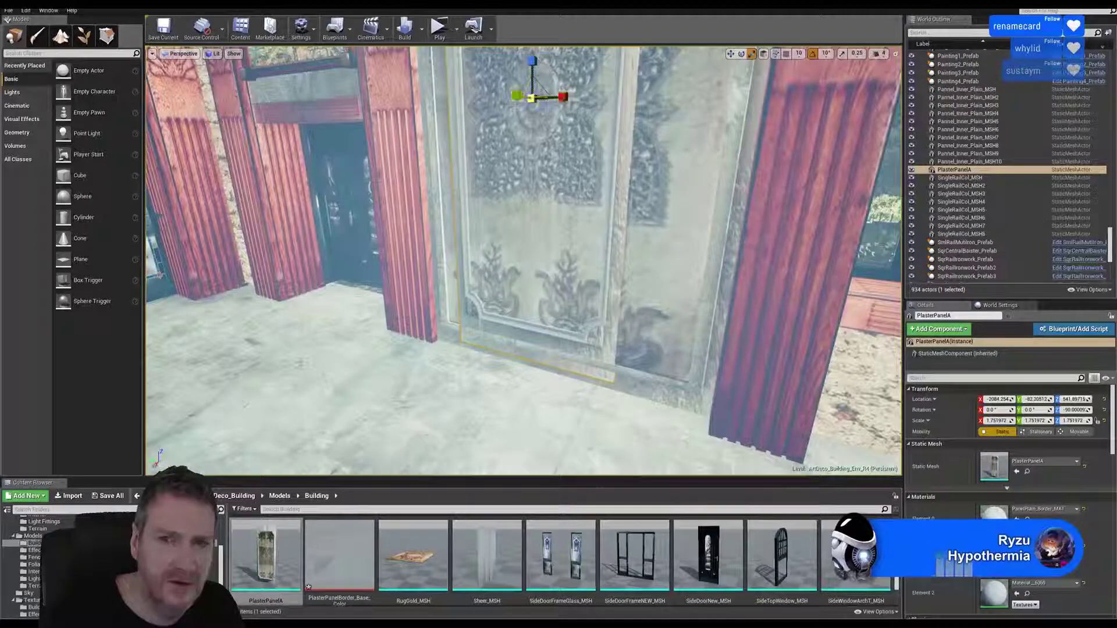
click(730, 54)
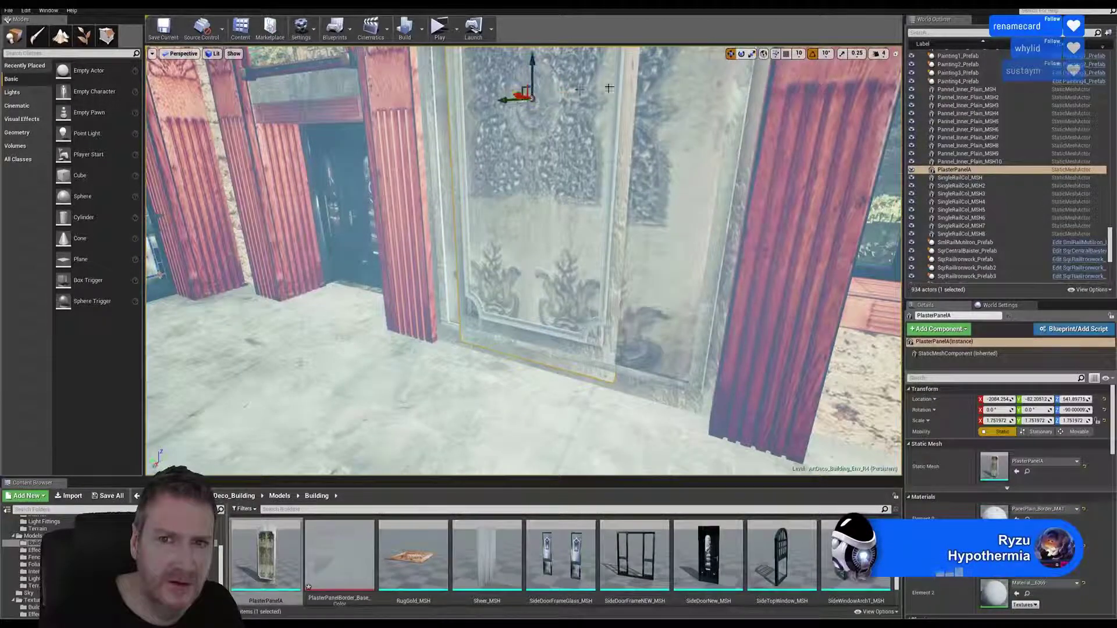
drag(532, 70, 533, 79)
right_drag(658, 250, 663, 232)
key(q)
right_drag(659, 295, 605, 344)
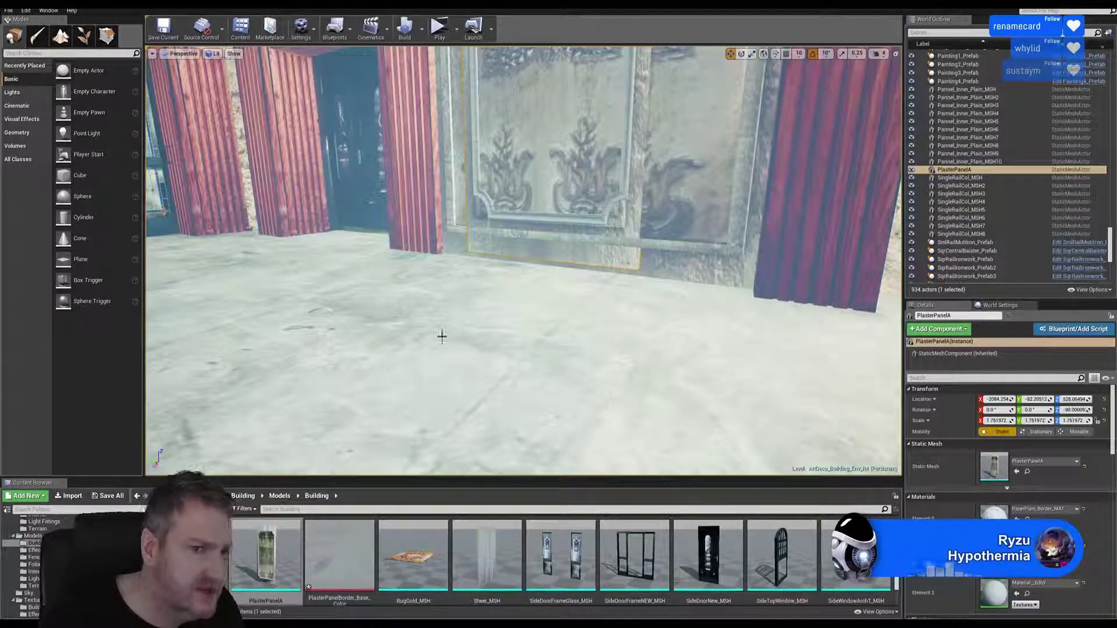
right_drag(442, 337, 482, 345)
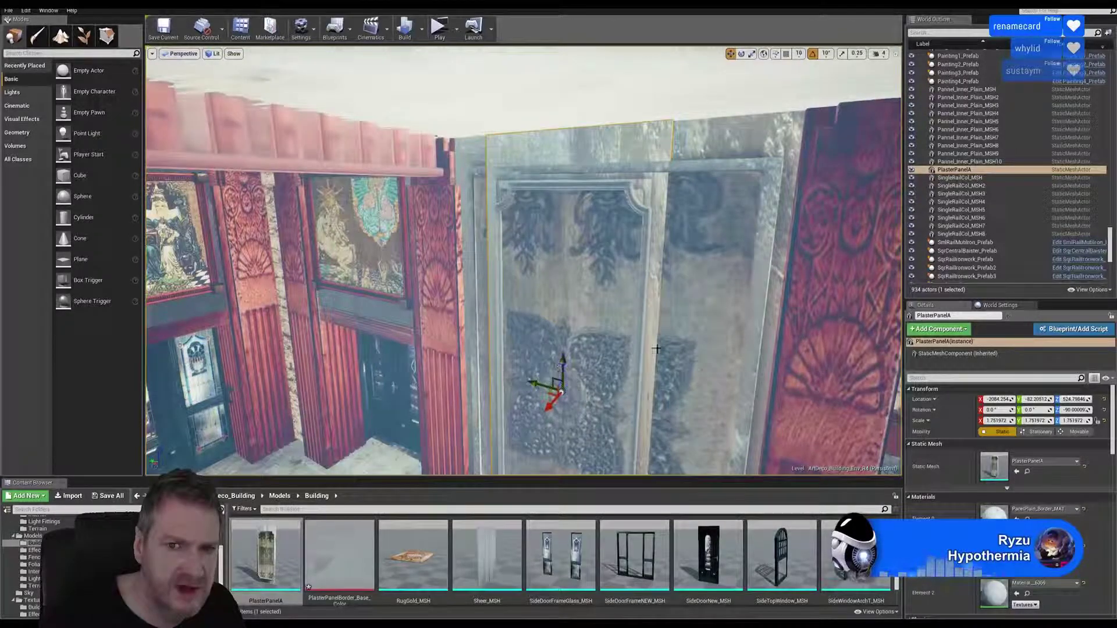
right_drag(656, 349, 622, 200)
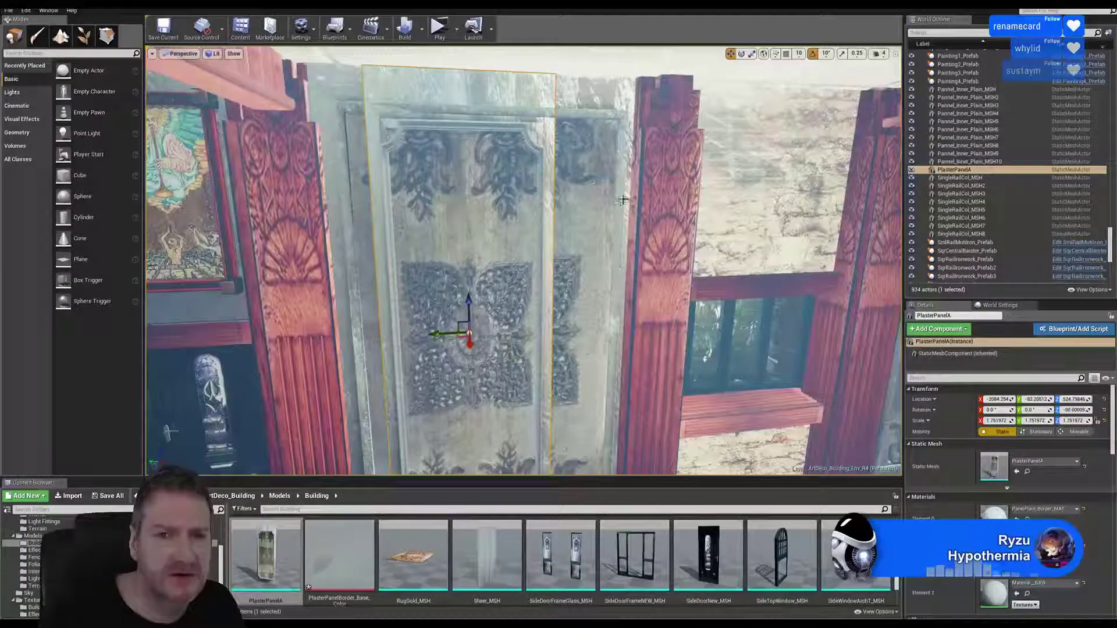
Delete the old panel Pannel_Inner_Plain_MSH4 and slide PlasterPanelA along Y to about 12, against the pillar beside the dark door
click(586, 174)
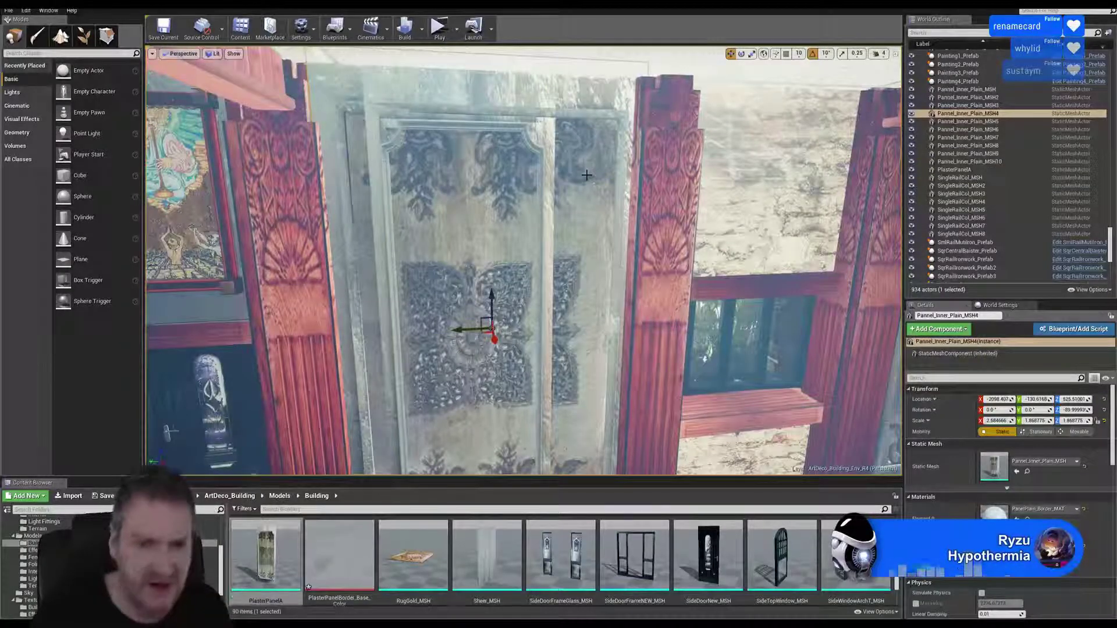
key(Delete)
click(475, 231)
right_drag(476, 231, 515, 293)
drag(516, 303, 496, 305)
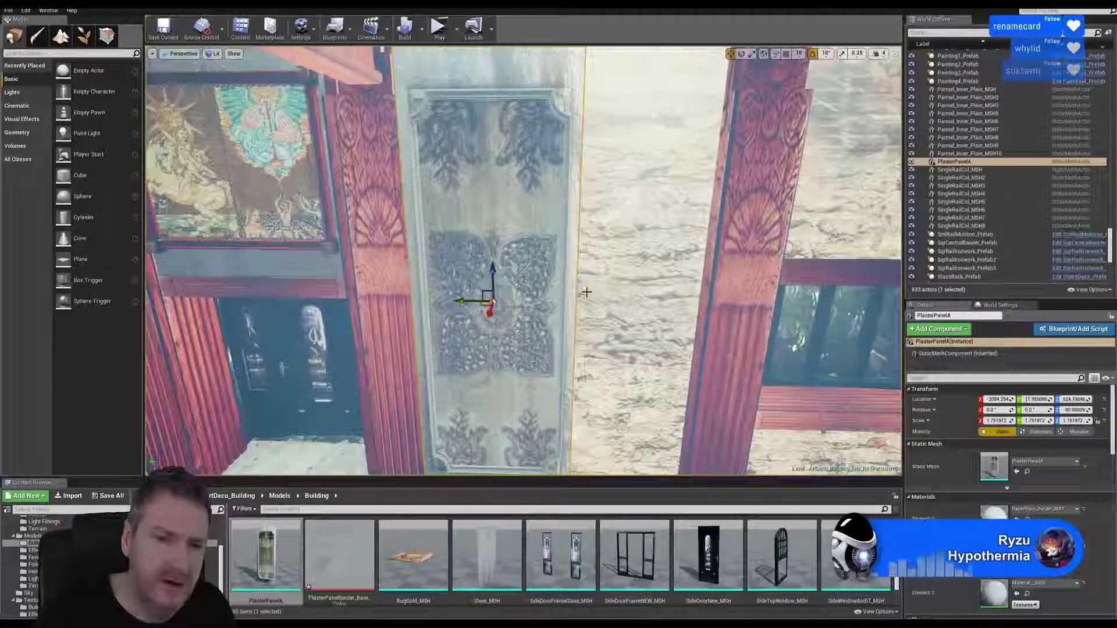
Push PlasterPanelA back along X to about -2109 so it sits close to the stone wall behind the pillar
right_drag(470, 306, 582, 291)
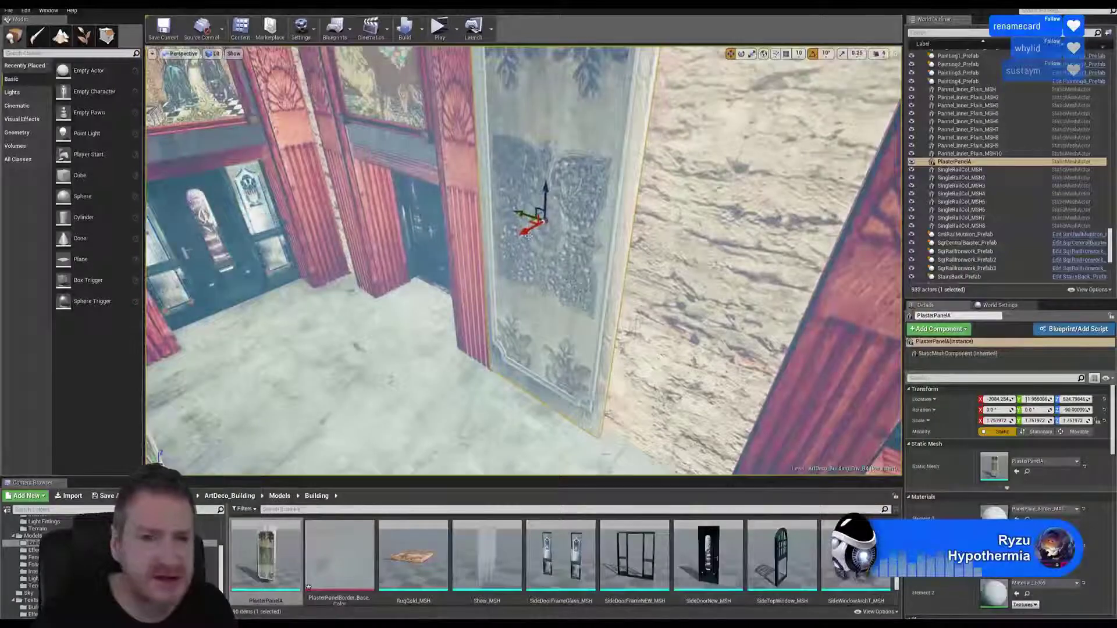
mouse_move(527, 235)
mouse_down()
mouse_move(538, 210)
mouse_move(535, 231)
mouse_up()
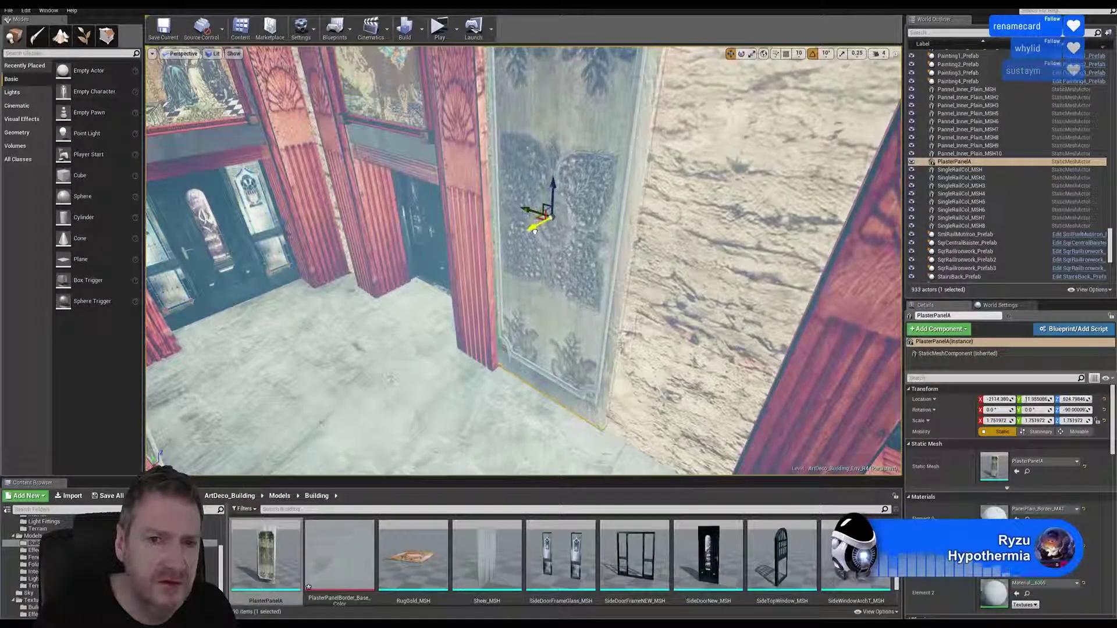
right_drag(390, 379, 417, 316)
right_drag(563, 251, 503, 305)
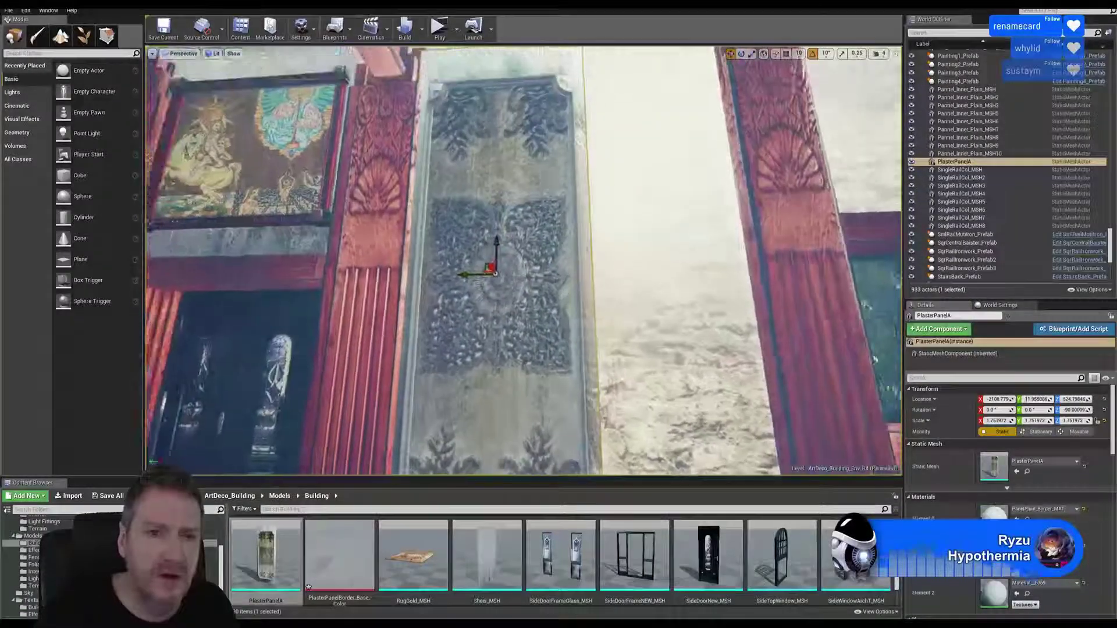
Duplicate PlasterPanelA and slide the copy along Y to about -314, beside the original and towards the neighbouring pillar
right_click(525, 290)
mouse_move(555, 445)
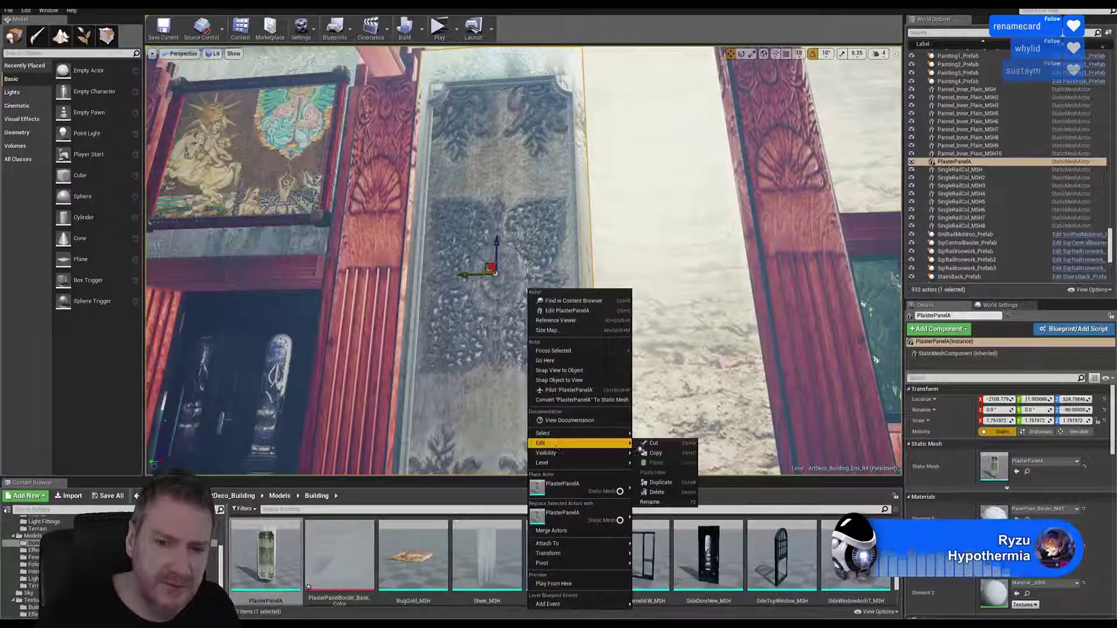
click(661, 483)
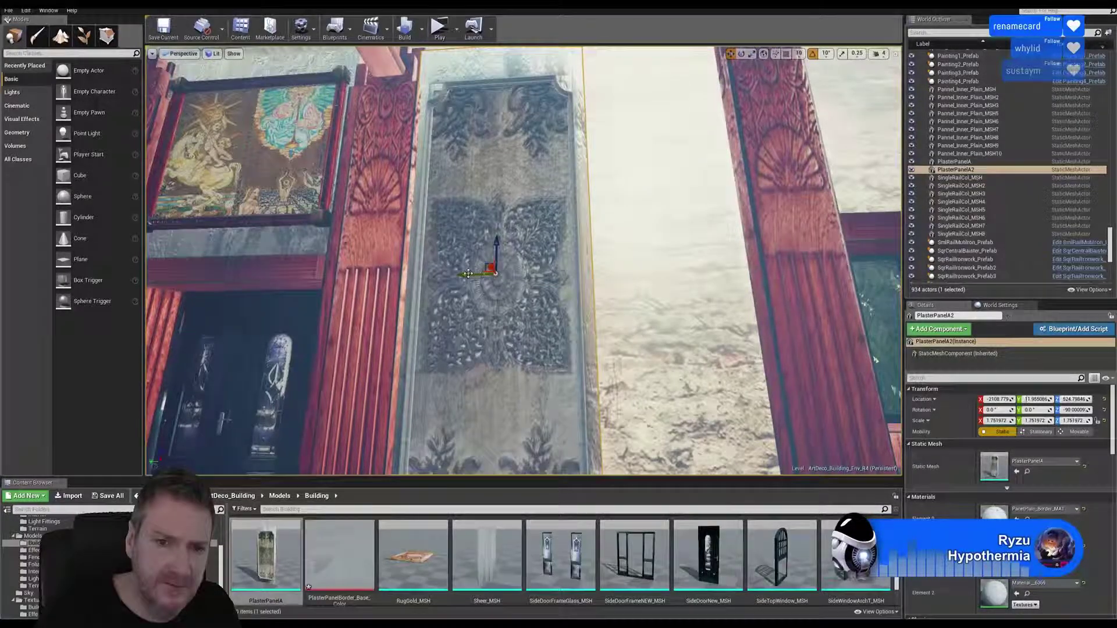
drag(556, 281, 674, 254)
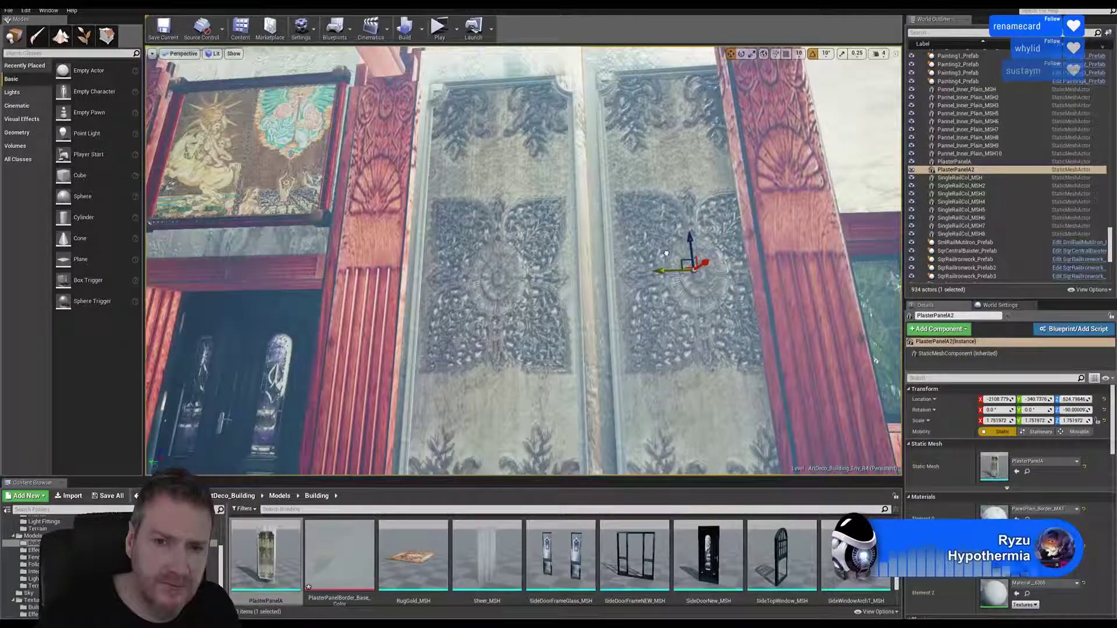
drag(665, 254, 651, 257)
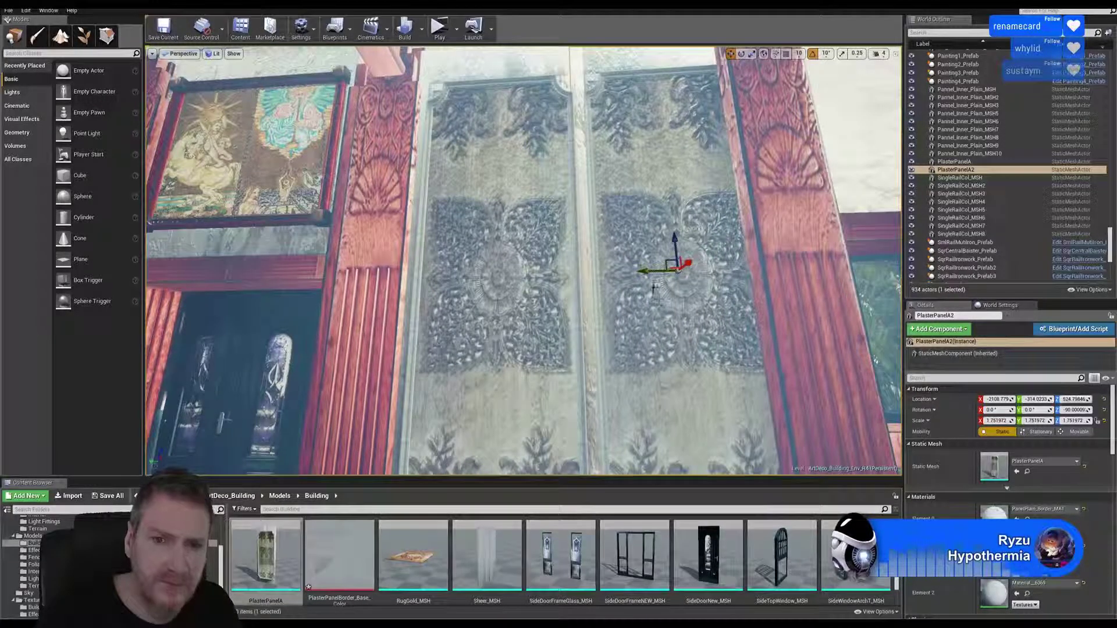
Shift both plaster panels together along Y towards the dark door's pillar and narrow their X scale to about 1.67
ctrl+click(590, 274)
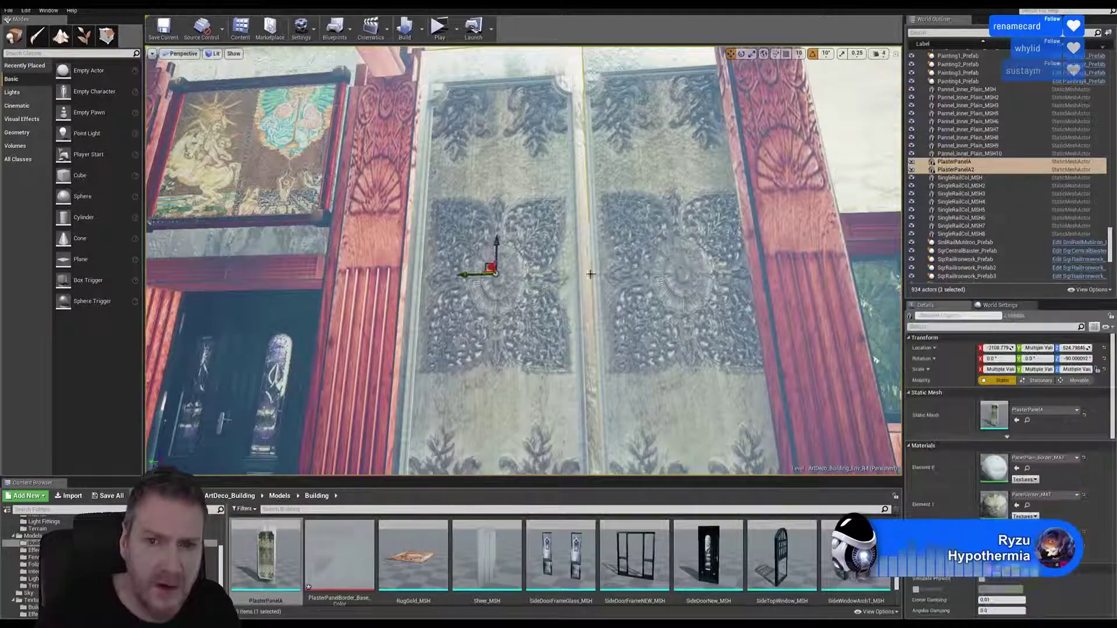
drag(465, 276, 459, 280)
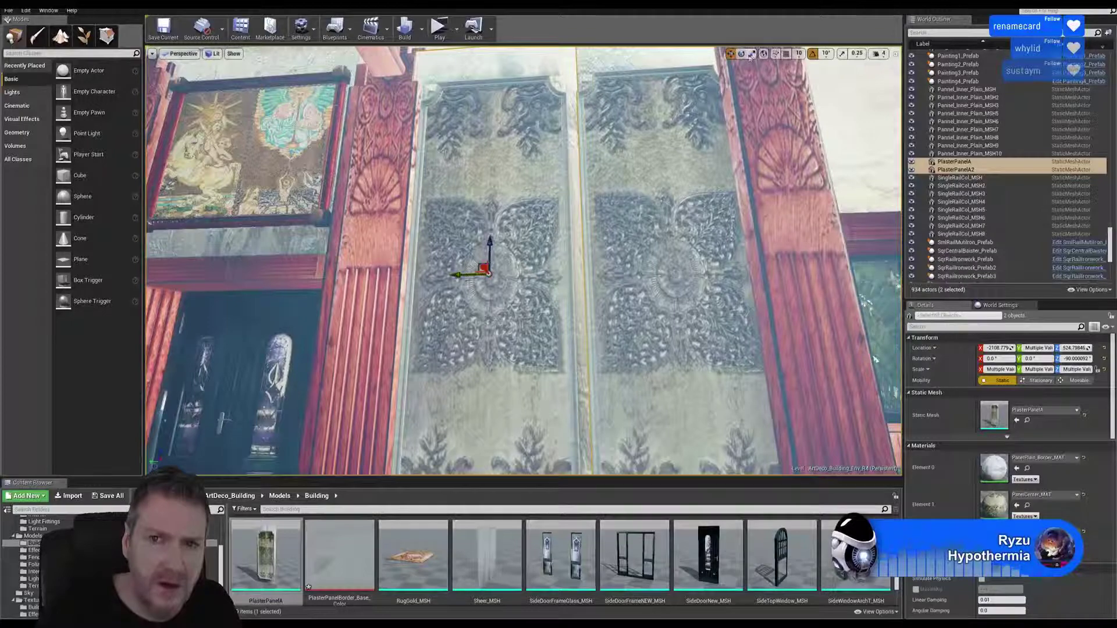
key(r)
drag(523, 272, 524, 274)
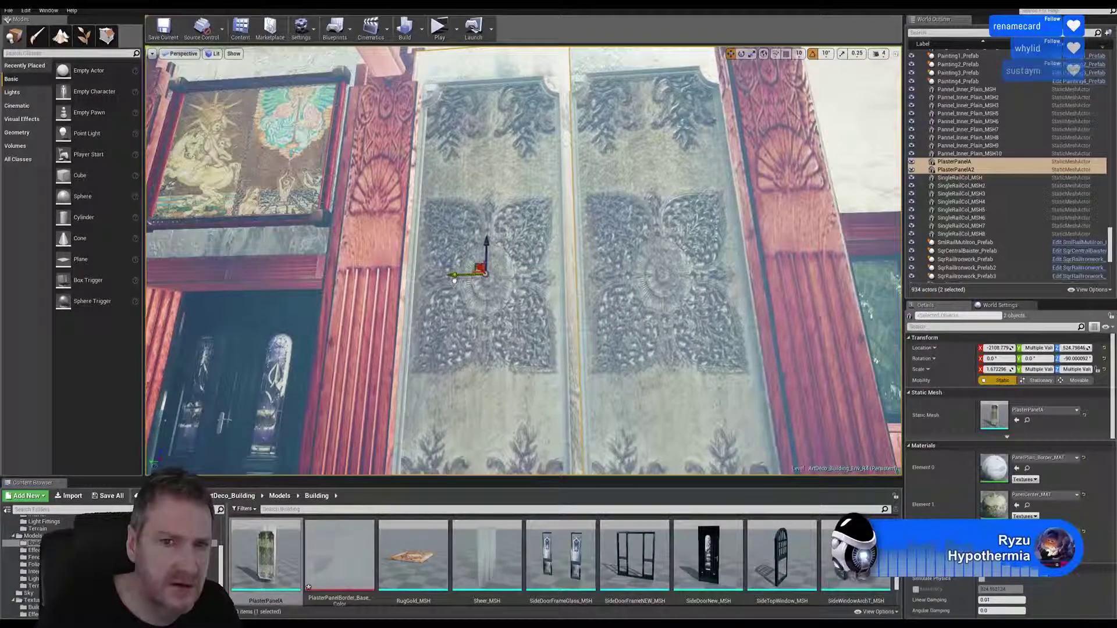
right_drag(674, 264, 733, 400)
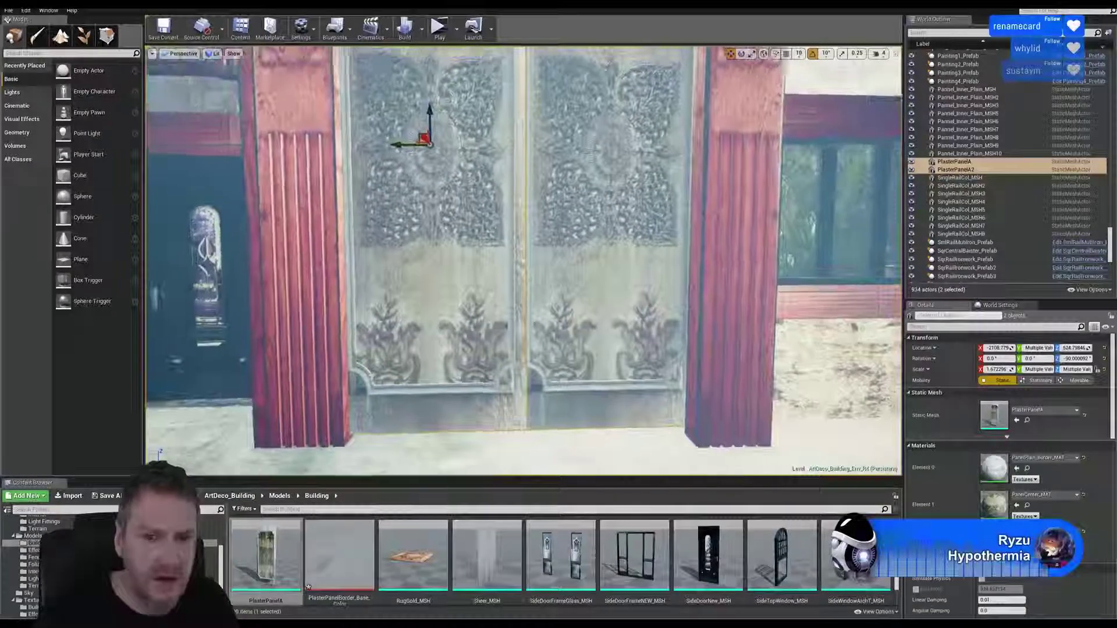
key(Escape)
Try mirroring PlasterPanelA2 across X, and undo the mirroring
key(s)
right_drag(558, 214, 558, 262)
right_drag(666, 238, 666, 240)
right_drag(501, 268, 575, 260)
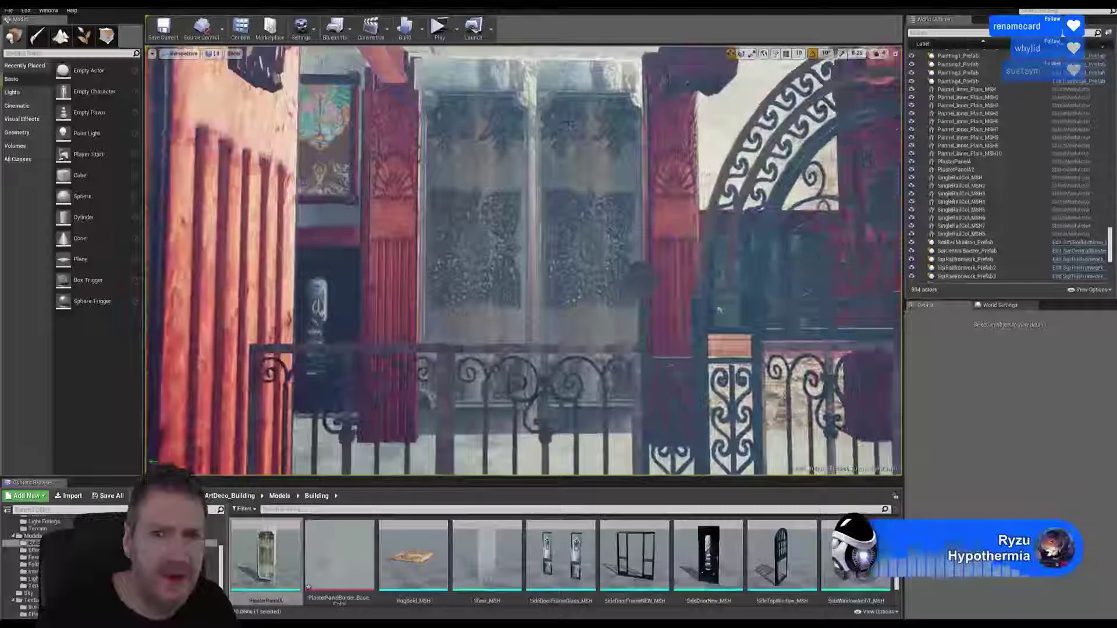
click(579, 89)
right_click(581, 89)
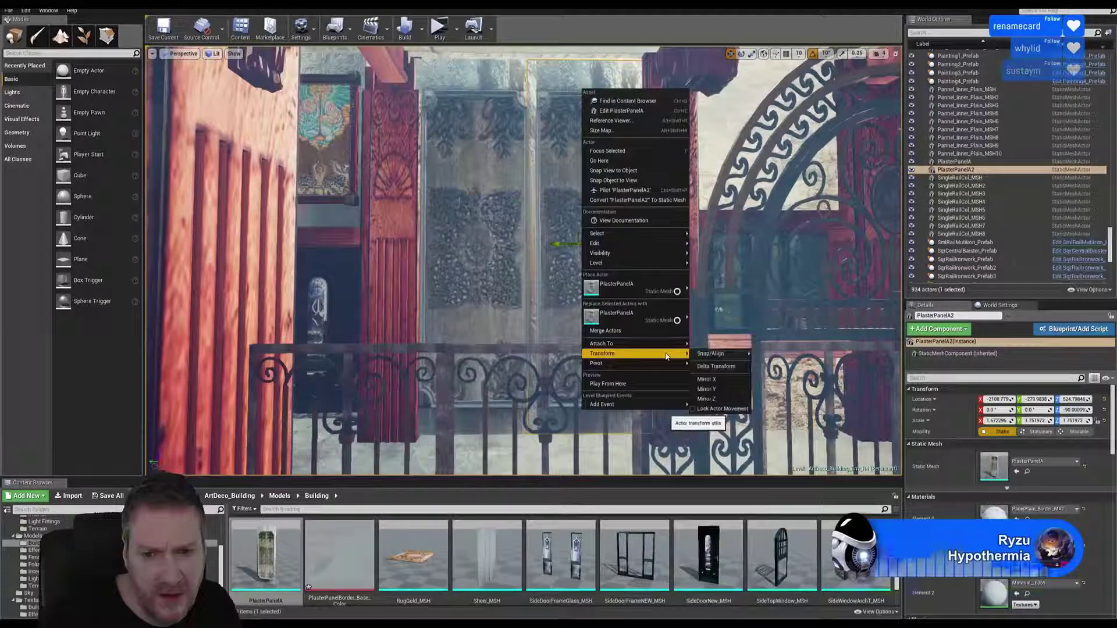
click(716, 379)
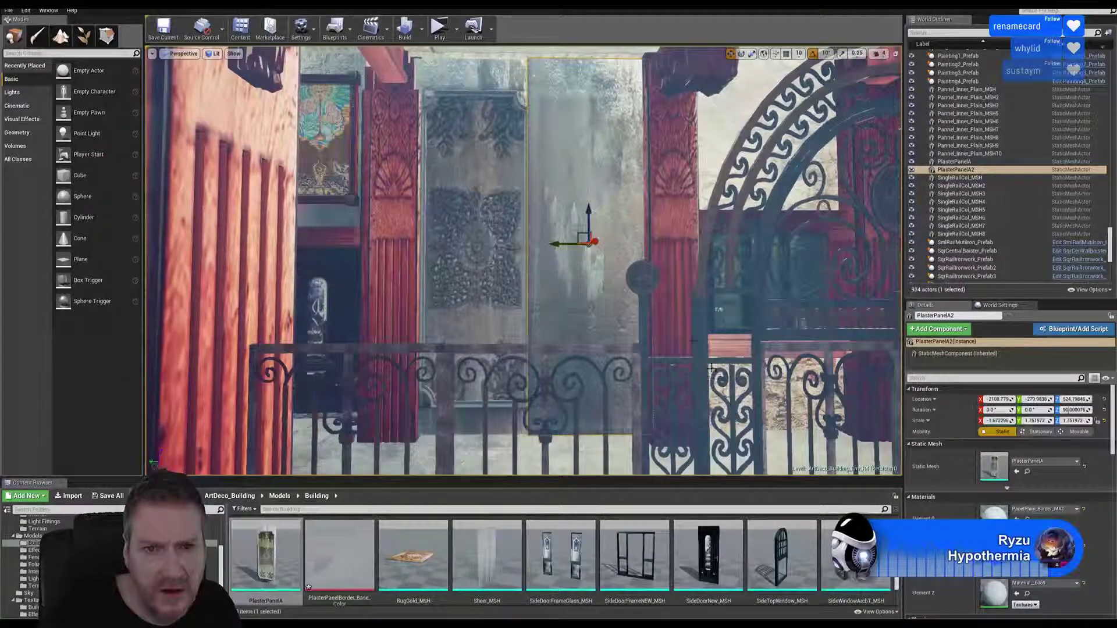
click(26, 10)
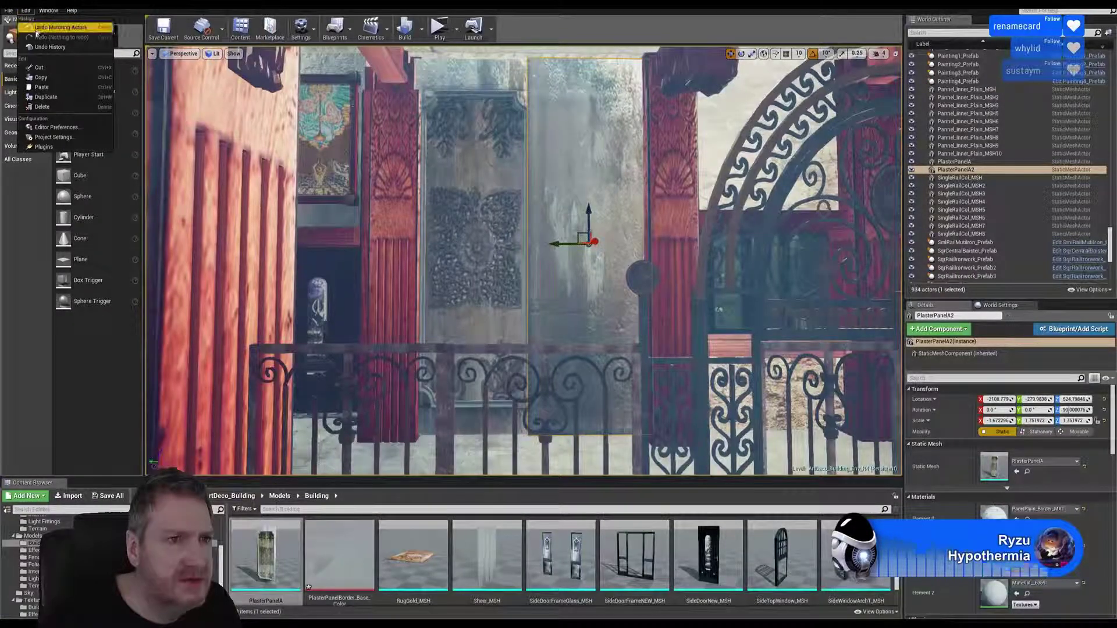
click(58, 27)
Mirror PlasterPanelA2 across X and slide it along Y to about -282
right_click(589, 90)
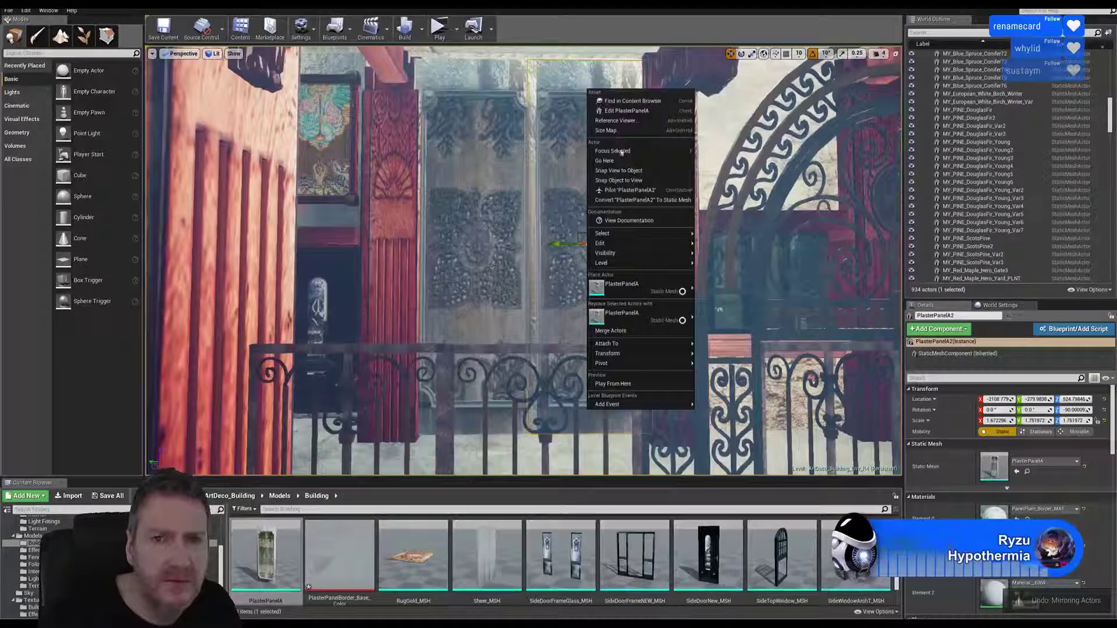
mouse_move(652, 353)
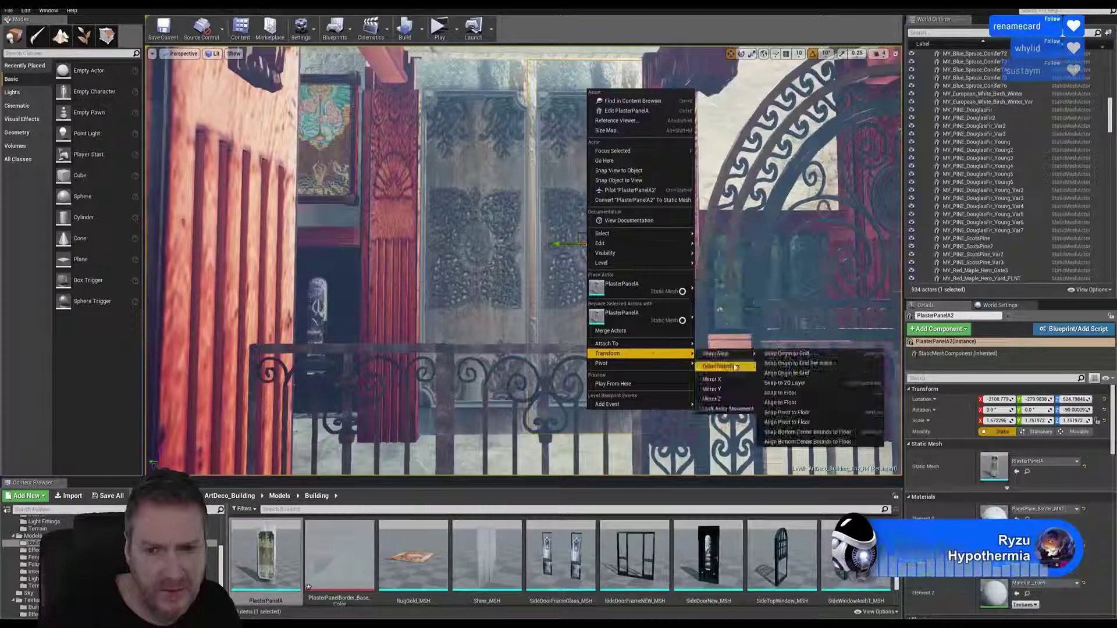
click(712, 379)
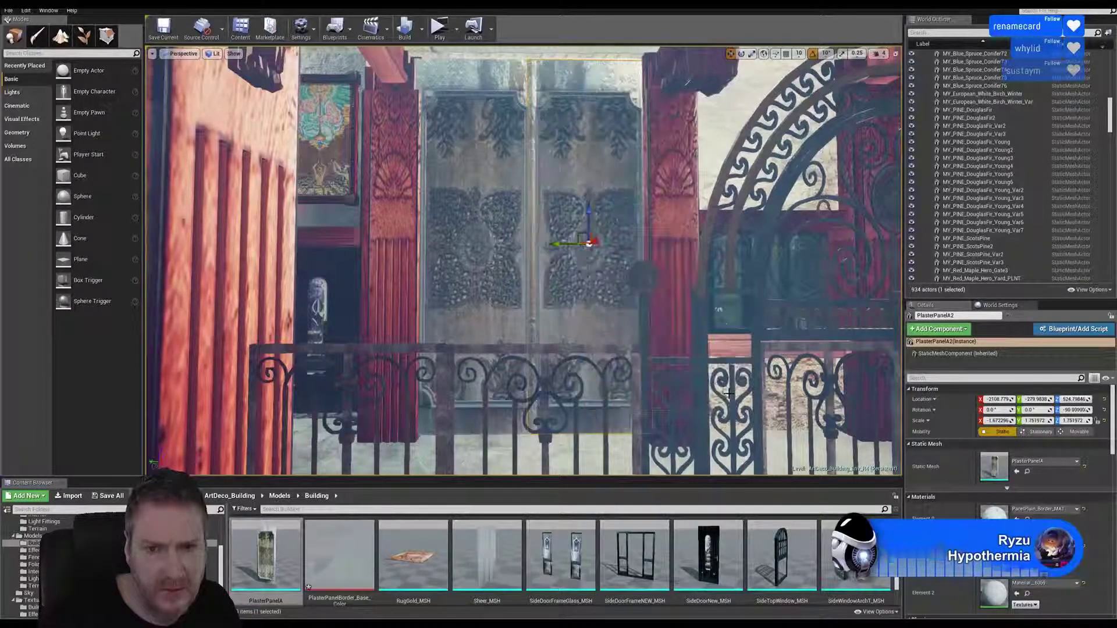
right_drag(585, 135, 552, 130)
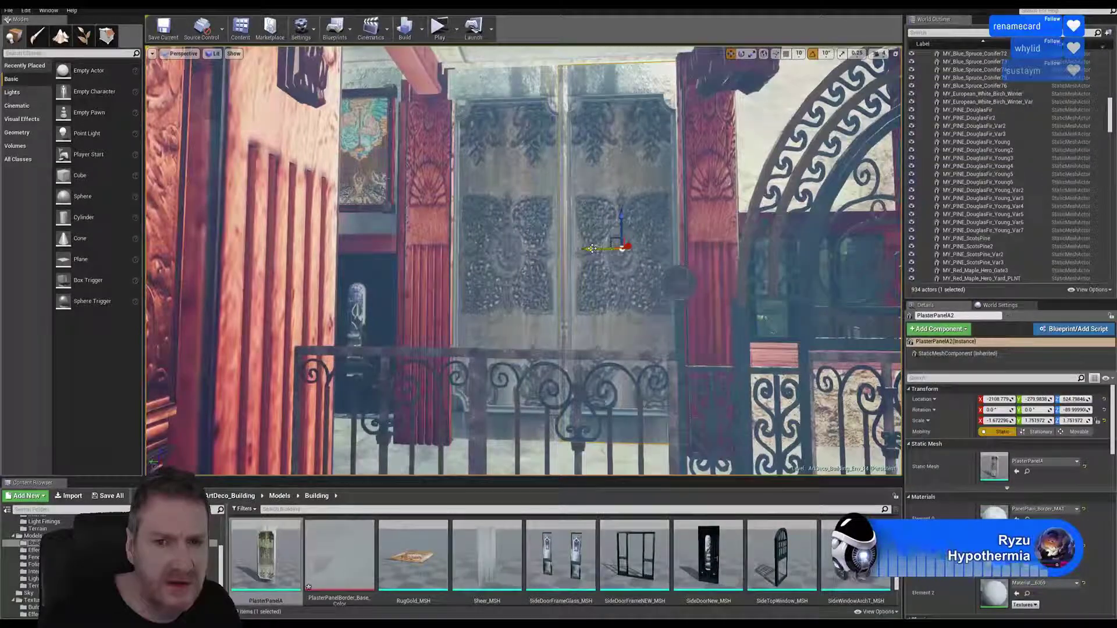
mouse_move(590, 249)
mouse_down()
mouse_move(601, 250)
mouse_move(577, 254)
mouse_move(594, 252)
mouse_up()
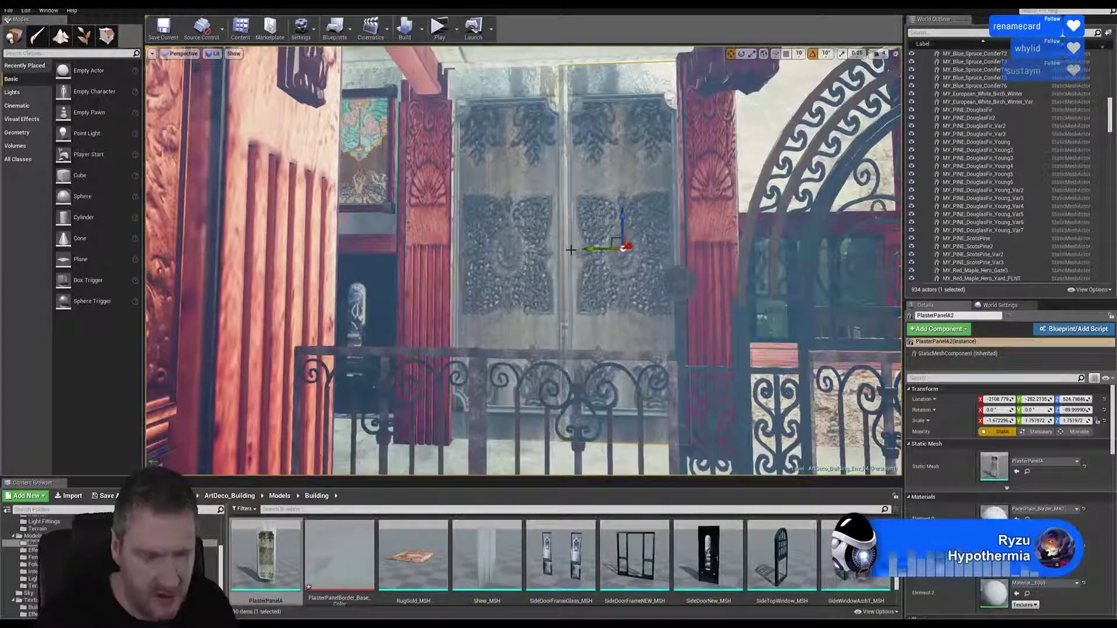
Slide the mirrored PlasterPanelA2 along Y to about -304, widening the gap between the two panels
key(Escape)
right_drag(554, 192, 606, 211)
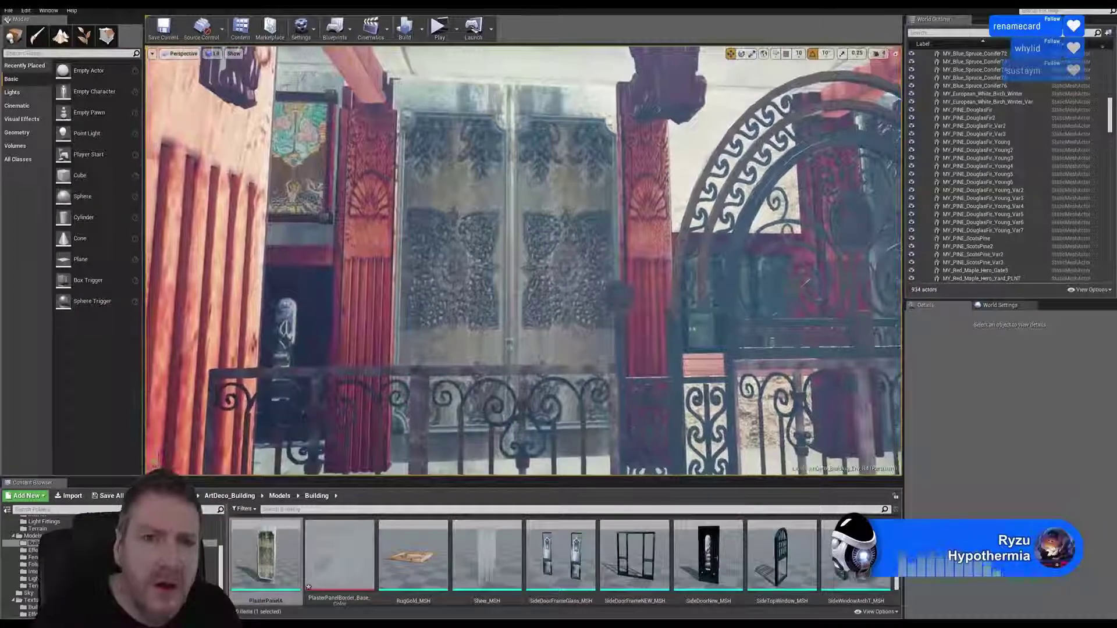
click(568, 259)
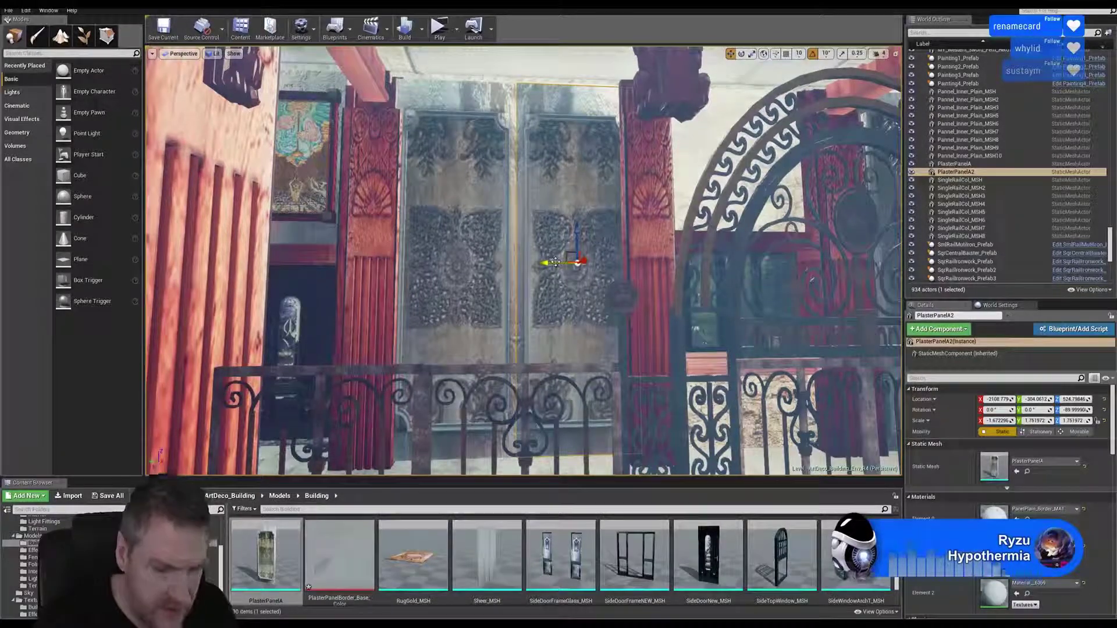
key(Escape)
Examine the pair of plaster panels, their central seam, floor edge and upper border, up close and through the balcony arches
right_drag(557, 261, 512, 277)
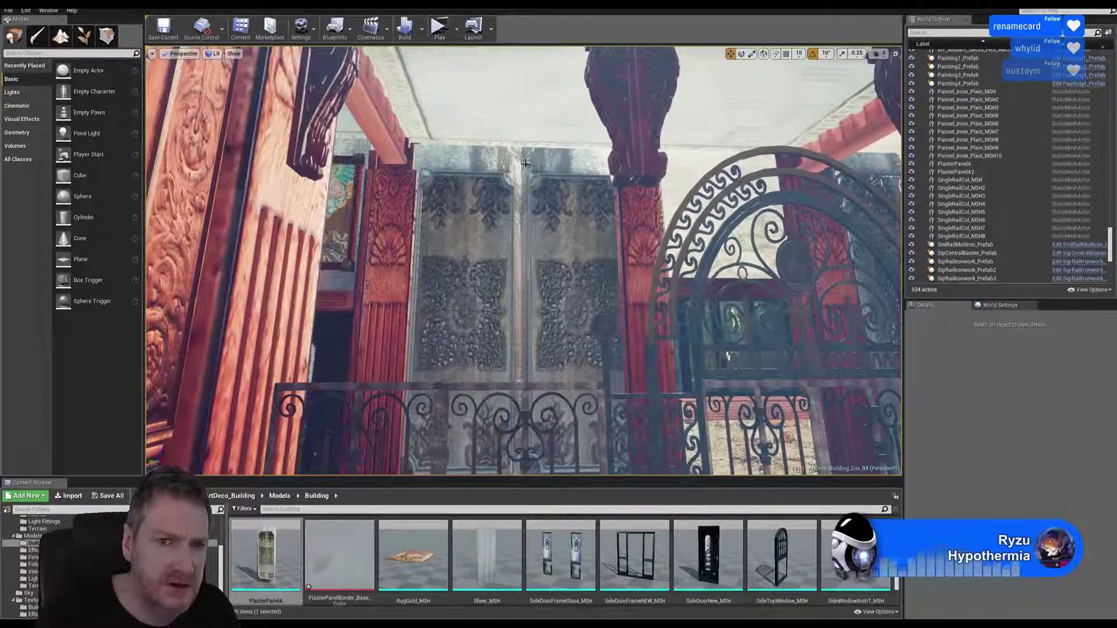
right_drag(560, 164, 556, 164)
key(w)
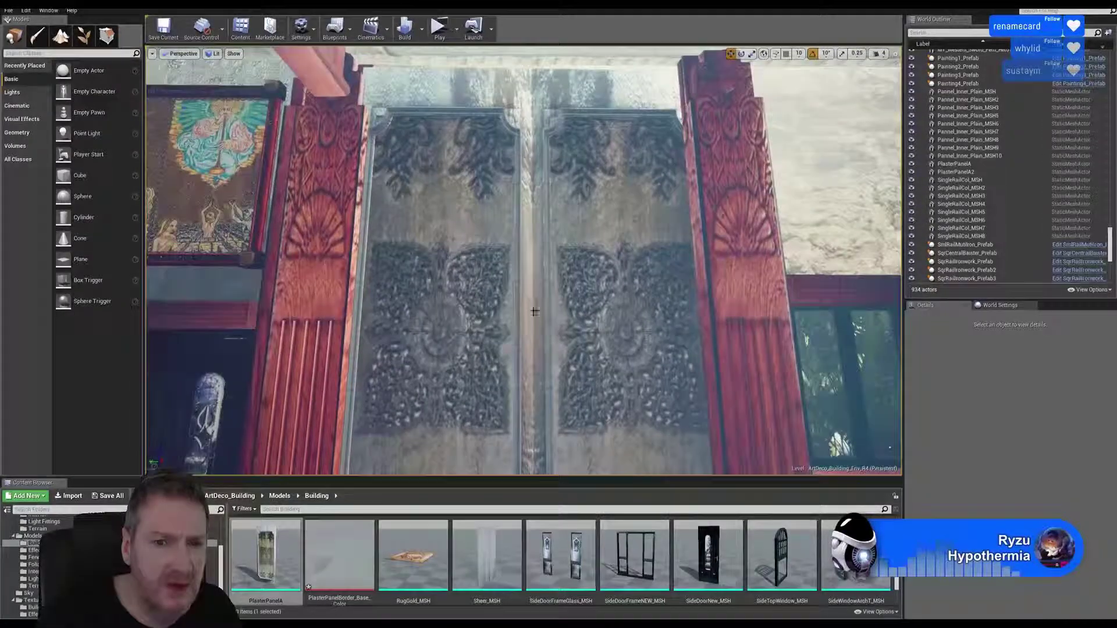
right_drag(534, 312, 534, 378)
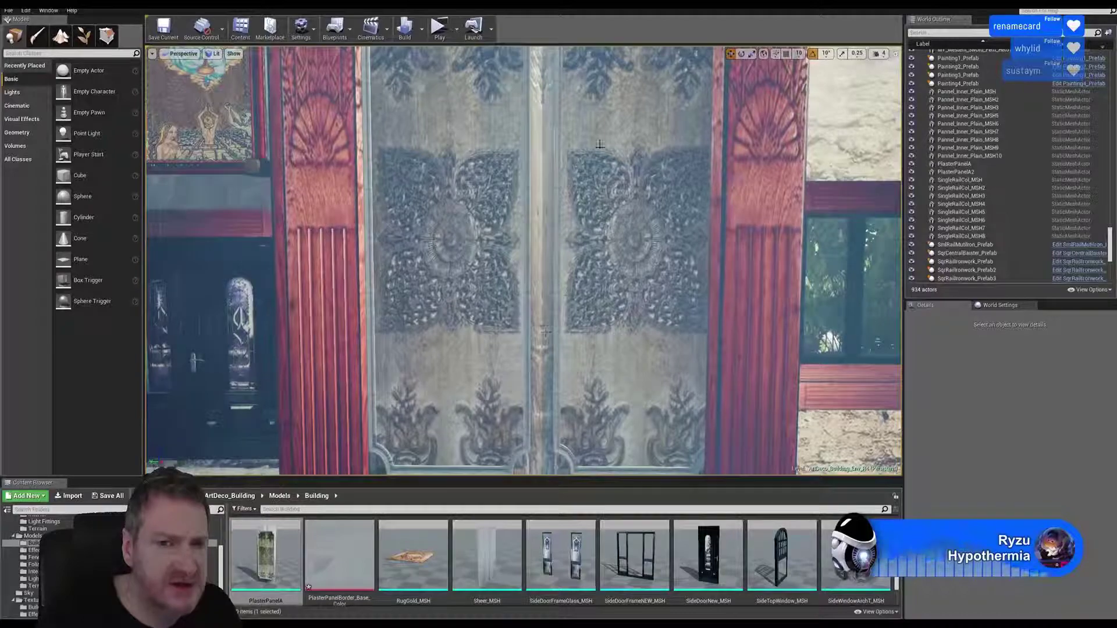
right_drag(600, 144, 663, 160)
key(s)
key(w)
key(s)
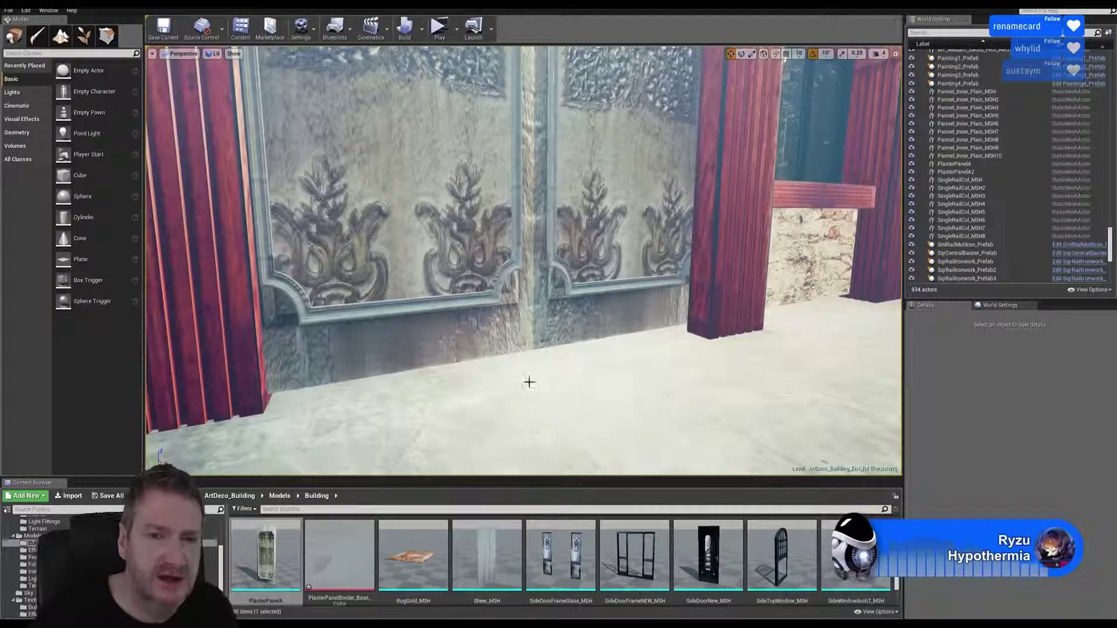
mouse_move(528, 382)
right_down()
mouse_move(529, 256)
mouse_move(576, 256)
mouse_move(518, 282)
mouse_move(555, 221)
mouse_move(526, 259)
mouse_move(506, 236)
mouse_move(488, 250)
mouse_move(494, 273)
mouse_move(436, 274)
mouse_move(528, 381)
right_up()
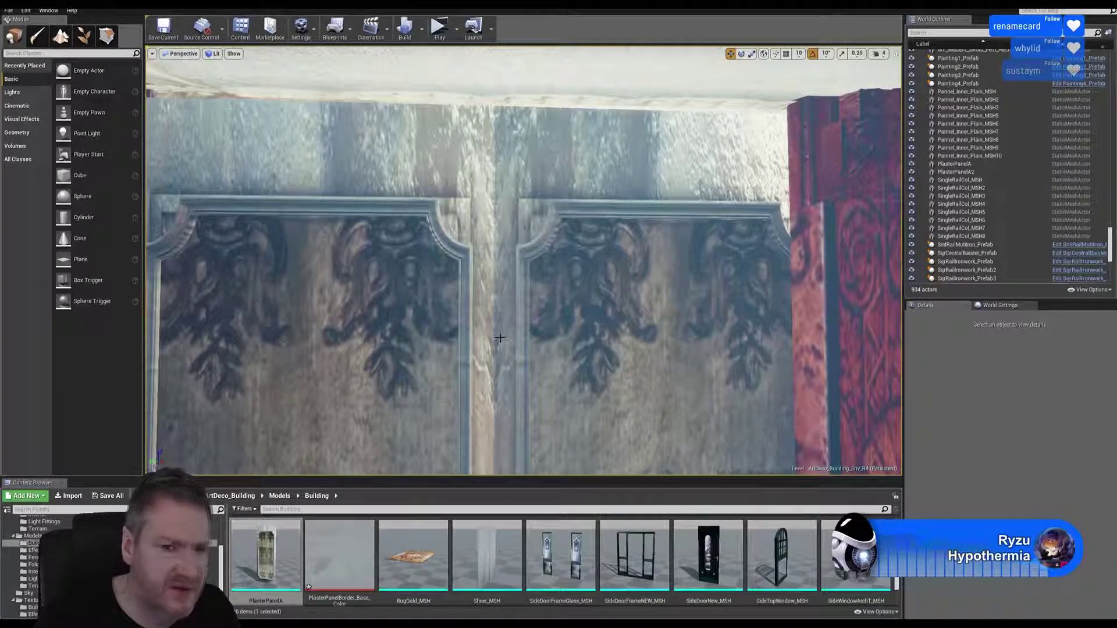
right_drag(498, 304, 498, 333)
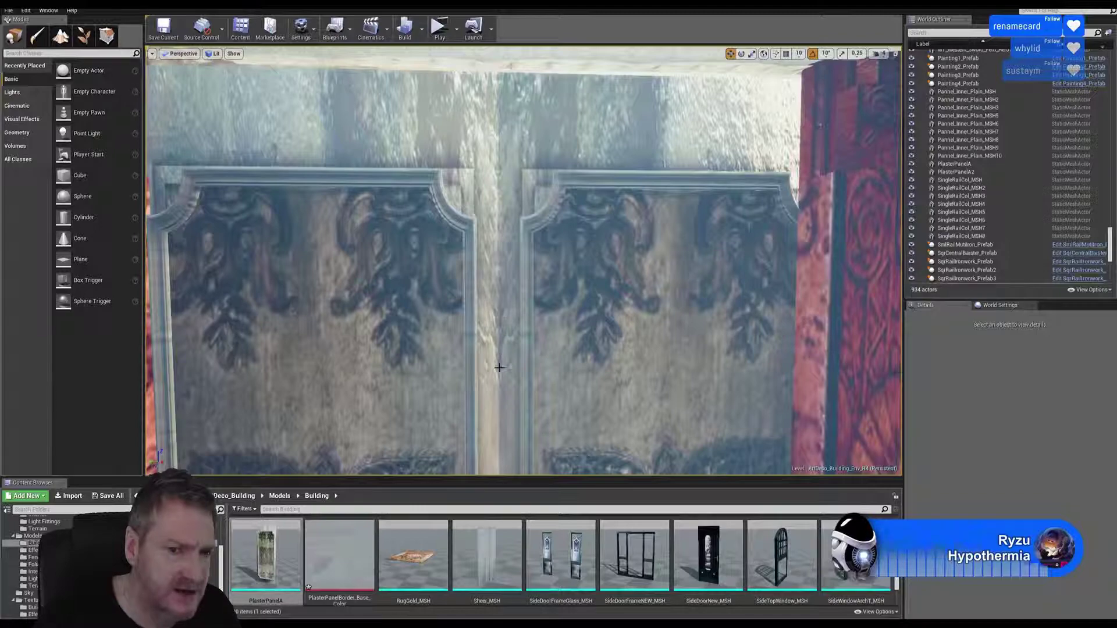
right_drag(500, 363, 596, 363)
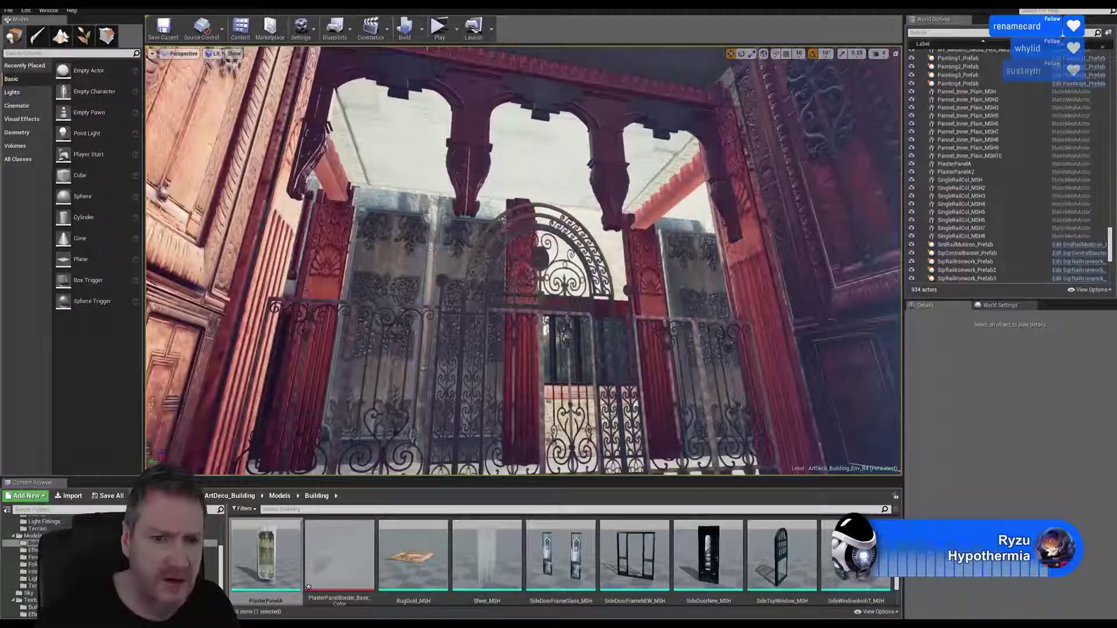
right_drag(547, 328, 507, 349)
key(w)
right_drag(575, 364, 549, 329)
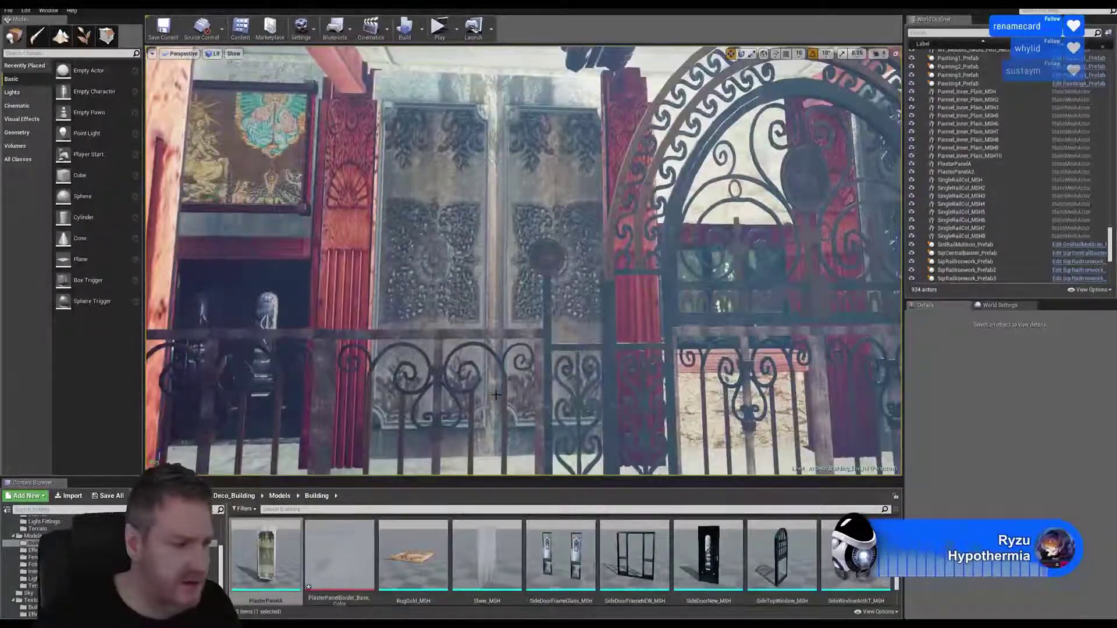
right_drag(546, 226, 535, 224)
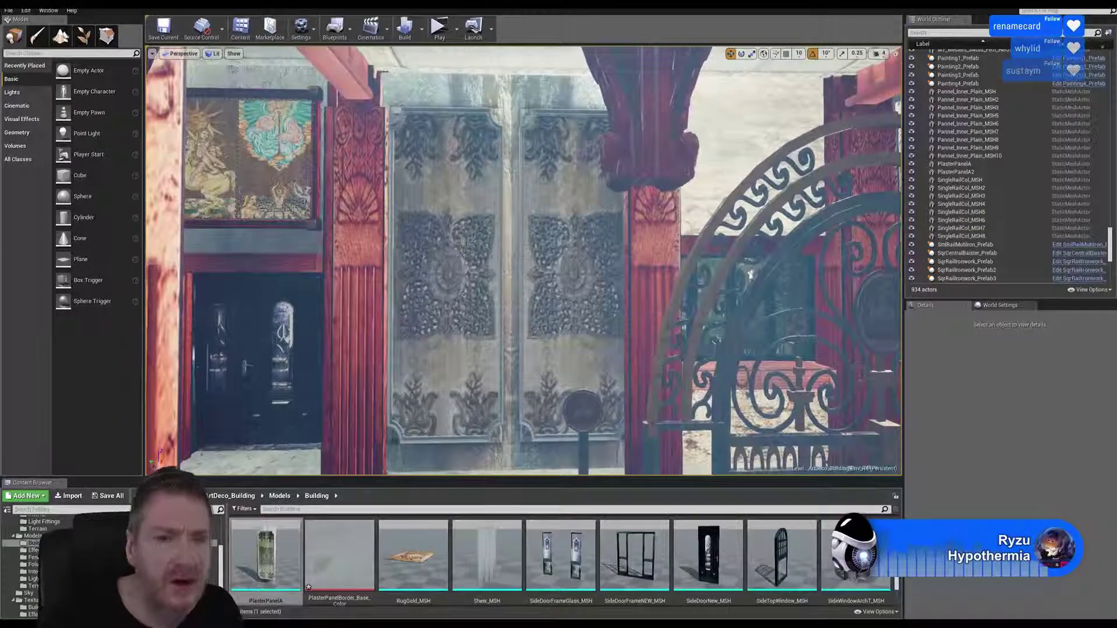
Undo the moves and the mirroring of PlasterPanelA2, and deselect the panel
click(25, 10)
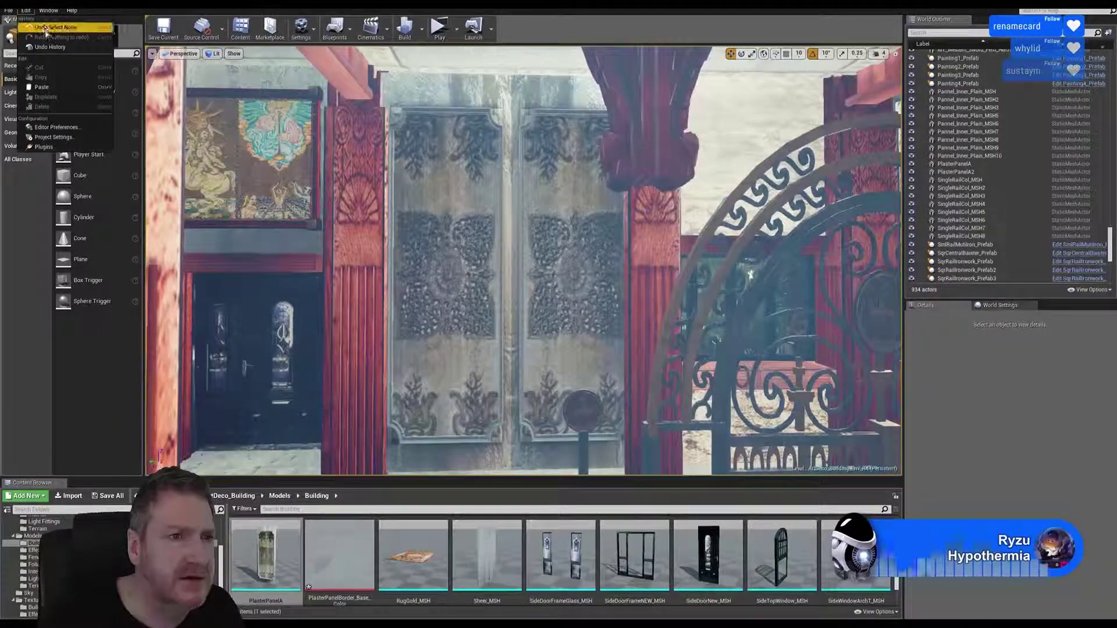
click(45, 27)
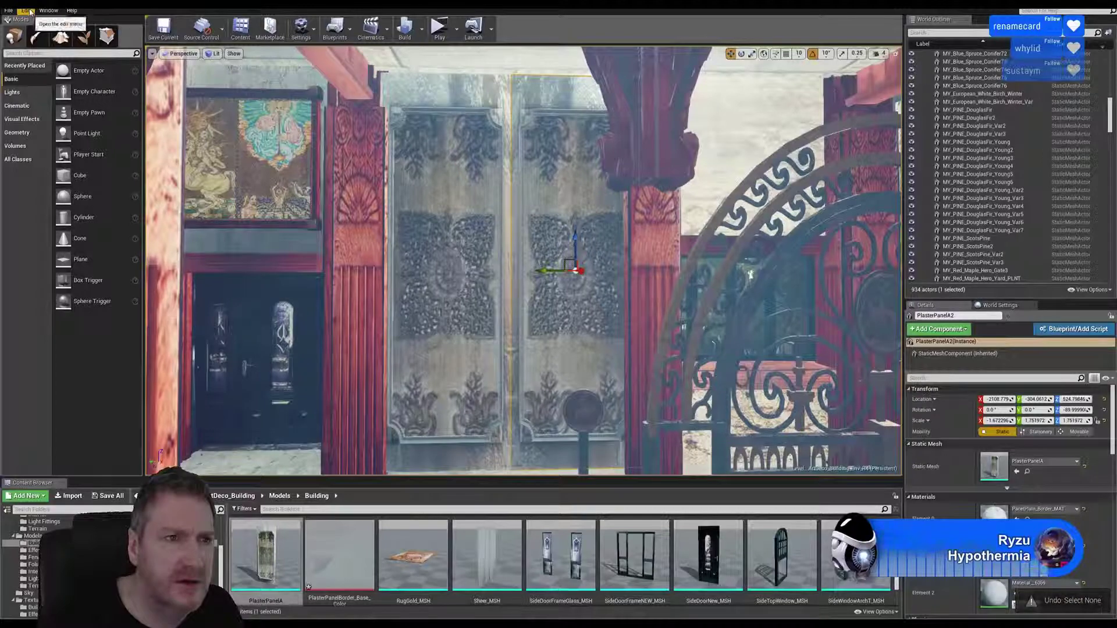
click(30, 11)
click(32, 28)
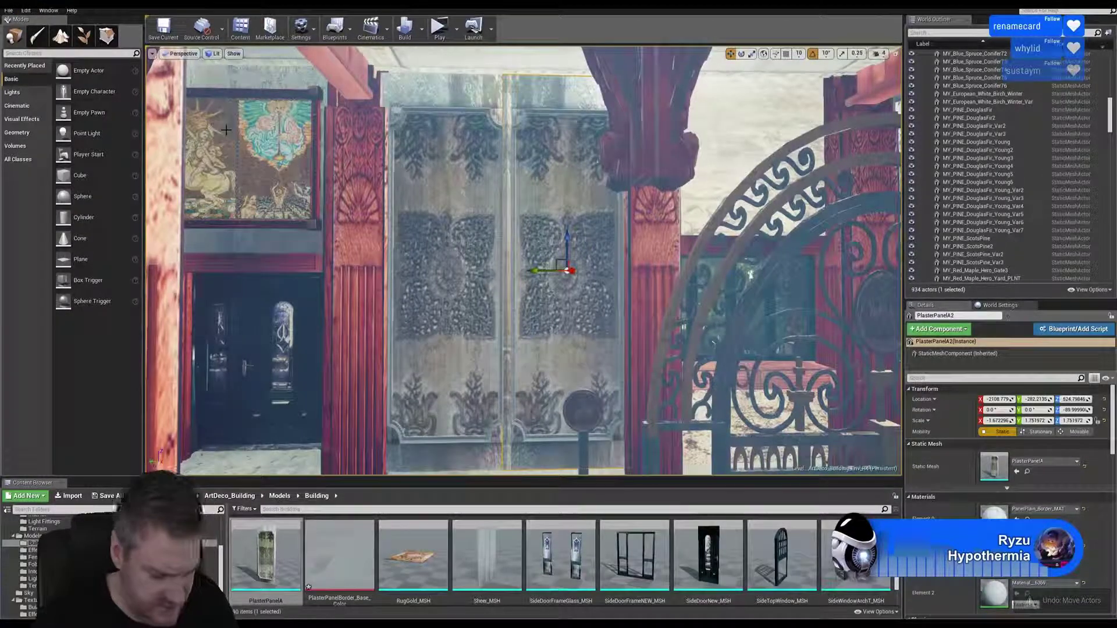
key(ctrl+z)
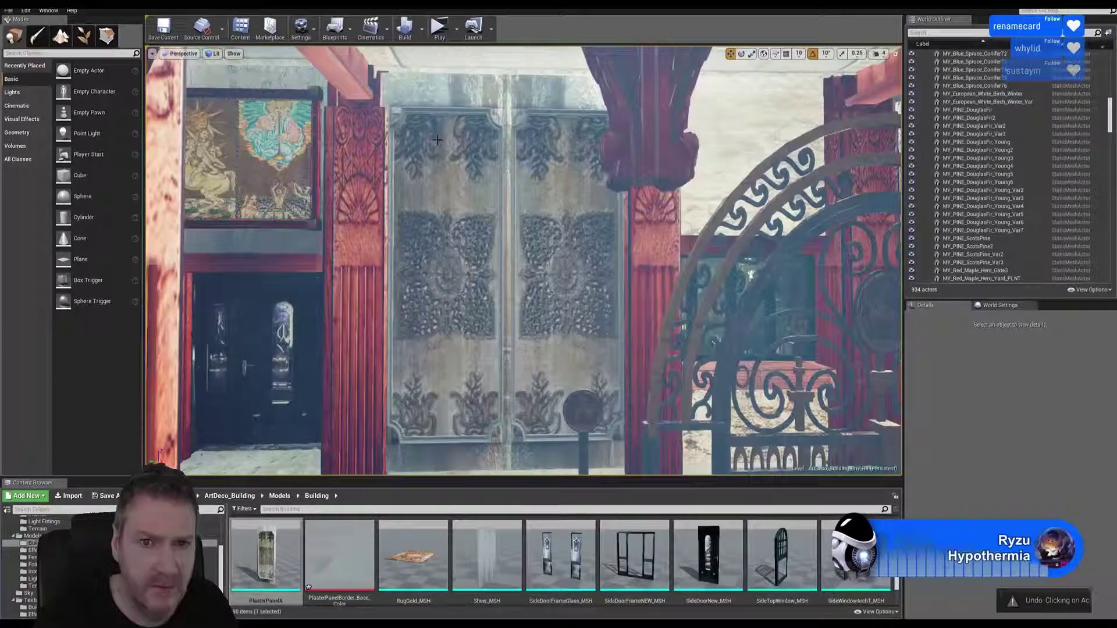
key(ctrl+z)
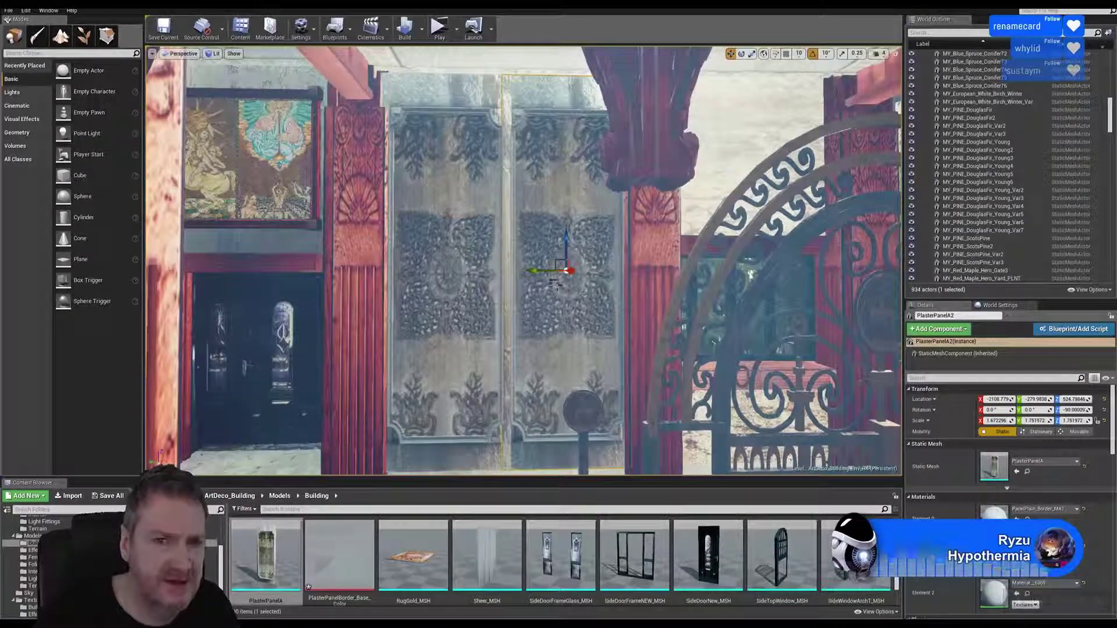
mouse_move(534, 275)
mouse_down()
mouse_move(544, 268)
mouse_move(535, 271)
mouse_up()
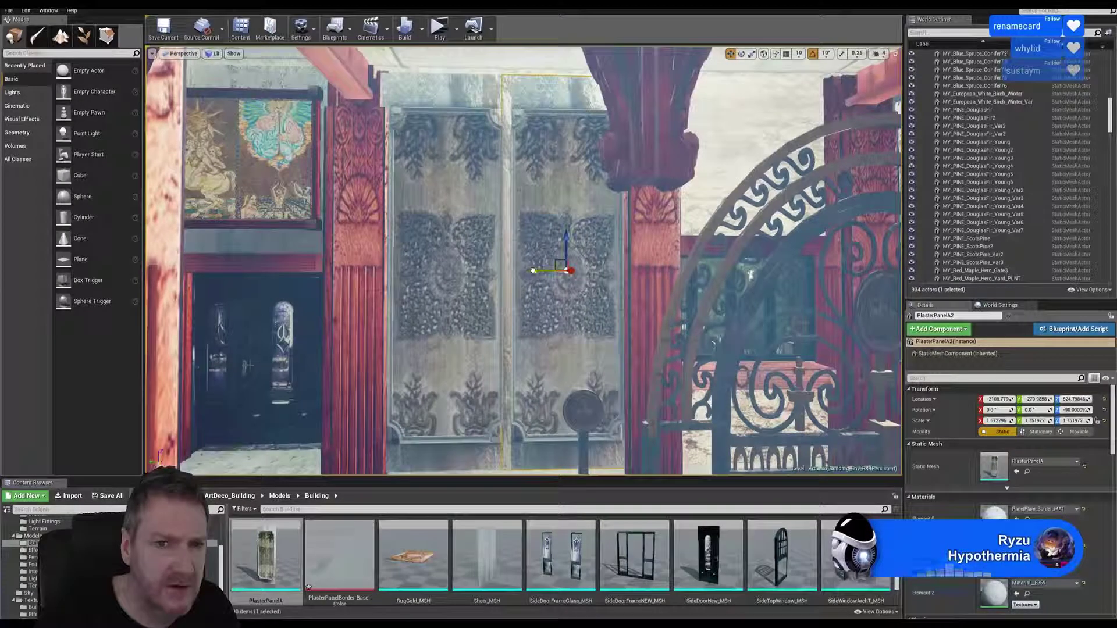
key(Escape)
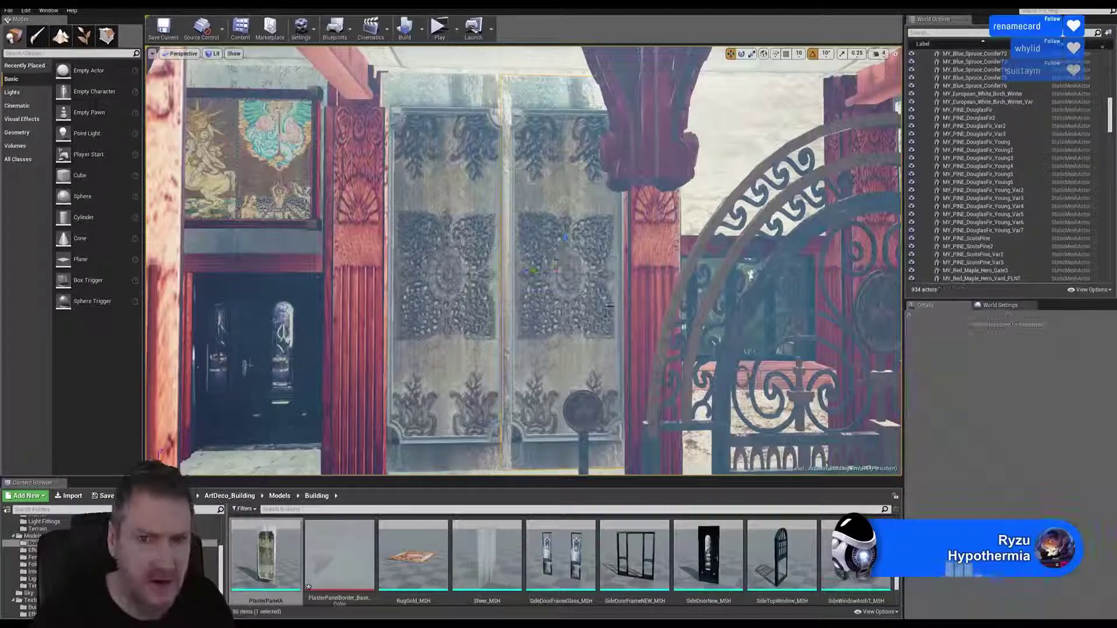
Examine the paired plaster panels, their seam and the neighbouring pillars, doorways and window around the entrance hall
right_drag(608, 317, 512, 354)
key(s)
key(s)
key(w)
right_drag(639, 305, 640, 305)
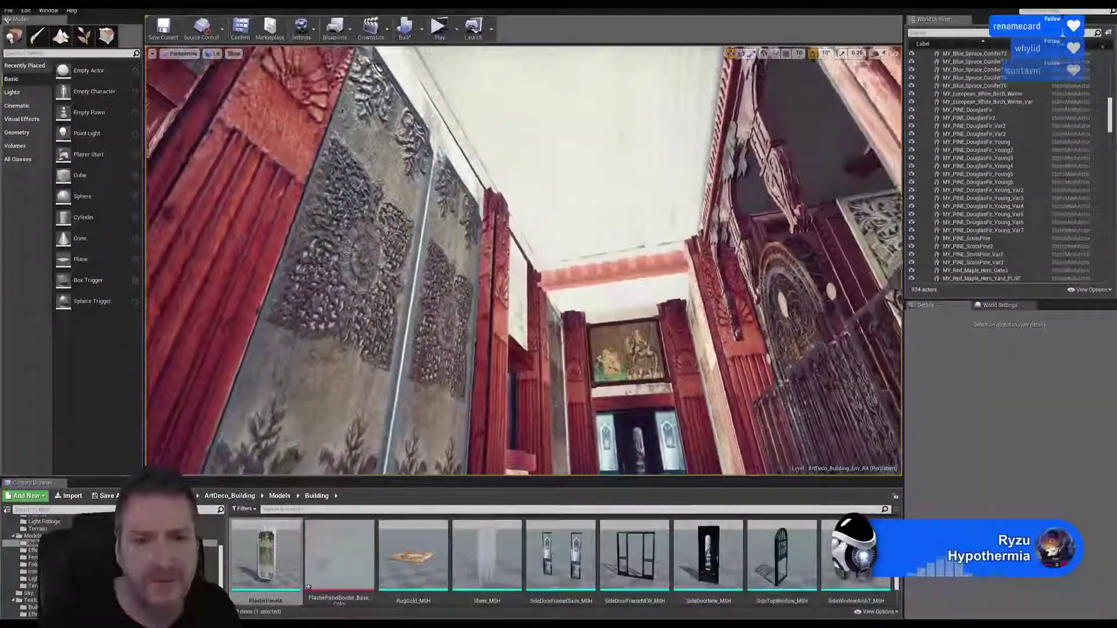
right_drag(489, 384, 490, 383)
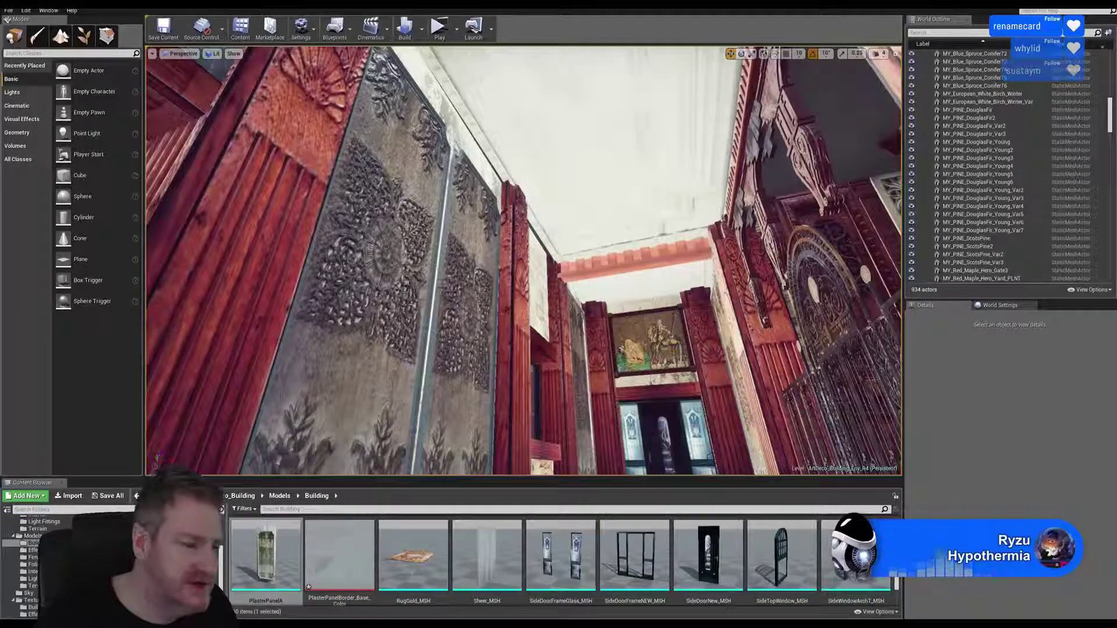
right_drag(646, 293, 647, 292)
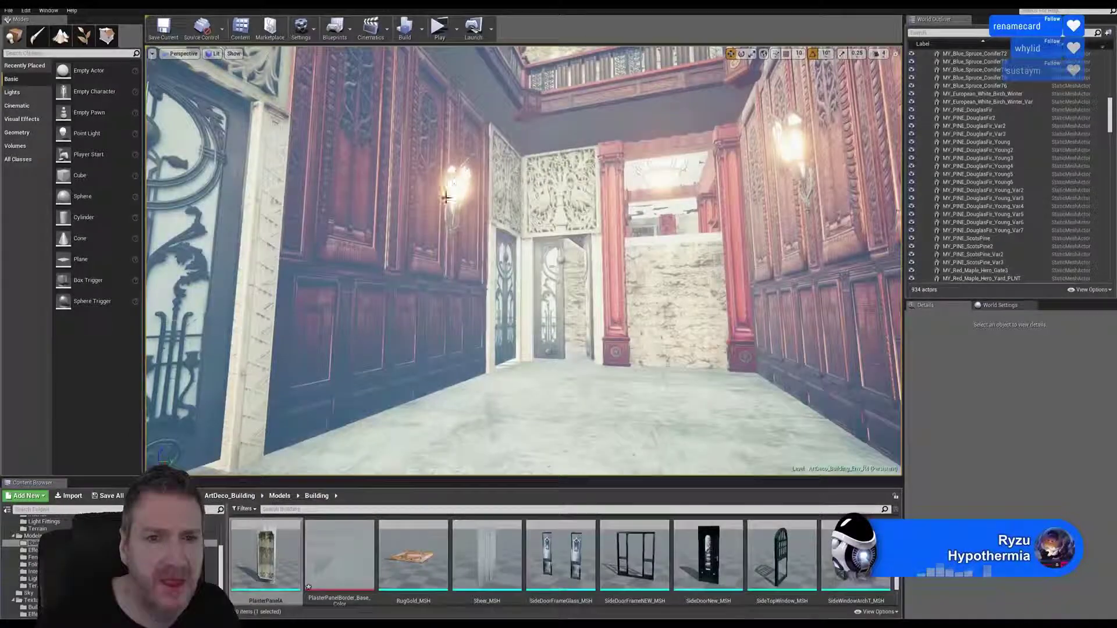
right_drag(446, 198, 447, 198)
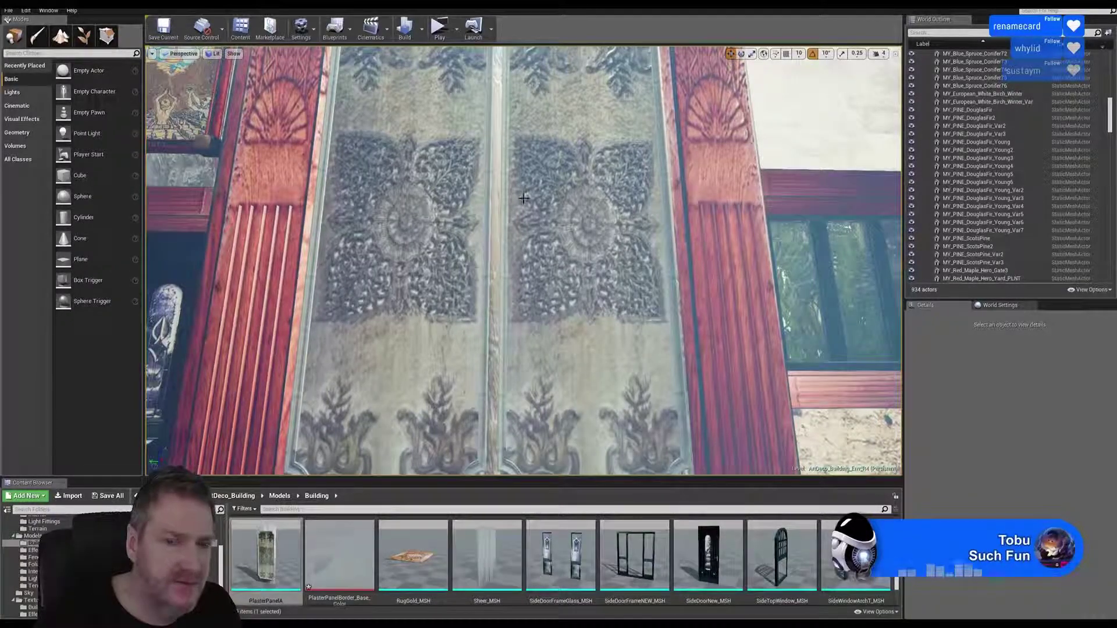
right_drag(498, 236, 497, 235)
right_drag(608, 144, 602, 153)
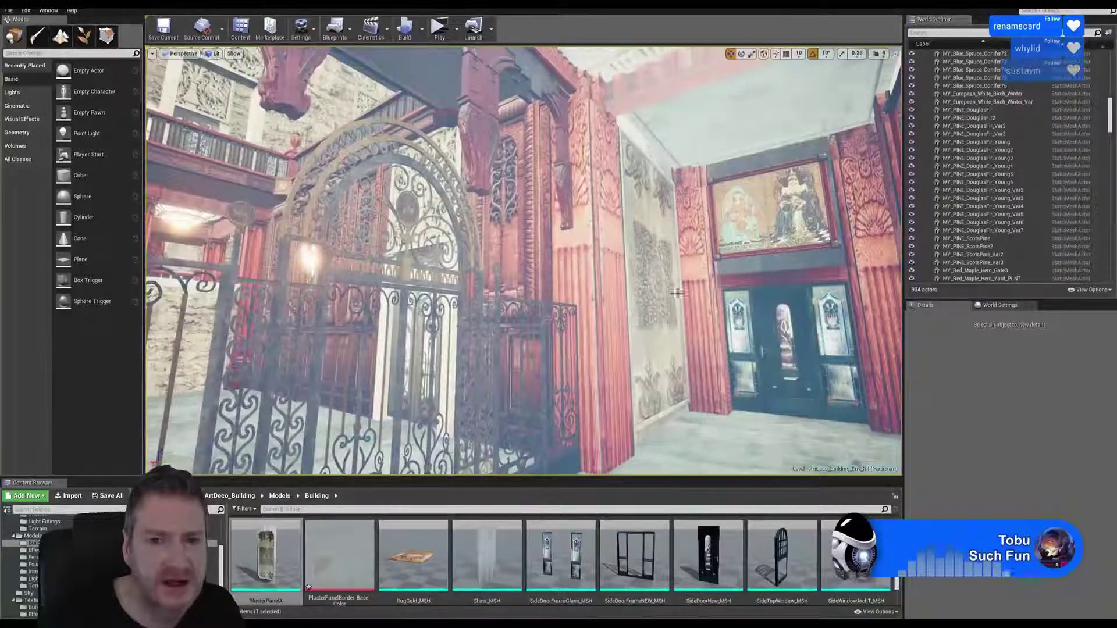
right_drag(676, 292, 676, 292)
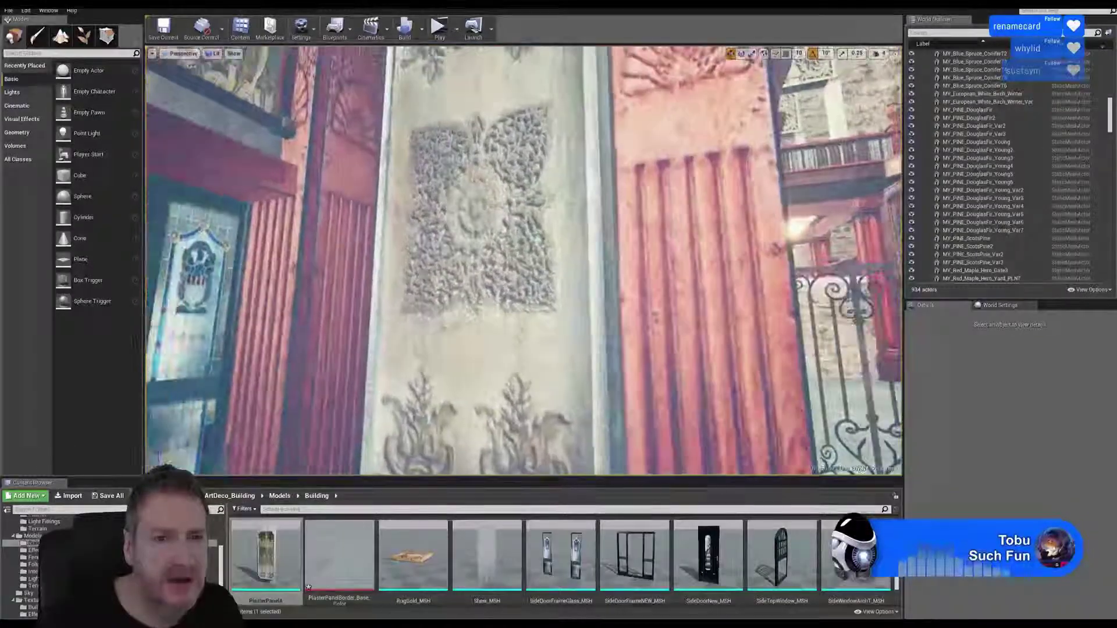
right_drag(412, 228, 412, 228)
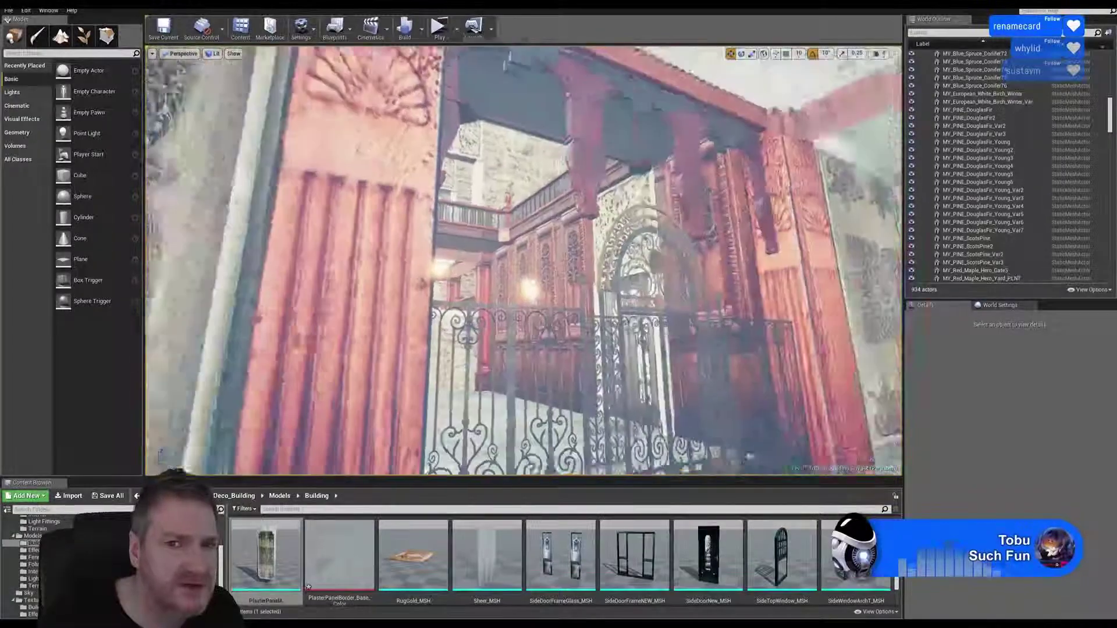
right_drag(524, 261, 523, 261)
right_drag(412, 228, 412, 228)
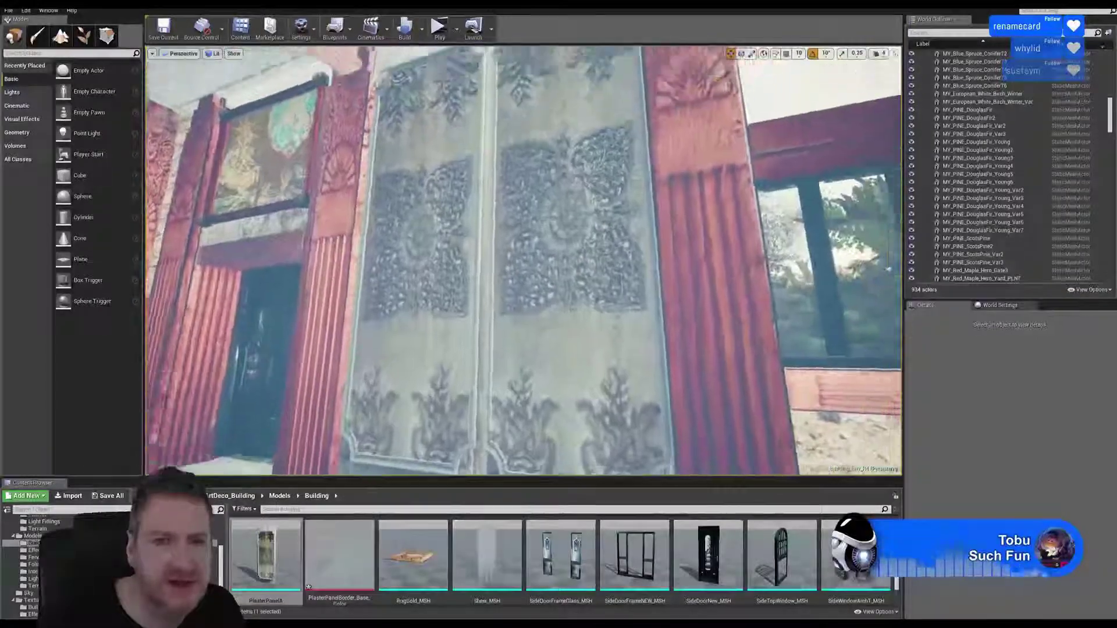
right_drag(483, 217, 482, 217)
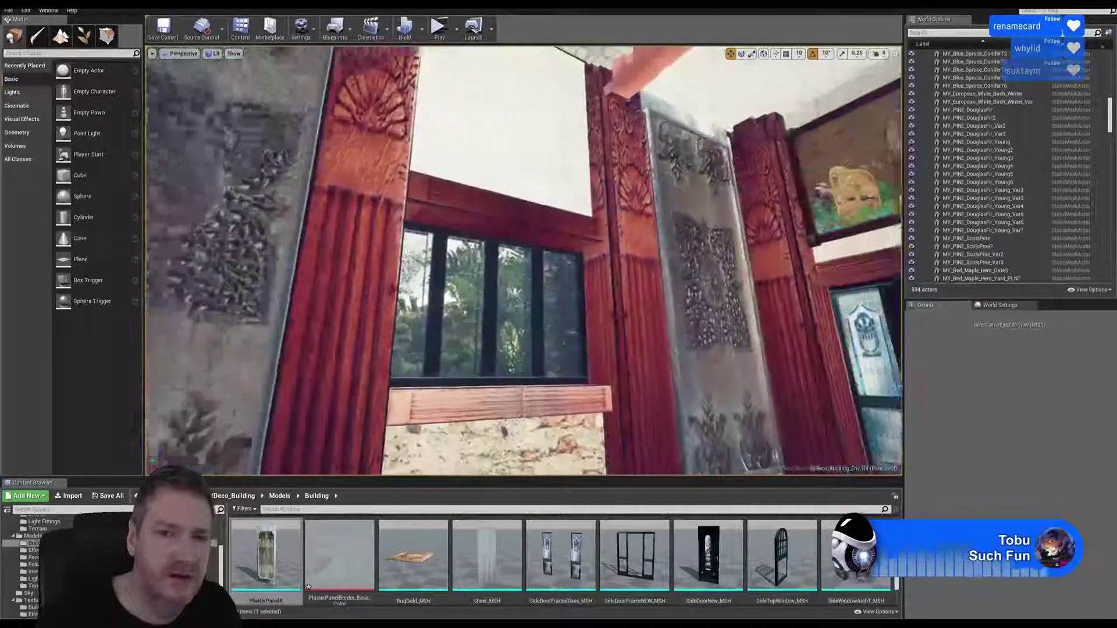
right_drag(482, 217, 482, 217)
Review how the plaster panels read through the arches and iron railing from inside the wood-panelled courtyard
right_drag(523, 278, 523, 279)
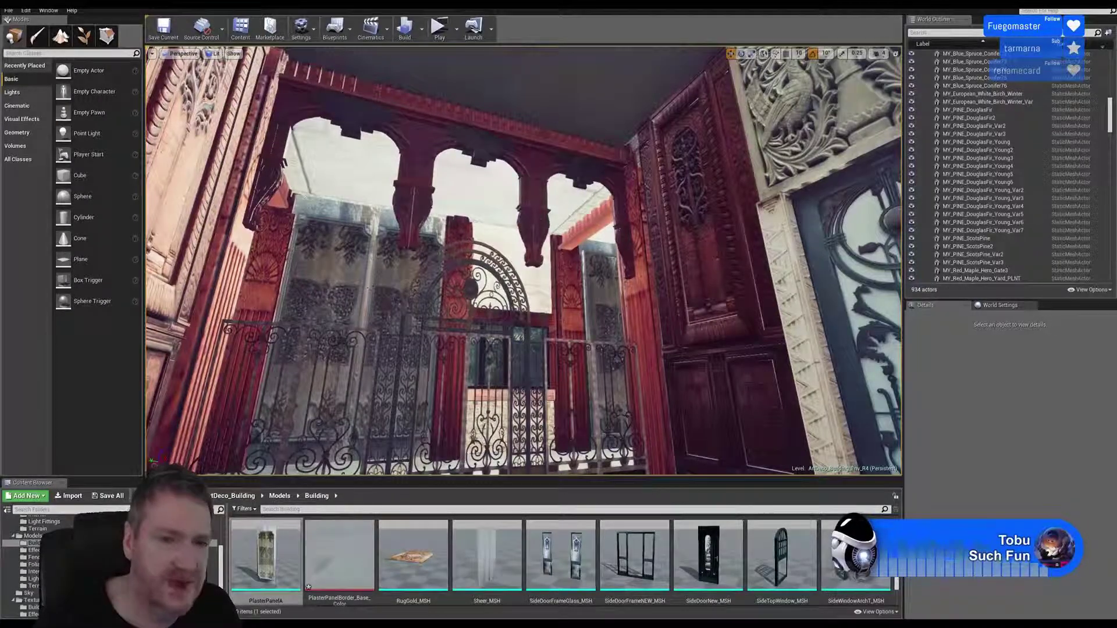
right_drag(523, 260, 462, 362)
key(s)
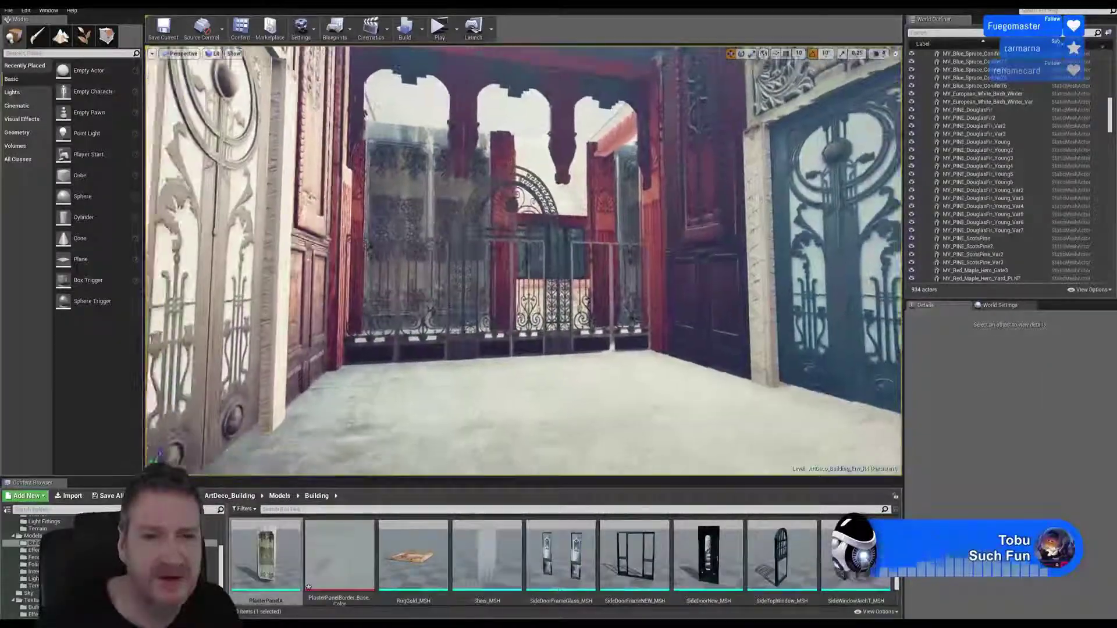
right_drag(521, 293, 674, 323)
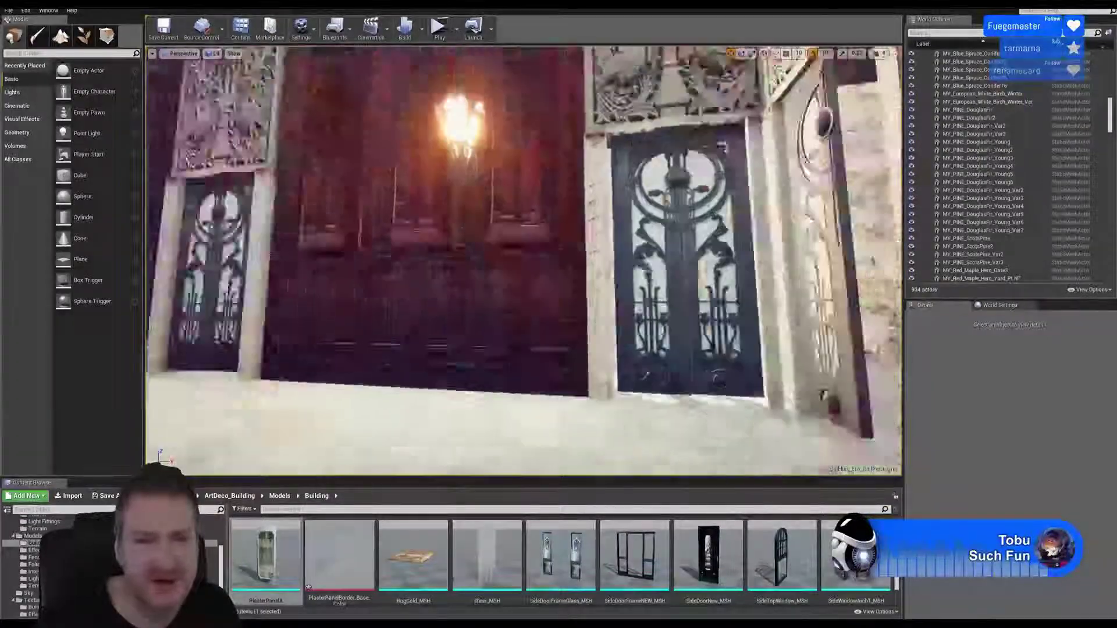
right_drag(555, 275, 486, 250)
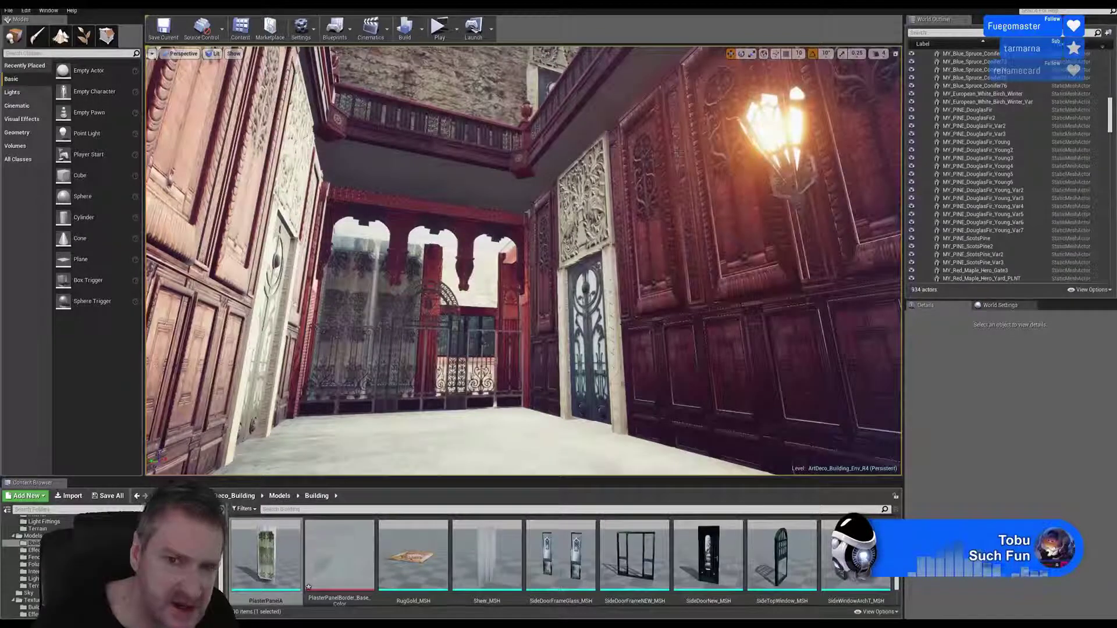
right_drag(677, 153, 691, 184)
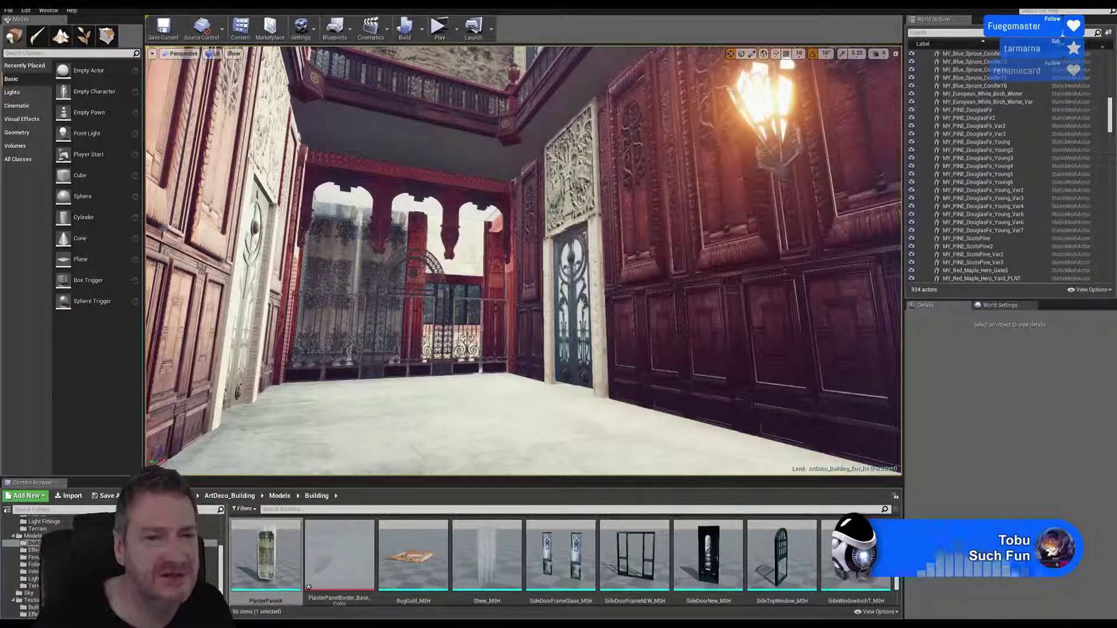
Inspect the plaster panels' carved relief, upper border corners and central strip up close, and compare them with the single panel beside the door
right_drag(394, 294, 308, 294)
key(w)
key(w)
key(w)
mouse_move(533, 331)
right_down()
mouse_move(579, 326)
mouse_move(535, 319)
mouse_move(551, 320)
right_up()
right_drag(414, 413, 447, 435)
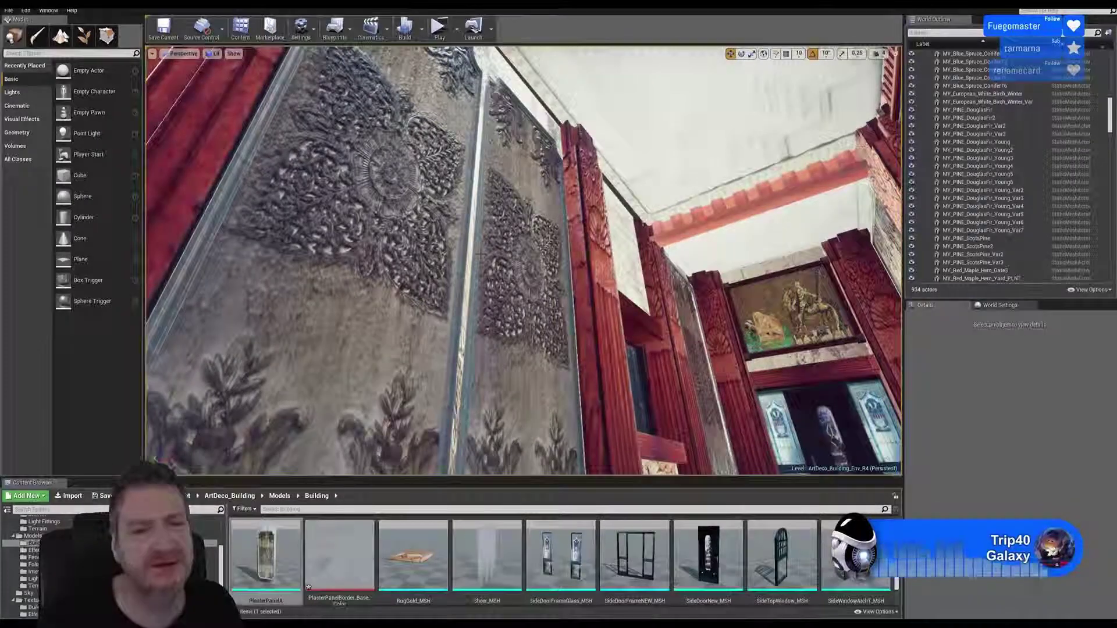
right_drag(402, 295, 325, 244)
right_drag(407, 261, 466, 302)
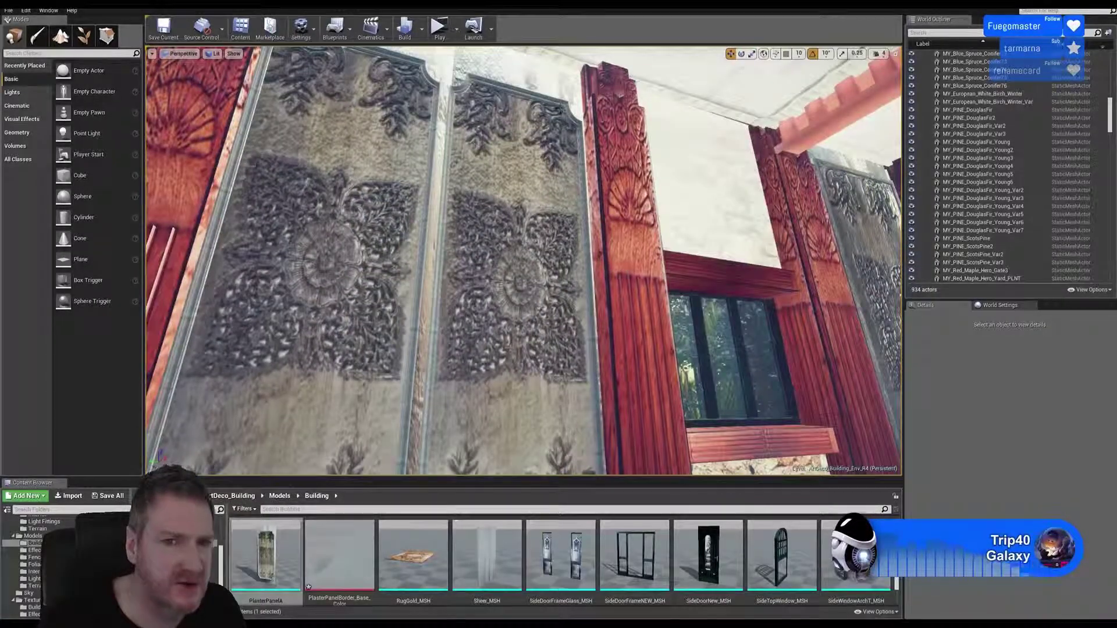
right_drag(659, 182, 825, 205)
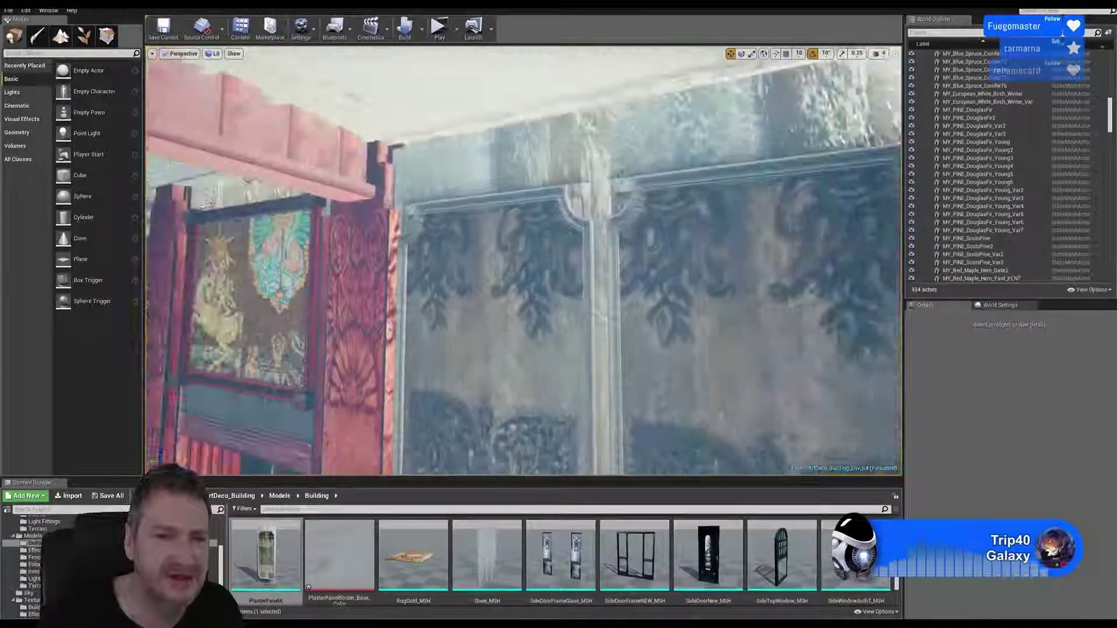
right_drag(692, 212, 603, 186)
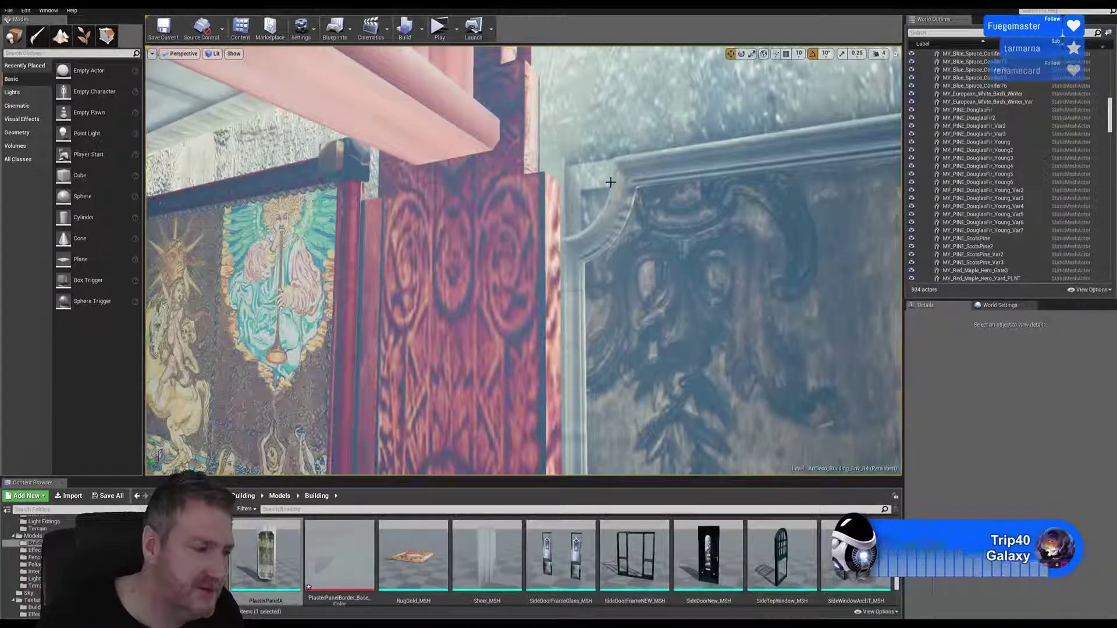
mouse_move(611, 182)
right_down()
mouse_move(774, 182)
mouse_move(844, 227)
mouse_move(611, 182)
right_up()
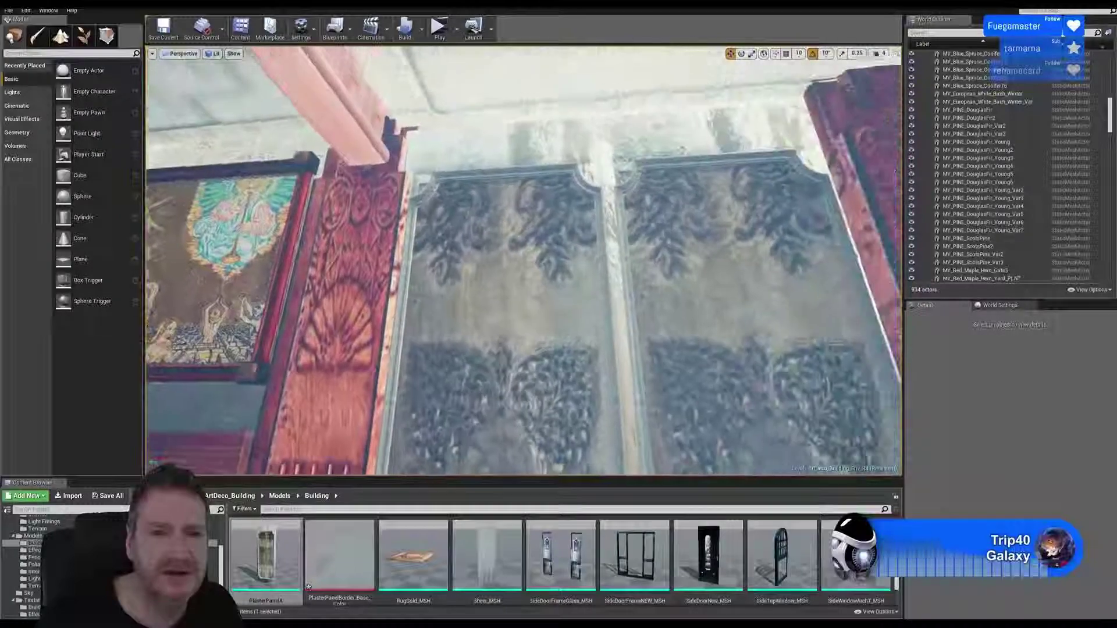
right_drag(492, 158, 480, 181)
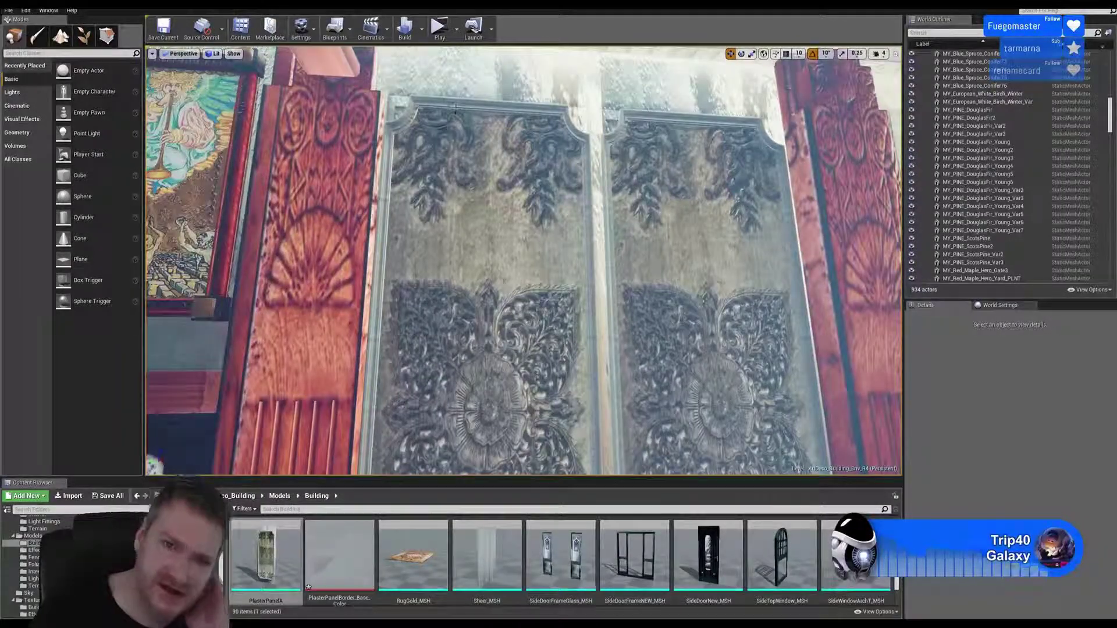
right_drag(456, 110, 465, 137)
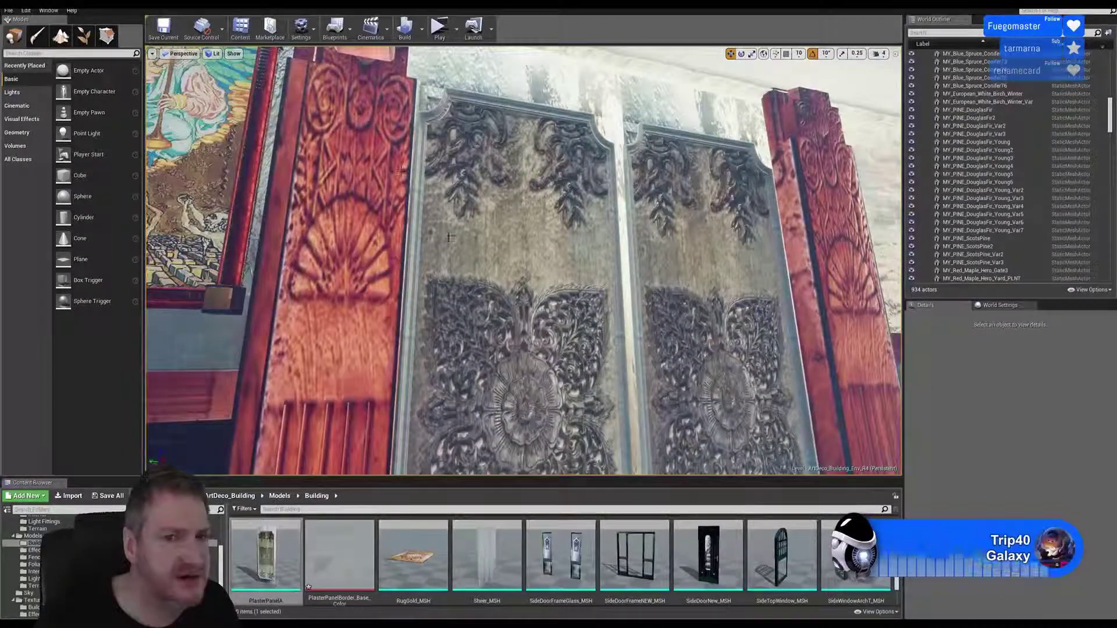
right_drag(465, 251, 610, 252)
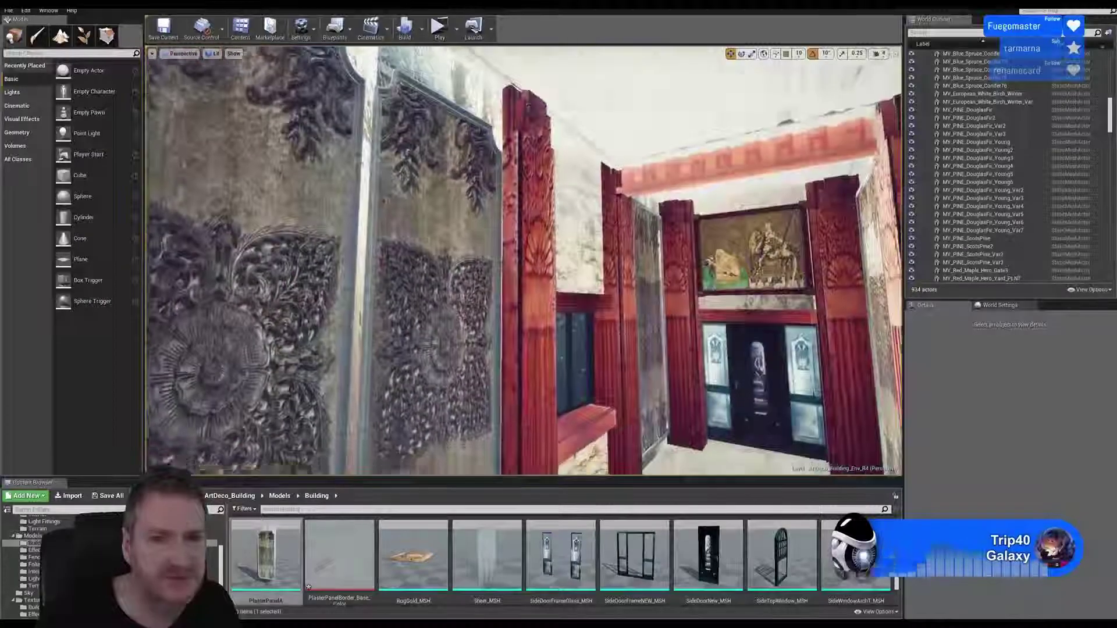
right_drag(523, 251, 437, 255)
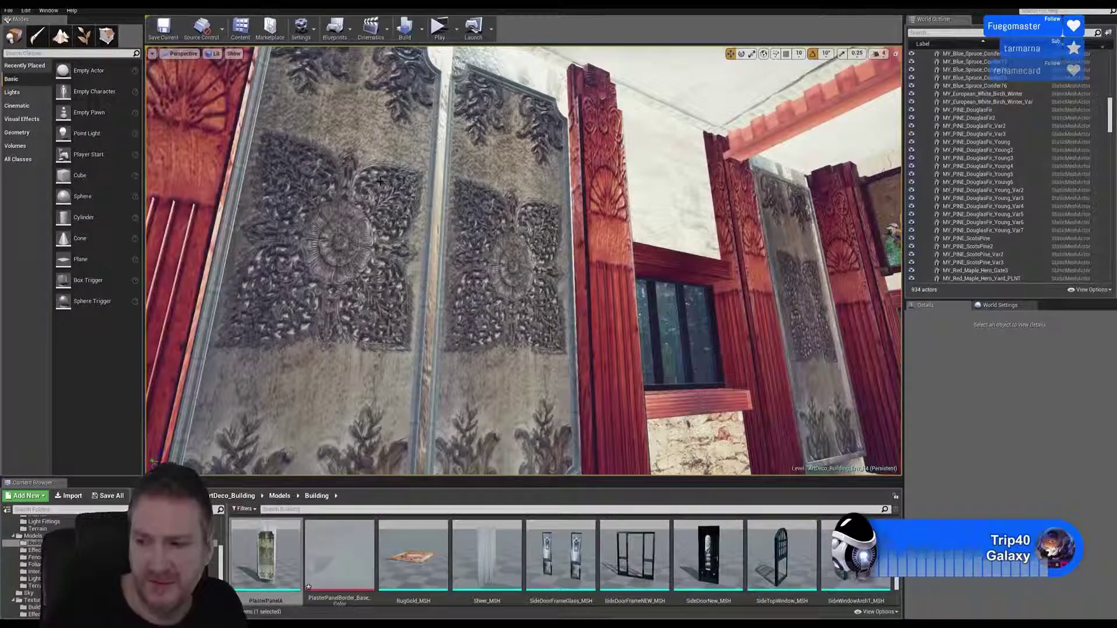
mouse_move(437, 255)
right_down()
mouse_move(599, 255)
mouse_move(645, 206)
mouse_move(570, 220)
mouse_move(619, 224)
mouse_move(616, 206)
mouse_move(646, 222)
mouse_move(610, 216)
right_up()
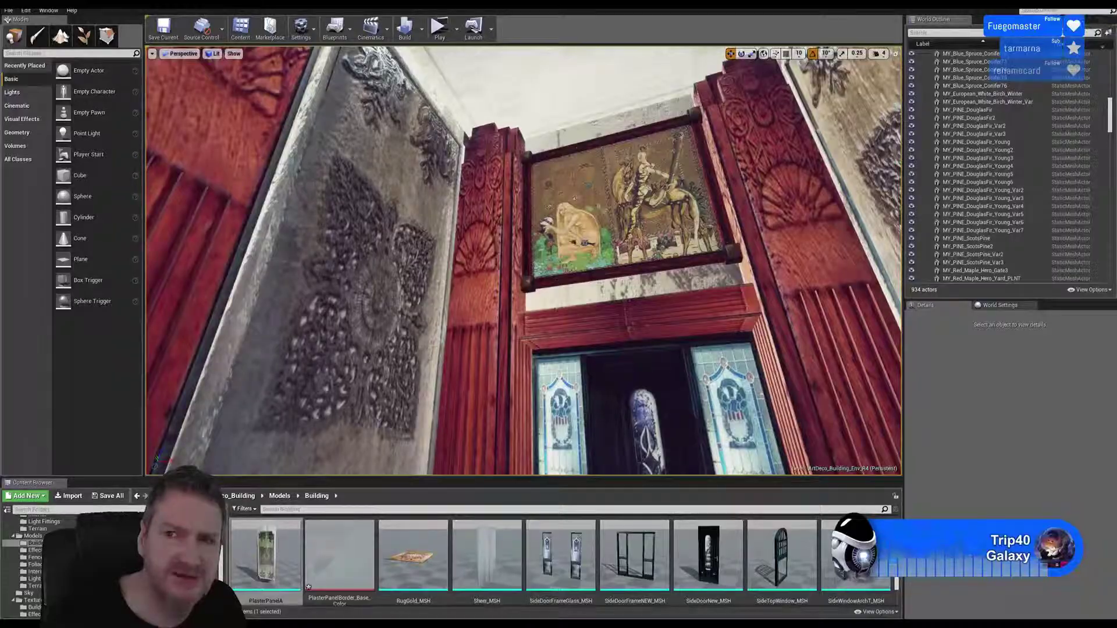
Switch to 3ds Max and select the PlasterPanelB mesh standing beside the building
key(super+d)
key(alt+Tab)
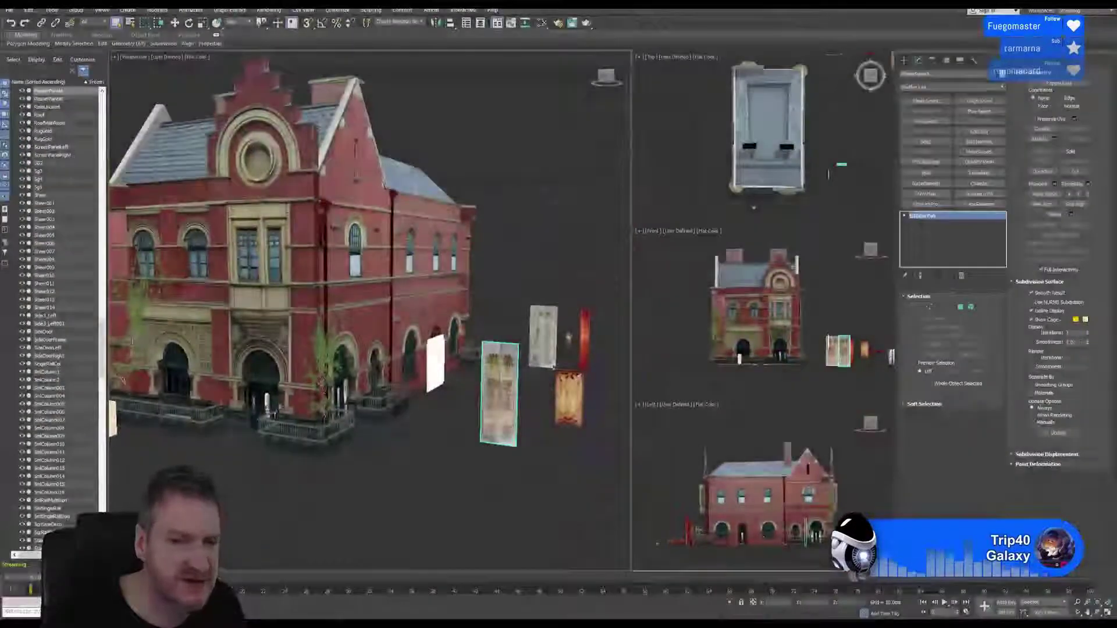
middle_drag(526, 265, 479, 274)
scroll(505, 340, up, 4)
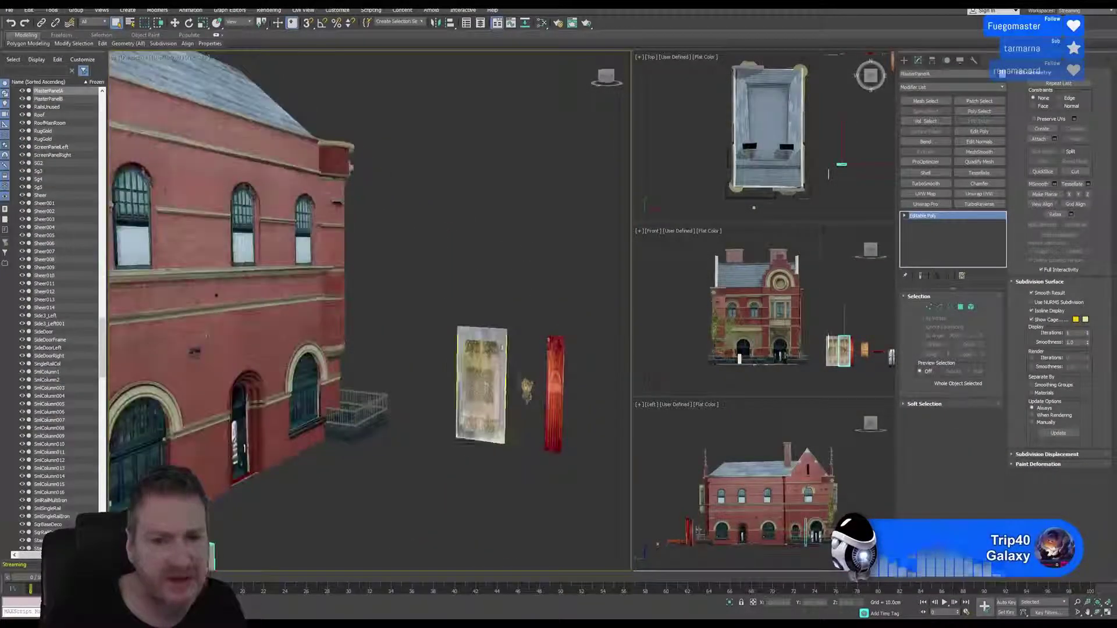
click(472, 305)
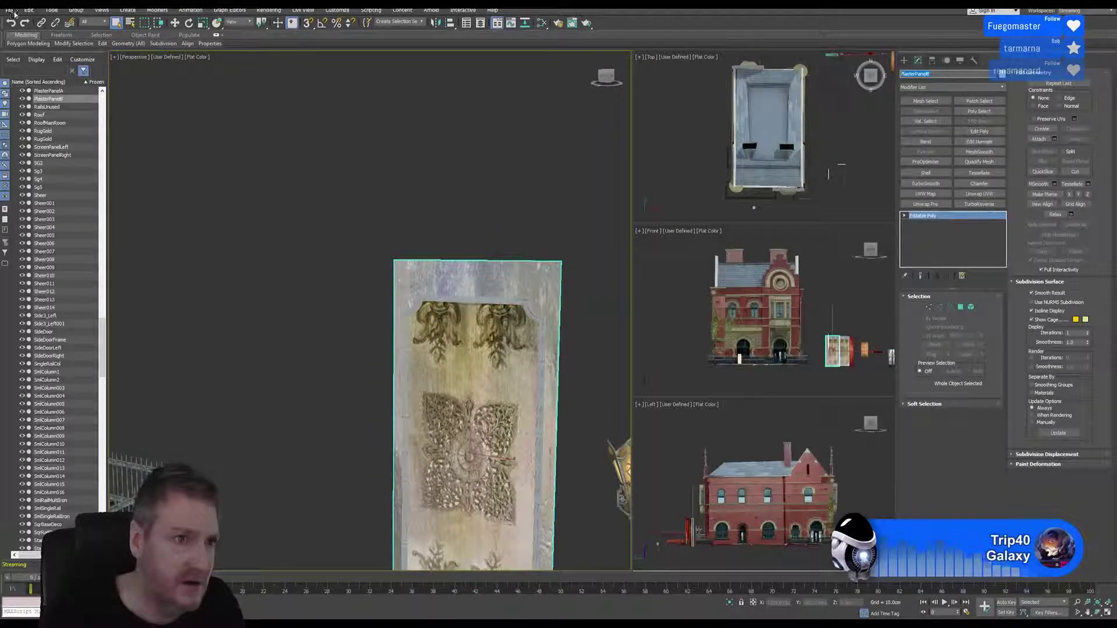
scroll(293, 298, down, 7)
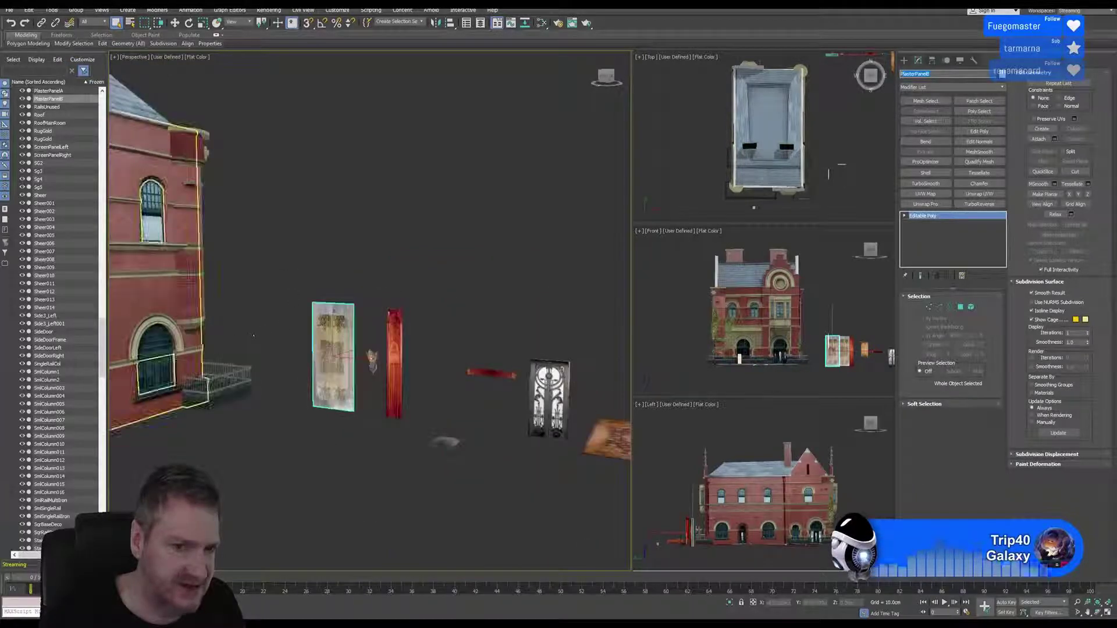
scroll(318, 321, up, 4)
scroll(314, 314, up, 3)
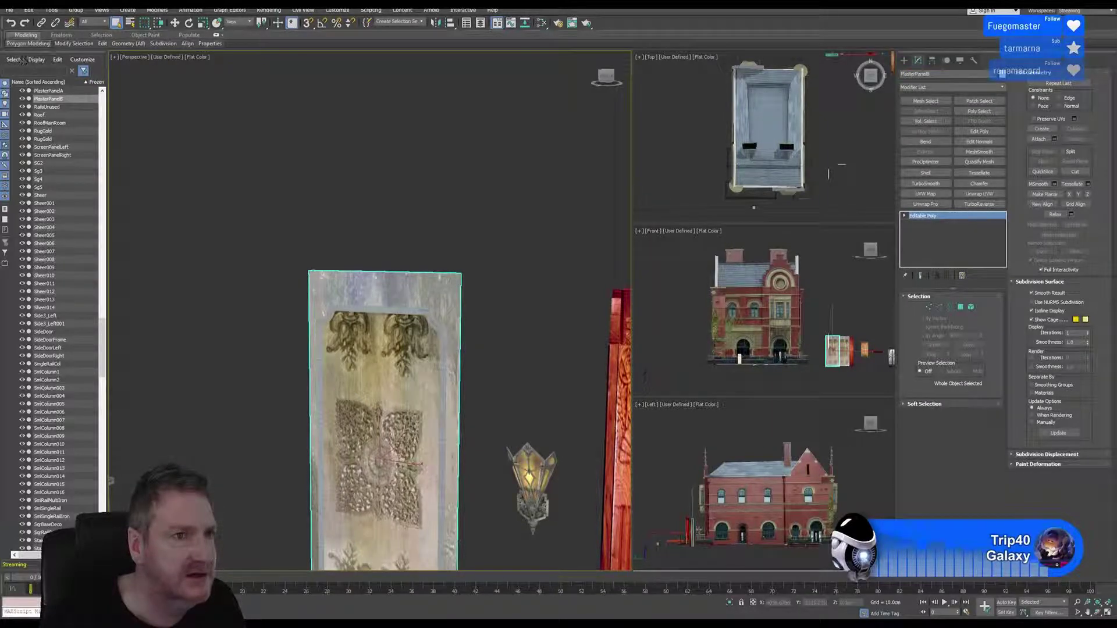
Export the selected mesh as an FBX named PlasterPanelB into the Panels folder, keeping the current export preset, and return to Unreal Editor
click(9, 11)
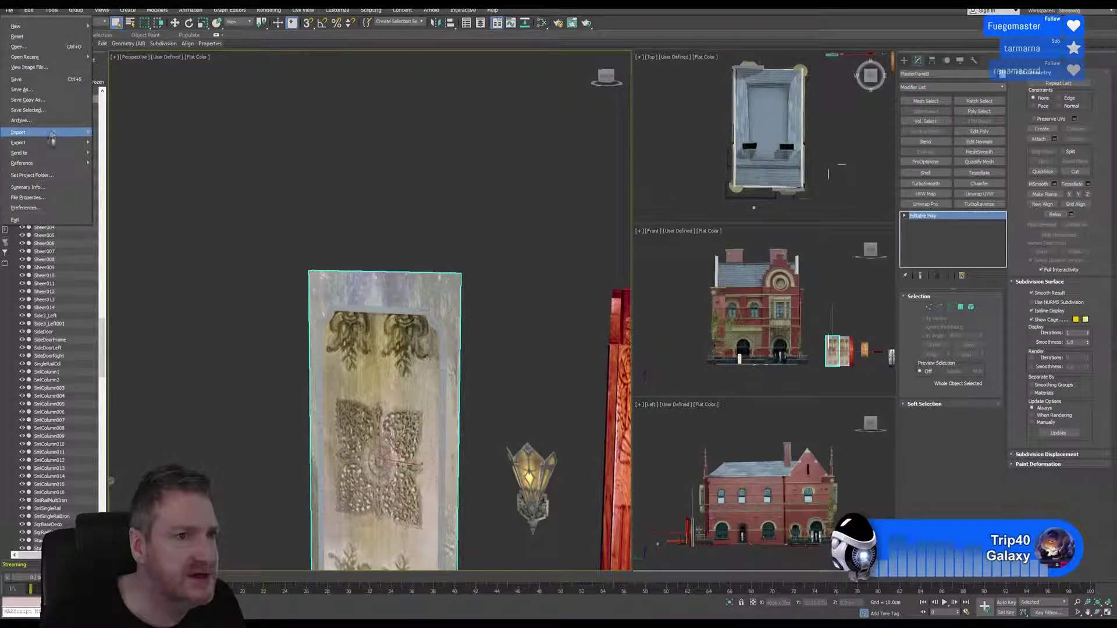
mouse_move(35, 143)
click(122, 158)
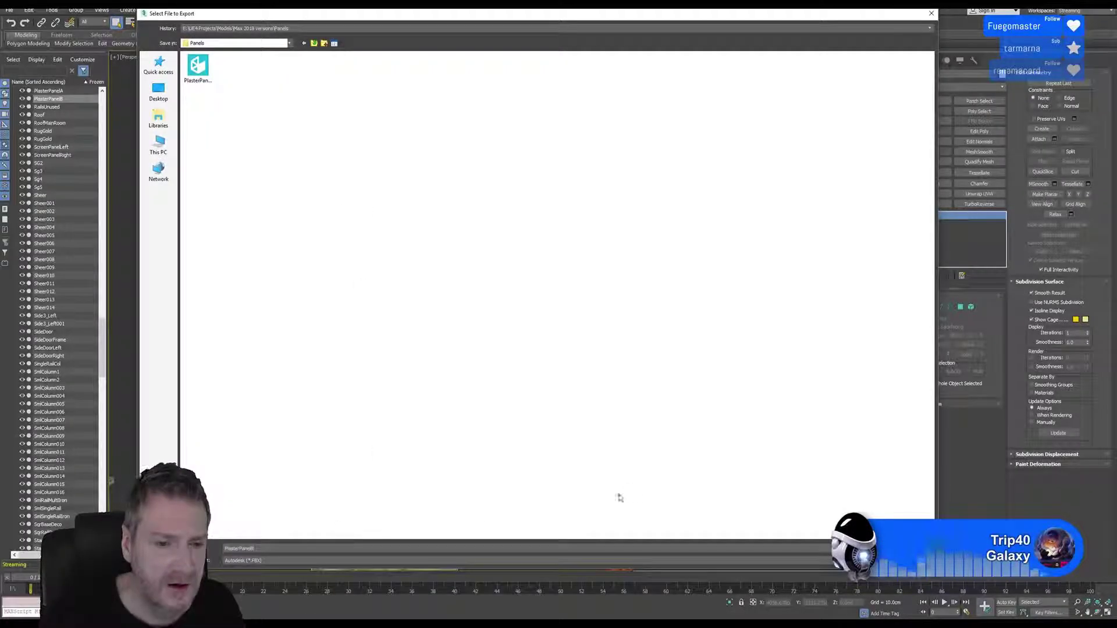
key(Return)
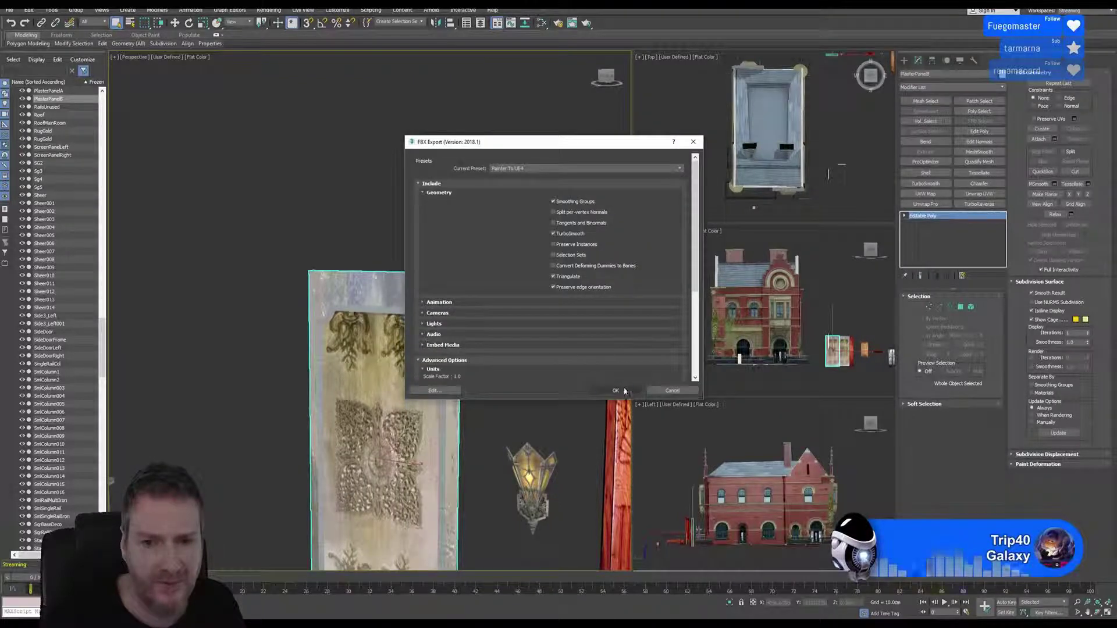
click(617, 389)
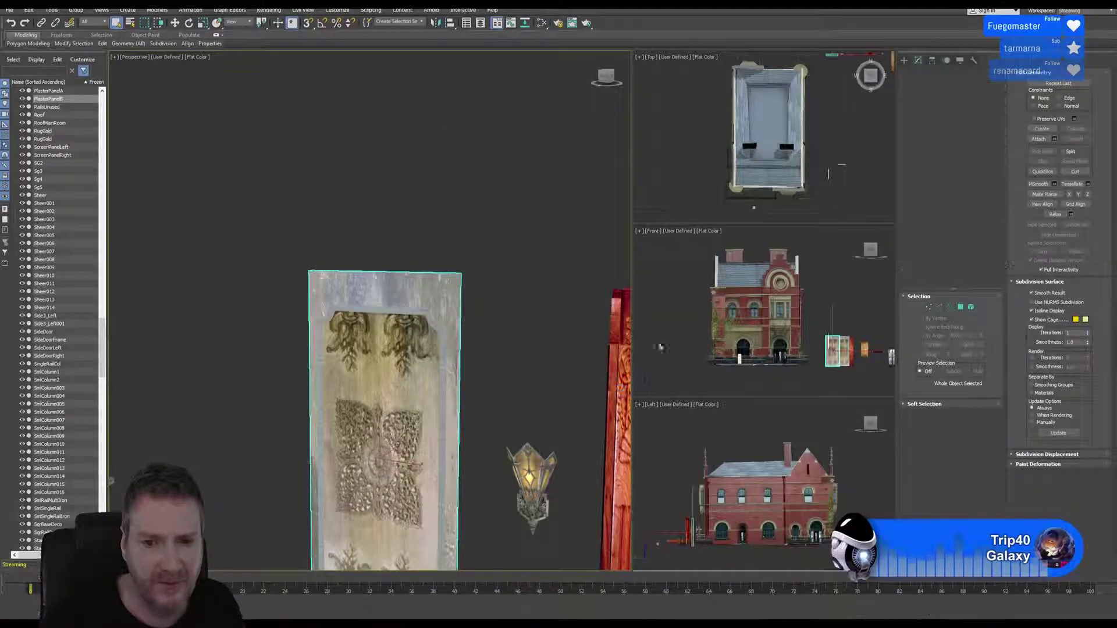
key(super+d)
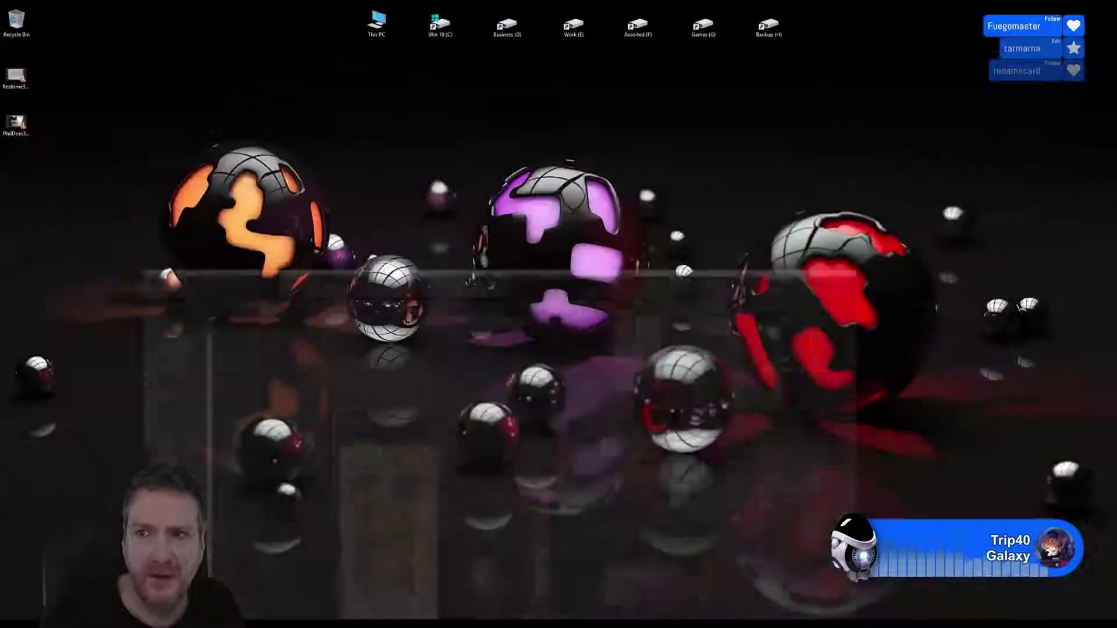
key(alt+Tab)
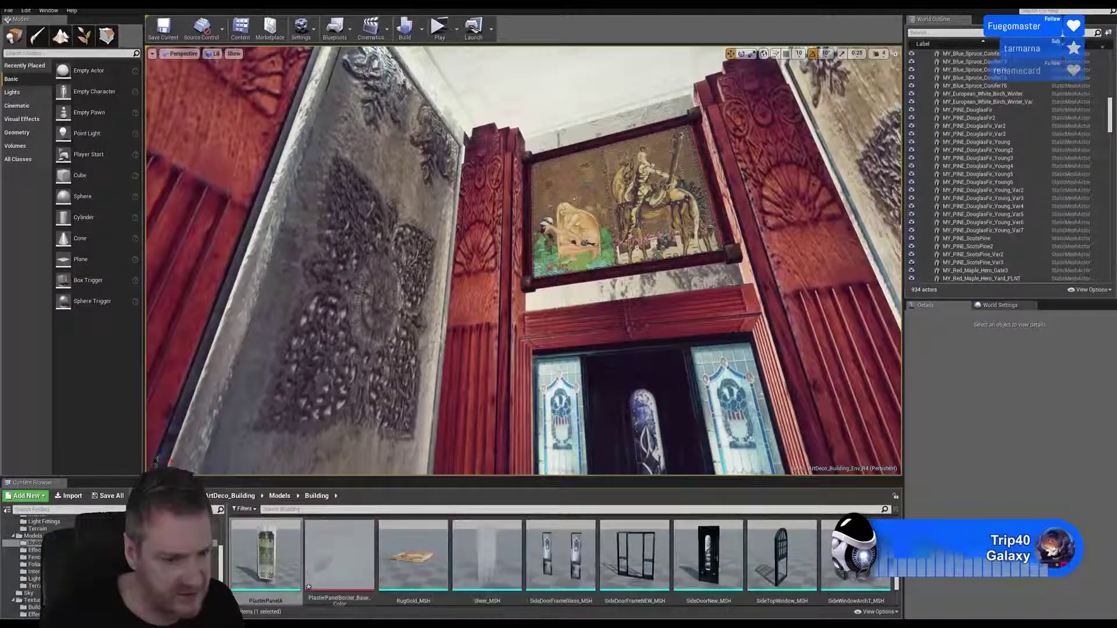
Import PlasterPanelB.FBX from the Max 2018 versions Panels folder into the Models Building folder and dismiss the import log
key(ctrl+i)
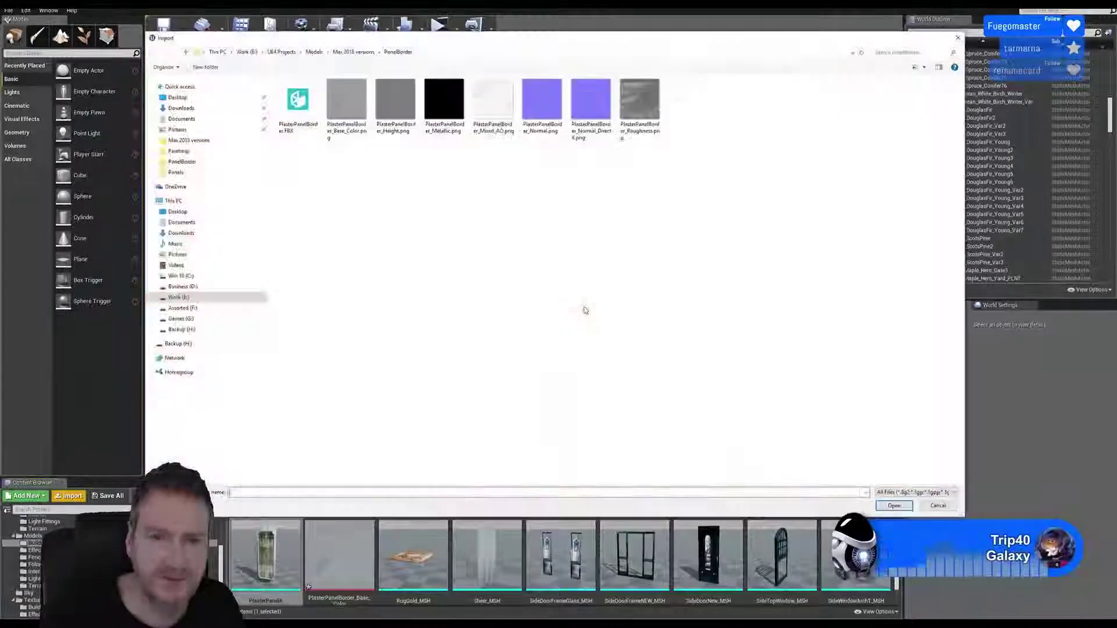
click(353, 52)
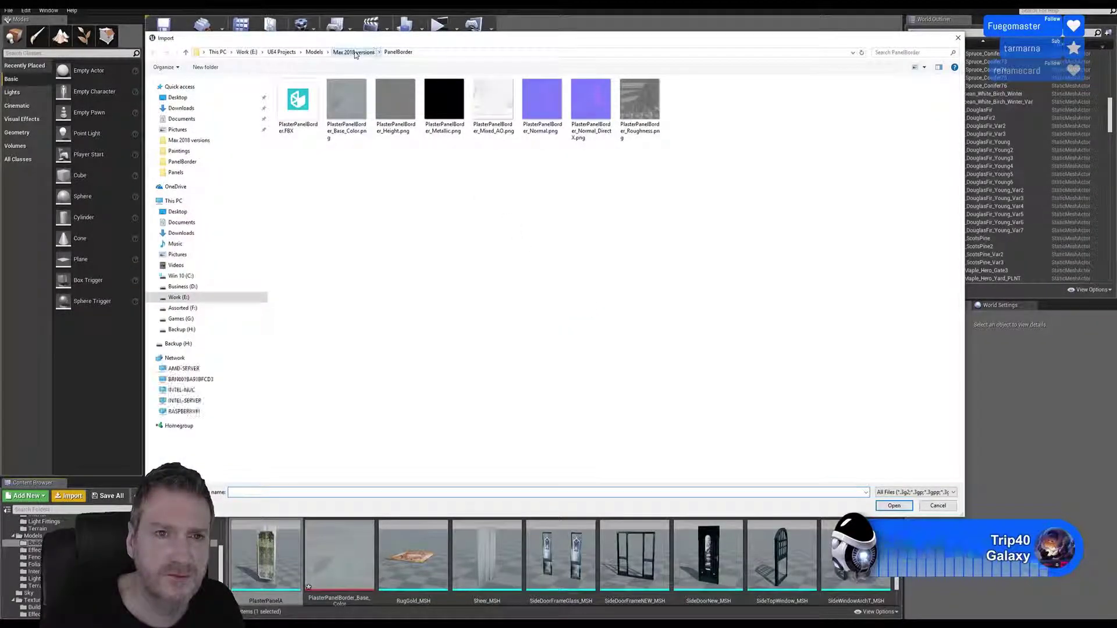
double_click(399, 109)
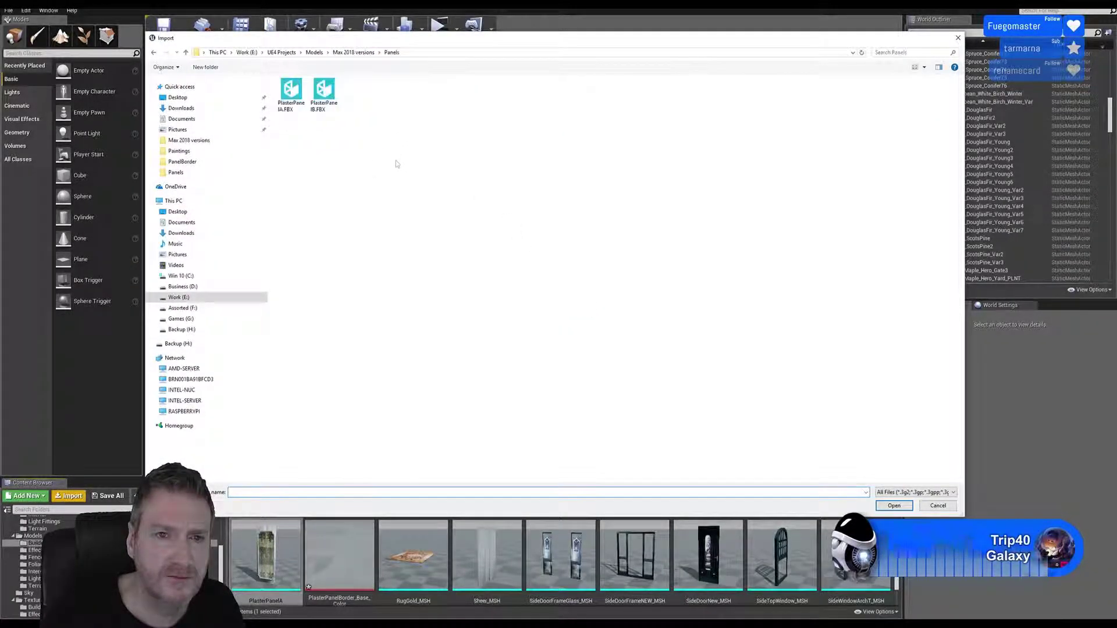
double_click(323, 93)
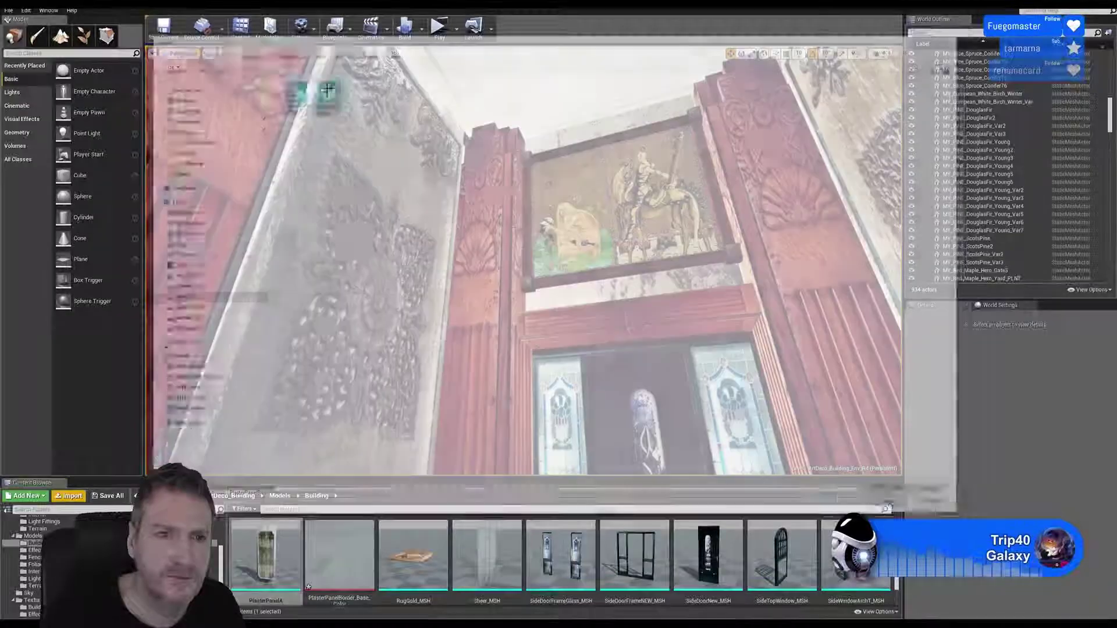
click(607, 462)
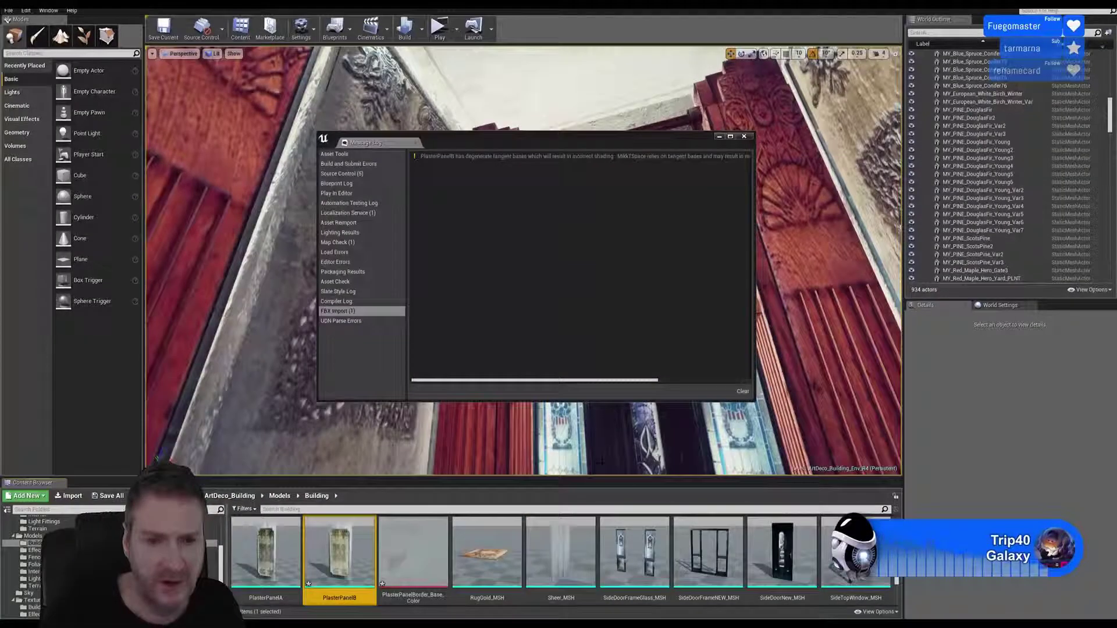
click(743, 138)
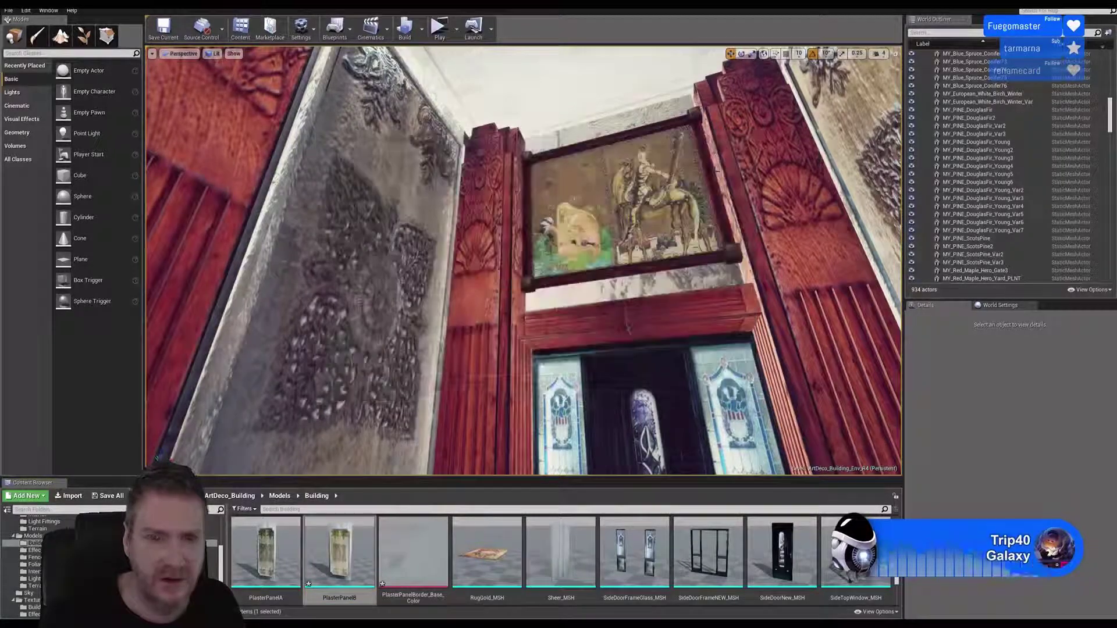
Open the PlasterPanelB mesh and assign PanelPlain_Border_MAT to material Element 0 and PanelCenter_MAT to Element 1 from the Building materials
double_click(335, 557)
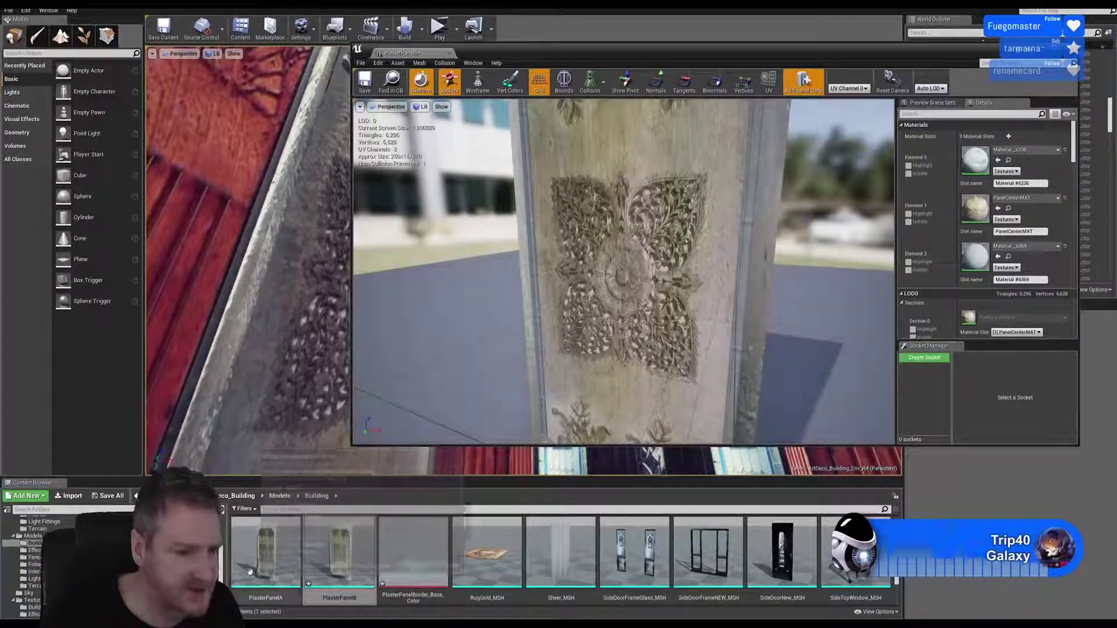
click(35, 543)
scroll(35, 558, down, 2)
scroll(34, 559, up, 5)
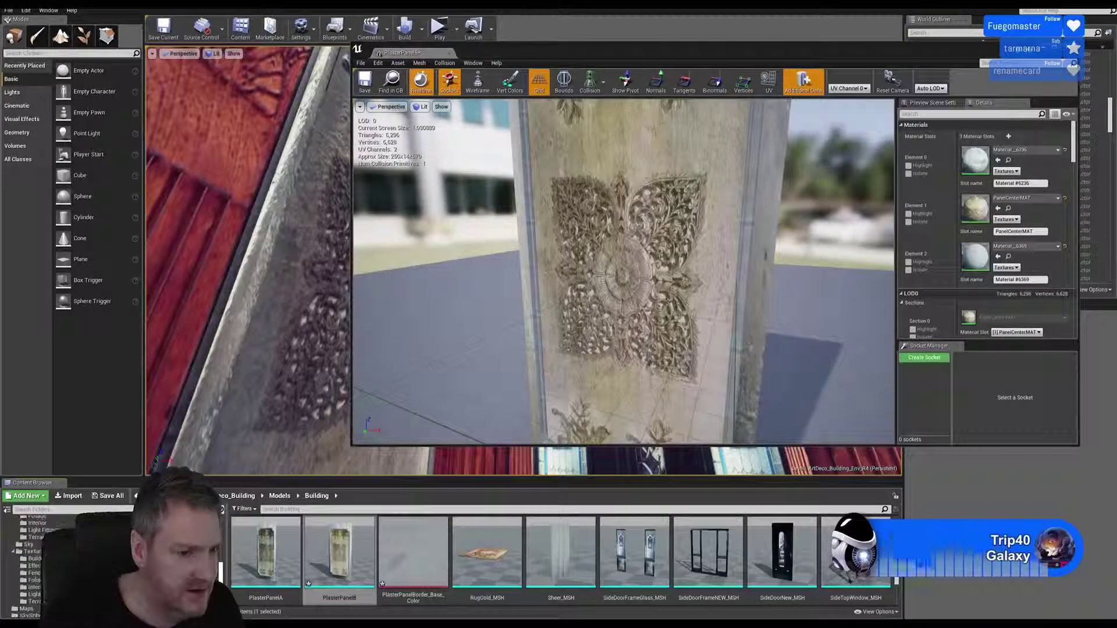
click(32, 545)
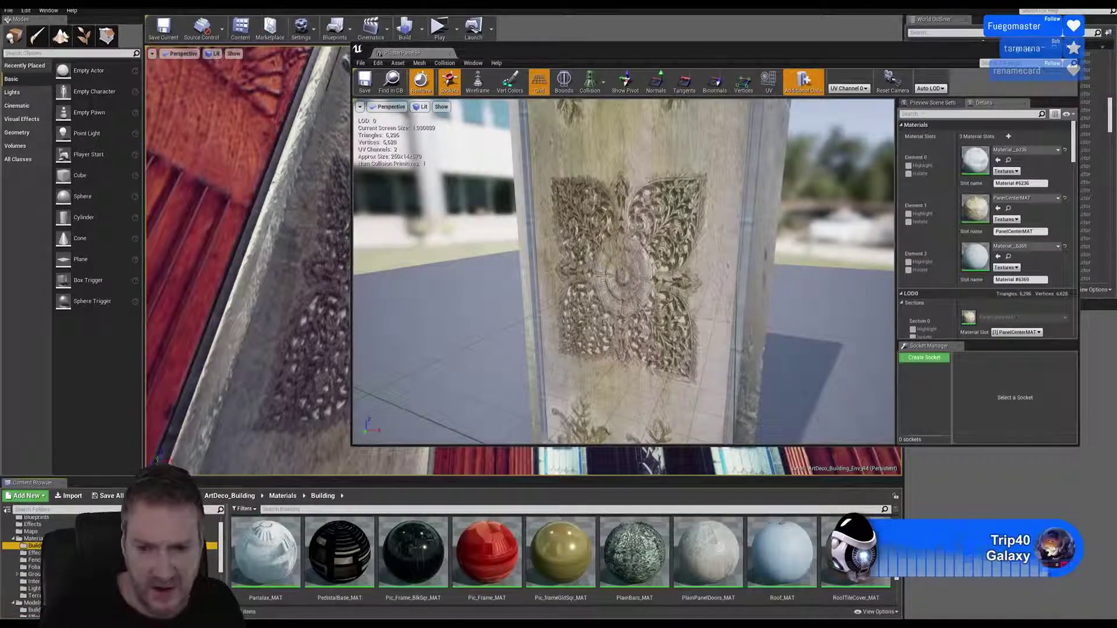
scroll(558, 558, down, 5)
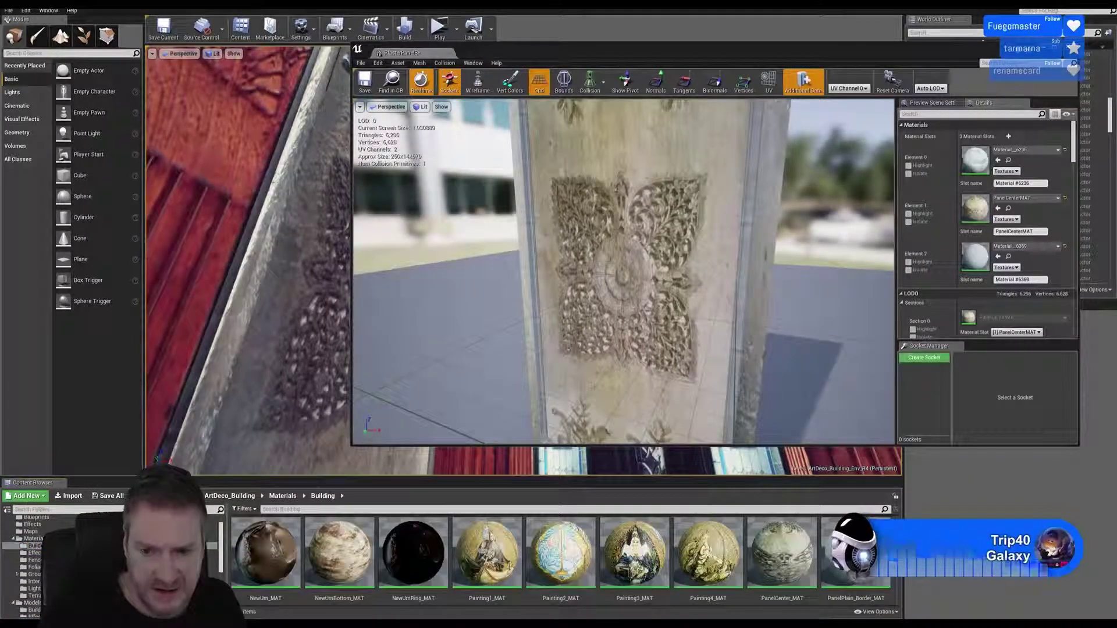
scroll(719, 588, up, 8)
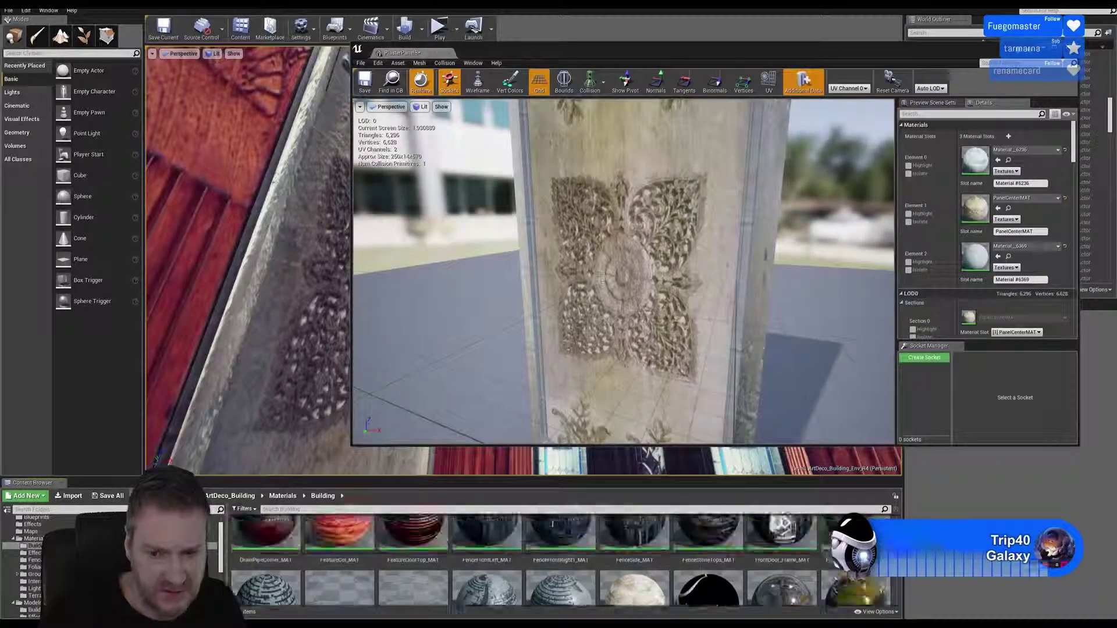
scroll(559, 558, up, 2)
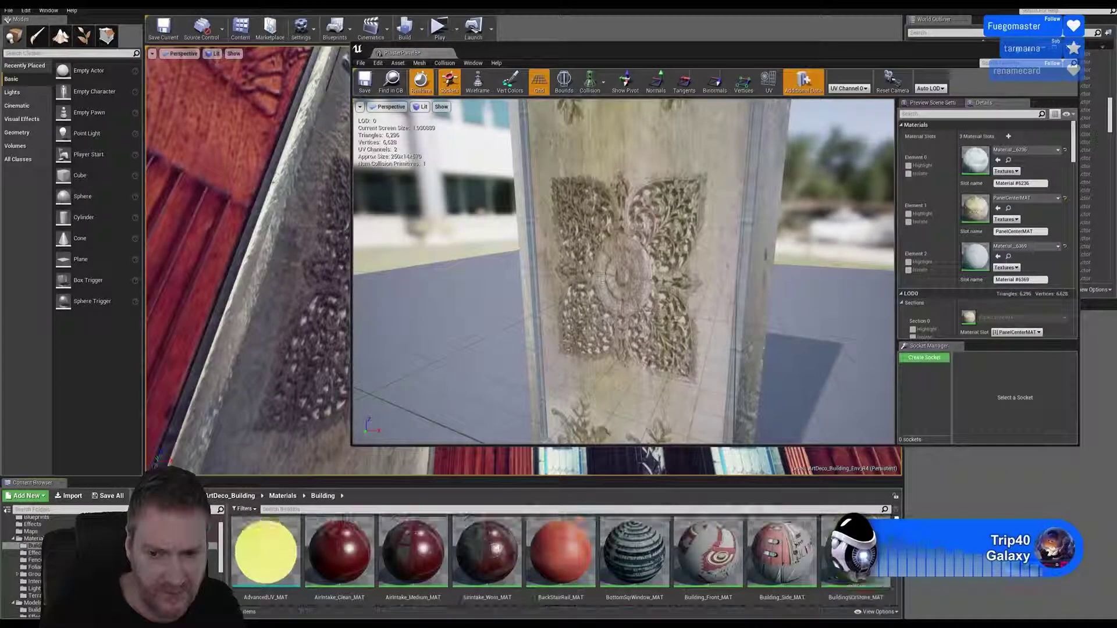
scroll(558, 558, down, 3)
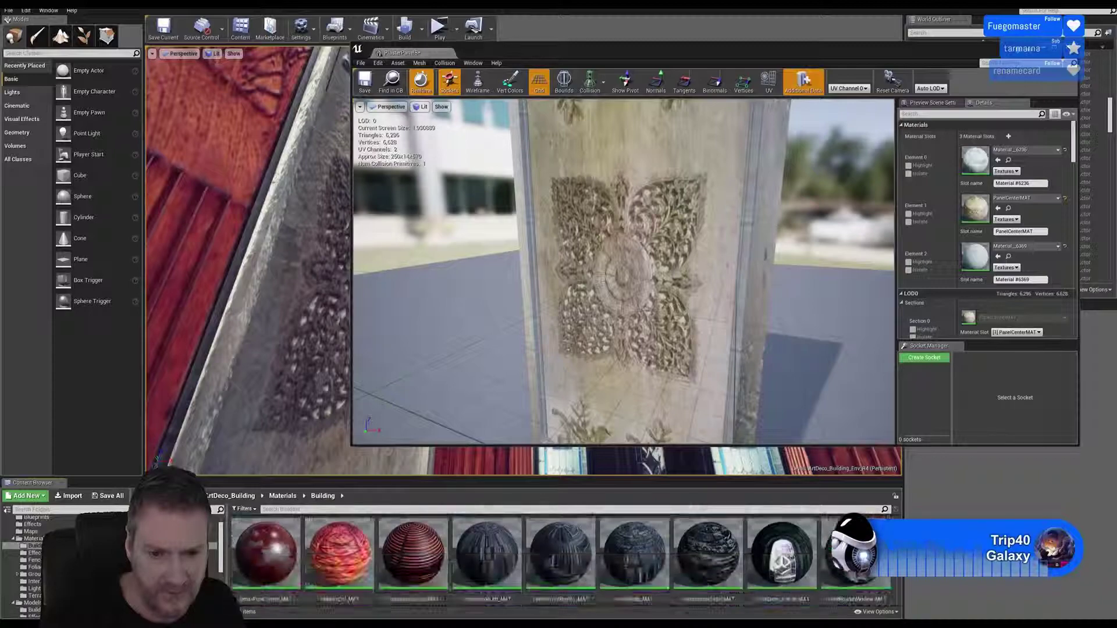
scroll(559, 559, down, 5)
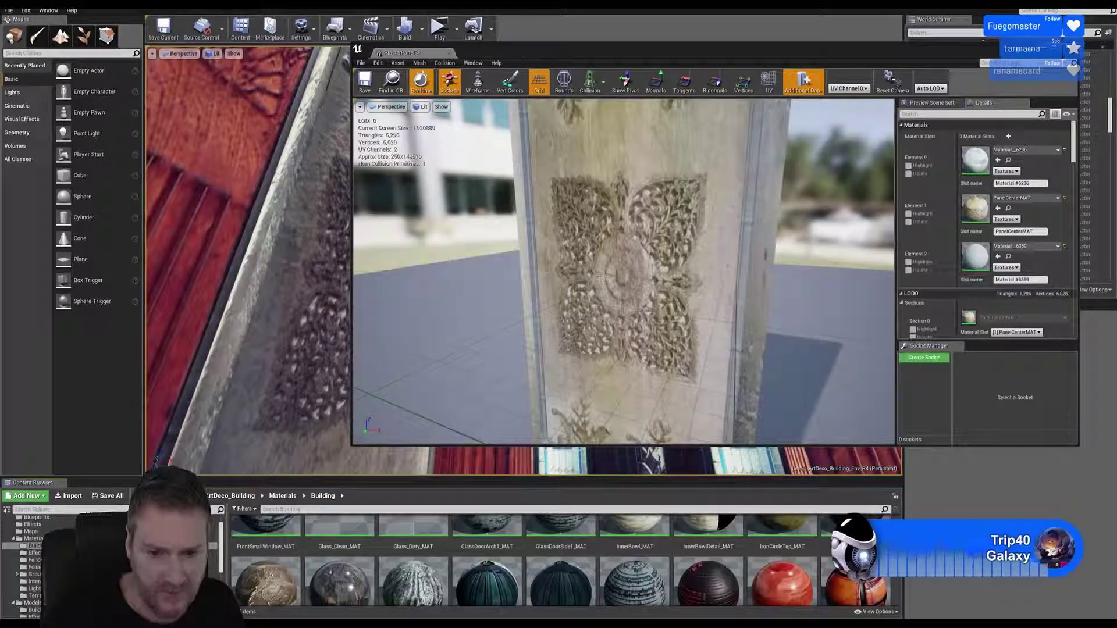
scroll(558, 558, down, 2)
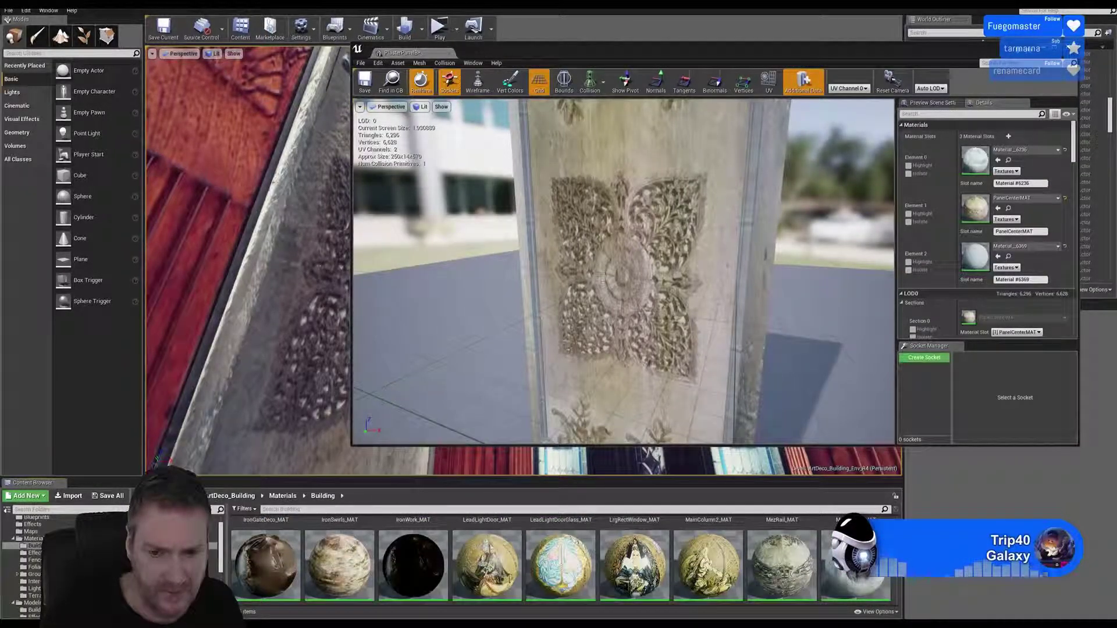
scroll(640, 559, down, 1)
drag(782, 552, 1013, 230)
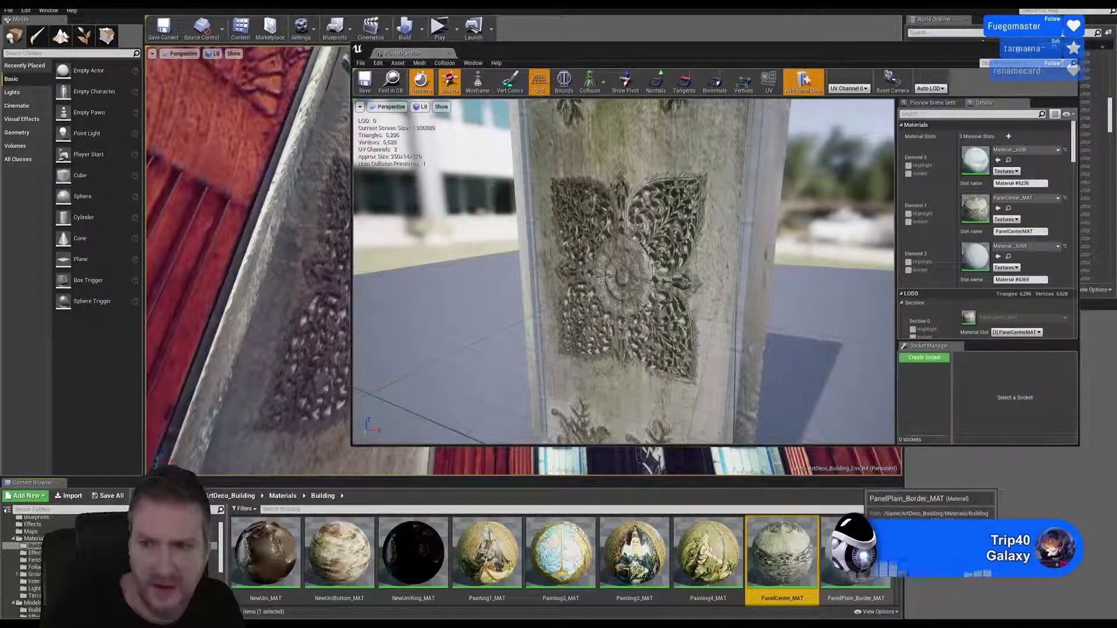
drag(855, 553, 983, 166)
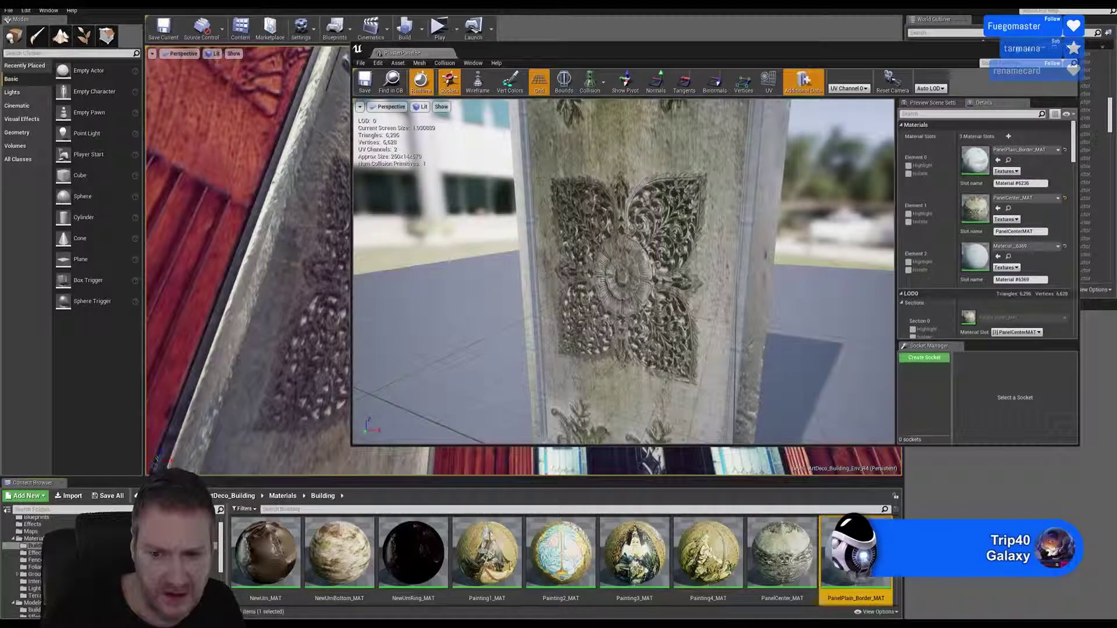
Examine the node graphs of the imported Material__6236 and Material__6369 in the Models Building folder
scroll(562, 558, up, 1)
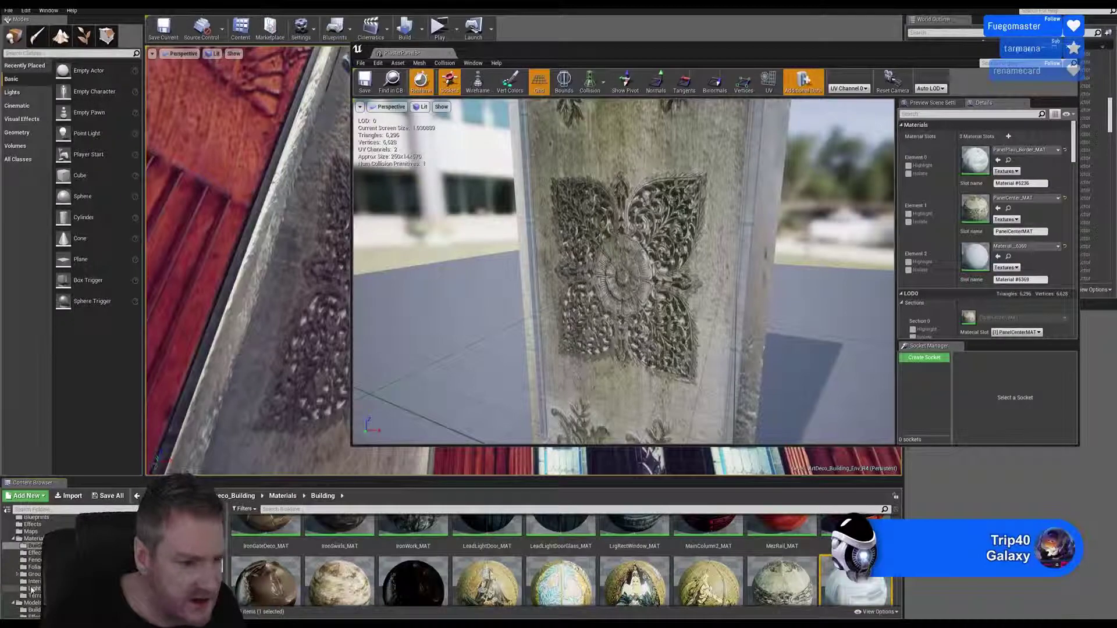
scroll(32, 589, down, 2)
click(33, 581)
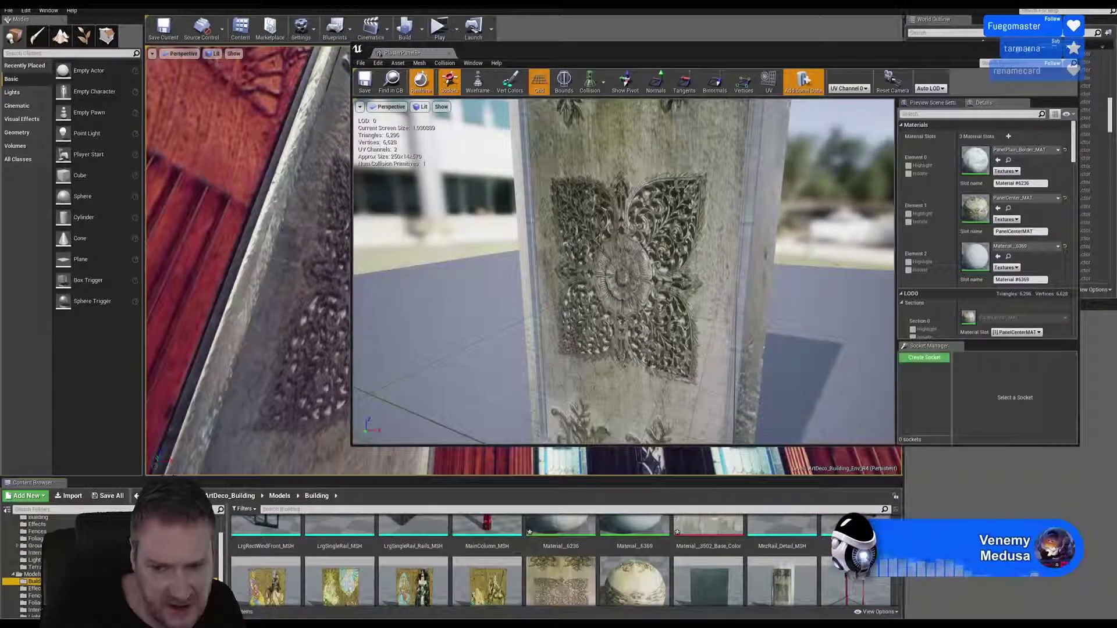
scroll(562, 559, up, 1)
scroll(562, 559, down, 1)
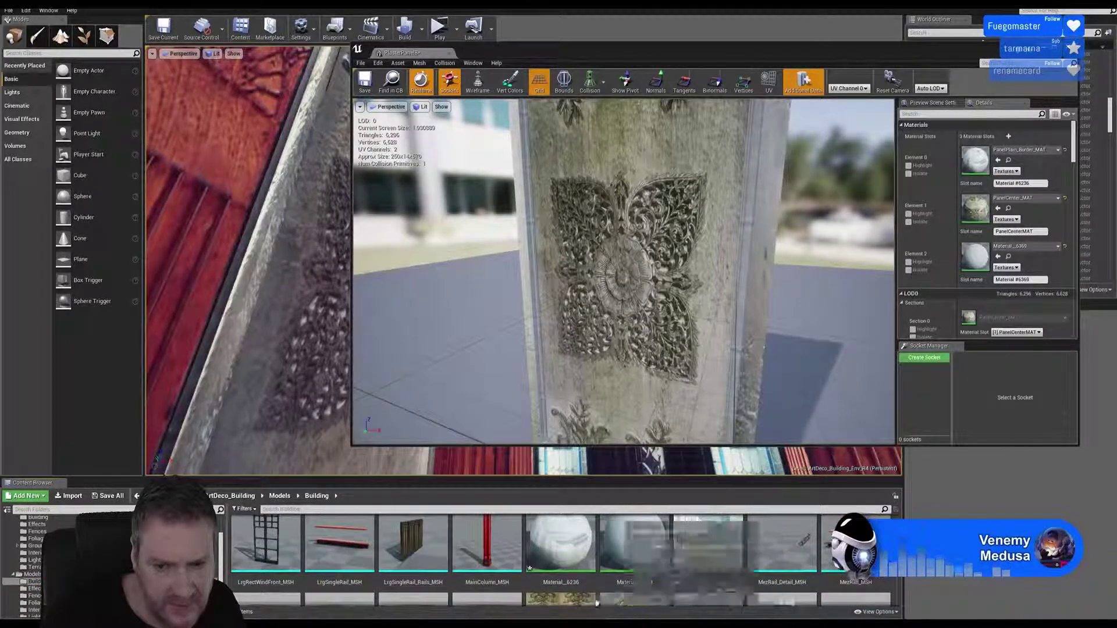
double_click(582, 531)
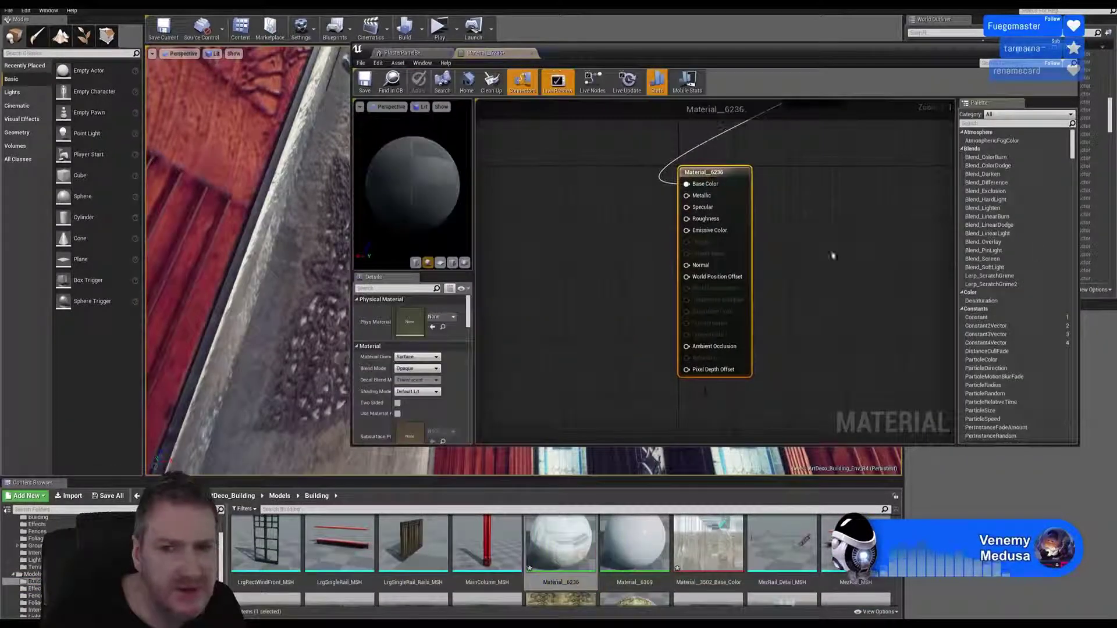
click(1038, 49)
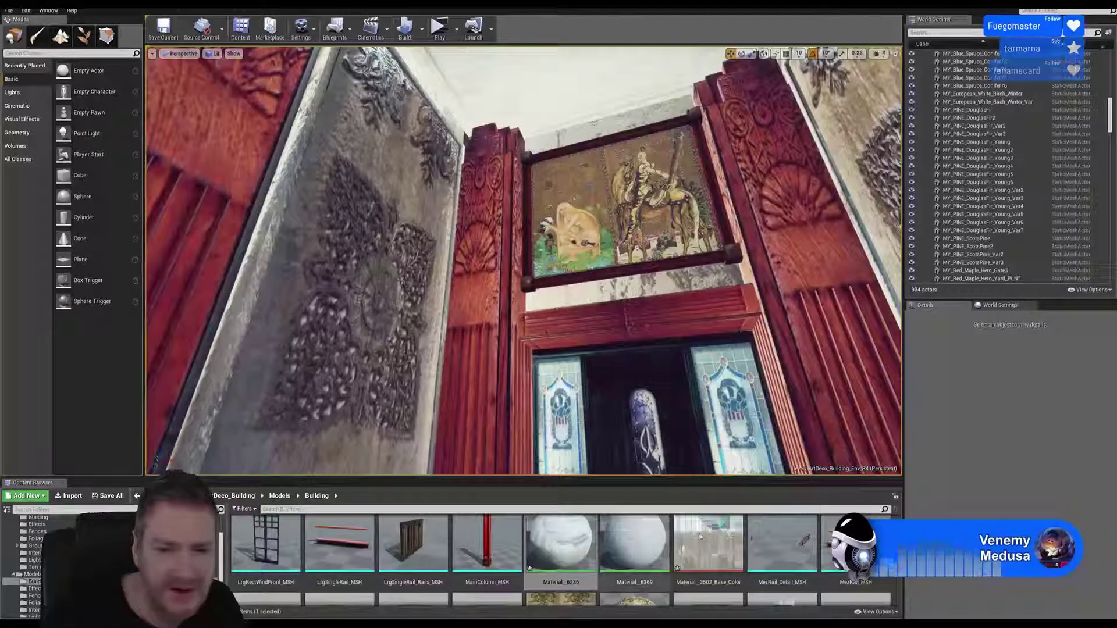
double_click(638, 539)
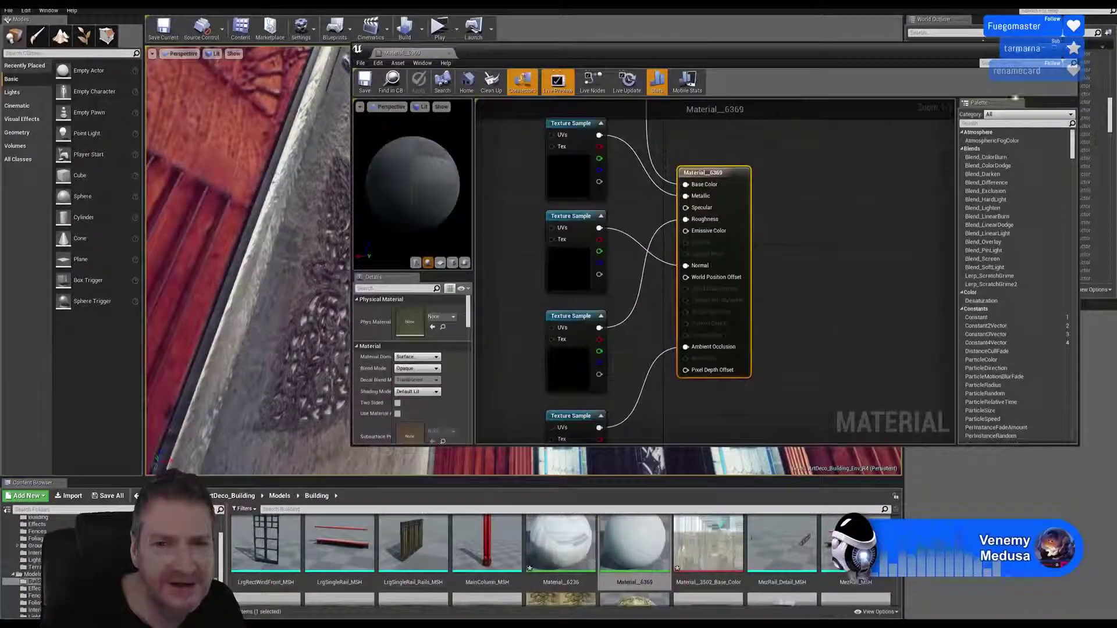
click(640, 541)
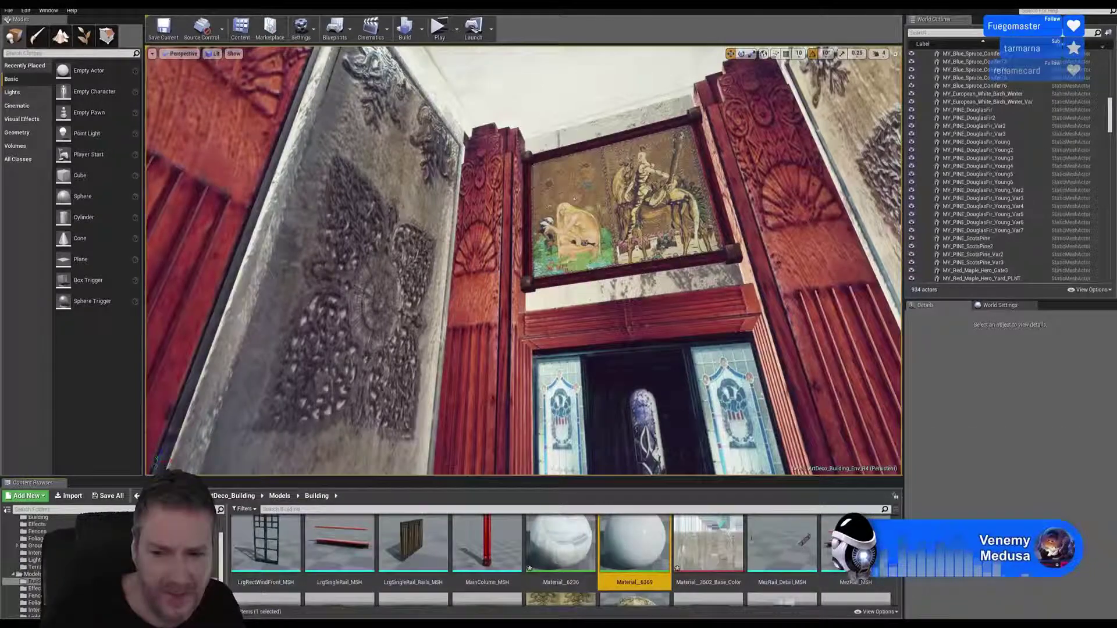
Reopen the PlasterPanelB mesh, apply Material__6369 to material Element 2 and save the mesh
scroll(890, 576, down, 2)
scroll(890, 575, down, 2)
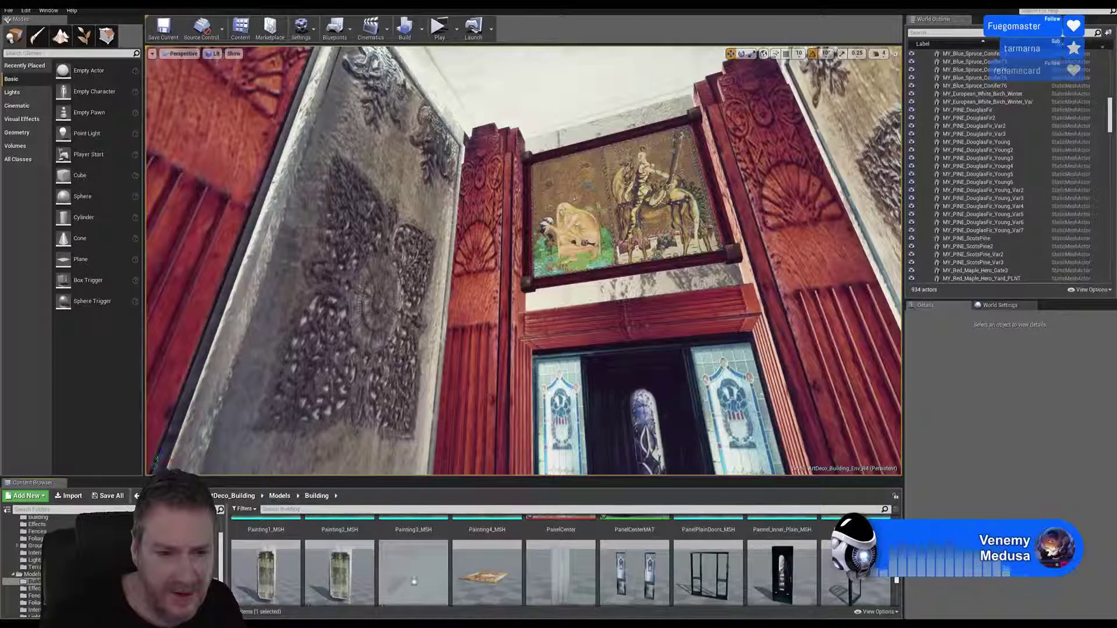
double_click(351, 572)
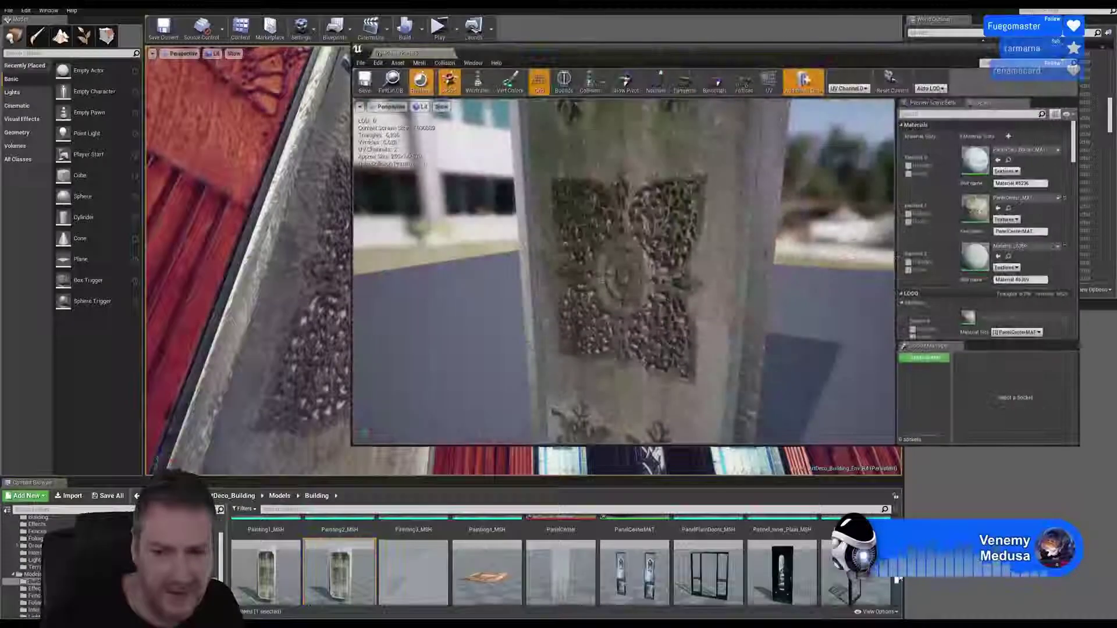
scroll(564, 558, up, 3)
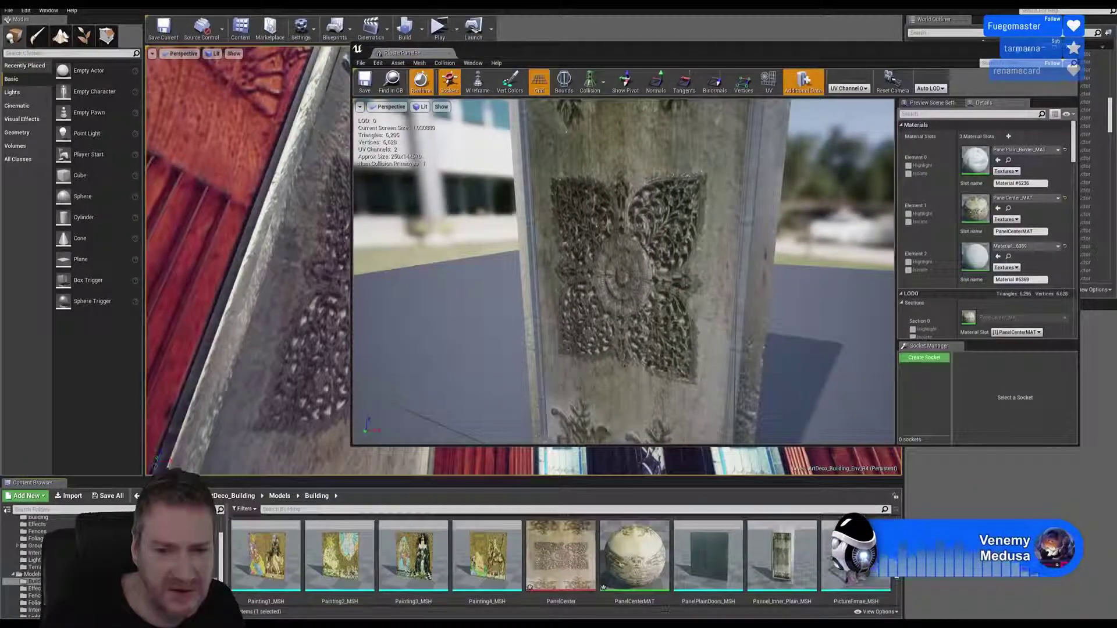
scroll(564, 558, up, 2)
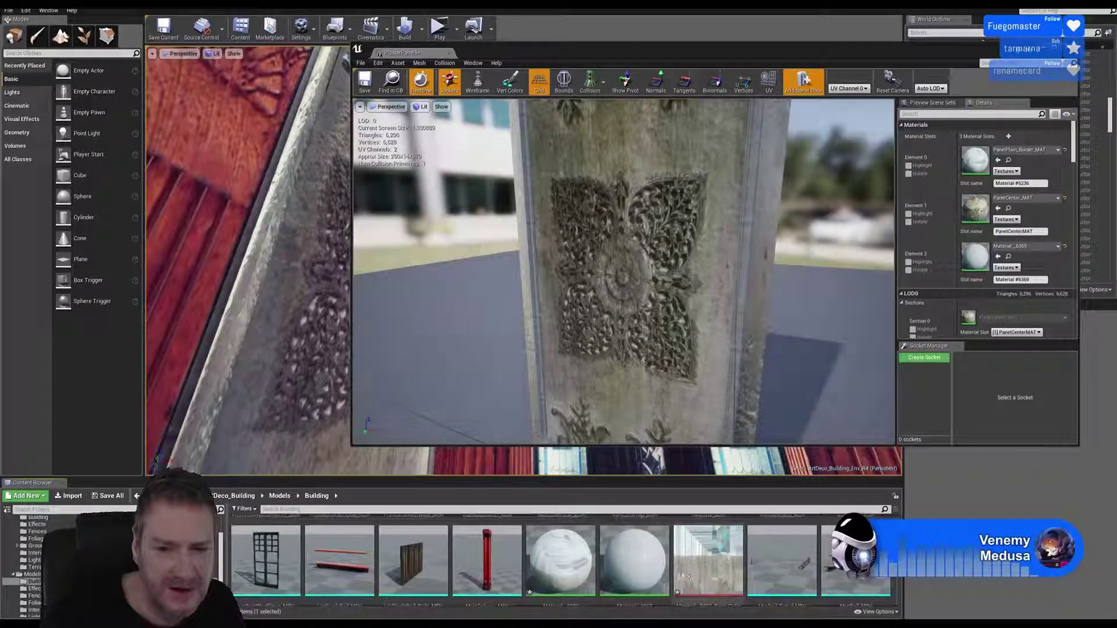
drag(634, 558, 975, 271)
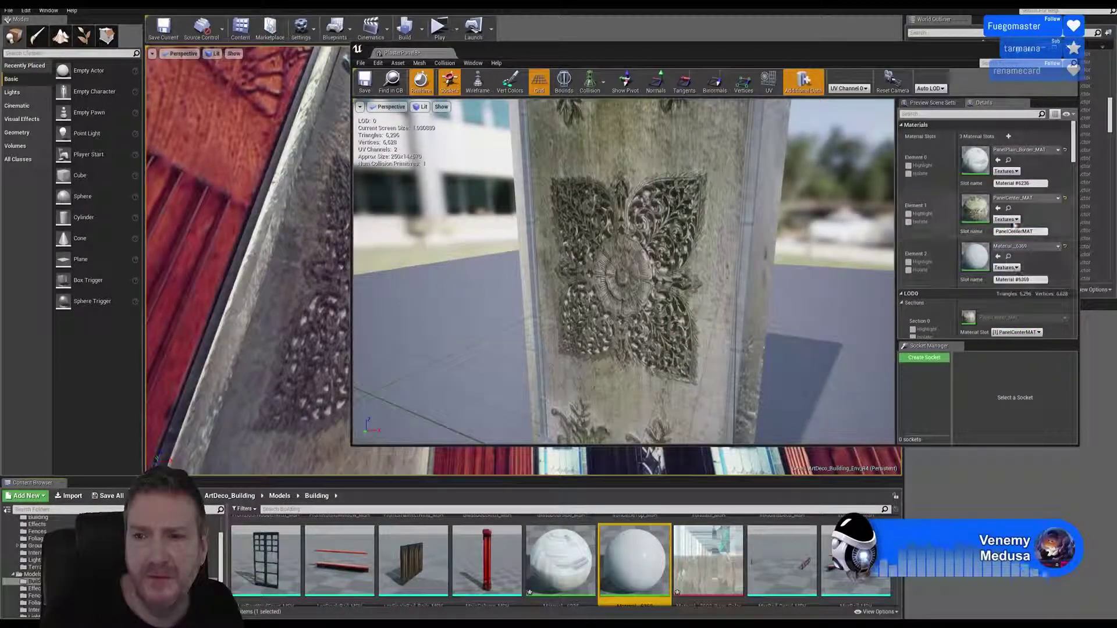
click(365, 81)
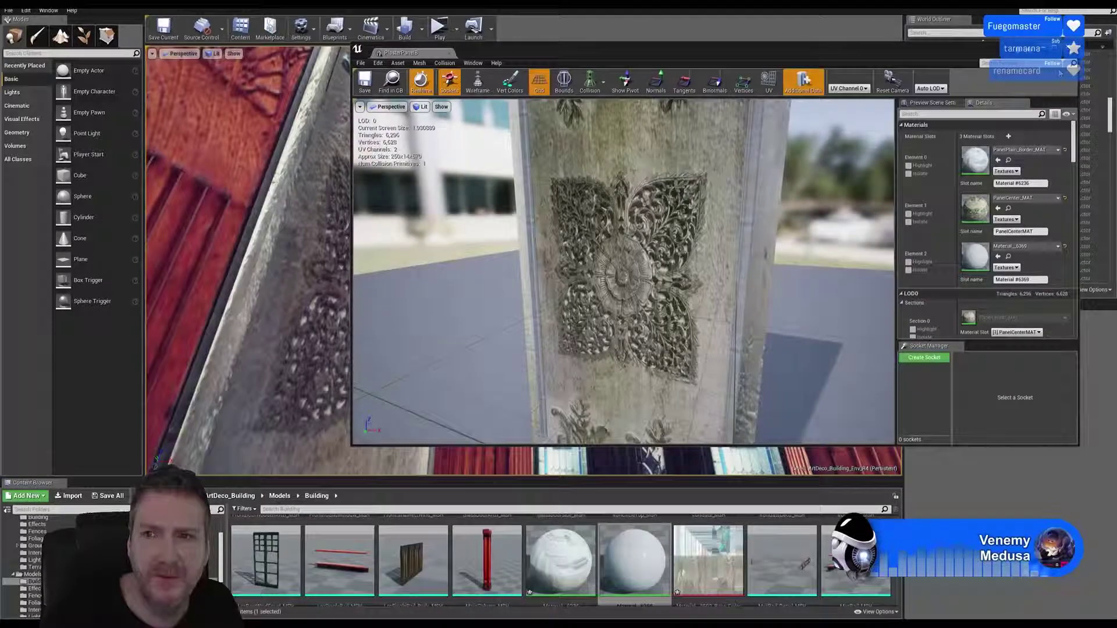
click(1068, 48)
Place a PlasterPanelB mesh on the floor in front of the carved wall panel beside the door and activate the Rotate tool
right_drag(640, 233, 774, 319)
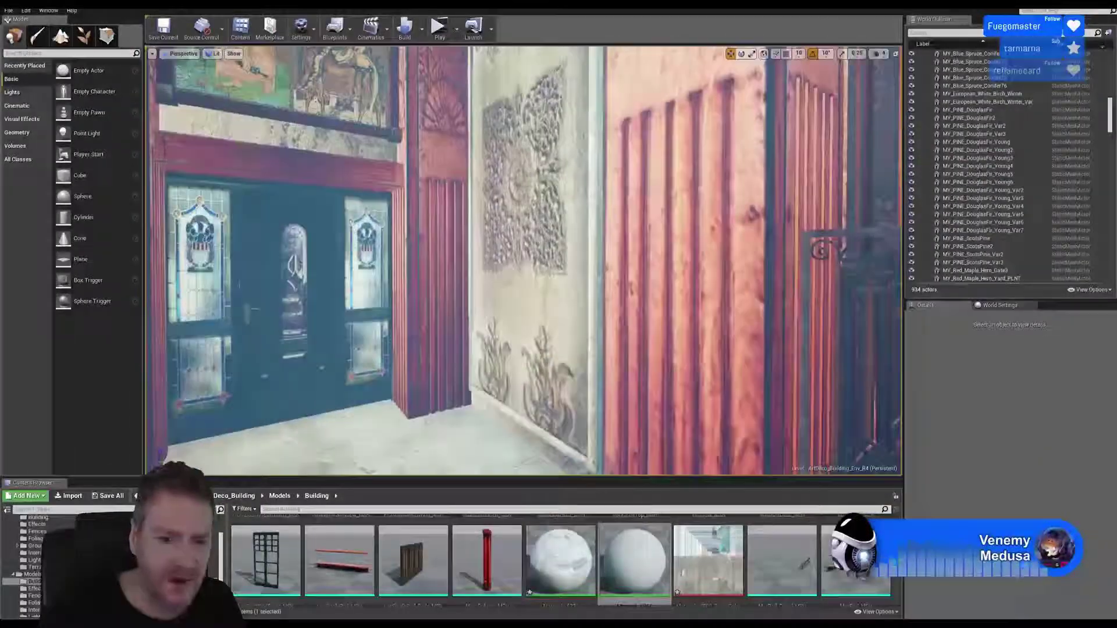
scroll(762, 541, down, 2)
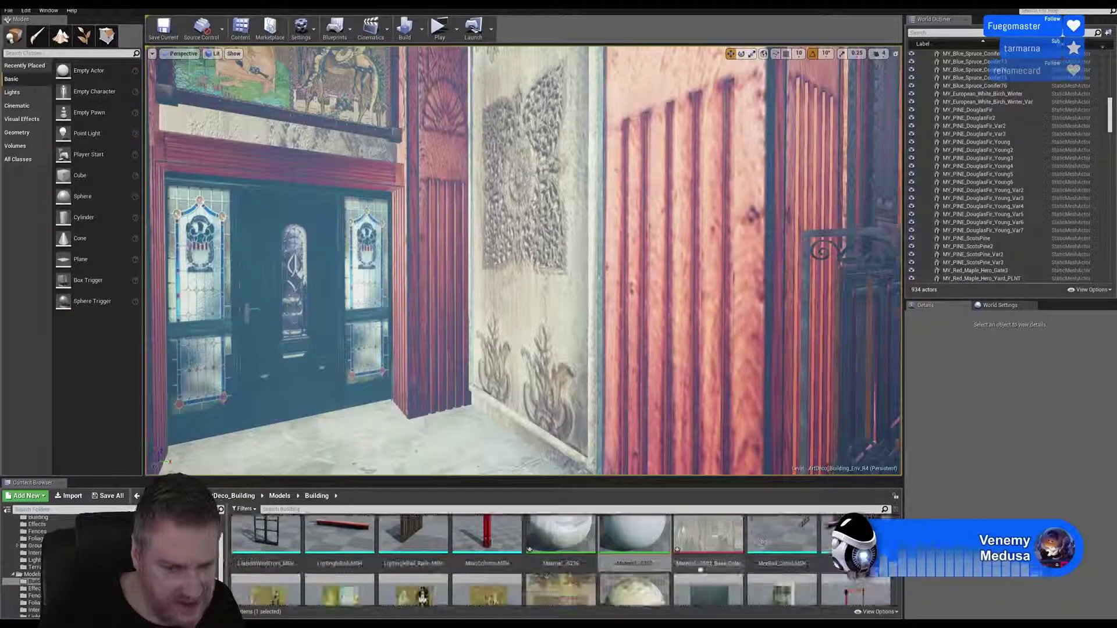
scroll(545, 575, down, 5)
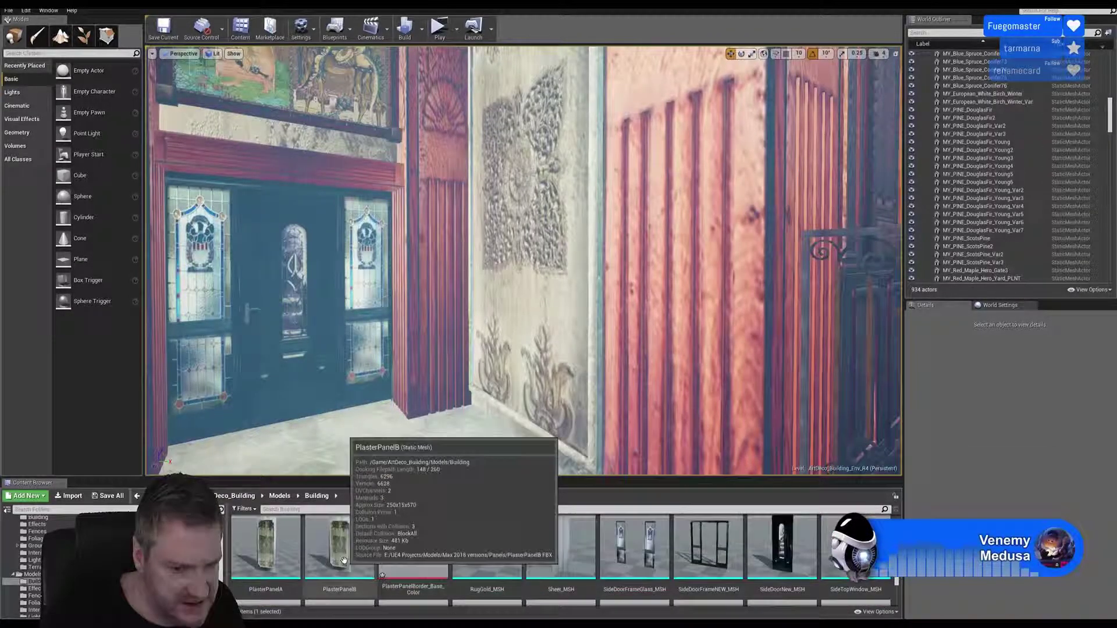
drag(343, 560, 428, 436)
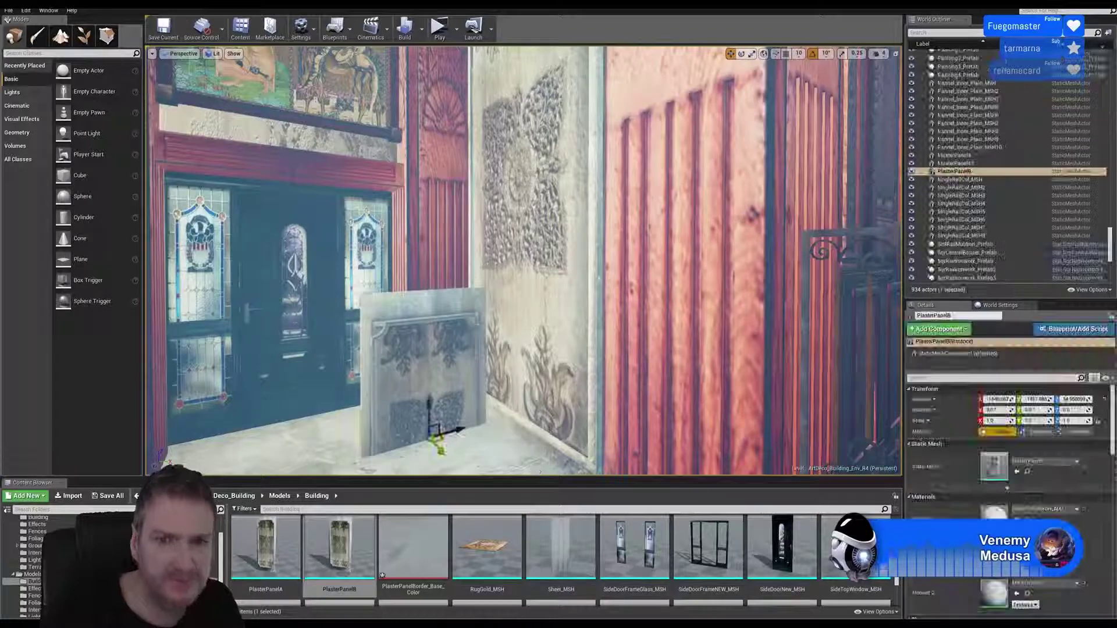
click(741, 54)
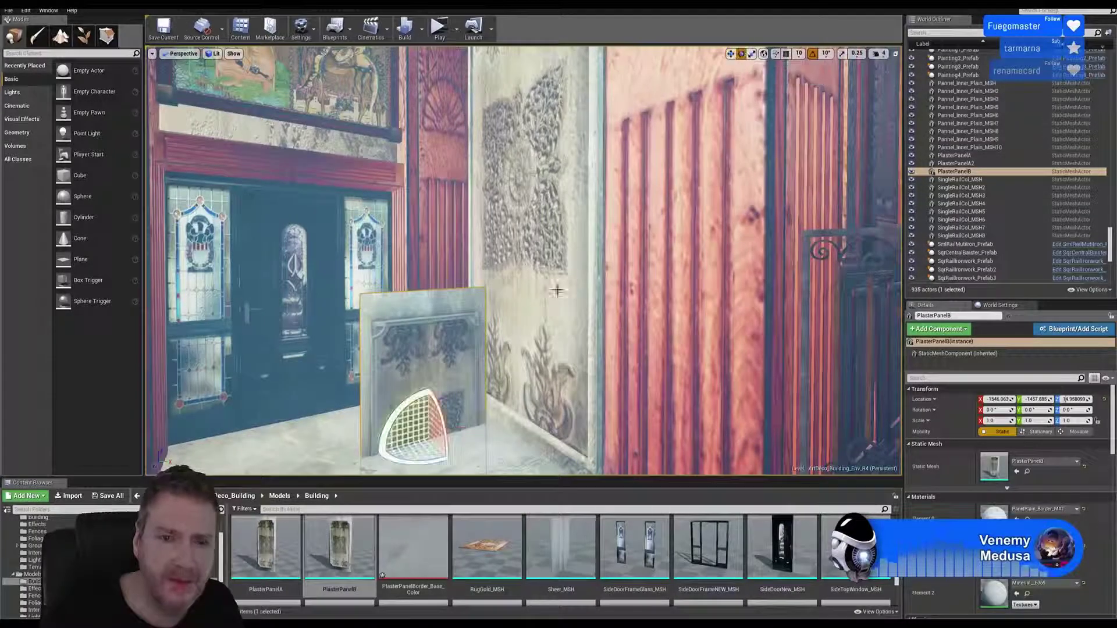
Rotate the PlasterPanelB mesh 90° about the vertical axis, move it against the carved wall beside the door and raise it off the floor
mouse_move(432, 460)
mouse_down()
mouse_move(474, 449)
mouse_move(450, 460)
mouse_up()
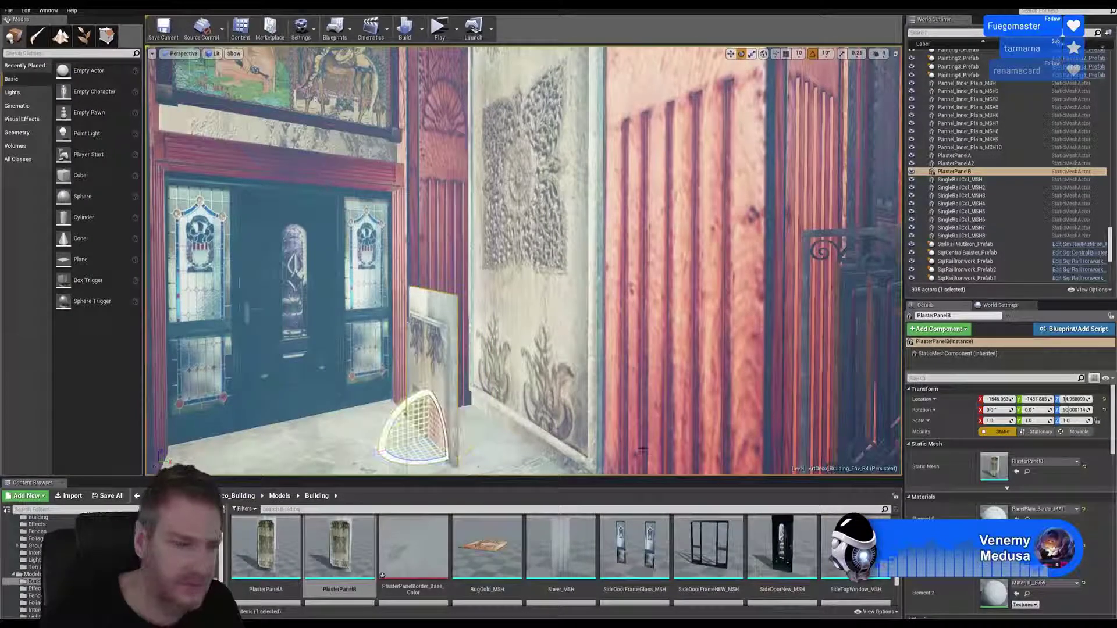
click(729, 54)
right_drag(478, 279, 507, 343)
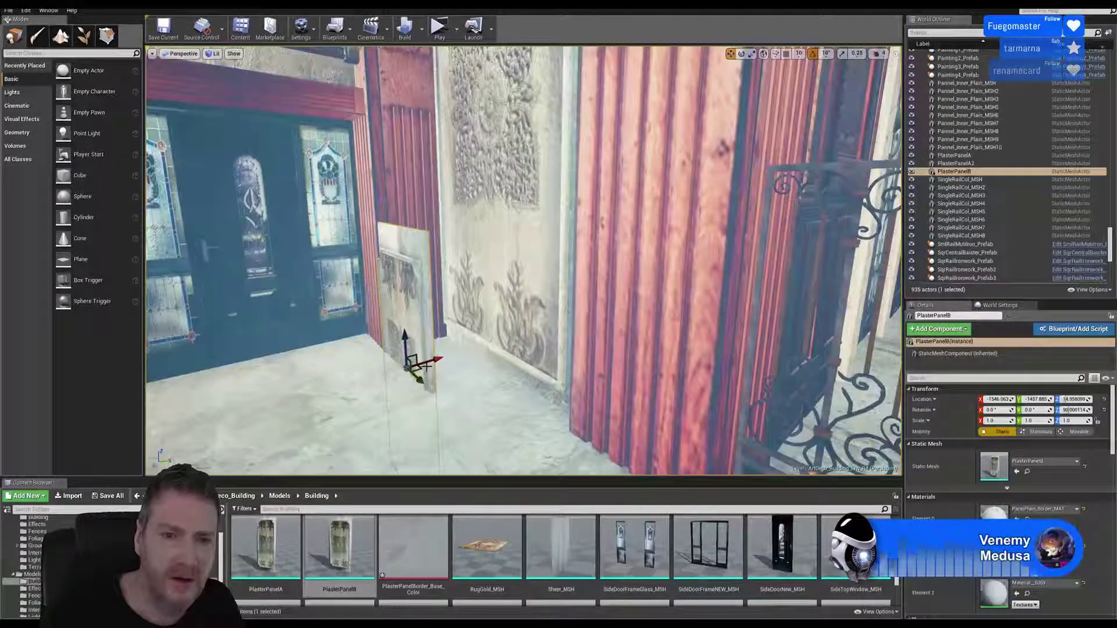
drag(427, 362, 478, 345)
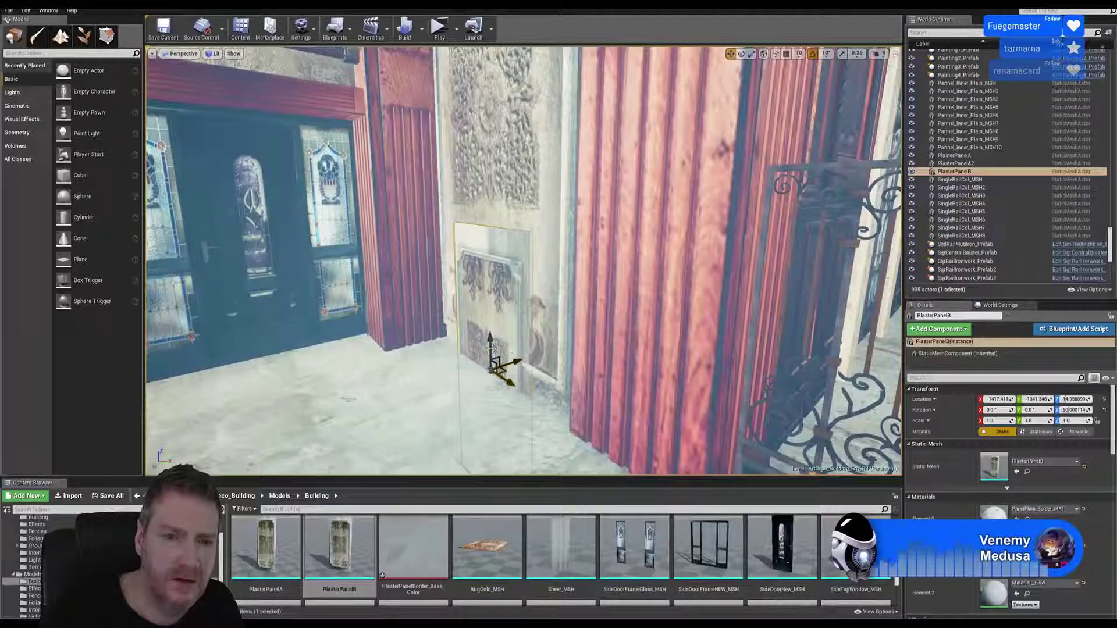
drag(490, 347, 491, 147)
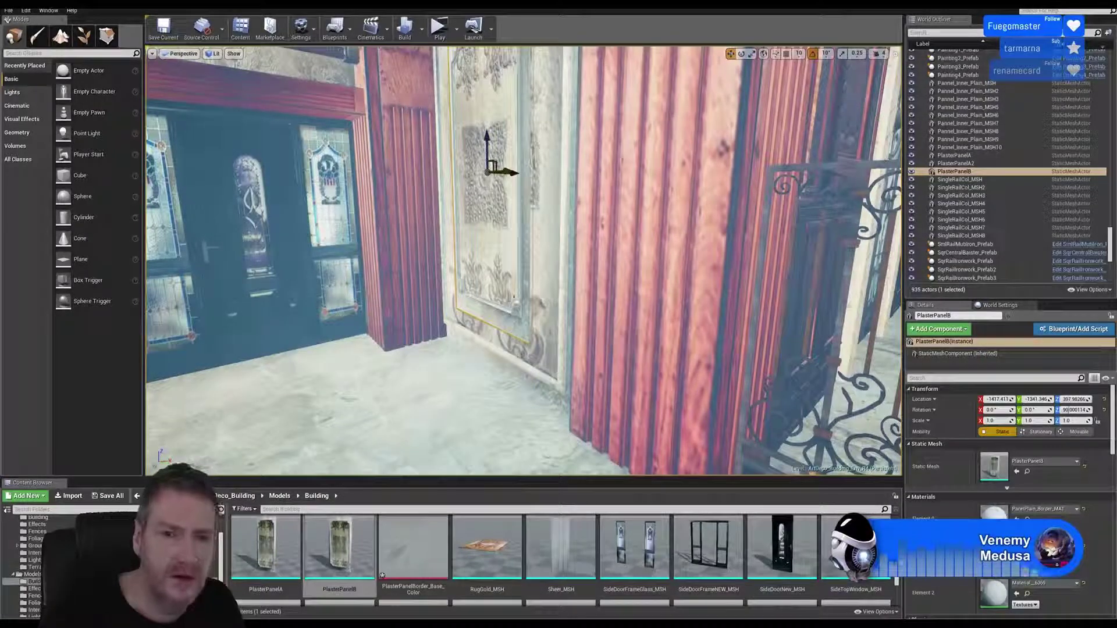
Scale the PlasterPanelB mesh uniformly to about 1.58, raise it to a Z location of about 532 and shift it slightly sideways on the wall
right_drag(490, 148, 564, 312)
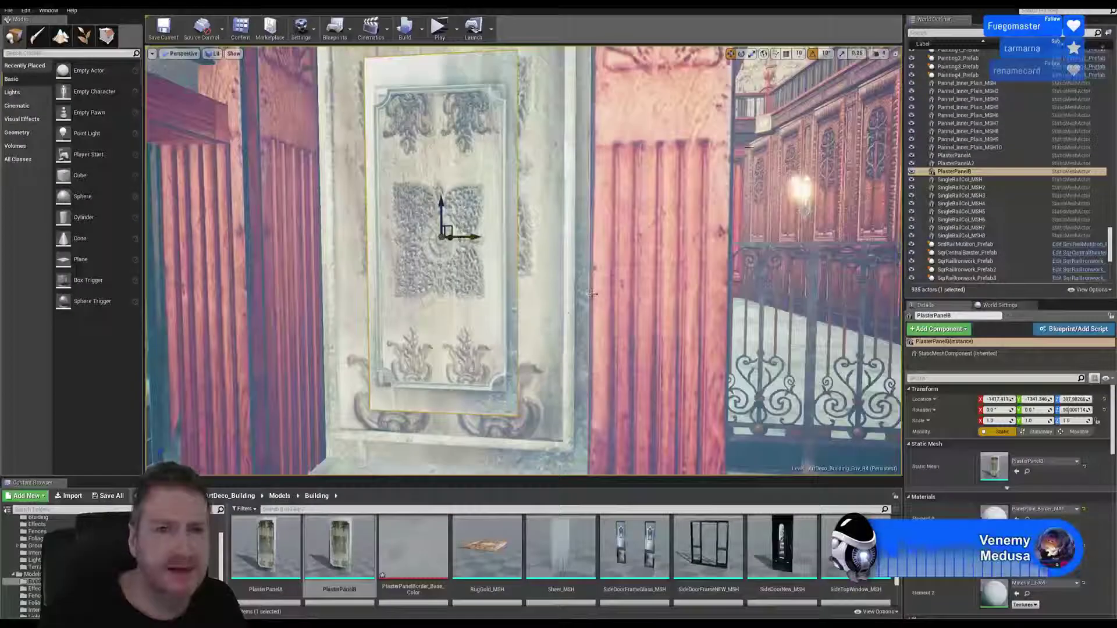
click(752, 54)
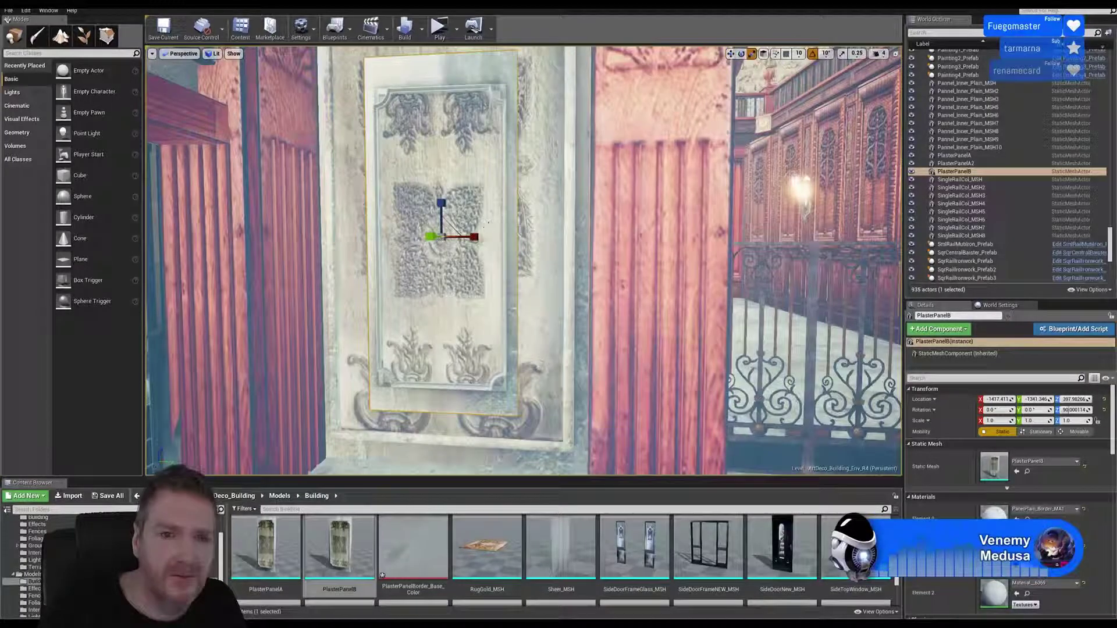
drag(443, 241, 488, 210)
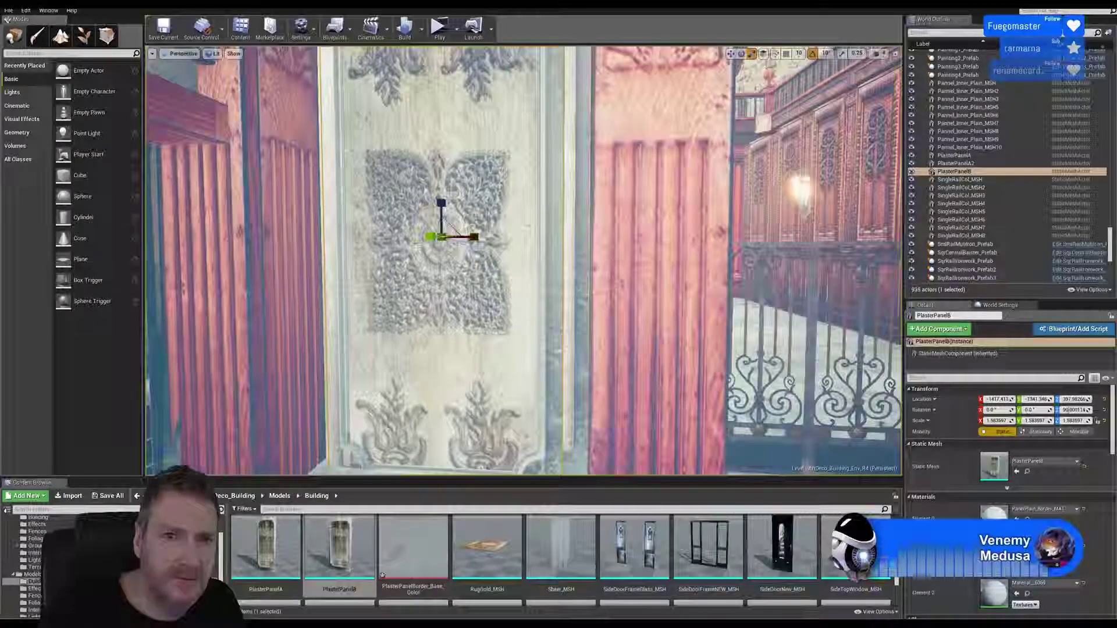
right_drag(618, 285, 610, 262)
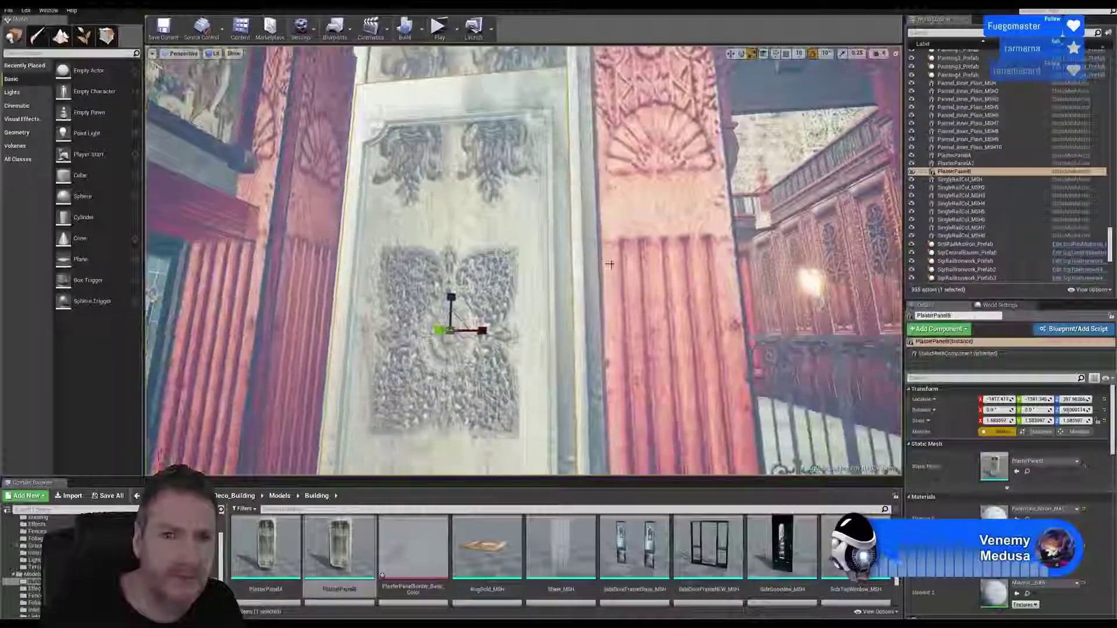
click(731, 53)
drag(452, 301, 486, 219)
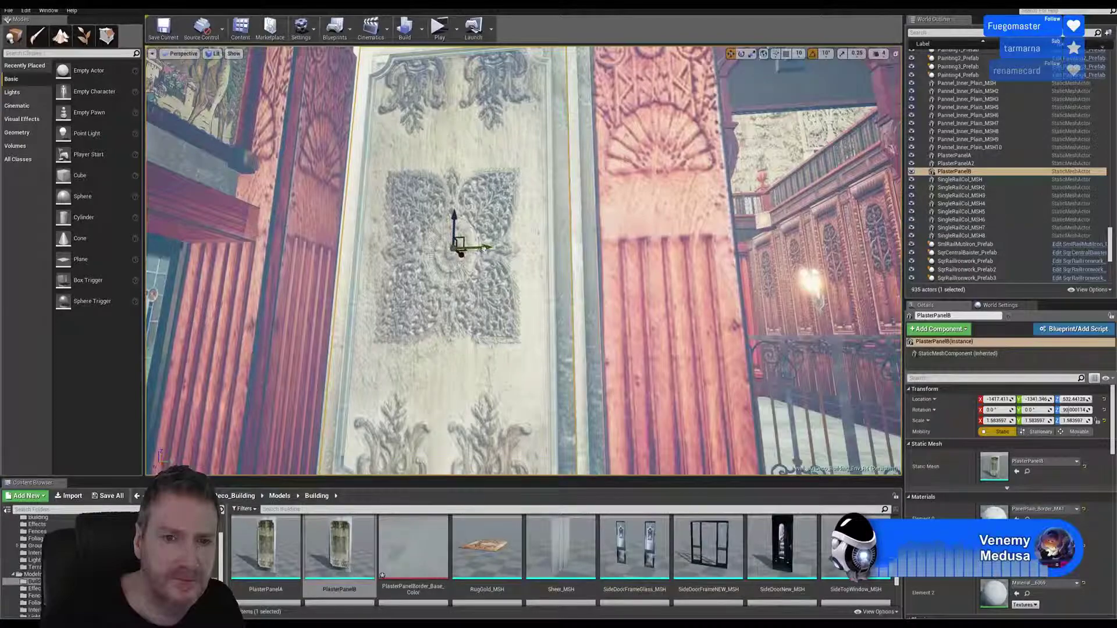
drag(483, 248, 486, 249)
right_drag(487, 248, 462, 223)
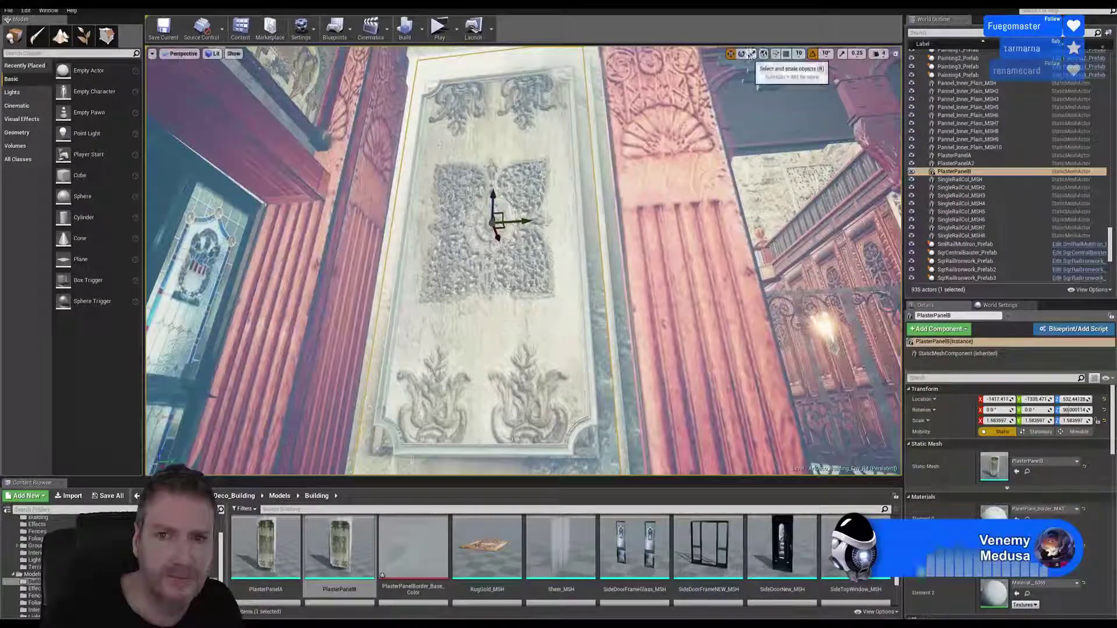